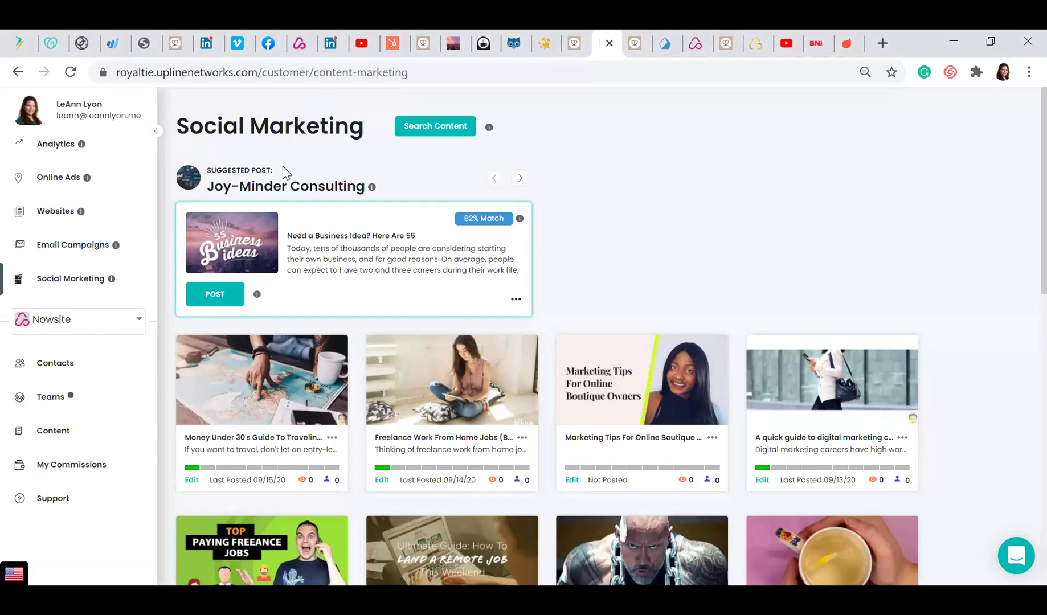
# Select and deselect the heading text, then browse forward through several suggested posts
pyautogui.moveTo(369, 187); pyautogui.dragTo(228, 188)
pyautogui.tripleClick(200, 167)
pyautogui.click(228, 188)
pyautogui.click(529, 177)
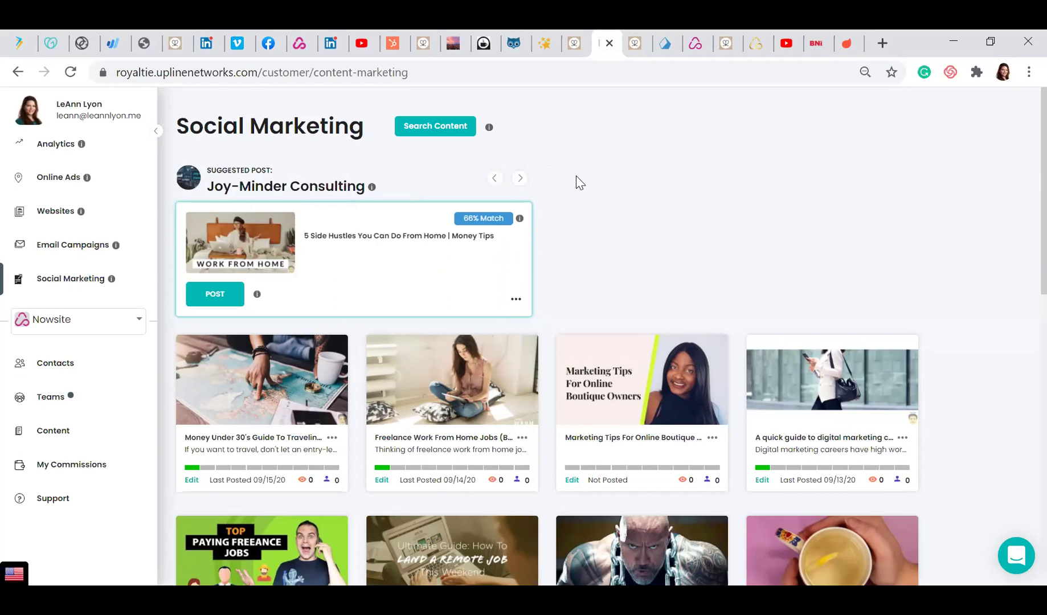
pyautogui.click(517, 180)
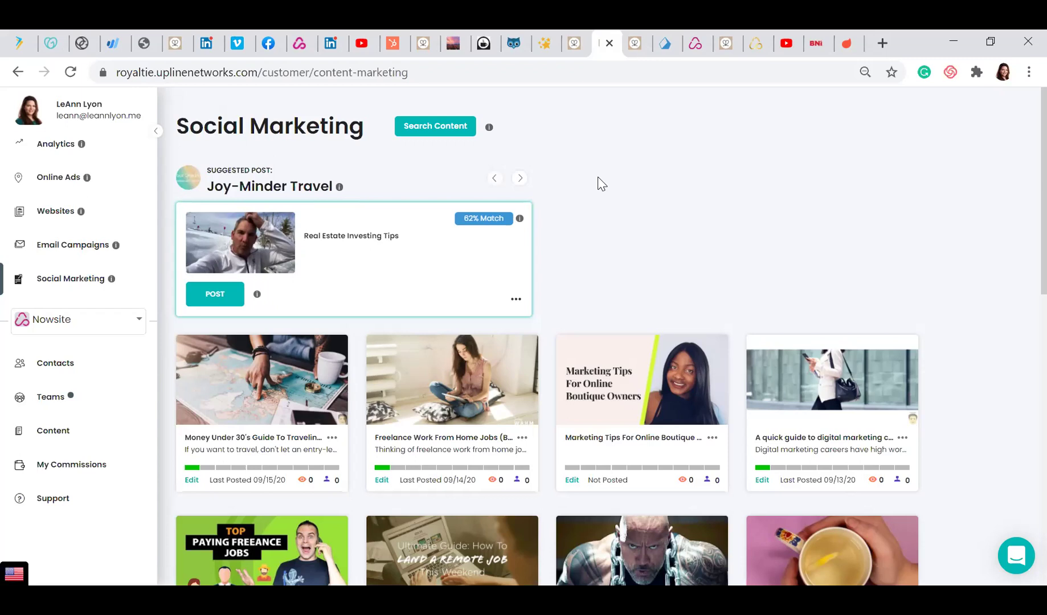
pyautogui.click(520, 178)
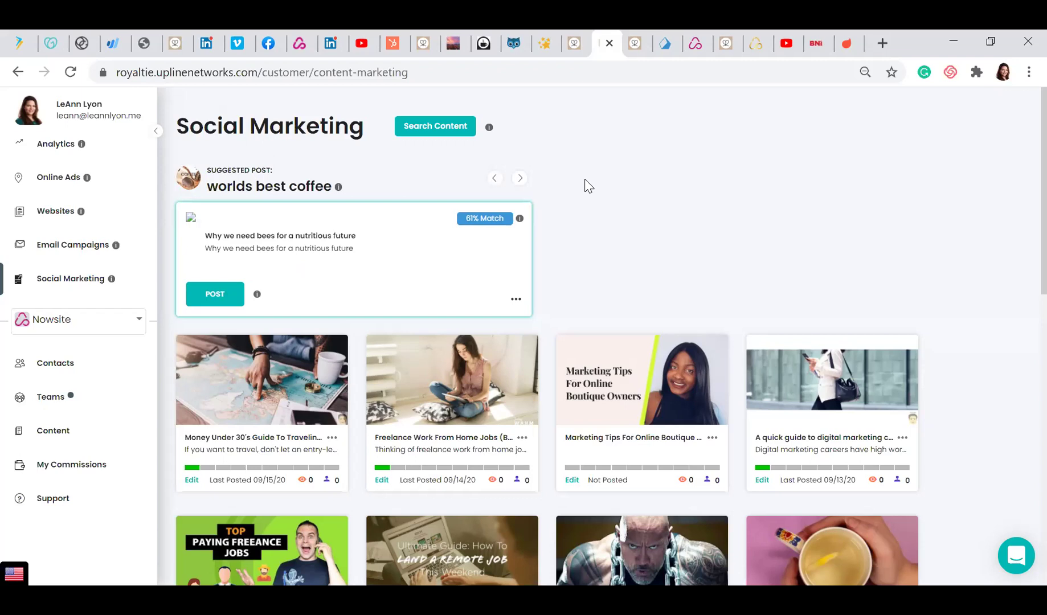
pyautogui.click(520, 179)
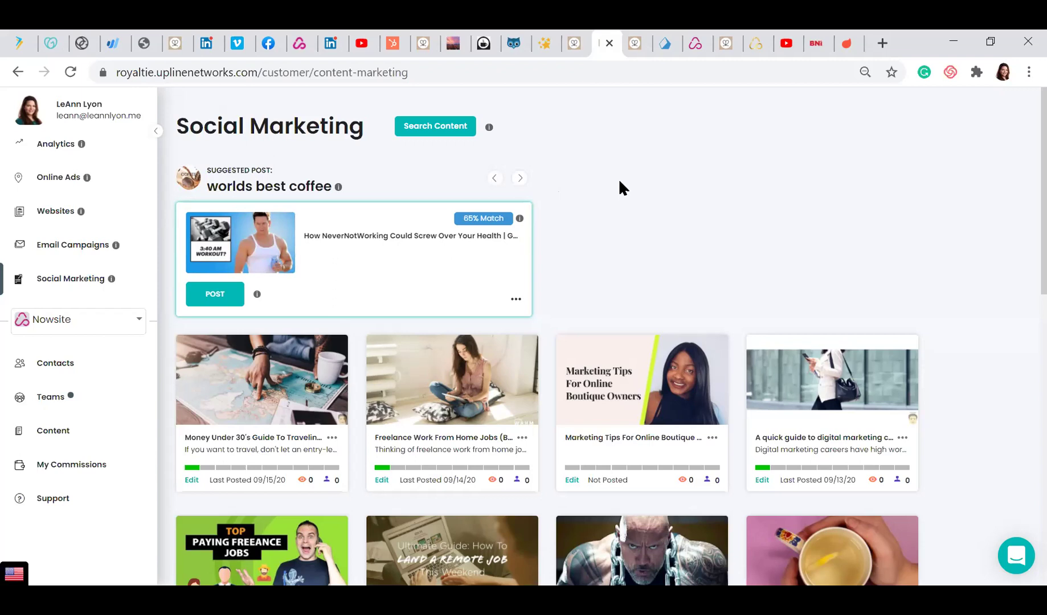
pyautogui.click(521, 179)
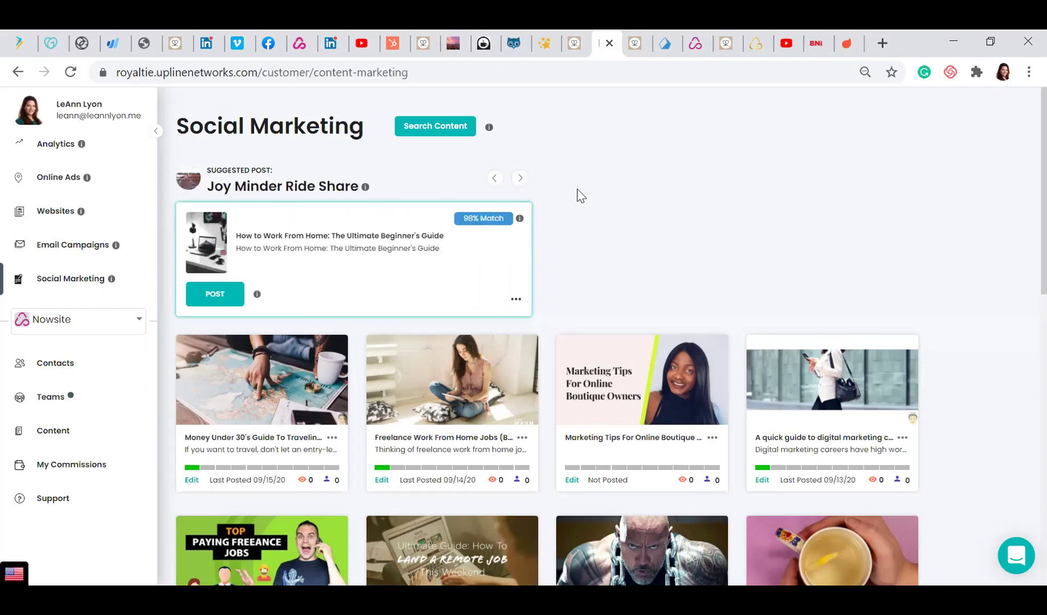
pyautogui.click(521, 180)
pyautogui.click(521, 179)
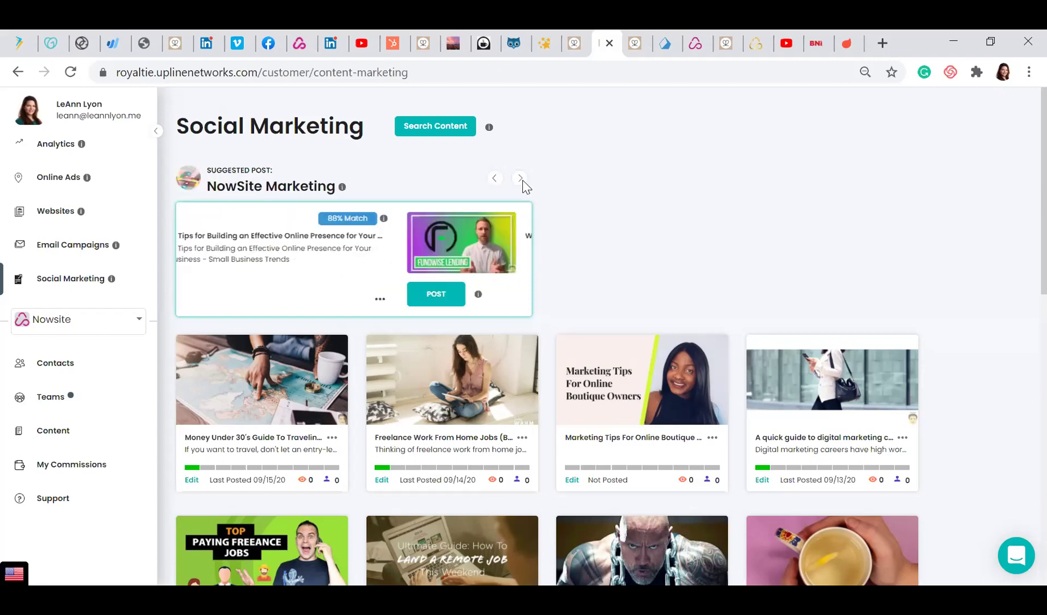
# Return to the 'Need a Business Idea? Here Are 55' suggestion and post it
pyautogui.click(494, 181)
pyautogui.click(494, 181)
pyautogui.click(494, 181)
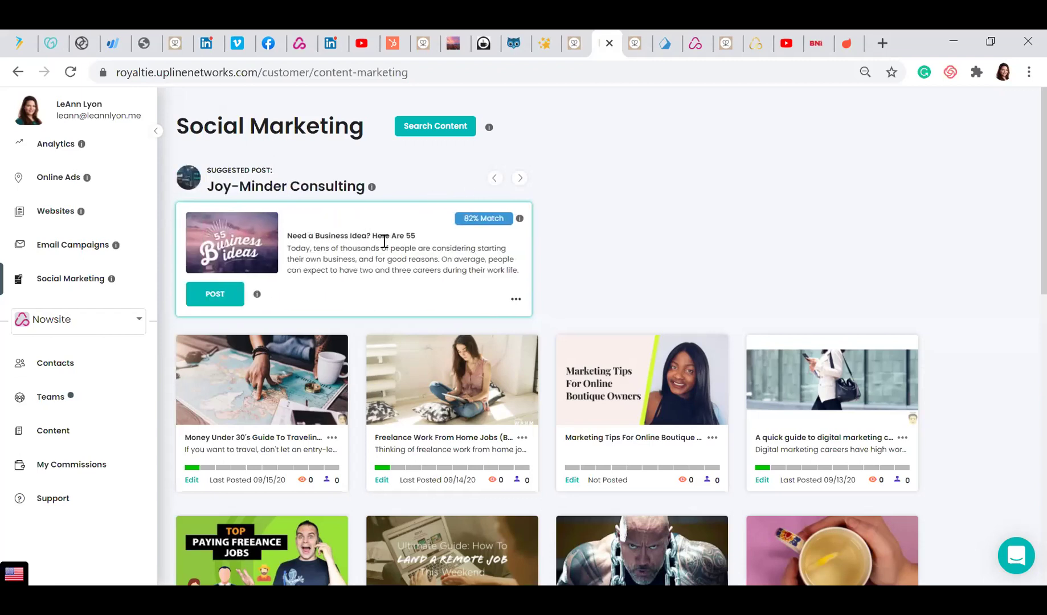
pyautogui.click(519, 179)
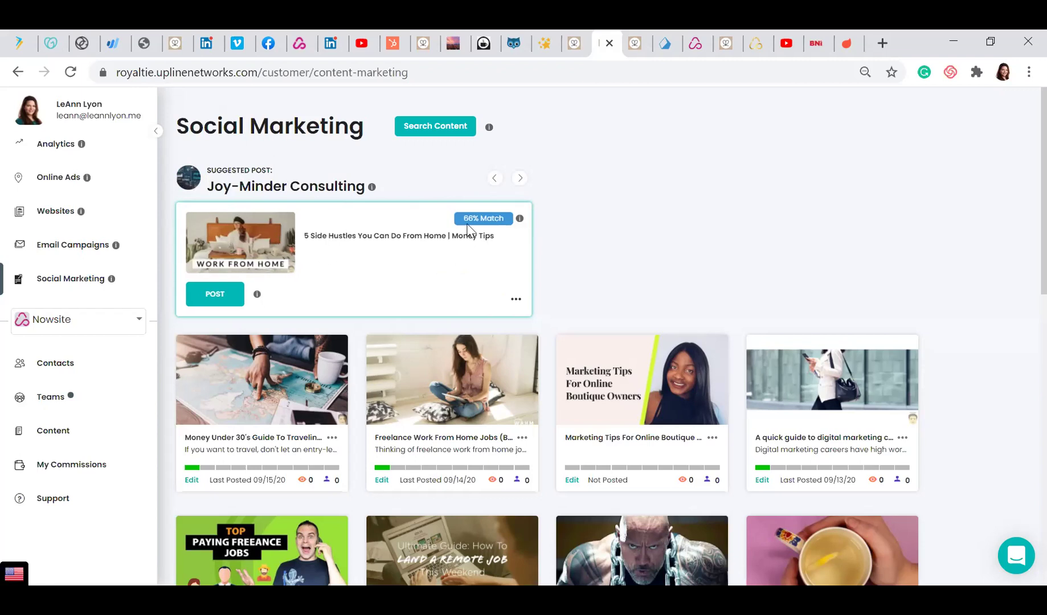
pyautogui.click(493, 179)
pyautogui.click(223, 299)
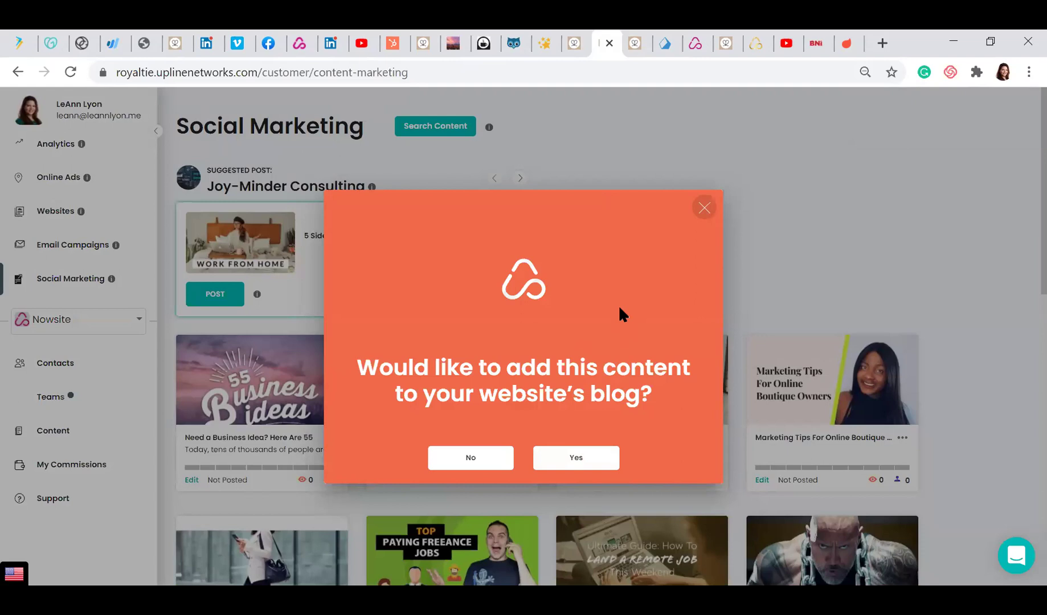
# Agree to add the article to the website's blog, then enter joy-minder-con in a new browser tab
pyautogui.click(576, 457)
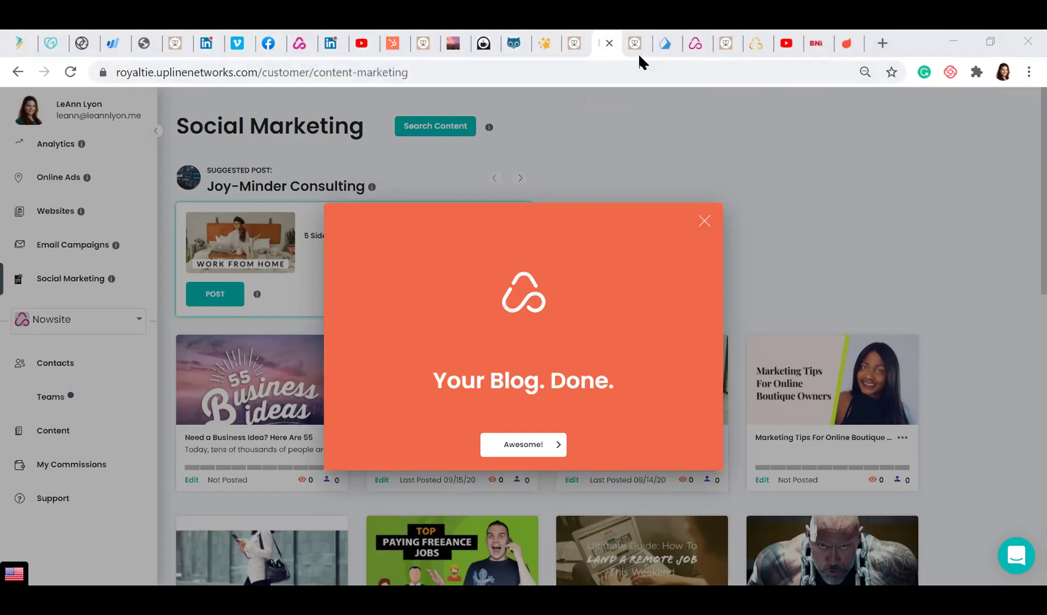
pyautogui.click(882, 44)
pyautogui.write('joy')
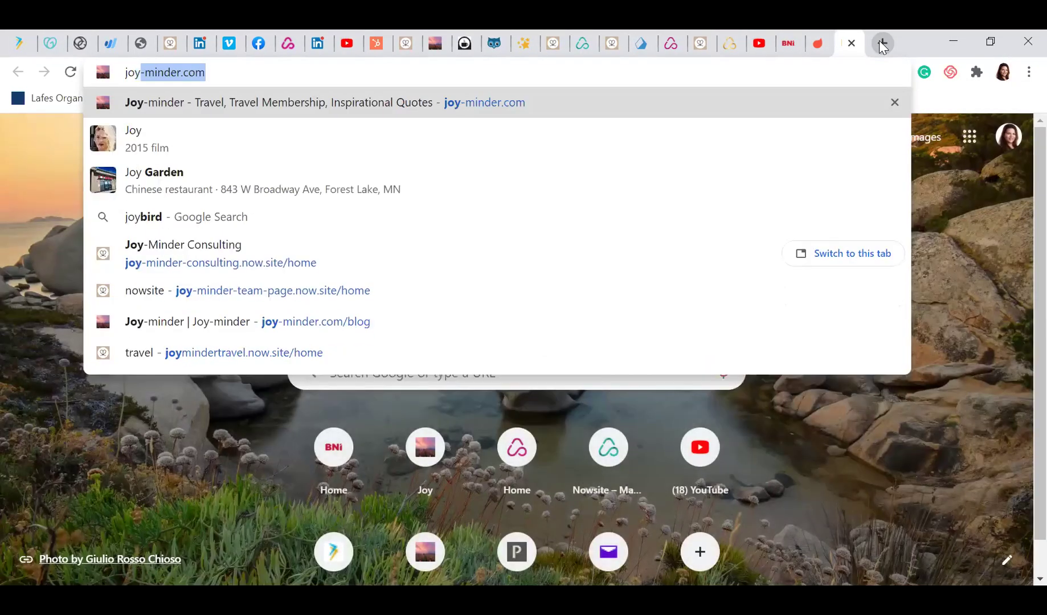
pyautogui.write('-minder')
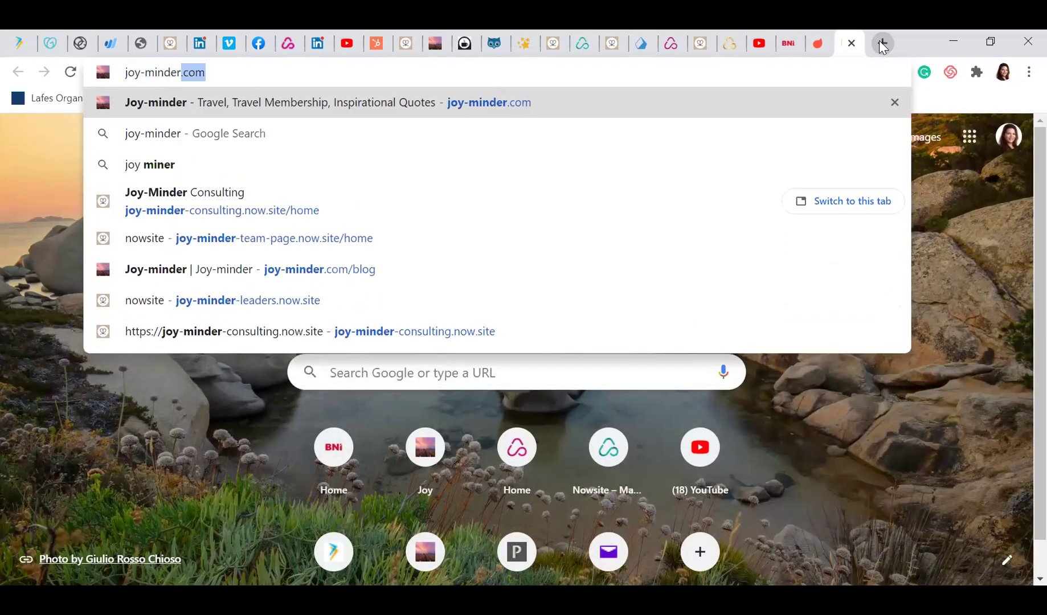
pyautogui.write('-con')
# Load the Joy-Minder Consulting site, check its blog section, and return to Social Marketing
pyautogui.press('Return')
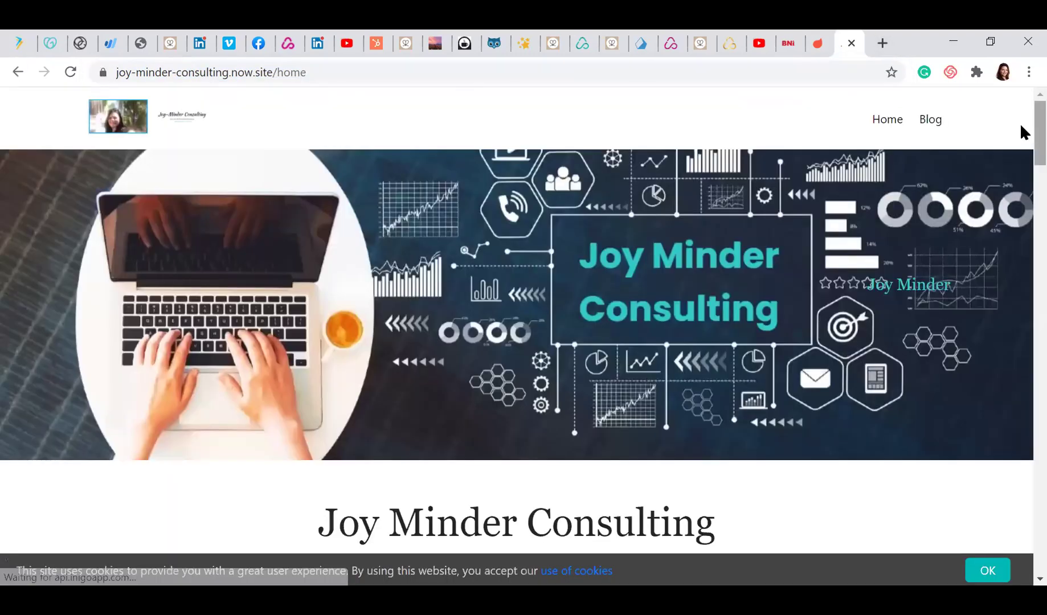
pyautogui.moveTo(1020, 123); pyautogui.dragTo(1020, 463)
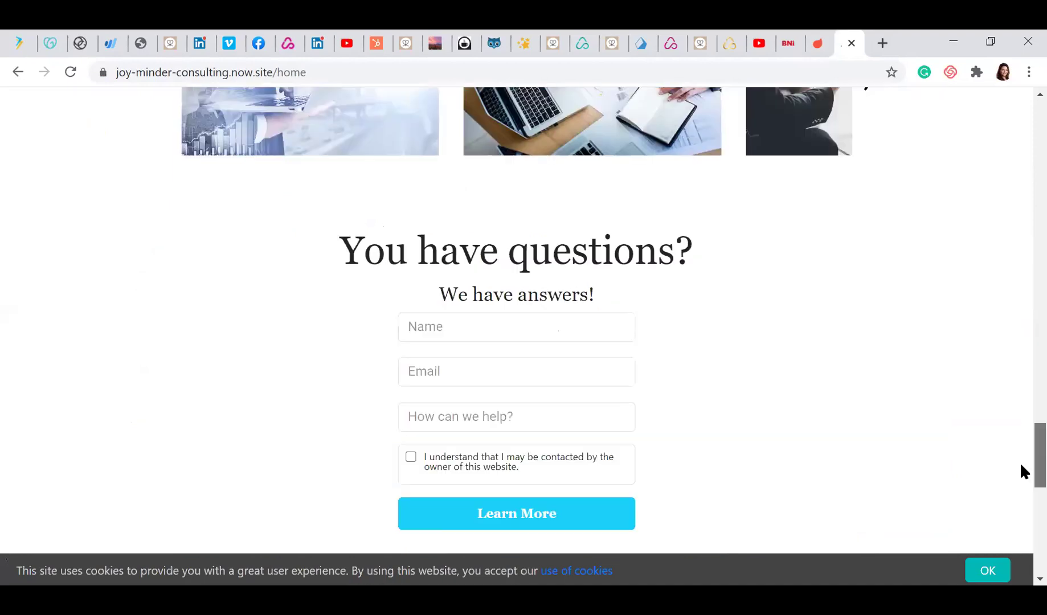
pyautogui.scroll(-10, 1020, 462)
pyautogui.scroll(3, 1020, 462)
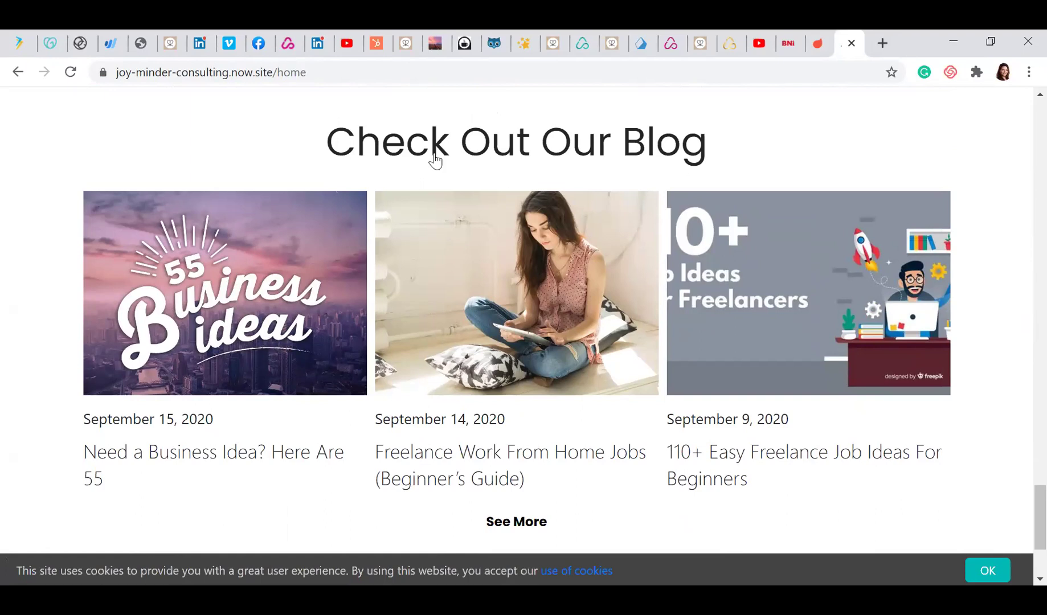
pyautogui.click(583, 45)
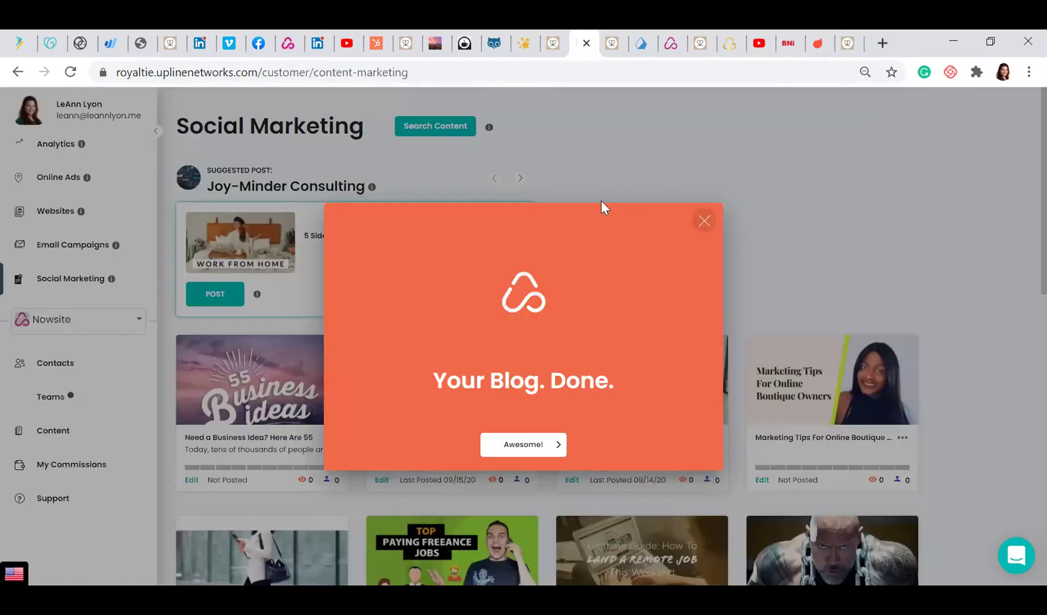
# Dismiss the blog confirmation, set the custom URL to 55-business-ideas, and post to Facebook
pyautogui.click(529, 447)
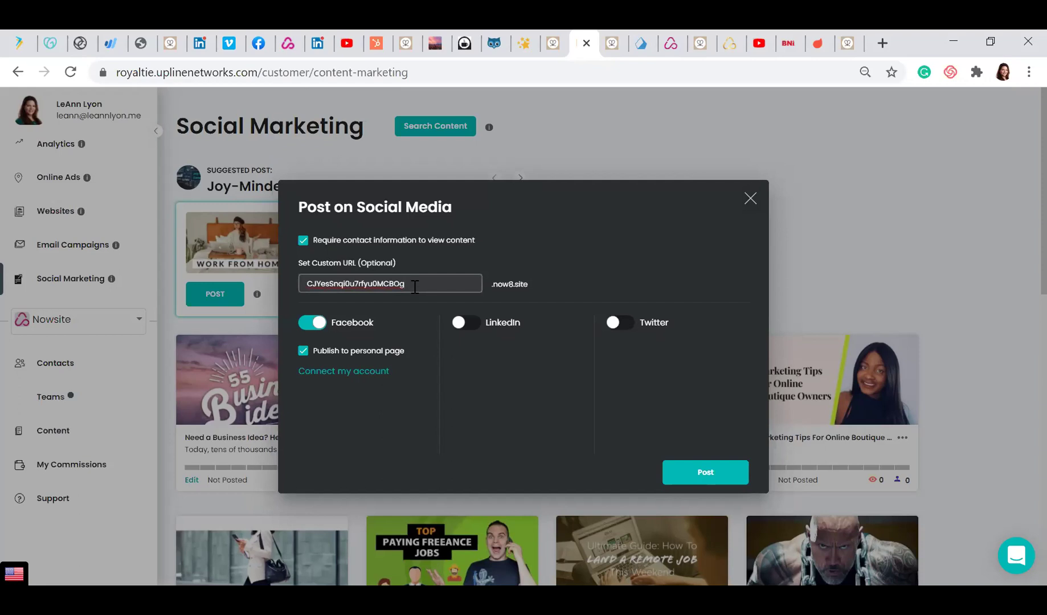
pyautogui.moveTo(415, 286); pyautogui.dragTo(298, 290)
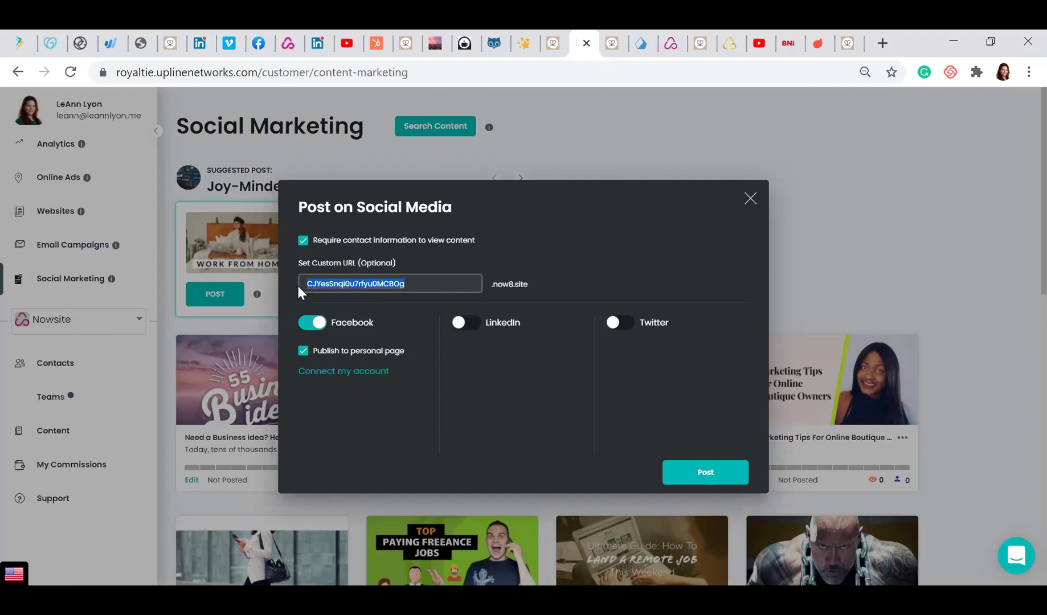
pyautogui.write('55-business')
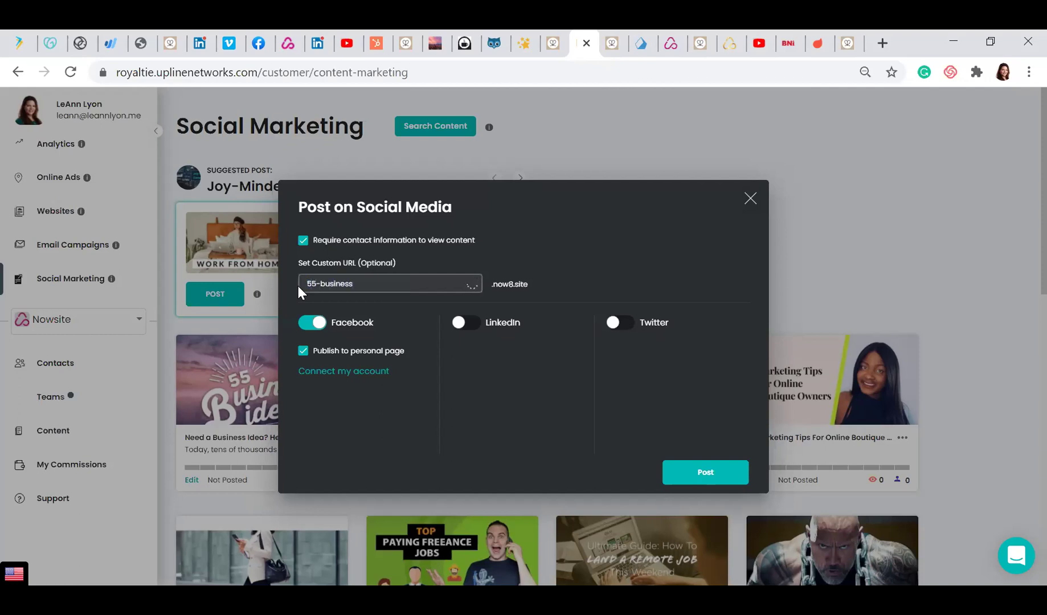
pyautogui.write('-ideas')
pyautogui.click(709, 476)
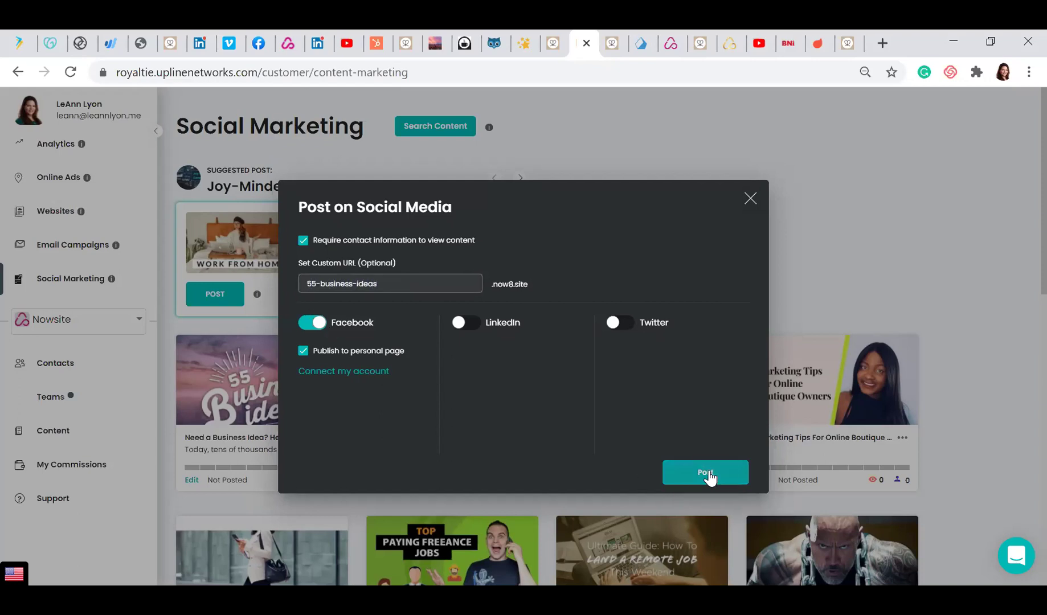
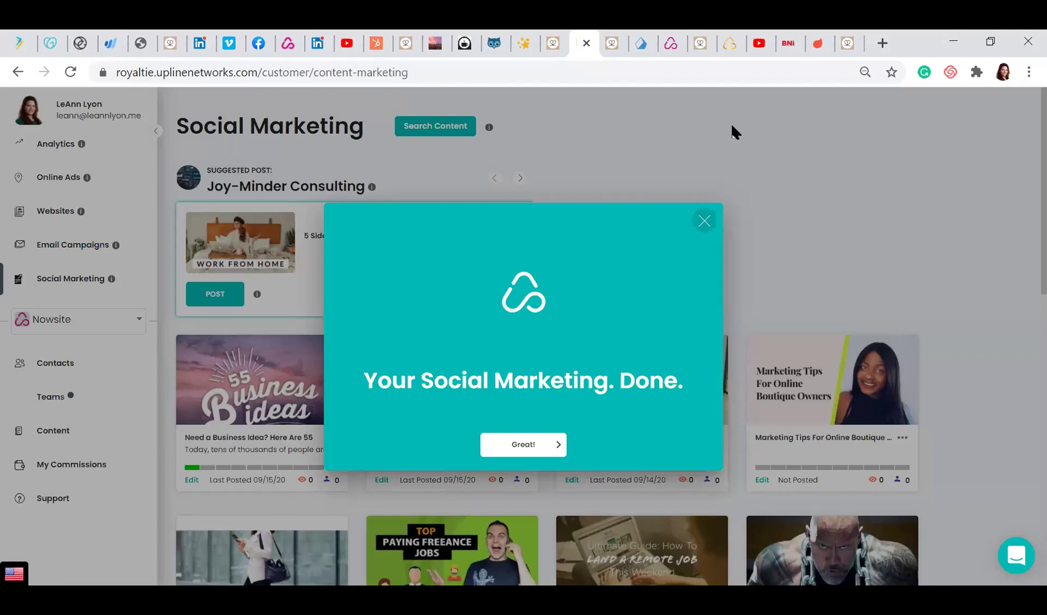
# Acknowledge the social posting, choose Yes to email the 55 Business Ideas article to followers, and dismiss the confirmation
pyautogui.click(525, 447)
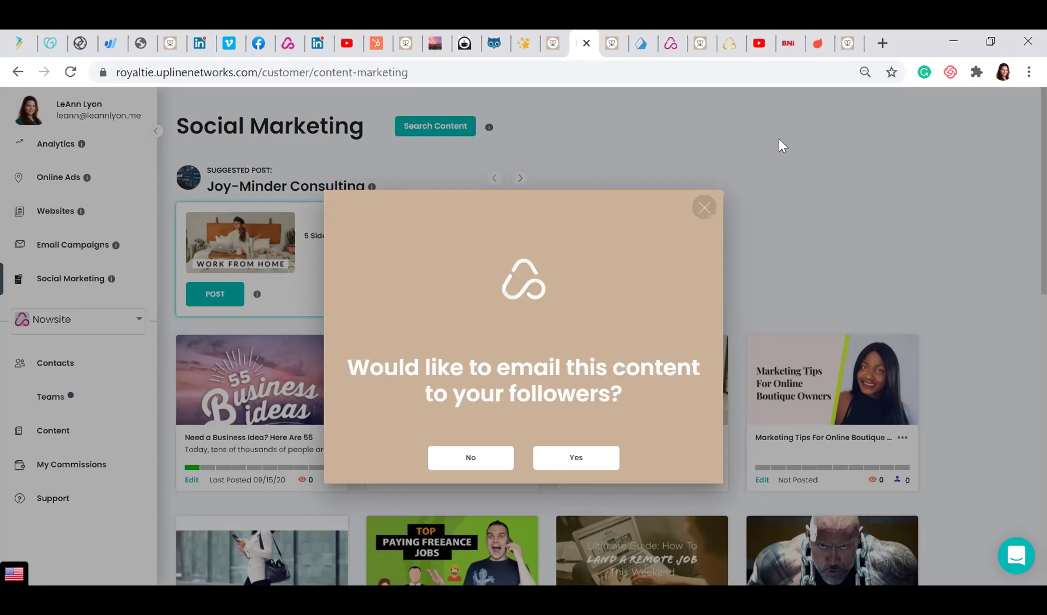
pyautogui.click(585, 459)
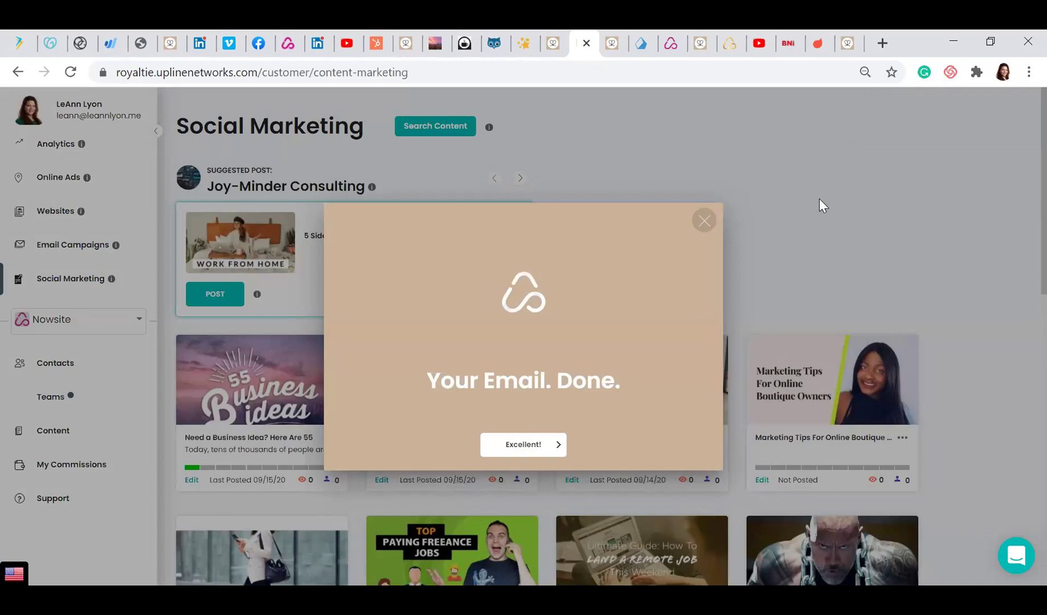
pyautogui.click(524, 440)
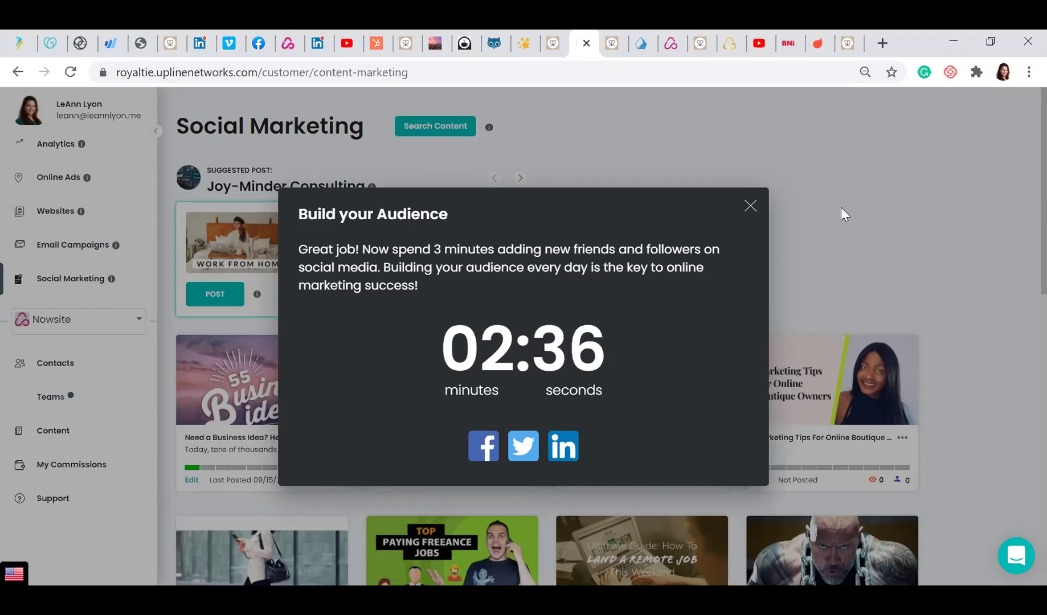
# Close the Build your Audience countdown, declining to grow the audience now
pyautogui.click(750, 207)
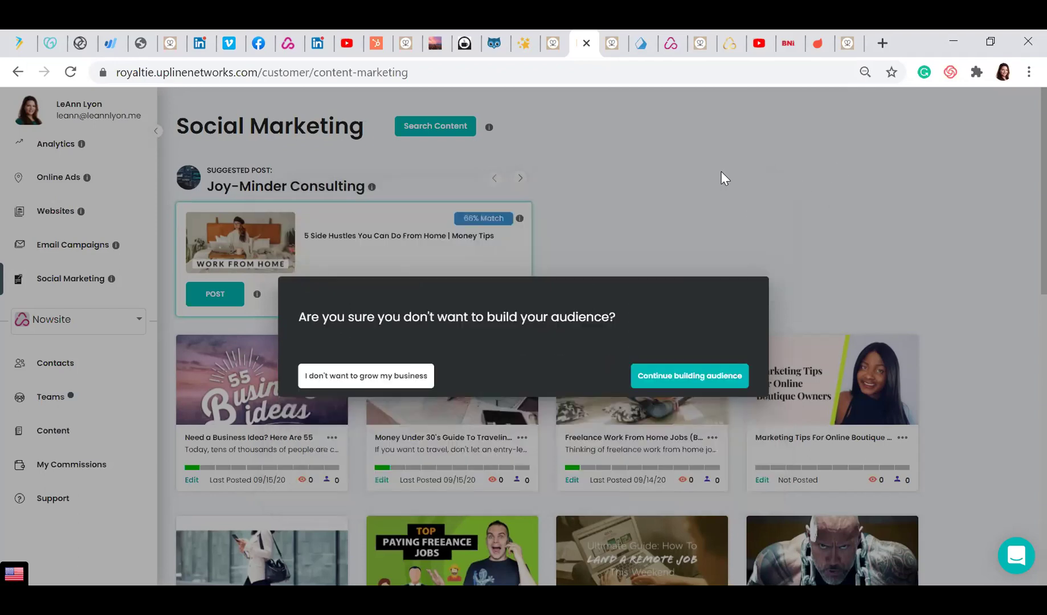
pyautogui.click(381, 374)
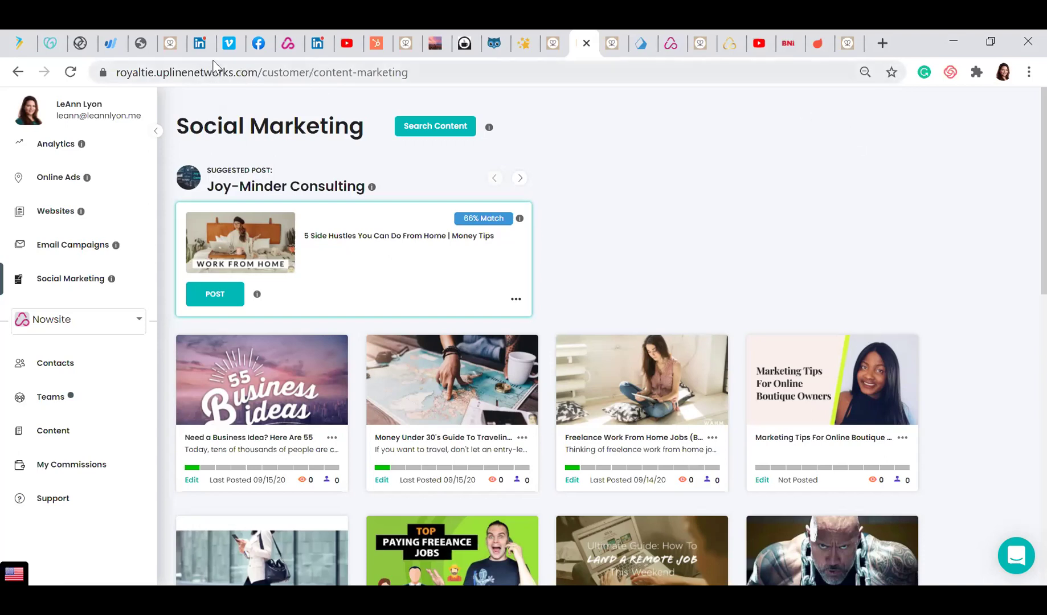
# In Facebook, close the ended live video, open your managed Pages list, and minimise both chat windows
pyautogui.click(249, 51)
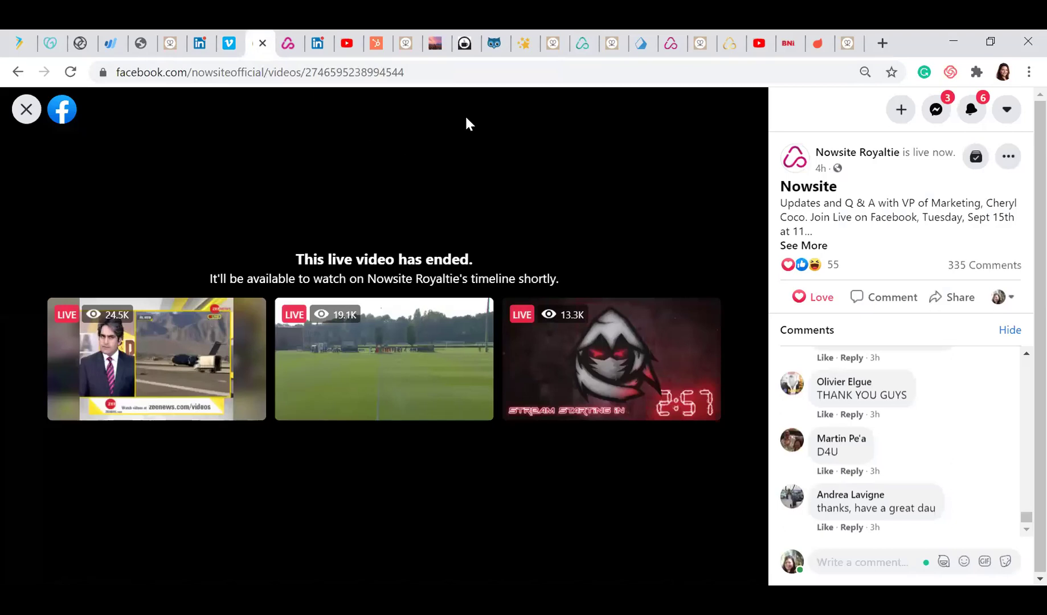
pyautogui.click(23, 111)
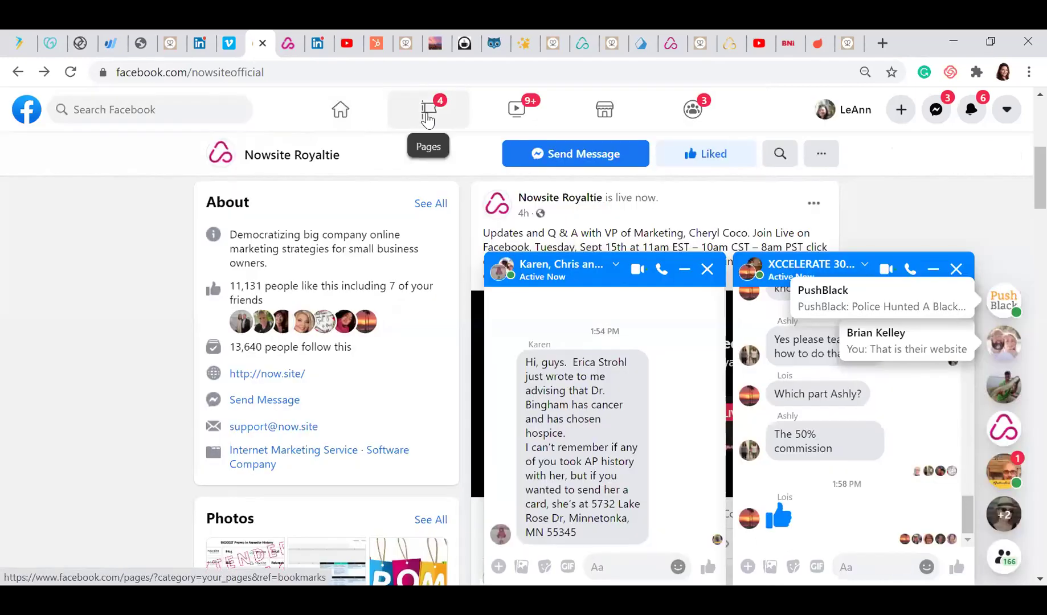
pyautogui.click(428, 120)
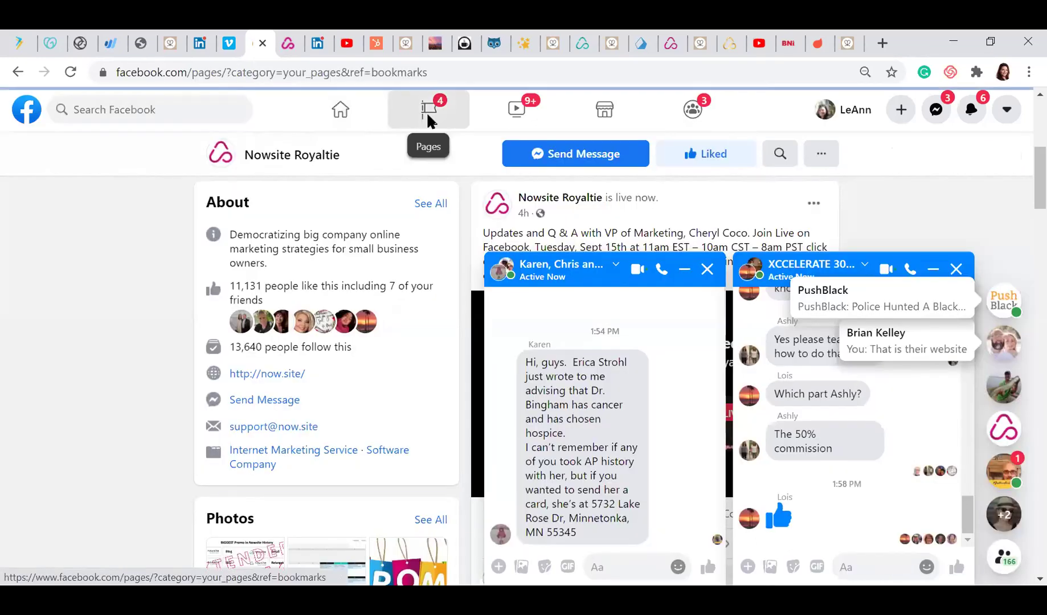
pyautogui.click(933, 269)
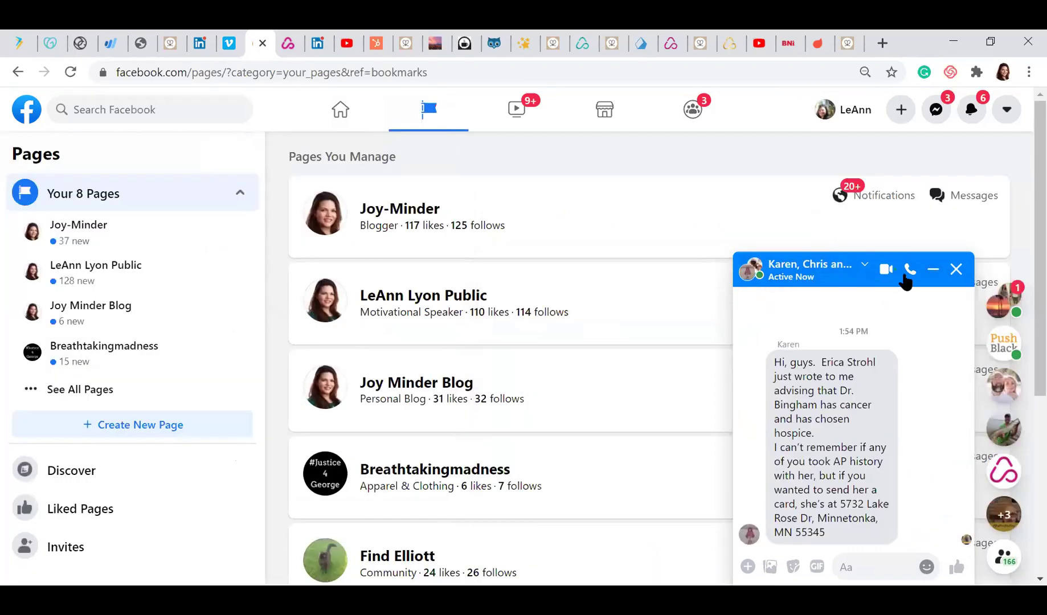
pyautogui.click(933, 269)
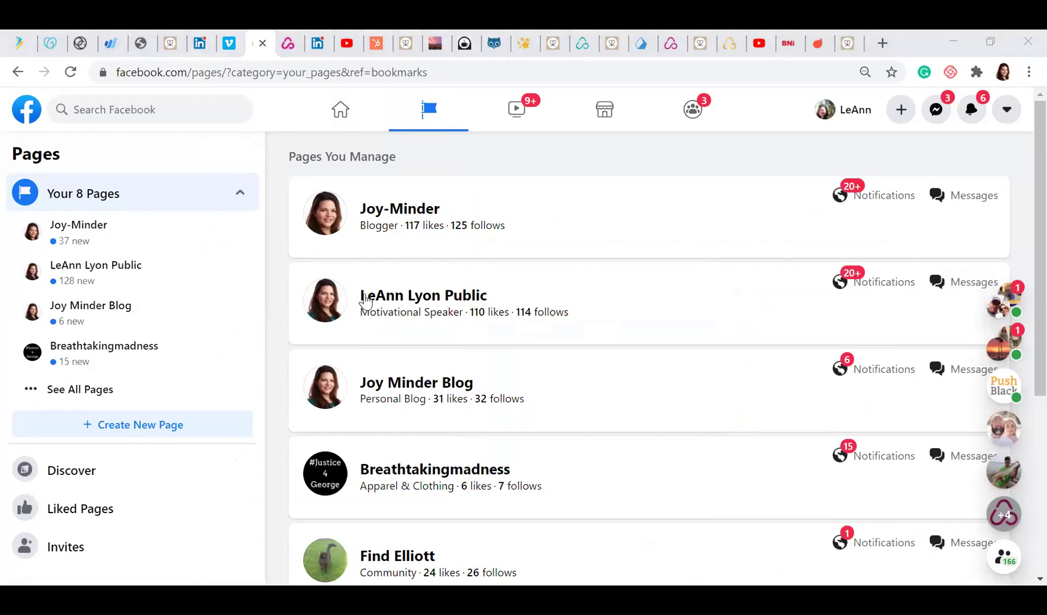
# View the Motivational Speaker page as a visitor and open its shared 55 Business Ideas article
pyautogui.click(474, 297)
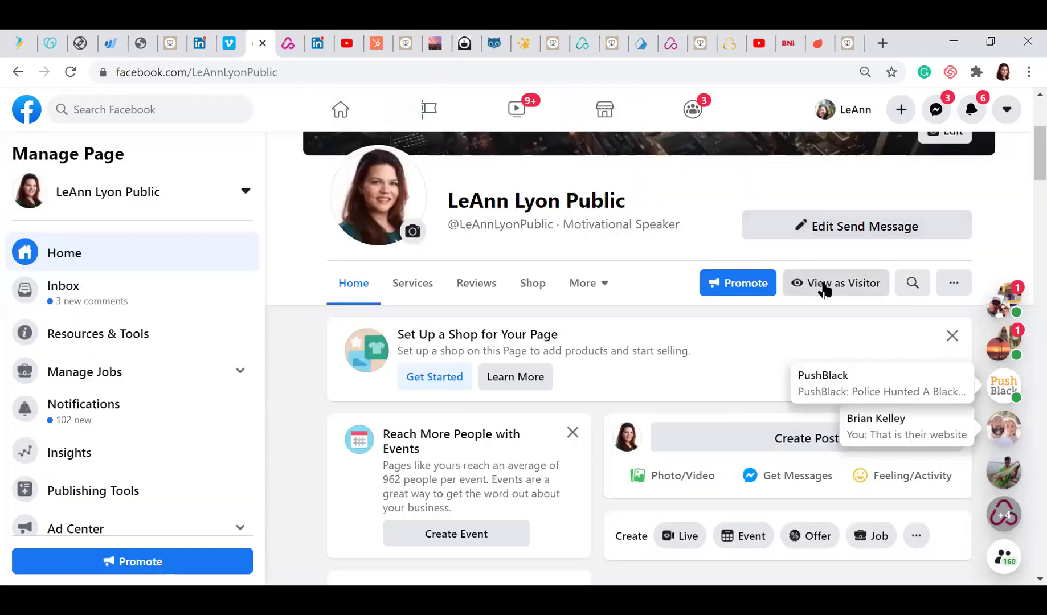
pyautogui.click(824, 290)
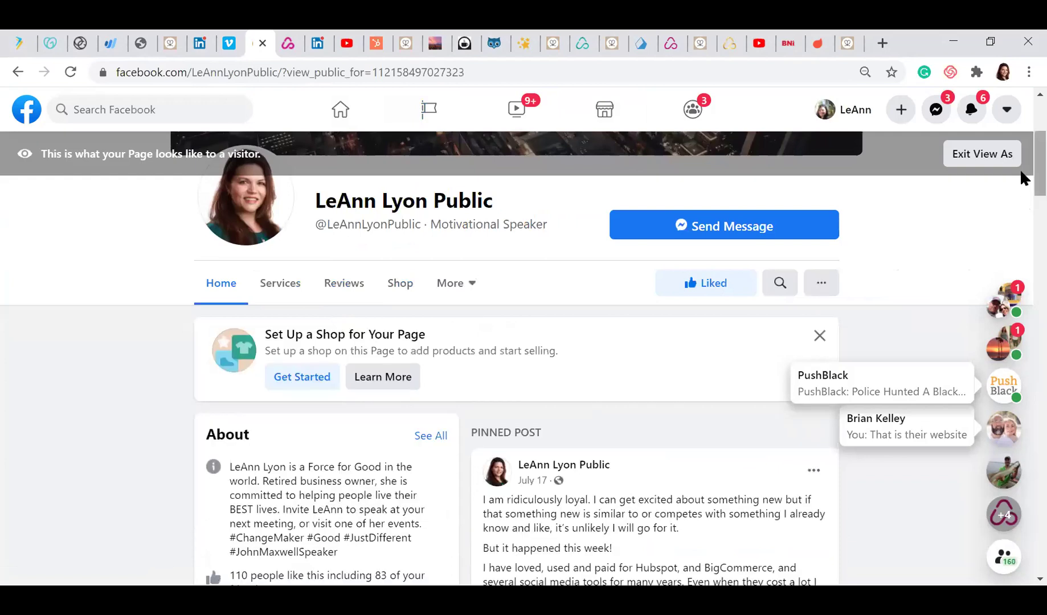
pyautogui.scroll(-2, 1023, 188)
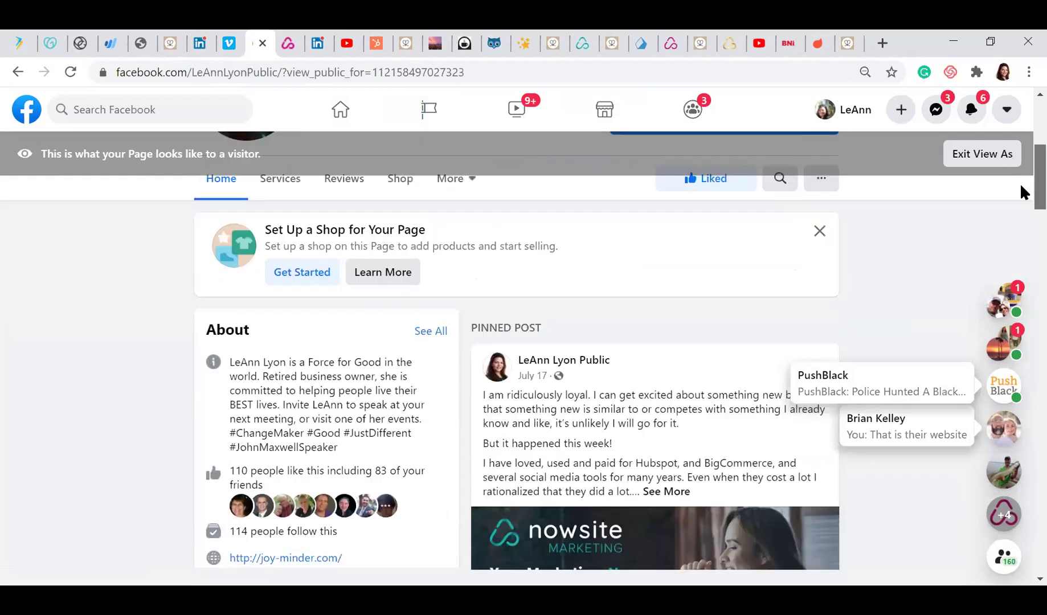
pyautogui.scroll(-10, 1022, 192)
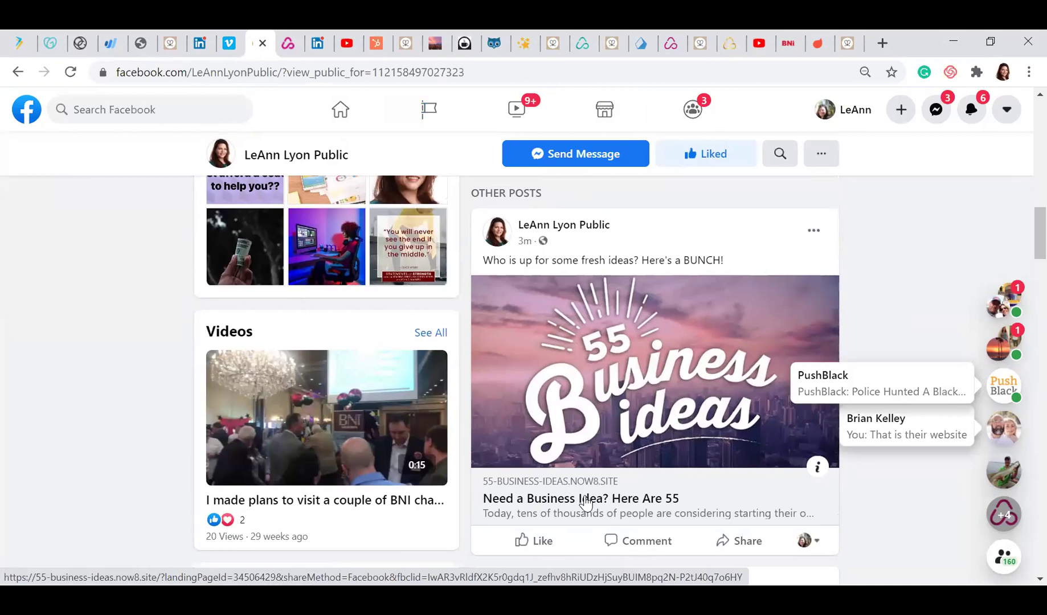
pyautogui.click(586, 501)
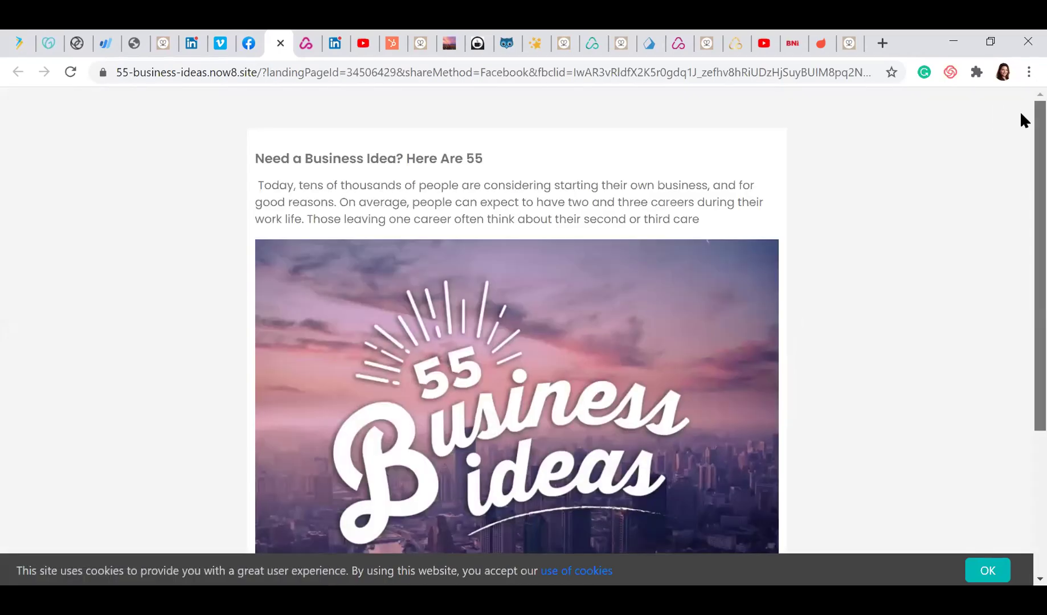
pyautogui.scroll(-1, 1021, 116)
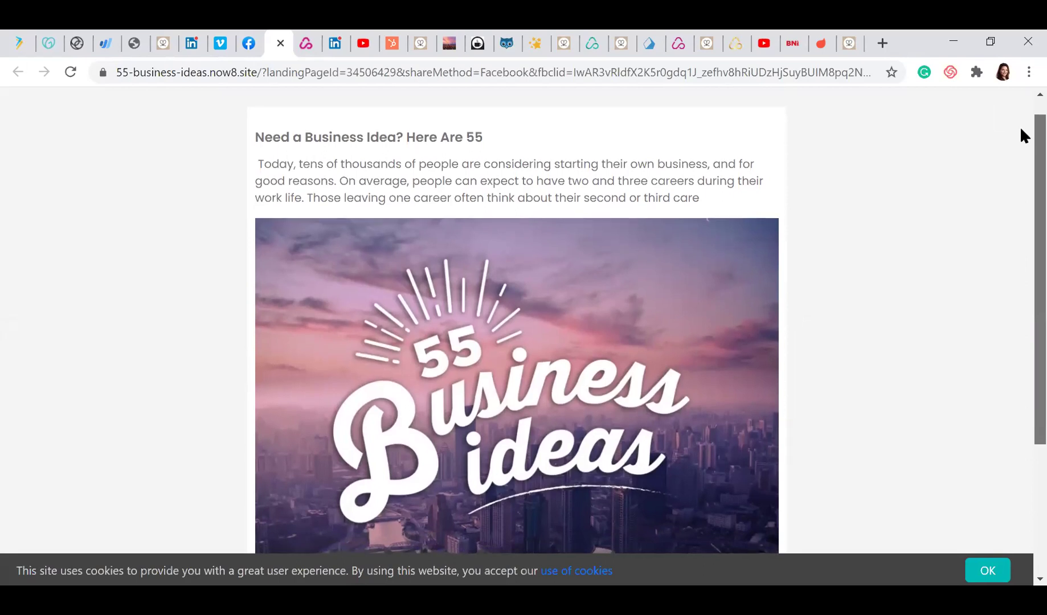
pyautogui.scroll(-2, 1020, 143)
pyautogui.scroll(-1, 1021, 160)
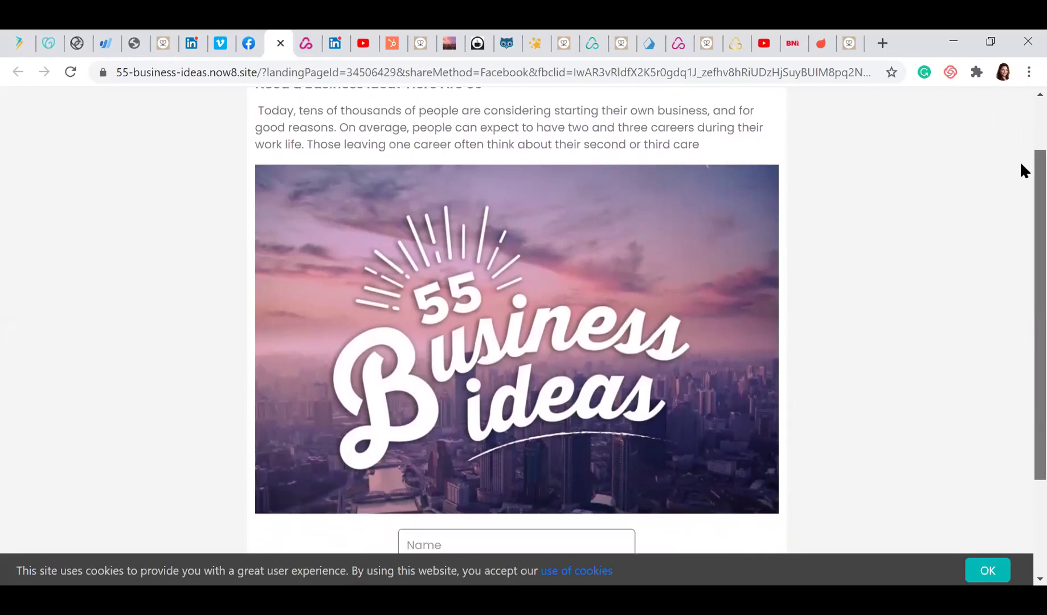
pyautogui.scroll(-5, 1021, 171)
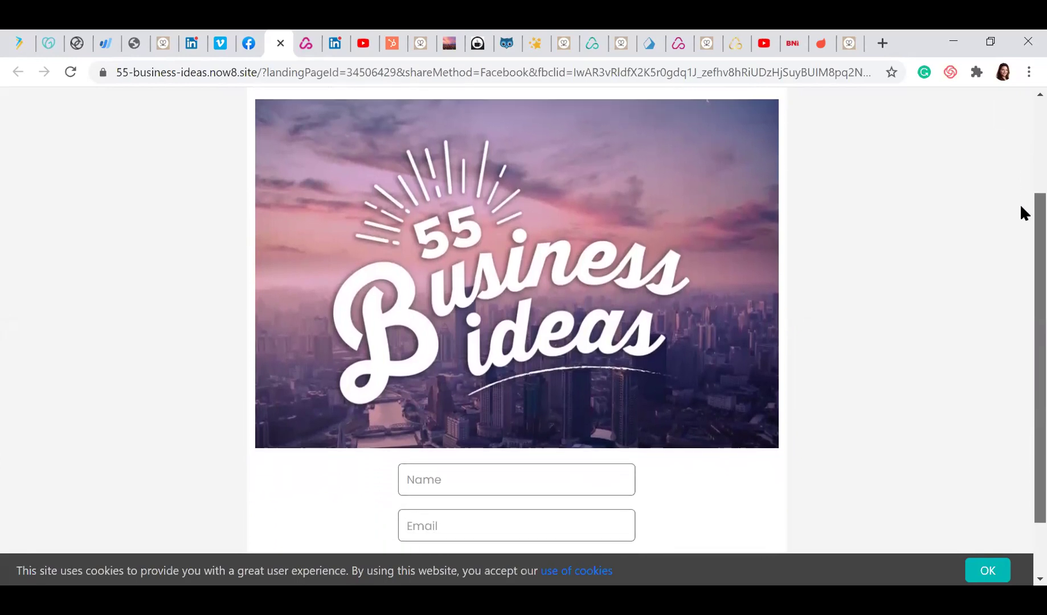
pyautogui.moveTo(1022, 232); pyautogui.dragTo(1021, 265)
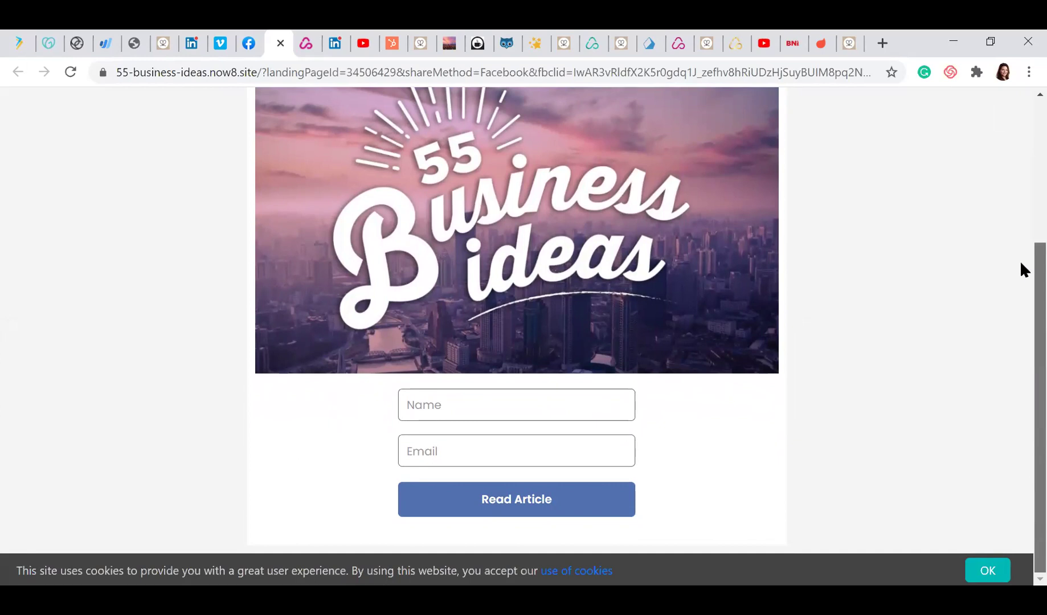
pyautogui.scroll(4, 1020, 265)
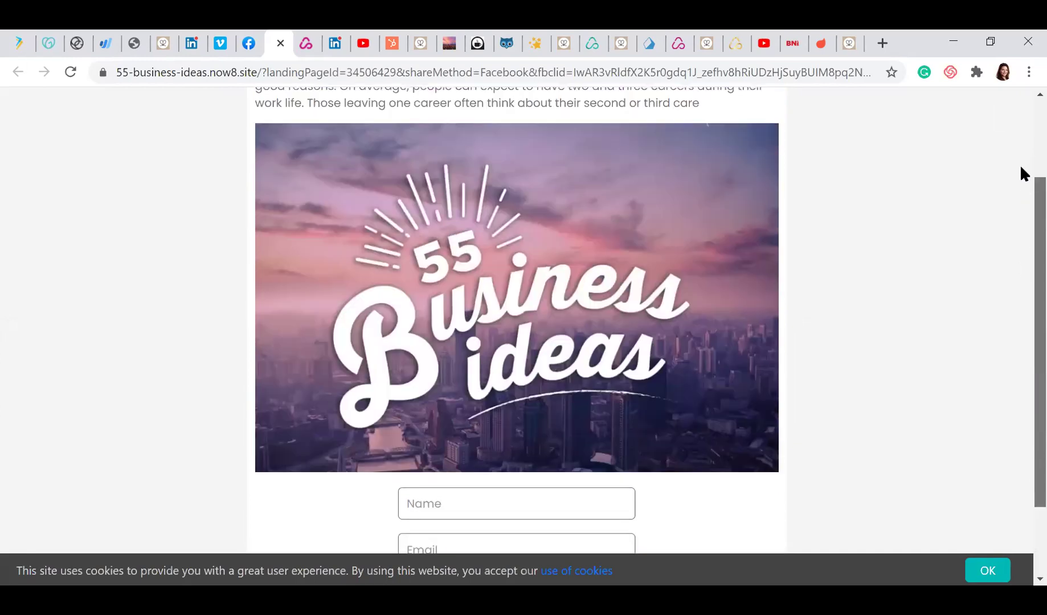
pyautogui.moveTo(1020, 127); pyautogui.dragTo(1020, 257)
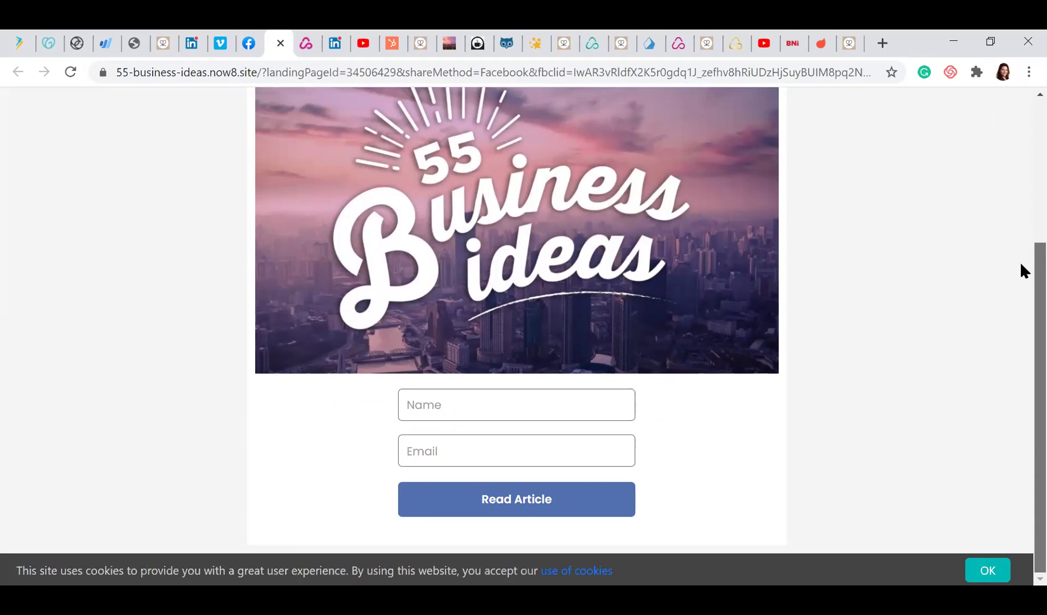
pyautogui.moveTo(1020, 260); pyautogui.dragTo(1020, 328)
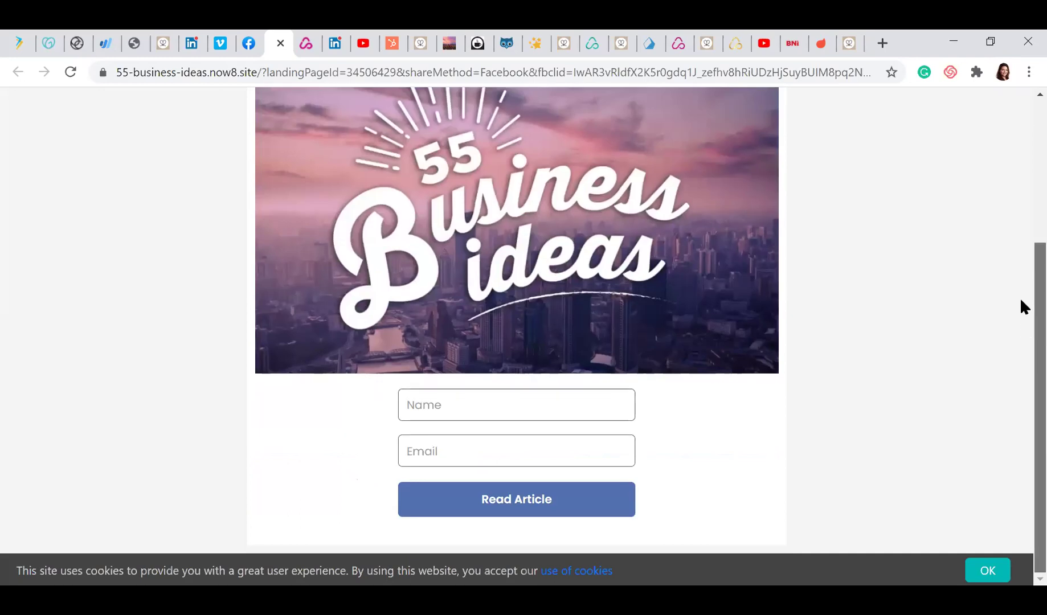
pyautogui.scroll(4, 1020, 260)
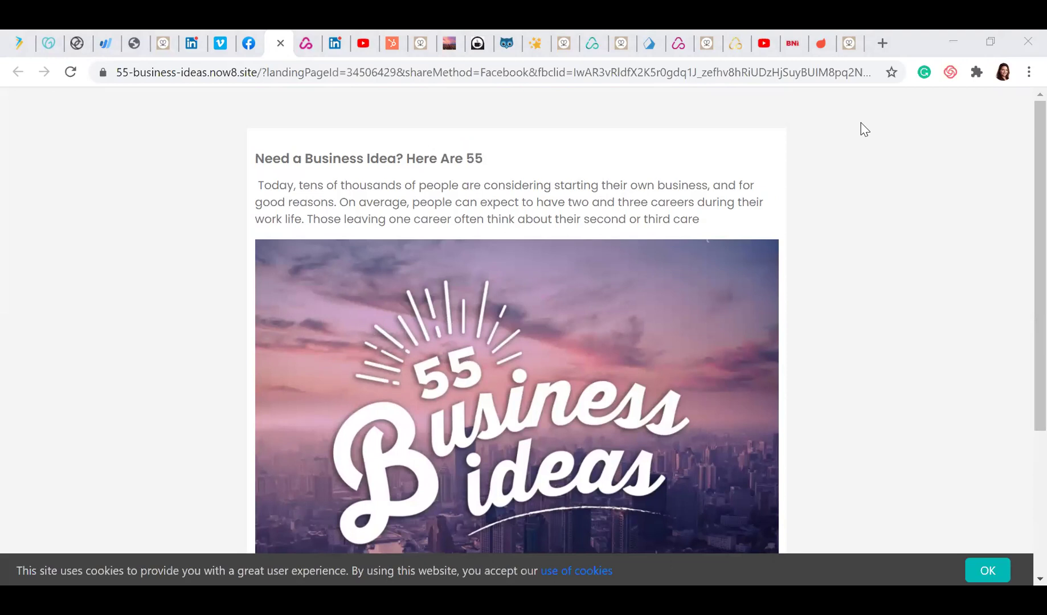
# Go to your Joy-Minder Consulting channel's PLAYLISTS tab and briefly select the page's web address
pyautogui.click(764, 45)
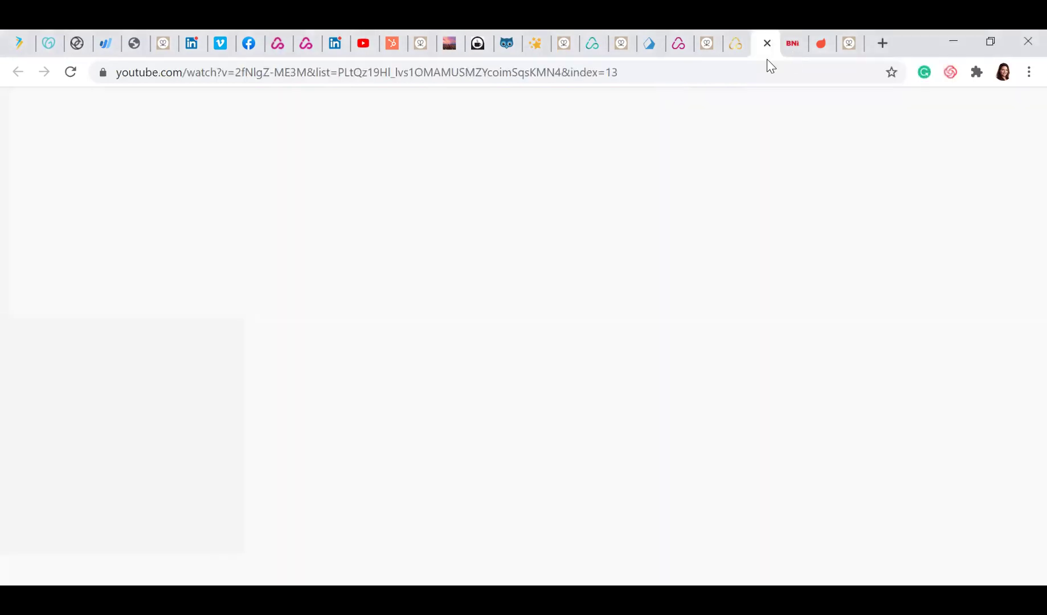
pyautogui.click(991, 119)
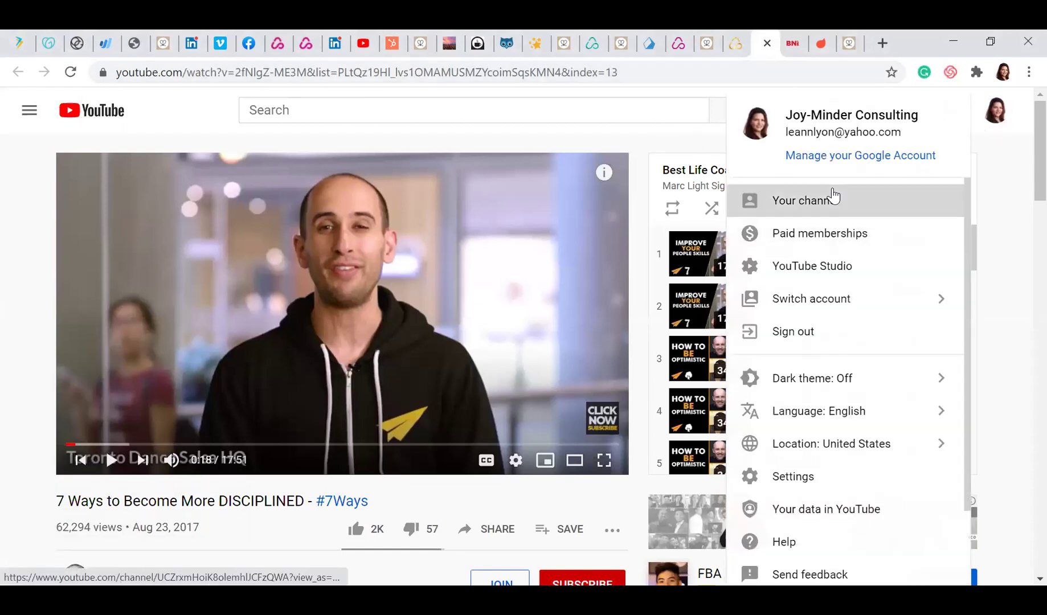
pyautogui.click(833, 198)
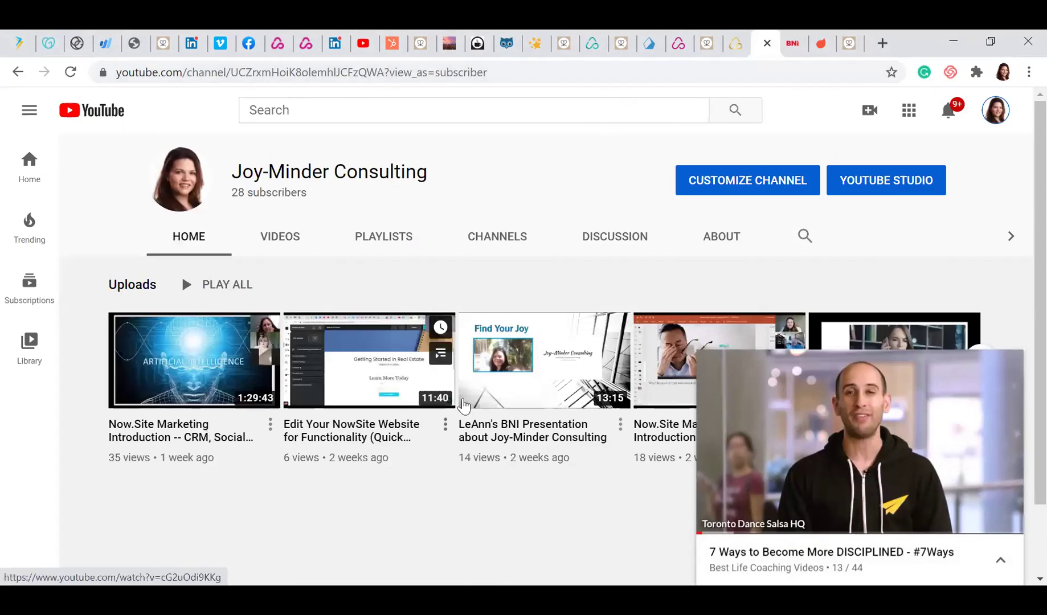
pyautogui.click(379, 236)
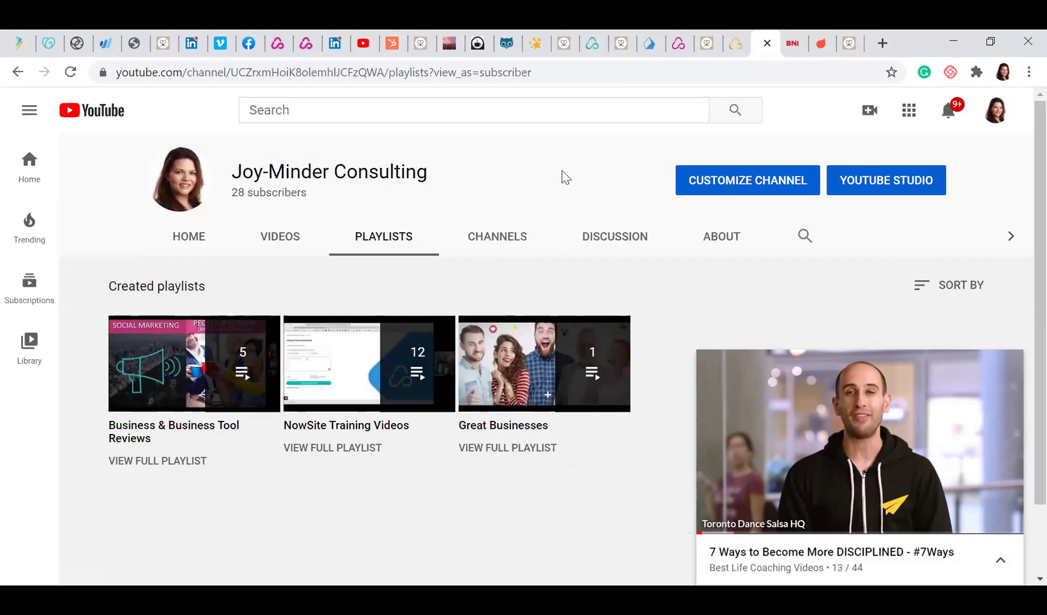
pyautogui.click(564, 73)
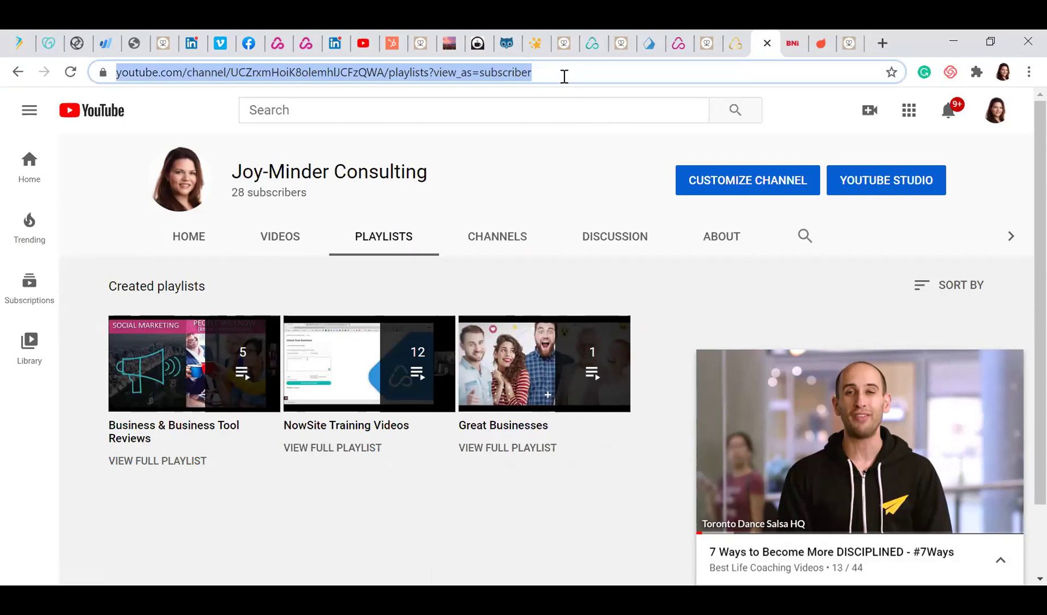
pyautogui.click(553, 173)
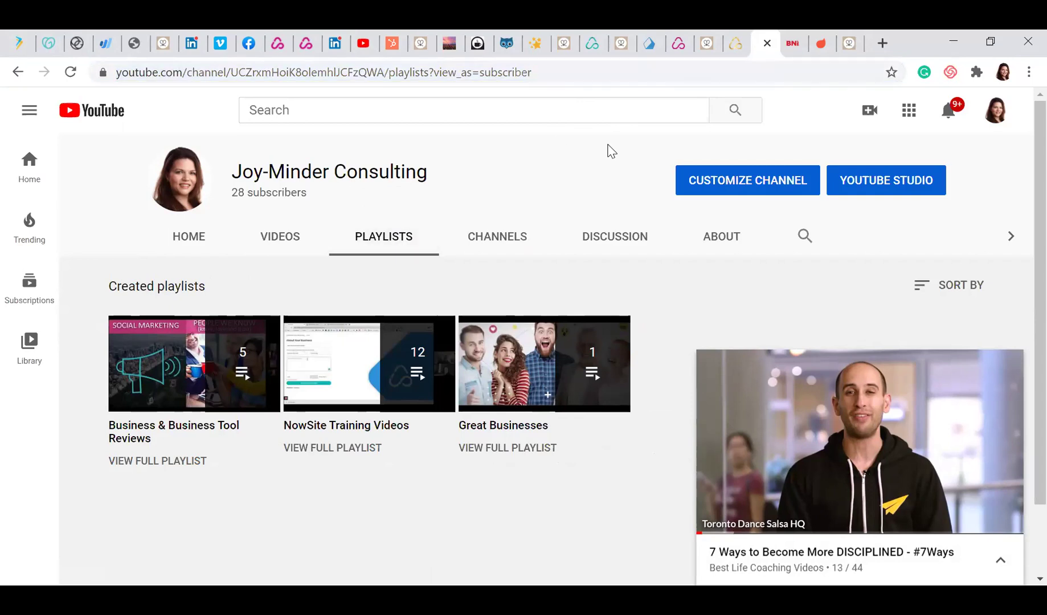
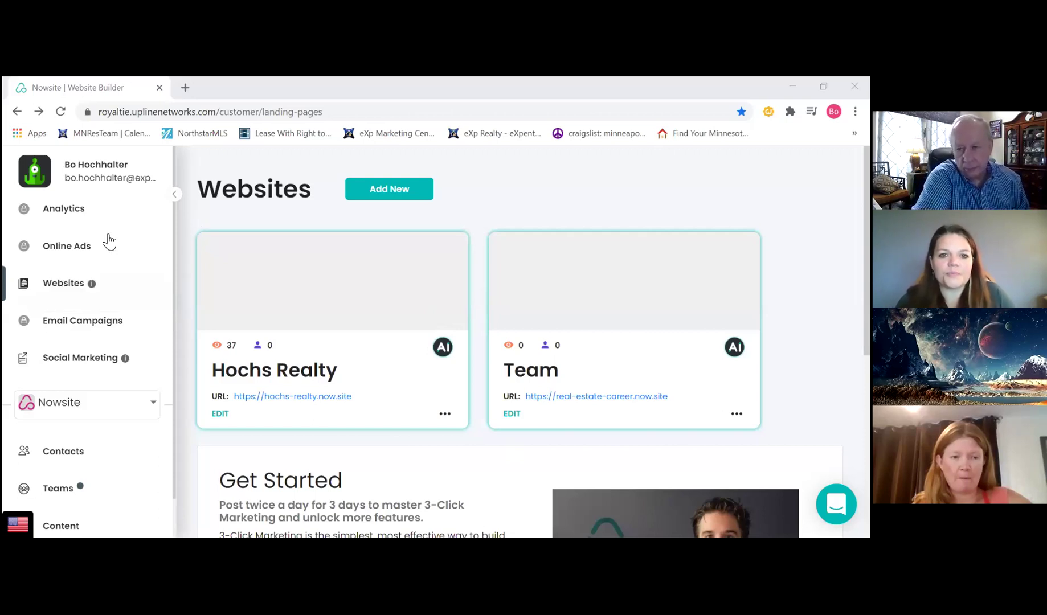
# Start a new website with Business Name 'House Listing', Website Name 'house listing', and URL 'house address'
pyautogui.click(396, 194)
pyautogui.click(286, 260)
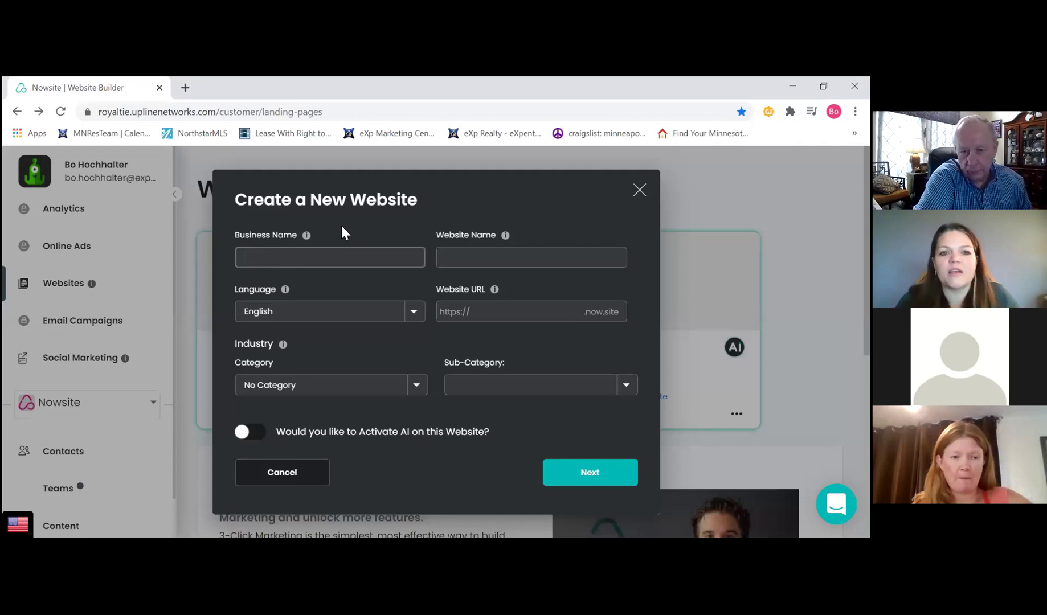
pyautogui.write('House Lising')
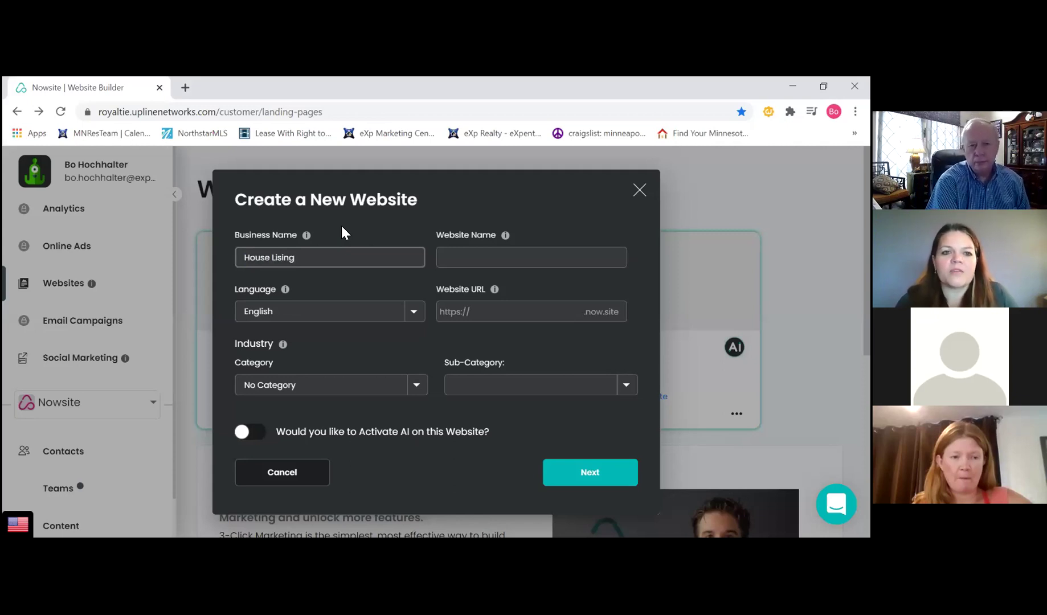
pyautogui.press('BackSpace')
pyautogui.press('BackSpace')
pyautogui.press('BackSpace')
pyautogui.write('ting')
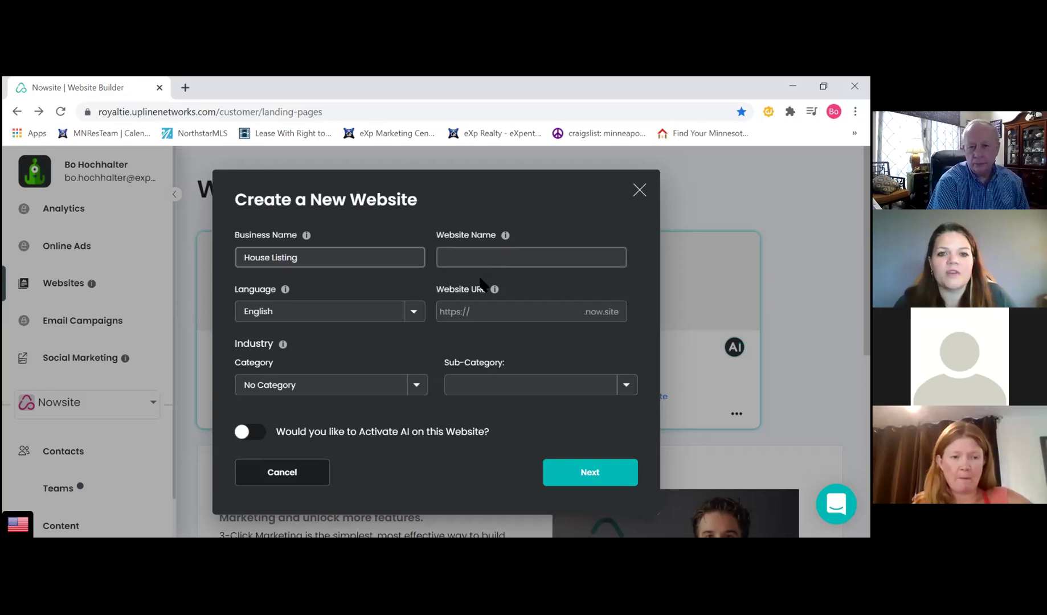
pyautogui.click(498, 250)
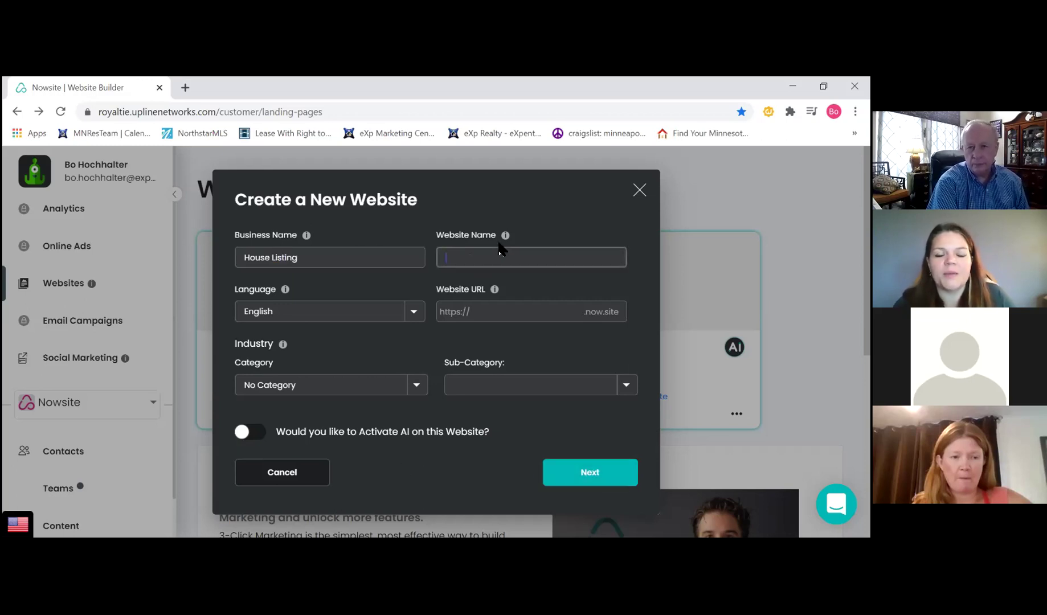
pyautogui.write('houseliting=')
pyautogui.press('BackSpace')
pyautogui.press('BackSpace')
pyautogui.press('BackSpace')
pyautogui.press('BackSpace')
pyautogui.press('BackSpace')
pyautogui.press('BackSpace')
pyautogui.press('BackSpace')
pyautogui.write('listing')
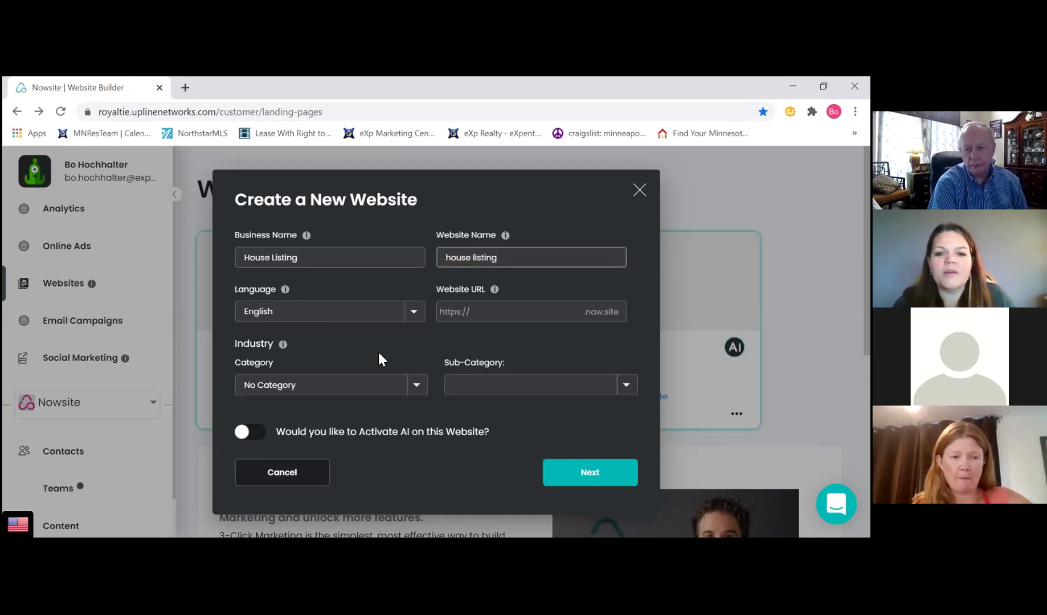
pyautogui.click(499, 311)
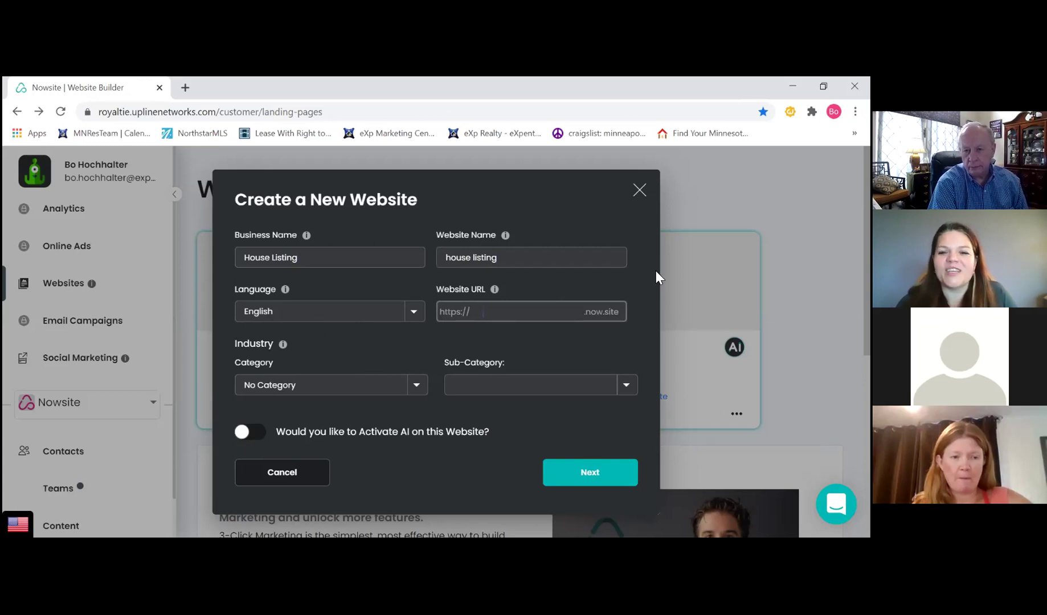
pyautogui.write('house address')
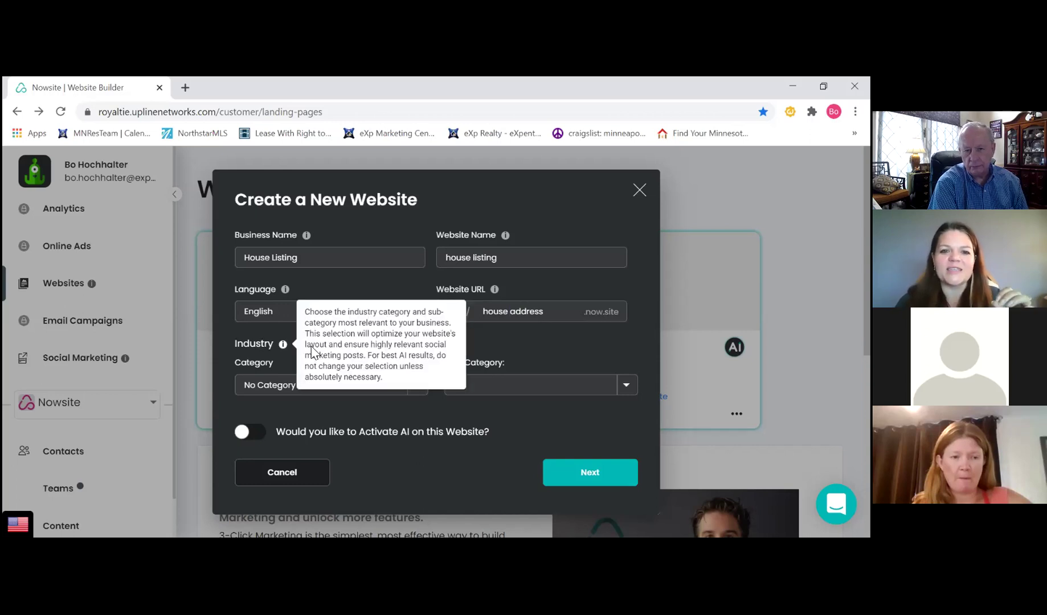
# Choose Real Estate with sub-category Buy/Sell Homes, enable AI, and create the website
pyautogui.click(313, 386)
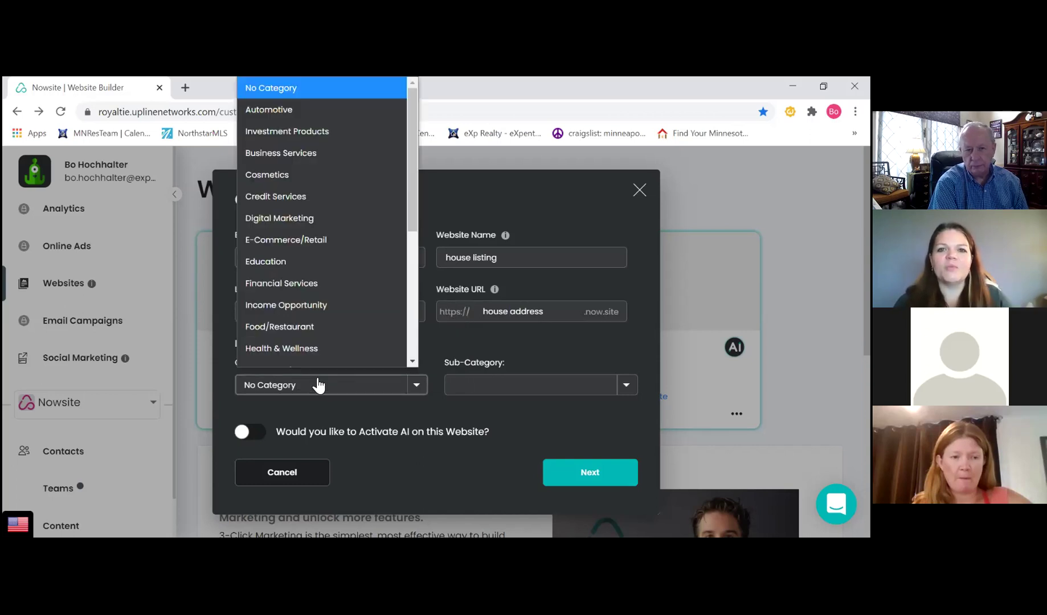
pyautogui.scroll(-2, 330, 270)
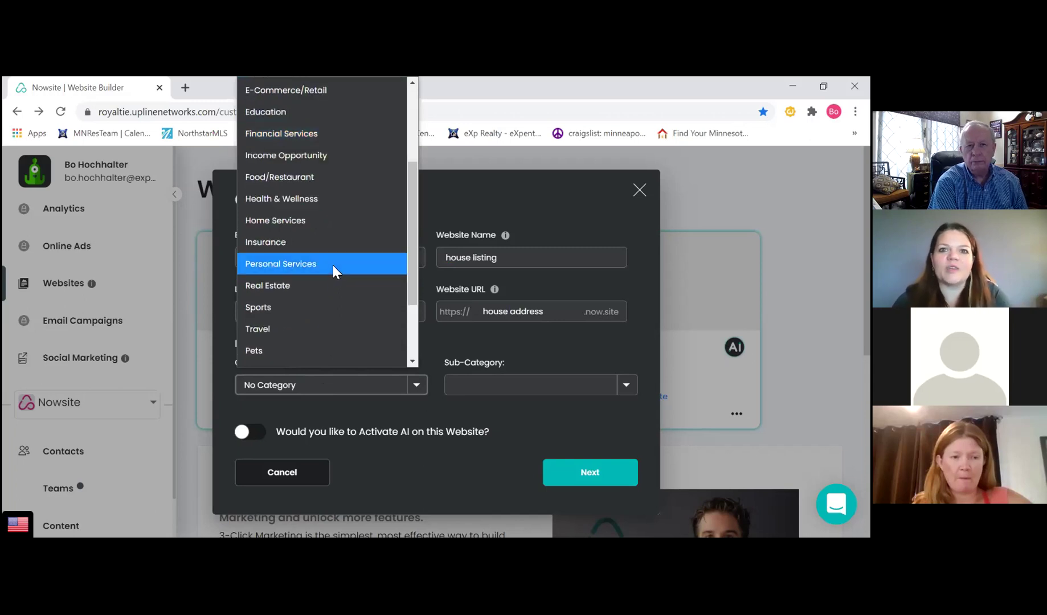
pyautogui.click(281, 287)
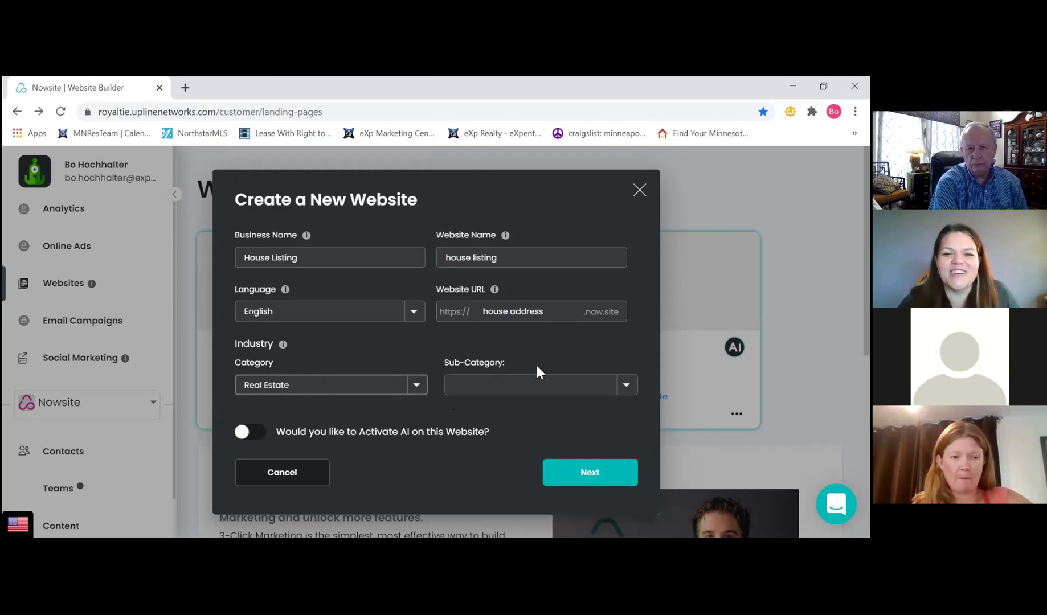
pyautogui.click(558, 388)
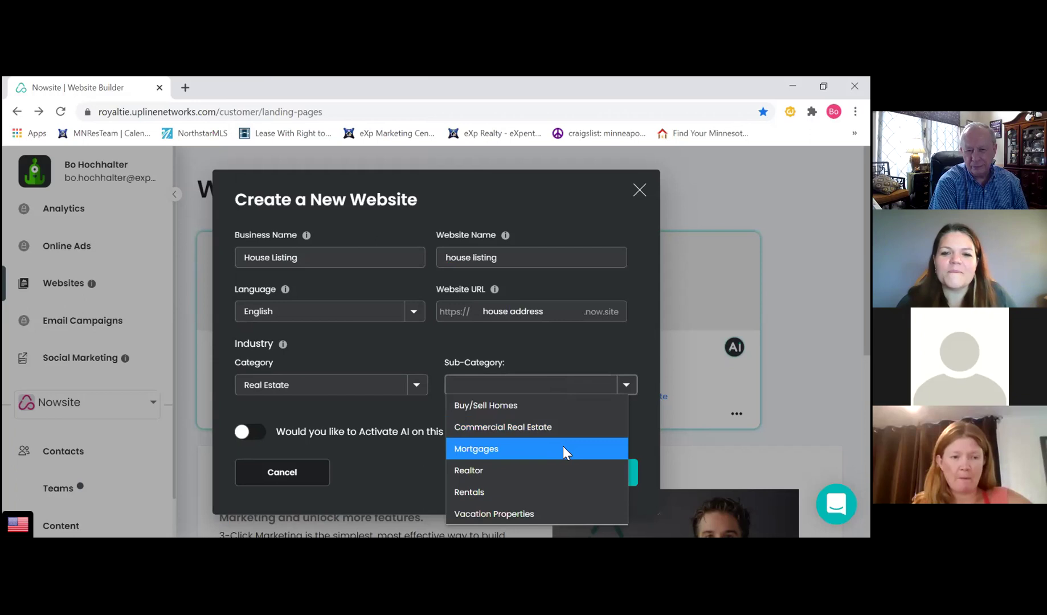
pyautogui.click(508, 405)
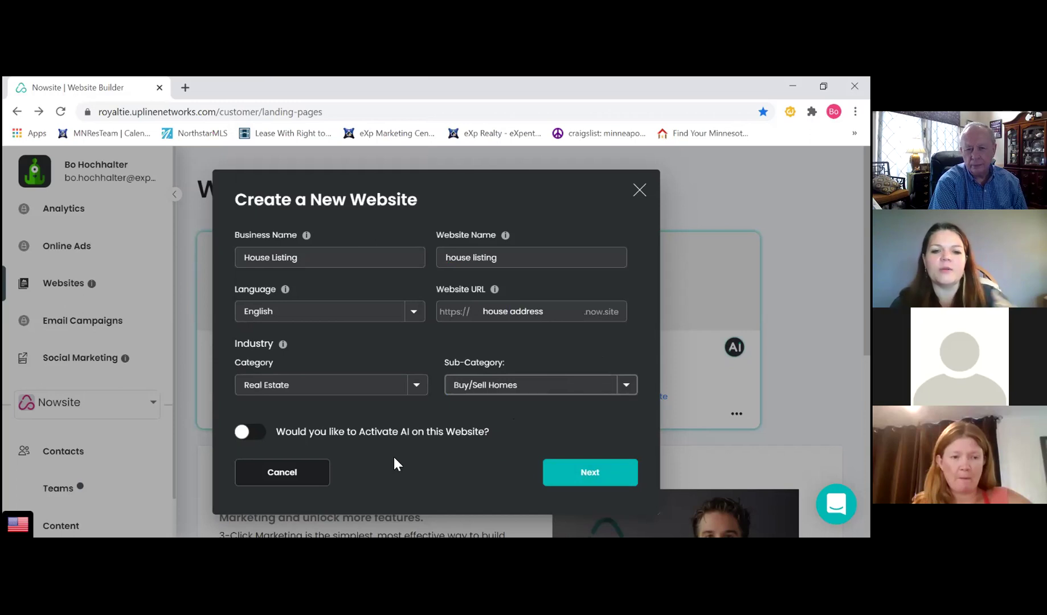
pyautogui.click(255, 437)
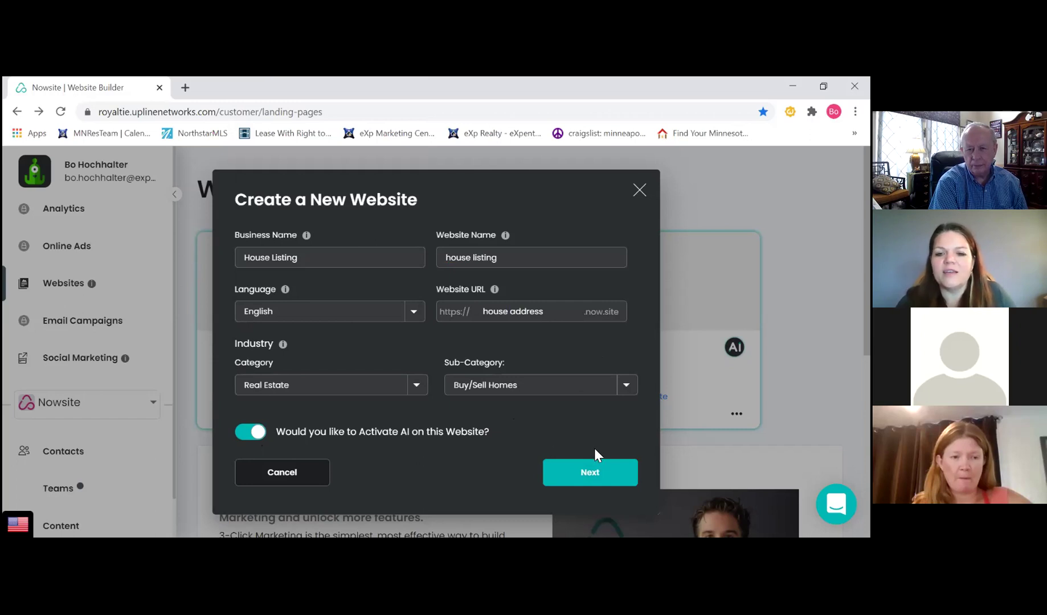
pyautogui.click(591, 473)
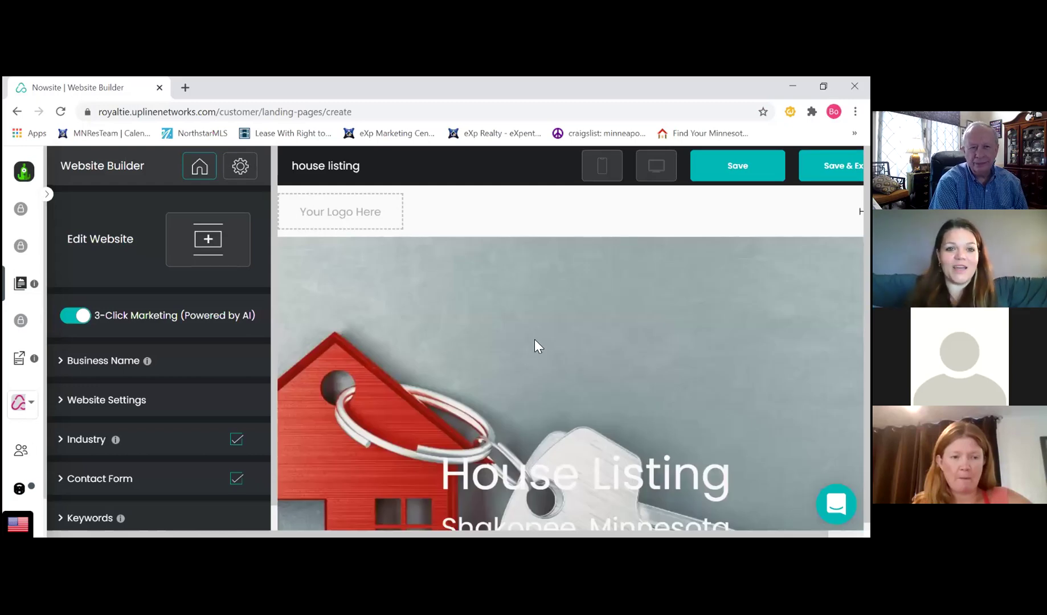
# Expand Website Settings and attempt to save the new website
pyautogui.scroll(-2, 537, 338)
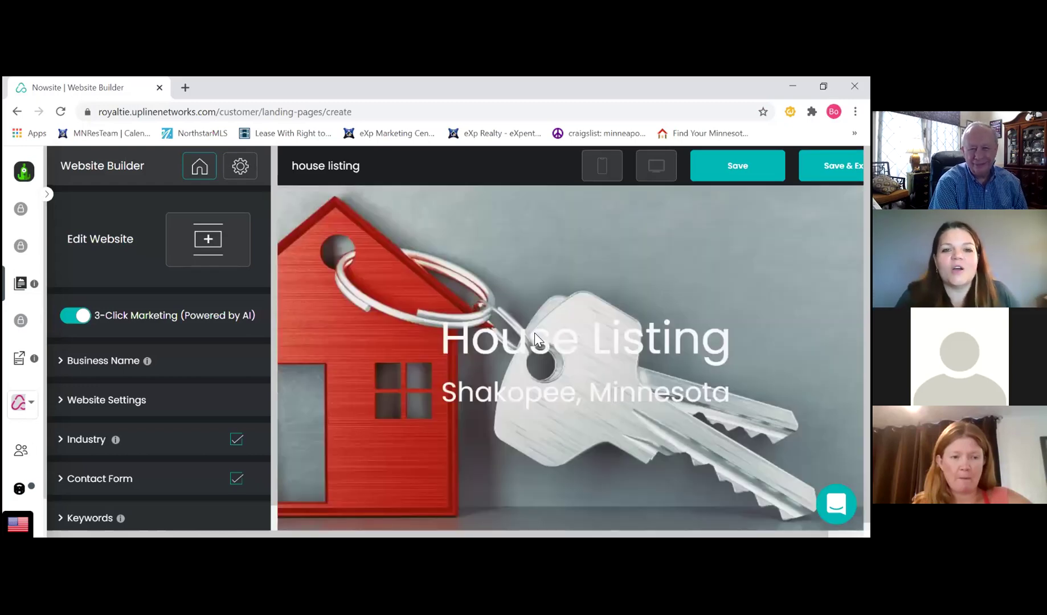
pyautogui.scroll(2, 535, 333)
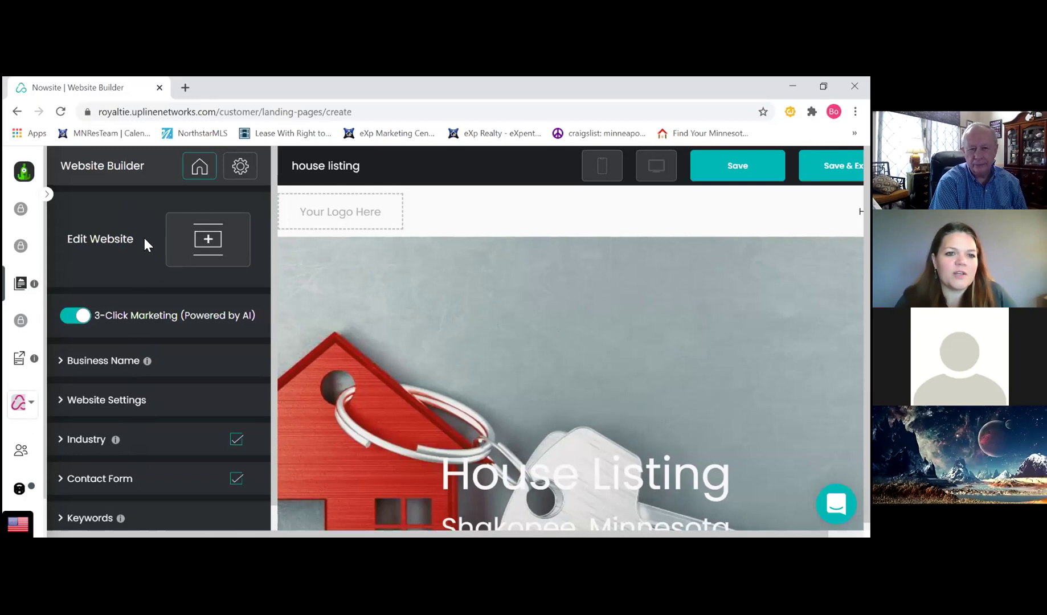
pyautogui.click(134, 402)
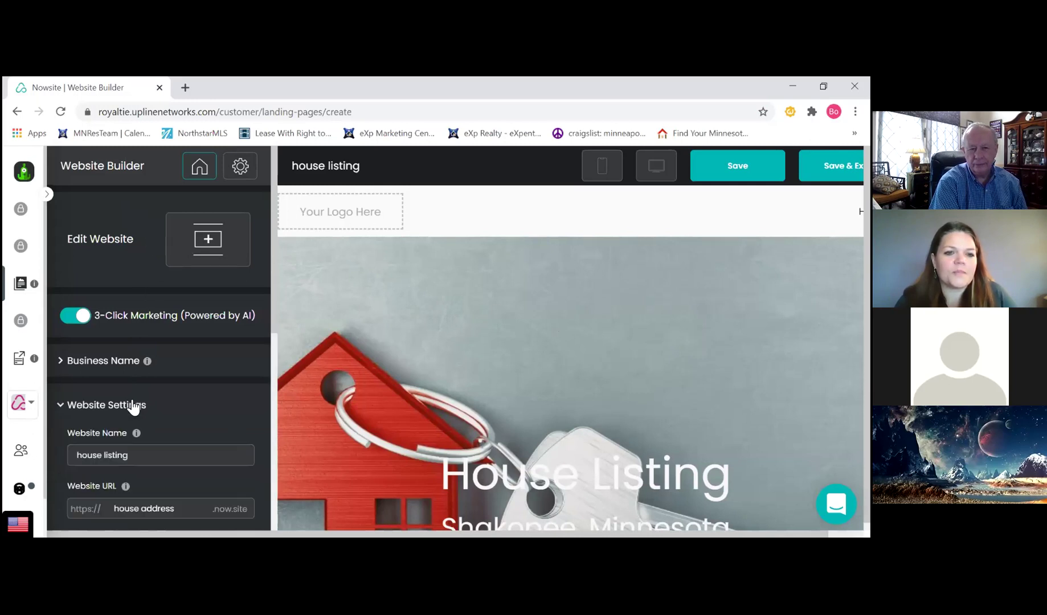
pyautogui.scroll(-3, 164, 344)
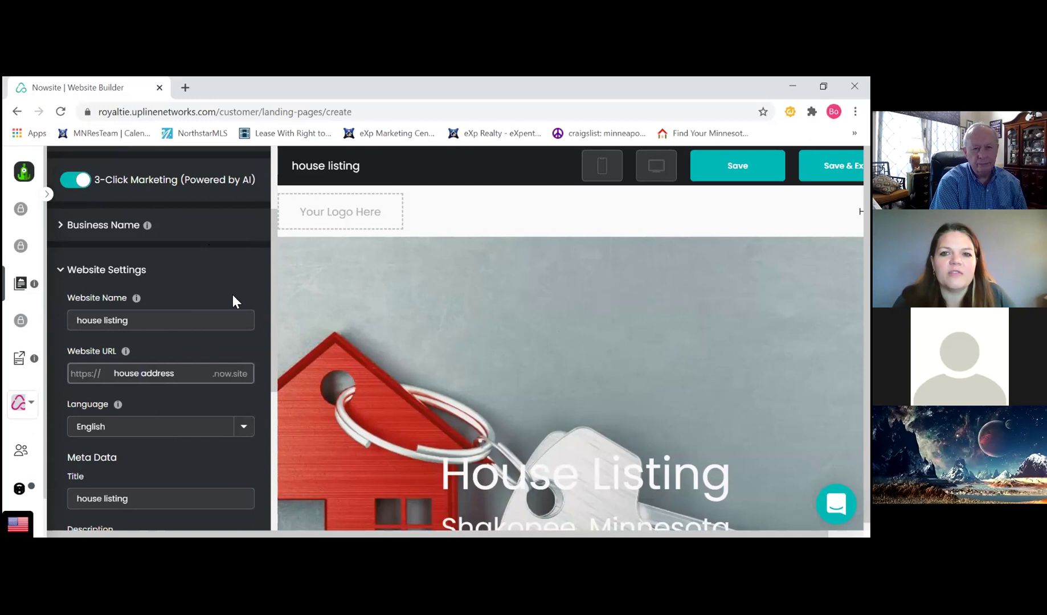
pyautogui.scroll(3, 257, 259)
pyautogui.click(211, 174)
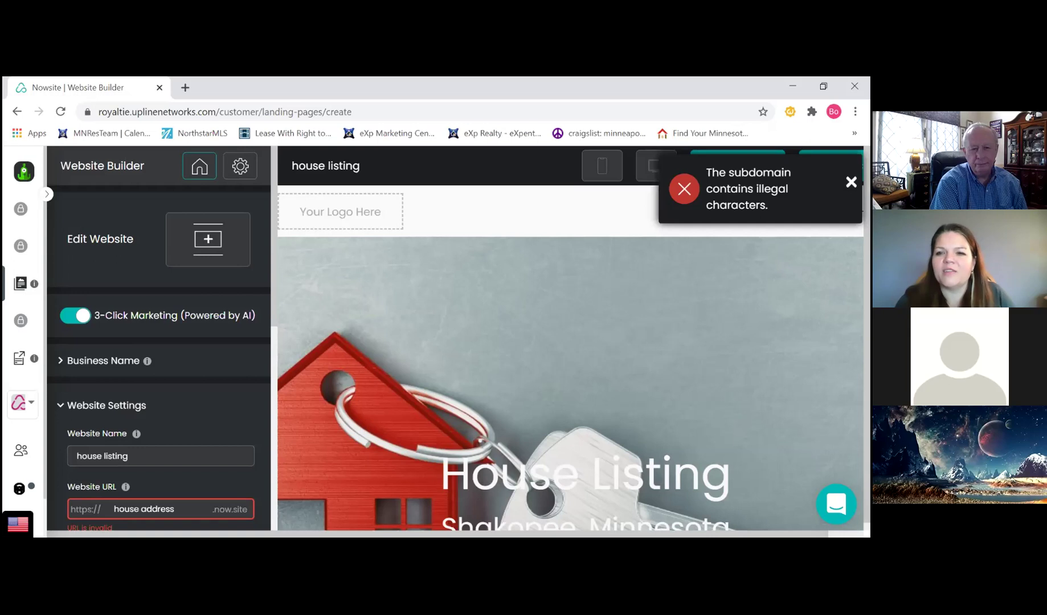
# Fix the web address to 'house-address' by replacing the space with a hyphen
pyautogui.scroll(-1, 161, 394)
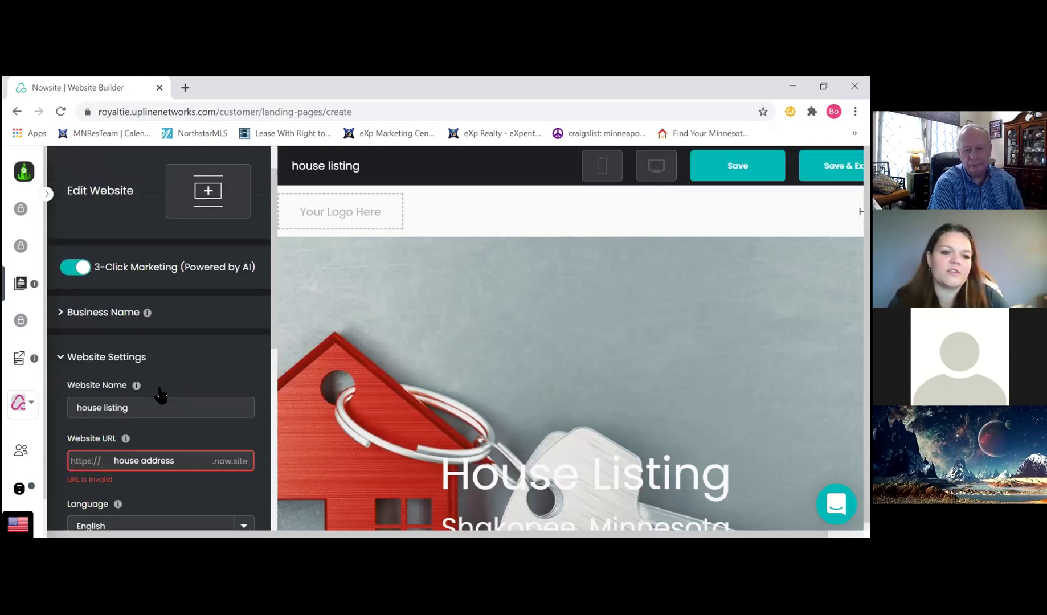
pyautogui.scroll(-2, 160, 394)
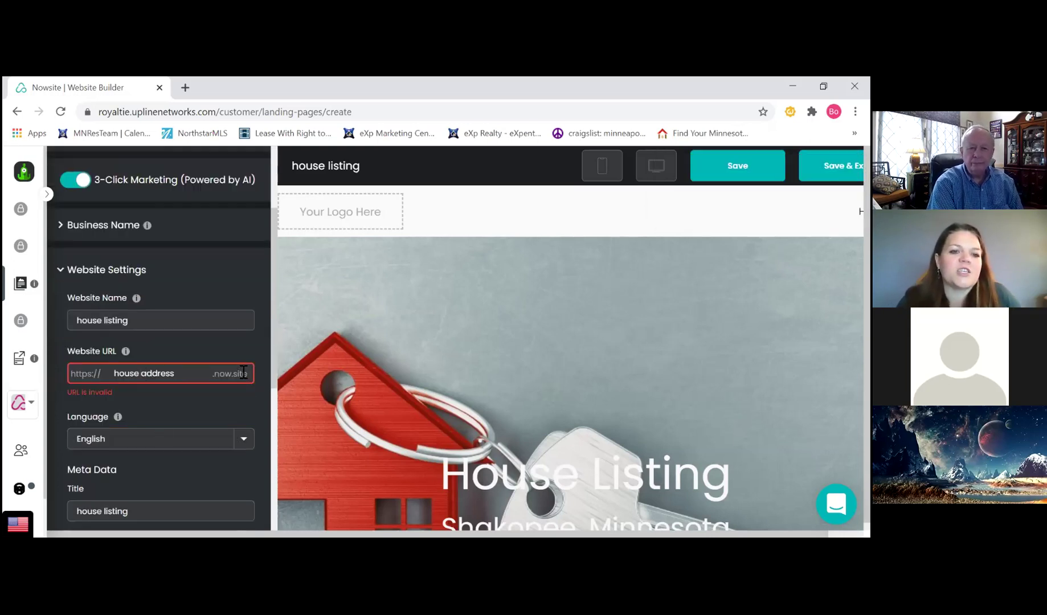
pyautogui.hotkey('ctrl', 'Left')
pyautogui.press('BackSpace')
pyautogui.write('-')
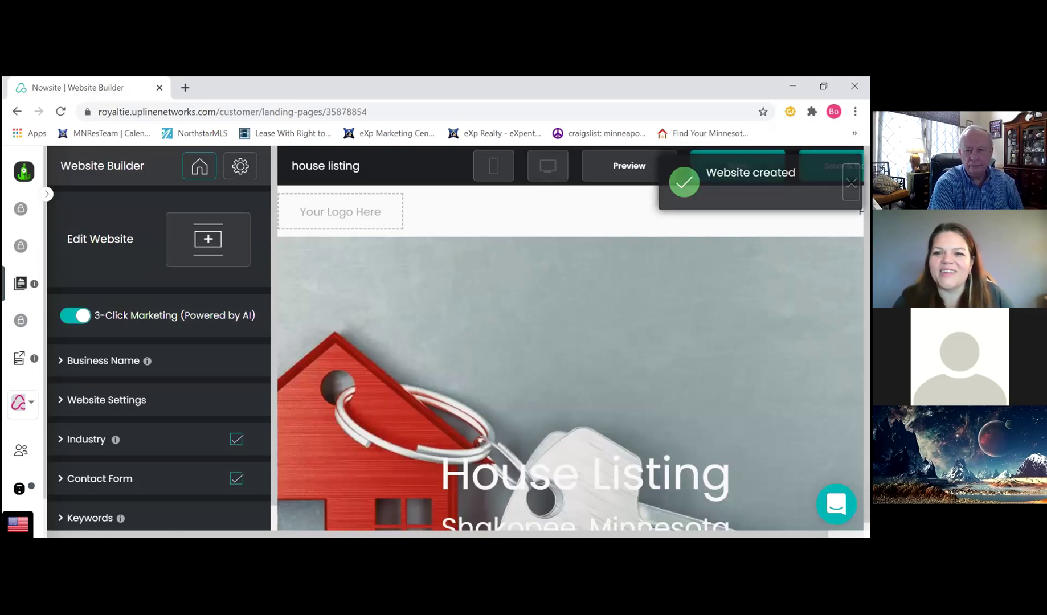
pyautogui.scroll(-3, 537, 308)
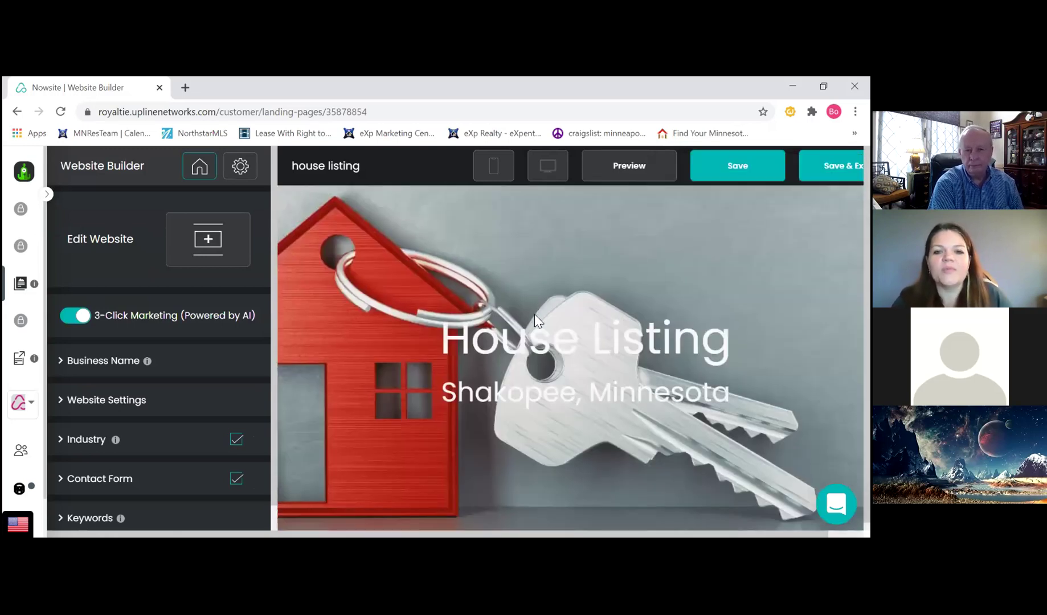
pyautogui.scroll(3, 446, 310)
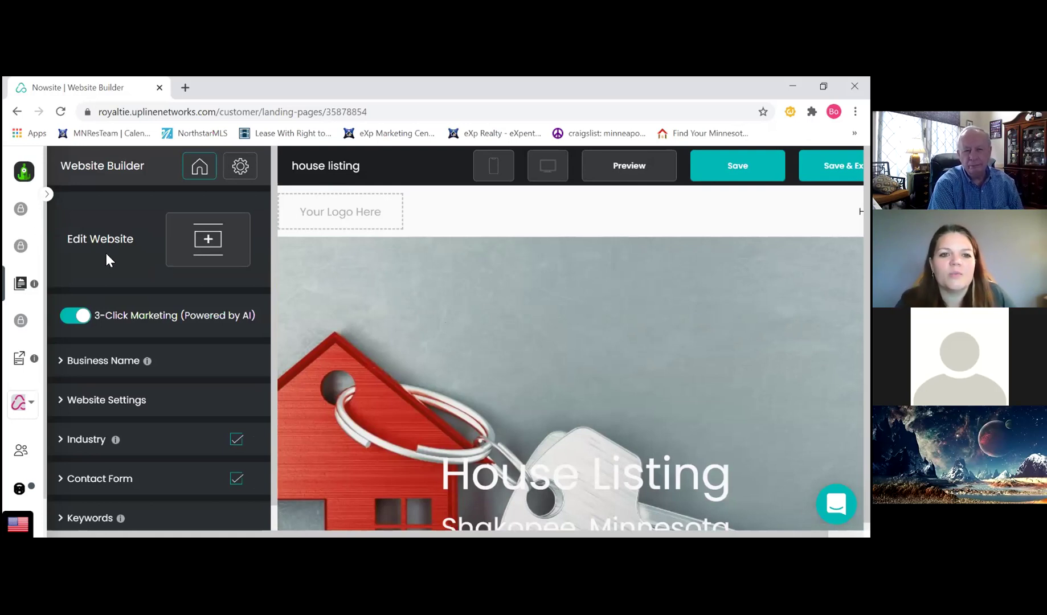
# Start a logo upload from the design settings and browse to the Desktop folder
pyautogui.click(241, 180)
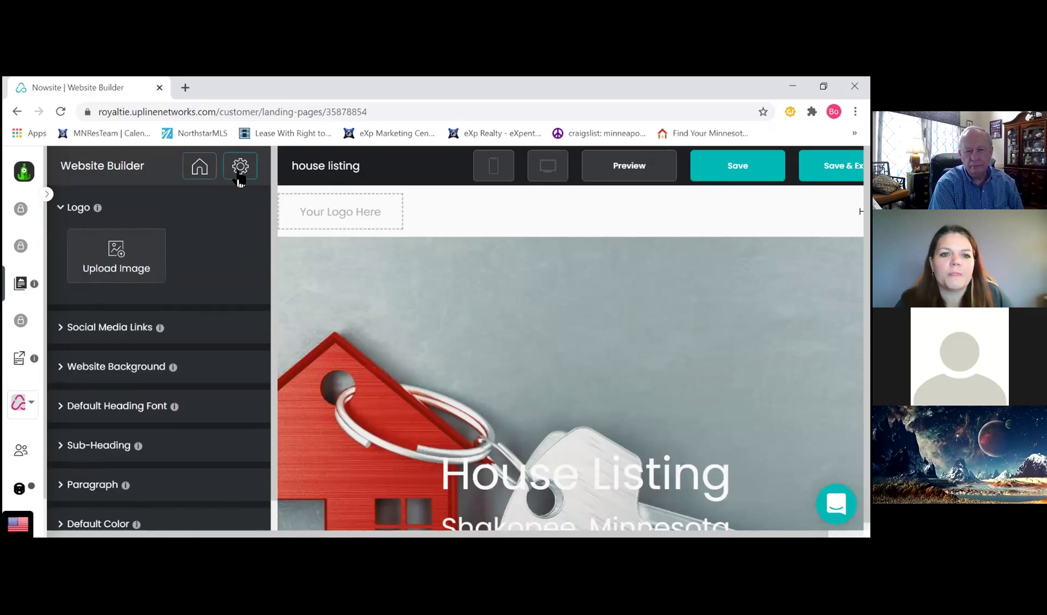
pyautogui.click(129, 257)
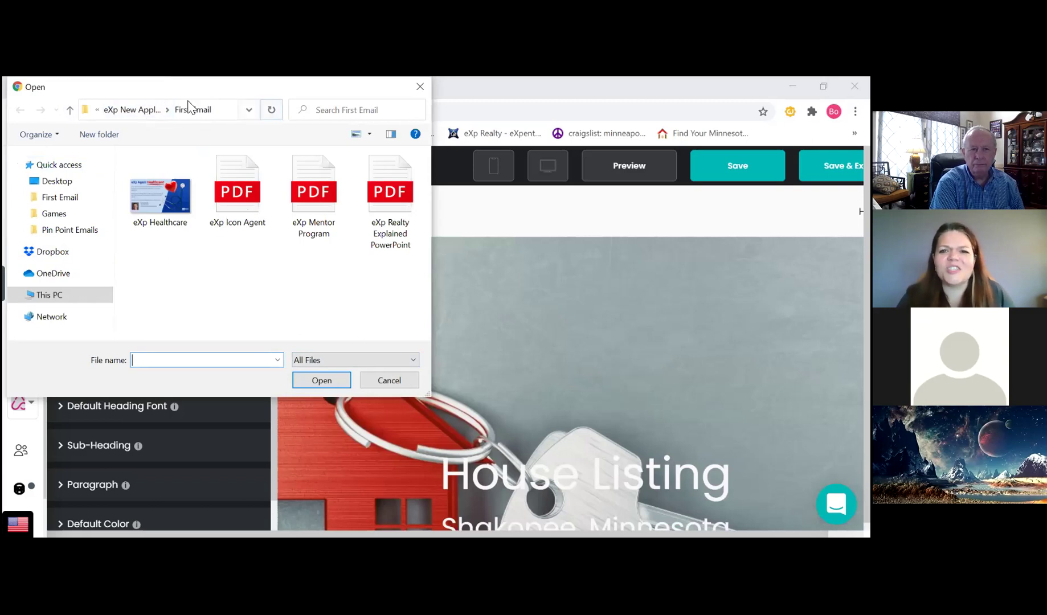
pyautogui.click(131, 110)
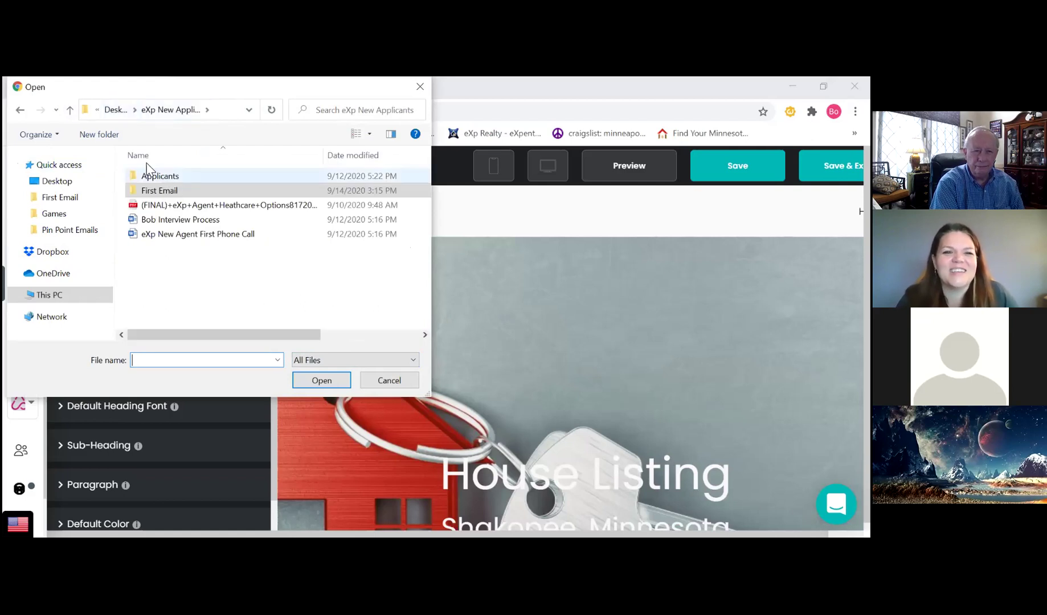
pyautogui.click(22, 110)
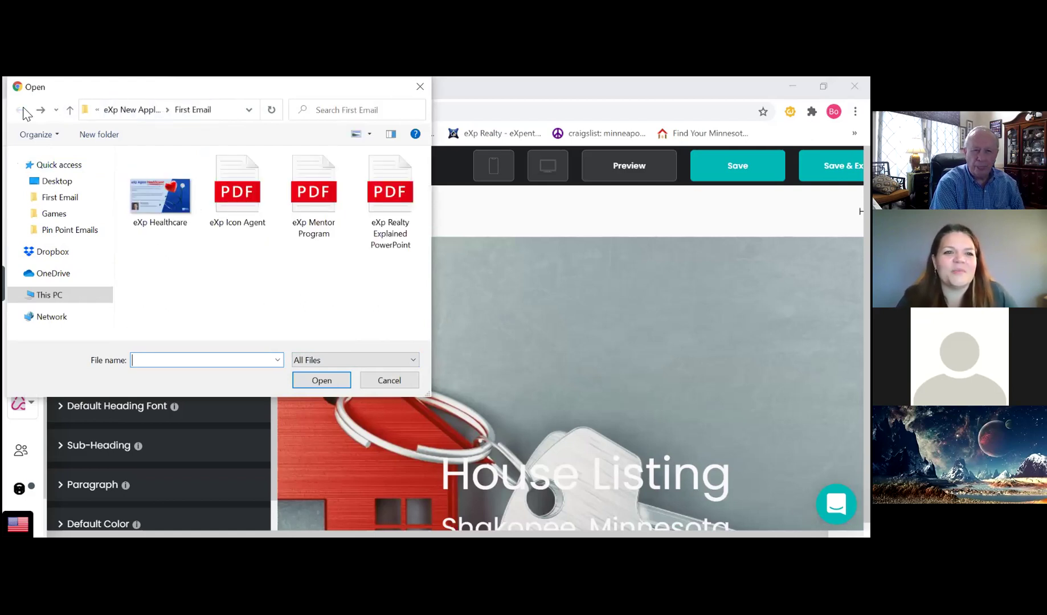
pyautogui.click(57, 165)
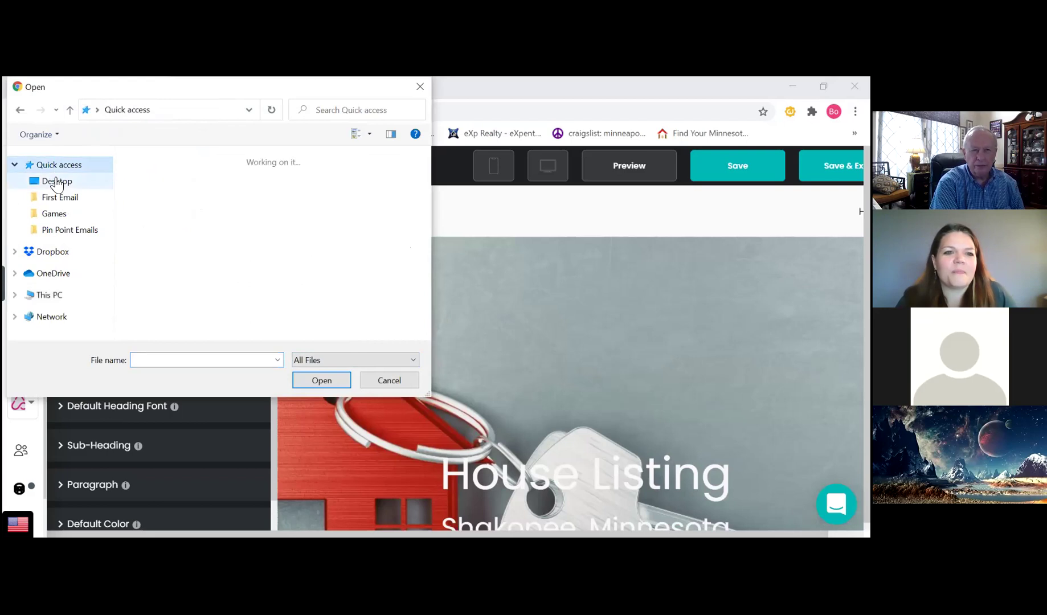
pyautogui.click(57, 183)
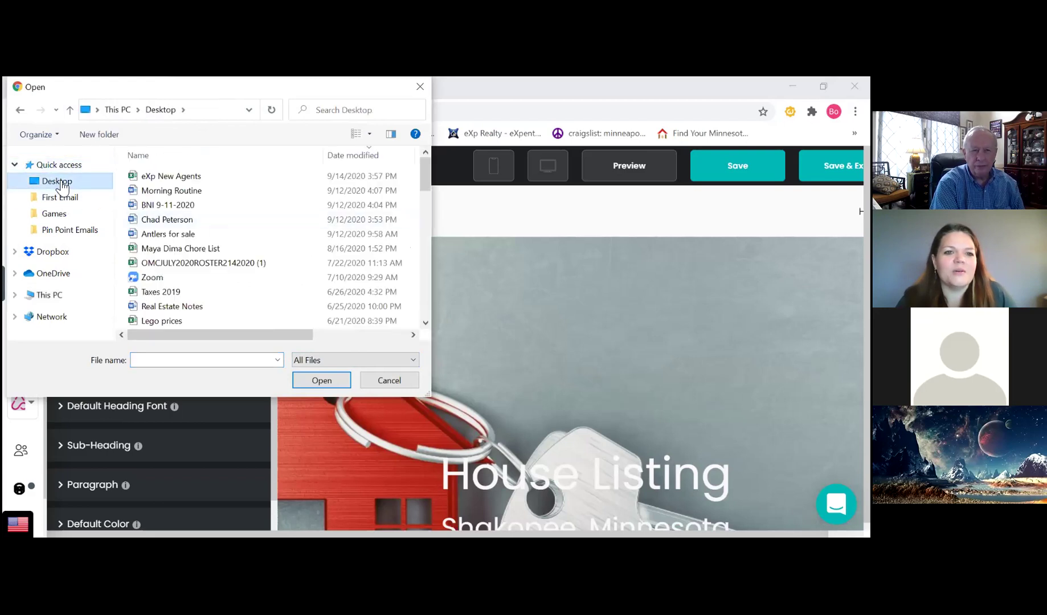
pyautogui.scroll(-6, 220, 273)
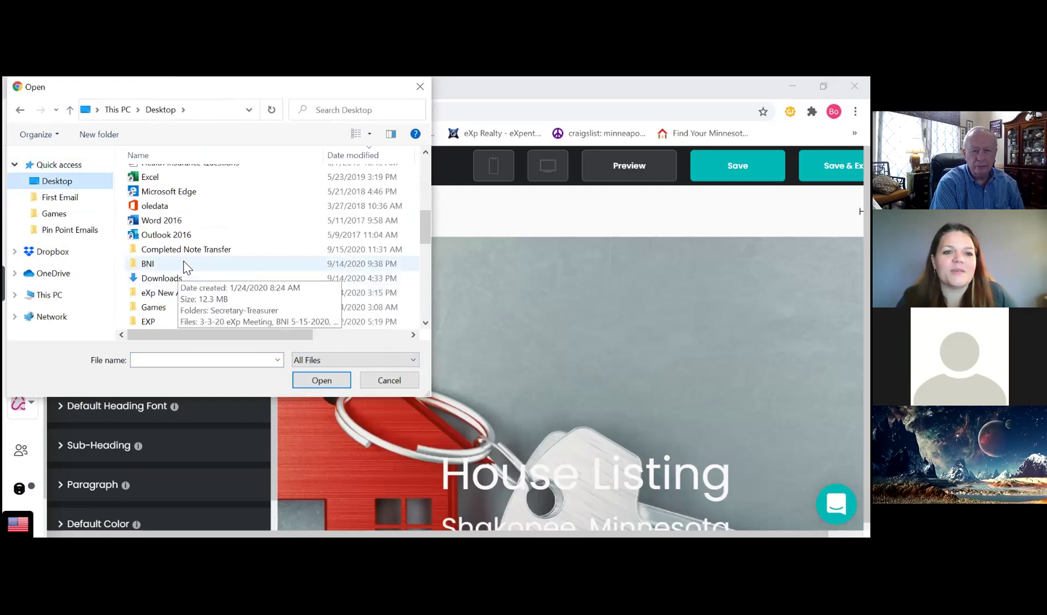
pyautogui.scroll(-1, 171, 271)
# Upload Logo 2 from the EXP > Logo folder and accept the crop
pyautogui.doubleClick(157, 277)
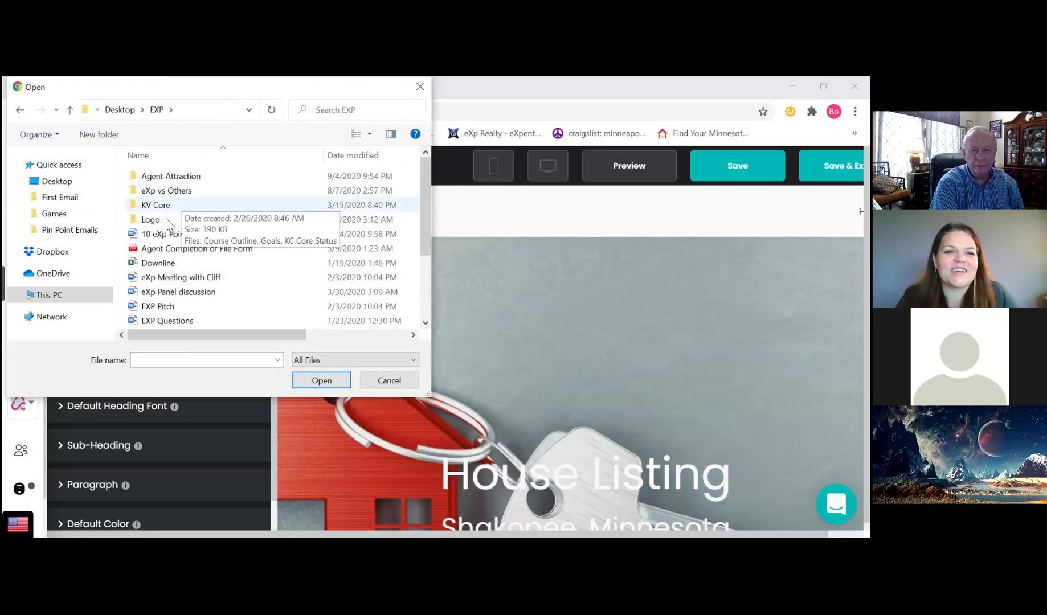
pyautogui.doubleClick(168, 222)
pyautogui.click(236, 199)
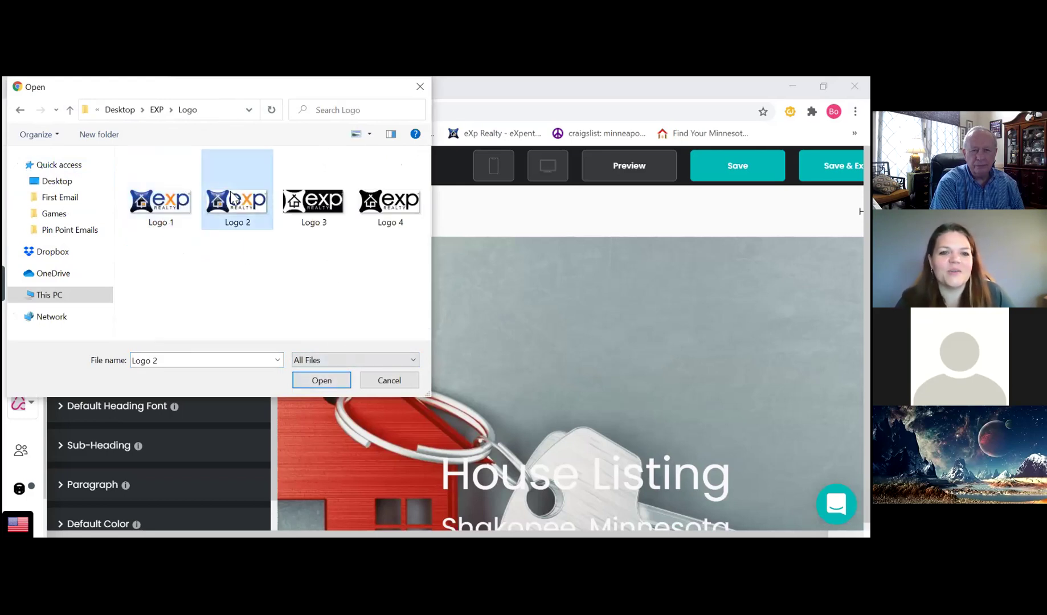
pyautogui.click(322, 381)
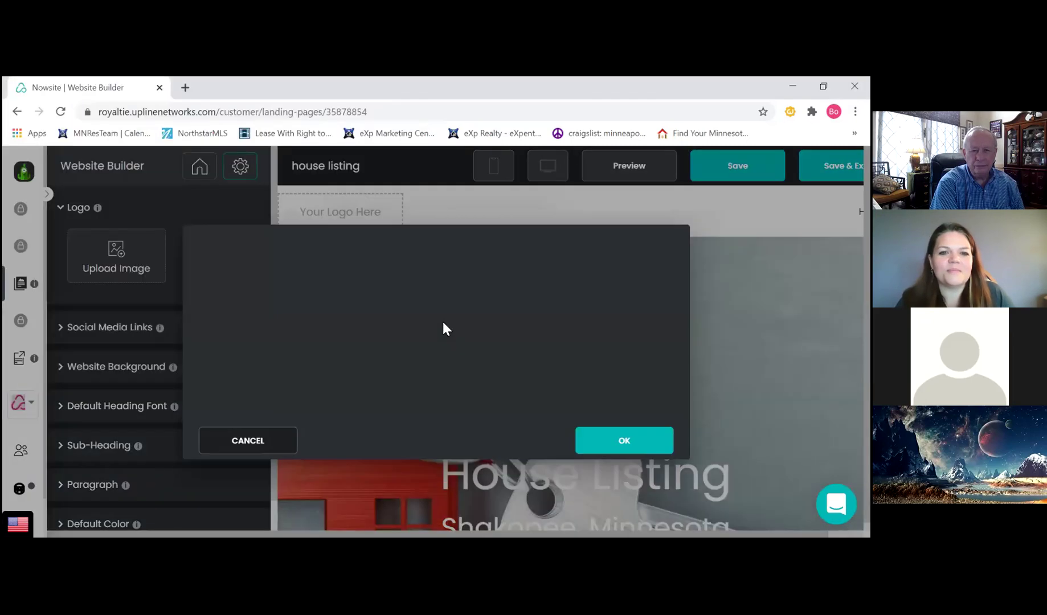
pyautogui.click(616, 443)
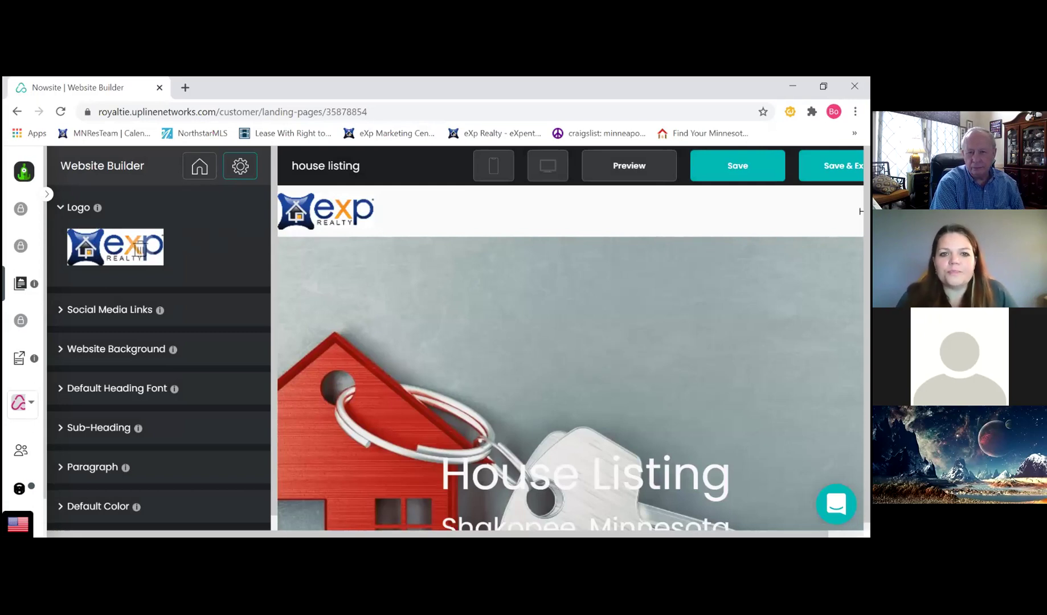
# Save the house listing page with its new eXp Realty logo
pyautogui.click(737, 165)
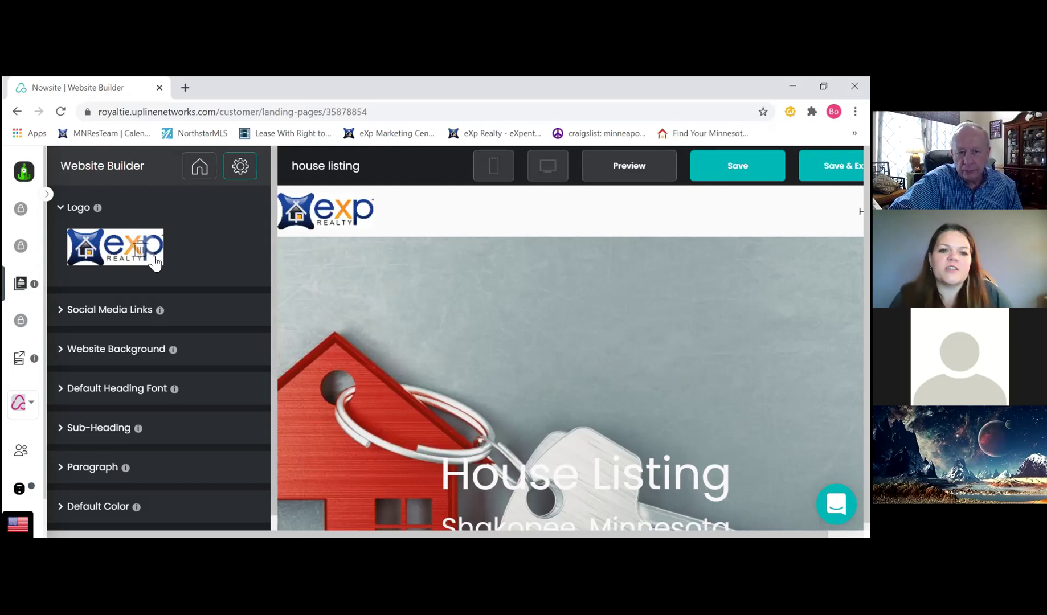
pyautogui.click(110, 312)
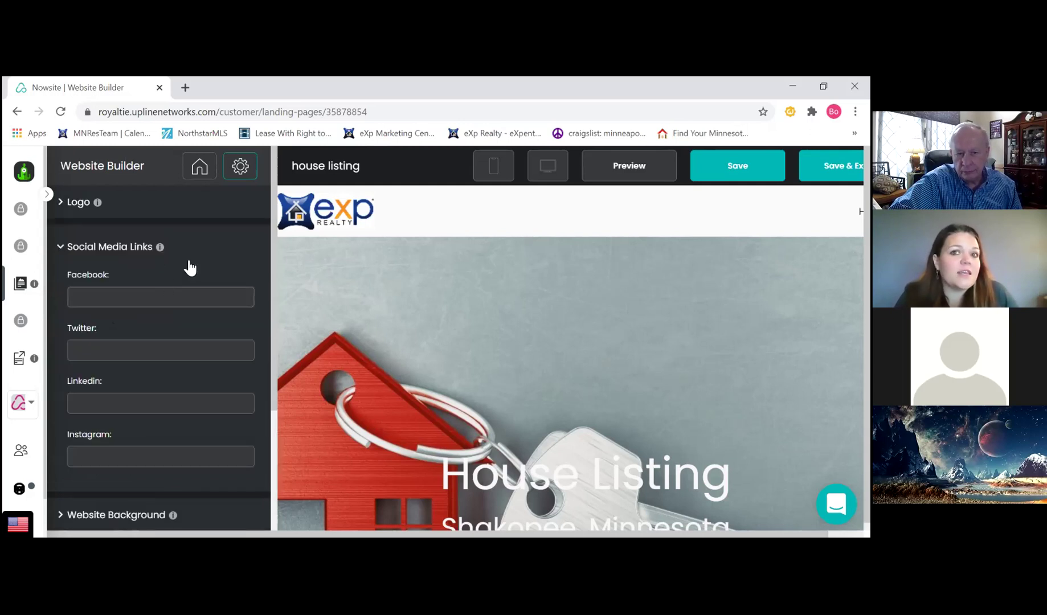
pyautogui.click(132, 296)
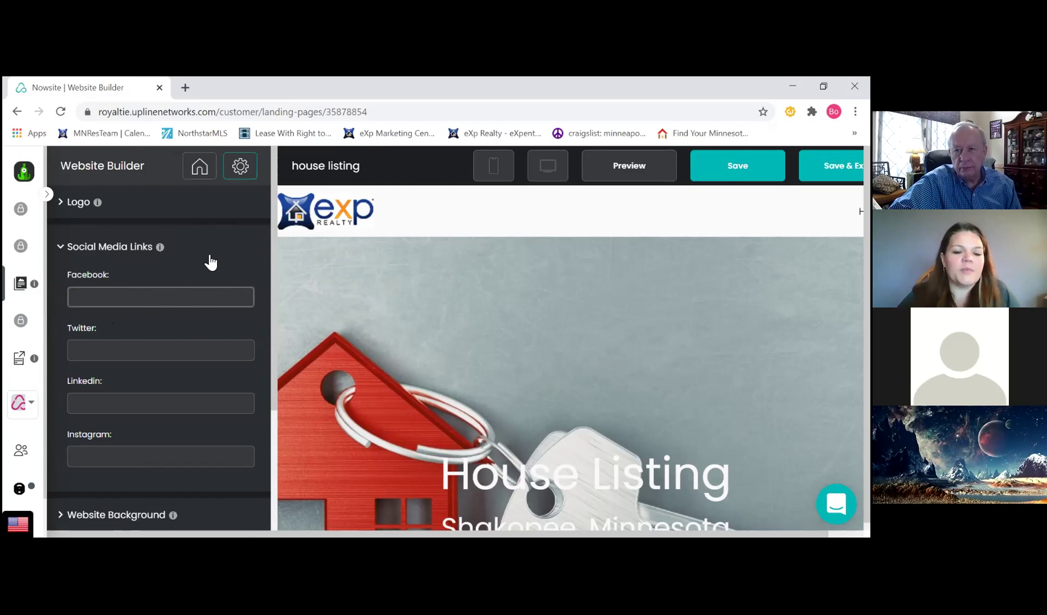
pyautogui.click(107, 251)
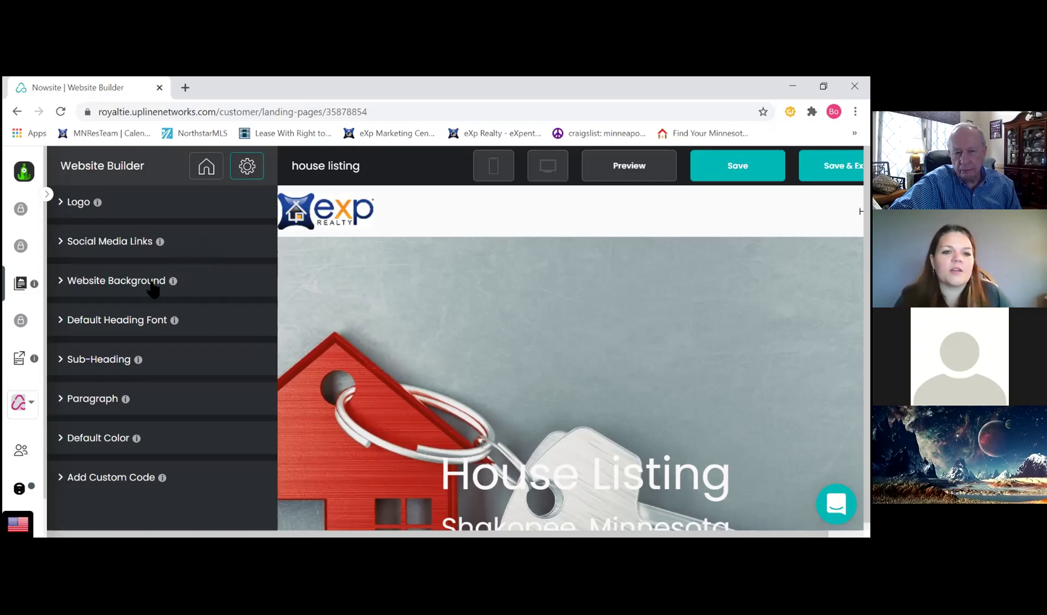
# Return to the site-wide panel and expand Website Settings to show the meta data
pyautogui.click(206, 167)
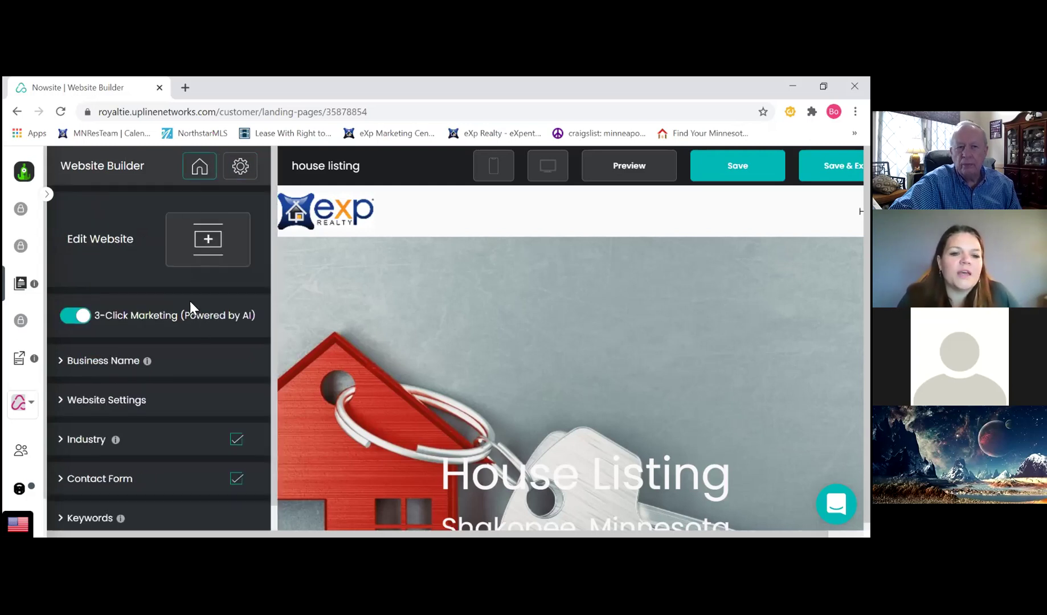
pyautogui.scroll(-1, 167, 322)
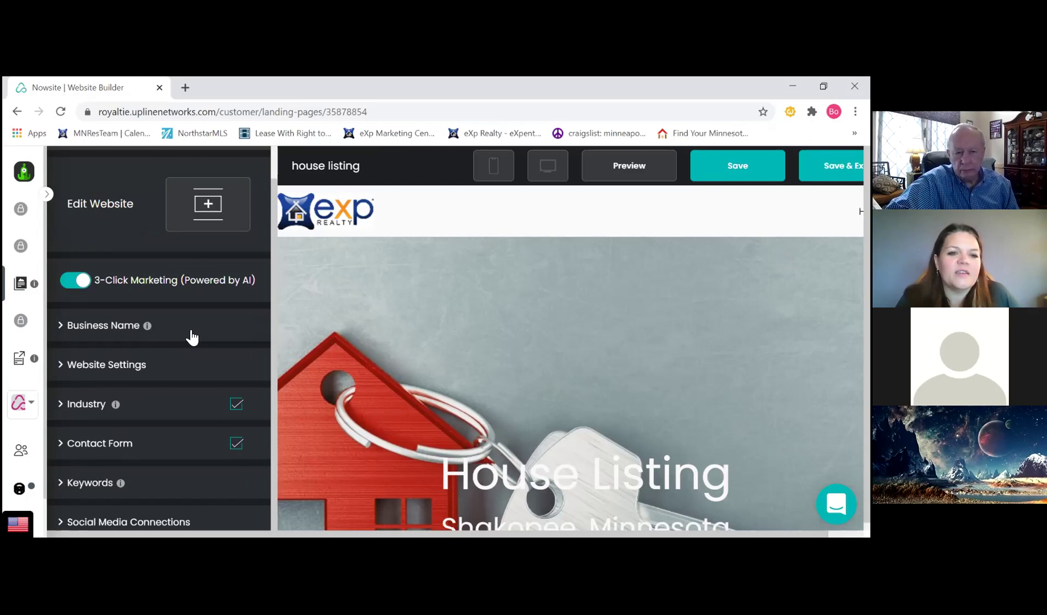
pyautogui.click(115, 365)
pyautogui.scroll(-4, 175, 364)
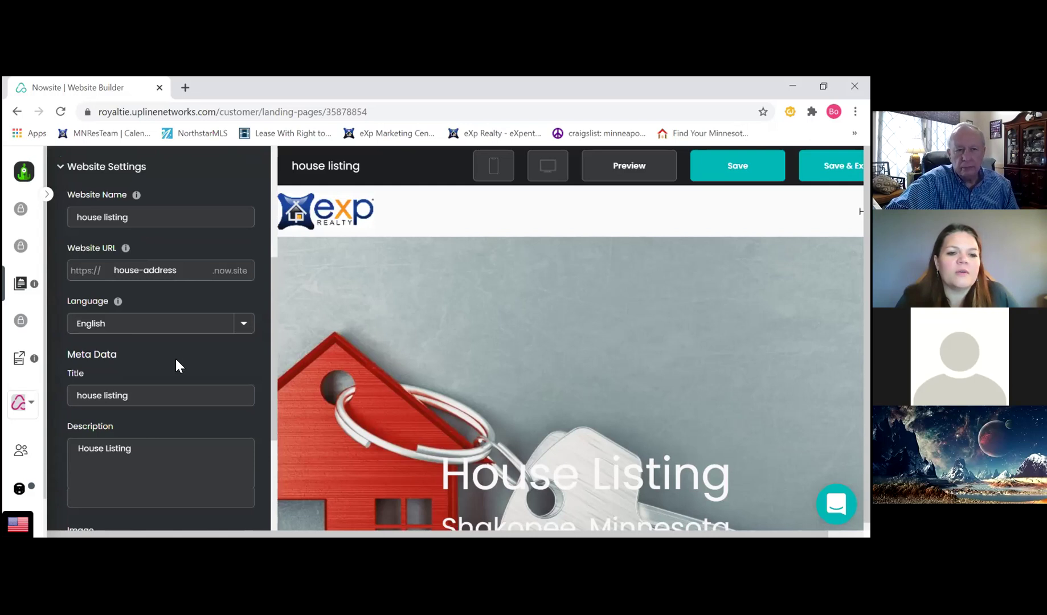
# Set the meta data image to the Real Estate library's beach-house photo, accepting the crop
pyautogui.scroll(-3, 174, 364)
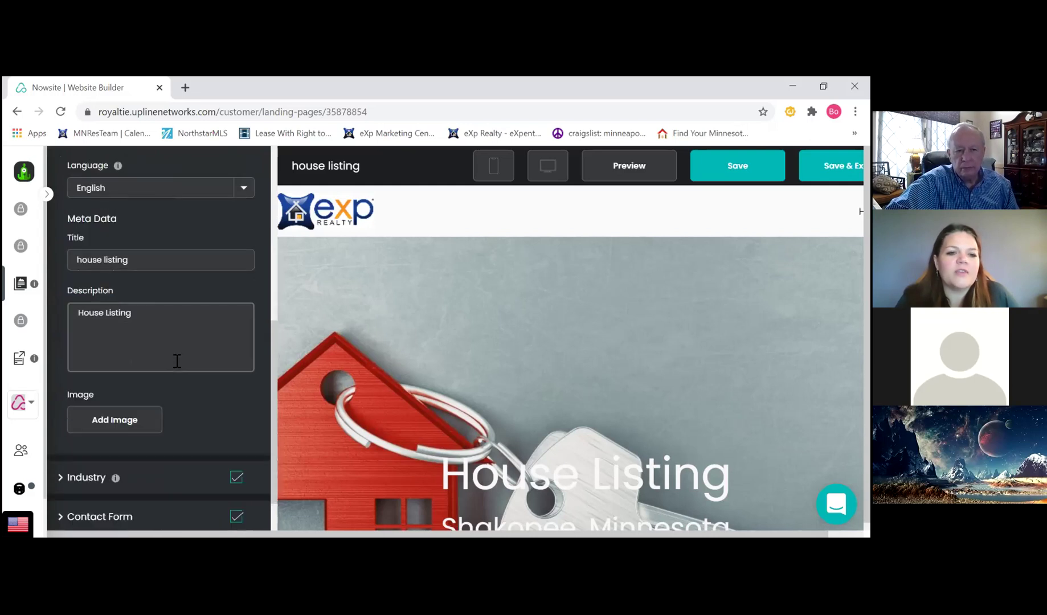
pyautogui.click(114, 422)
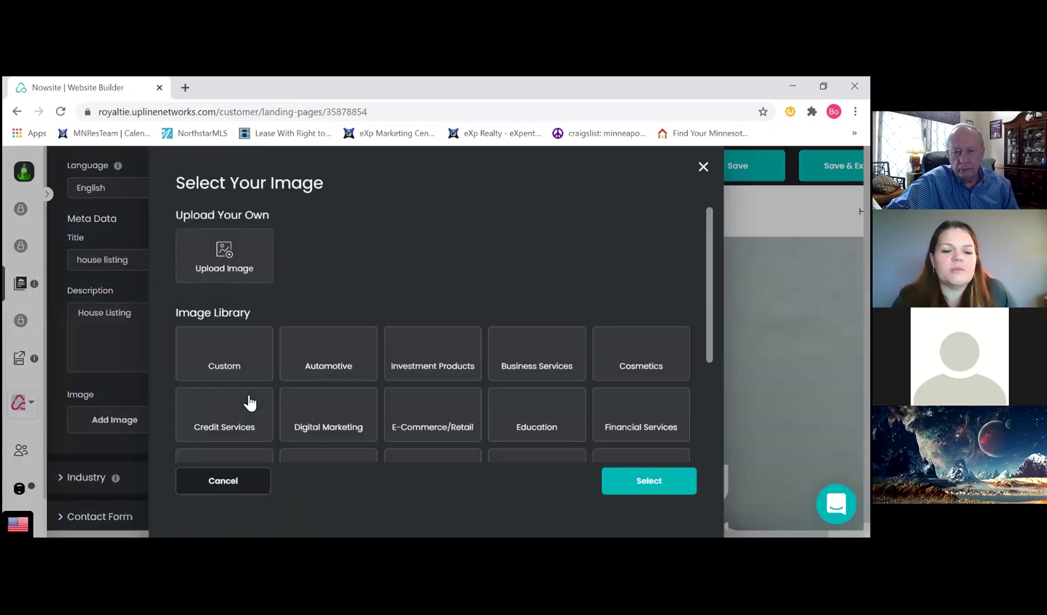
pyautogui.scroll(-3, 460, 353)
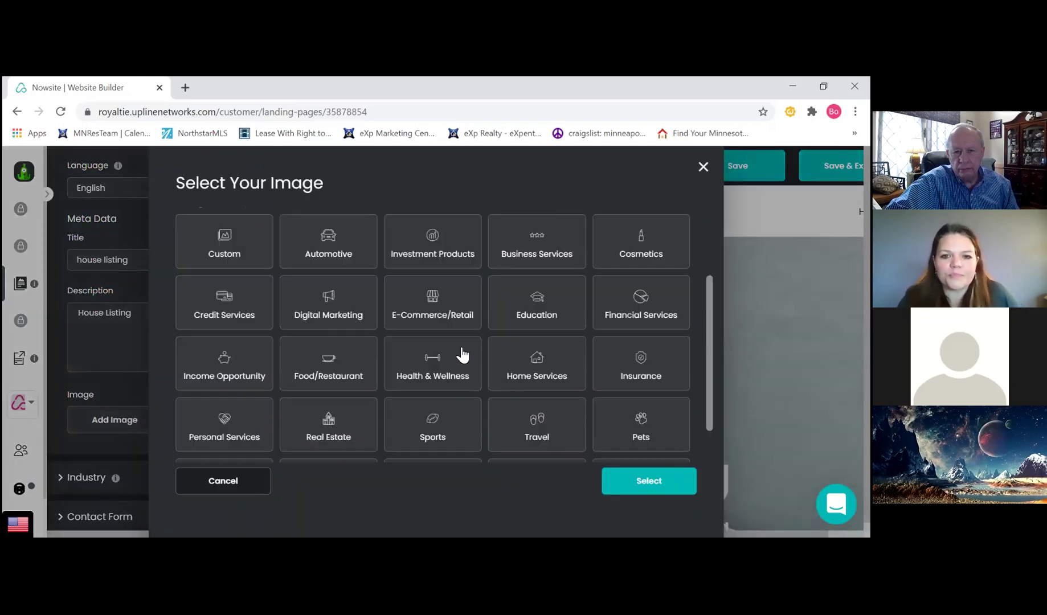
pyautogui.click(324, 376)
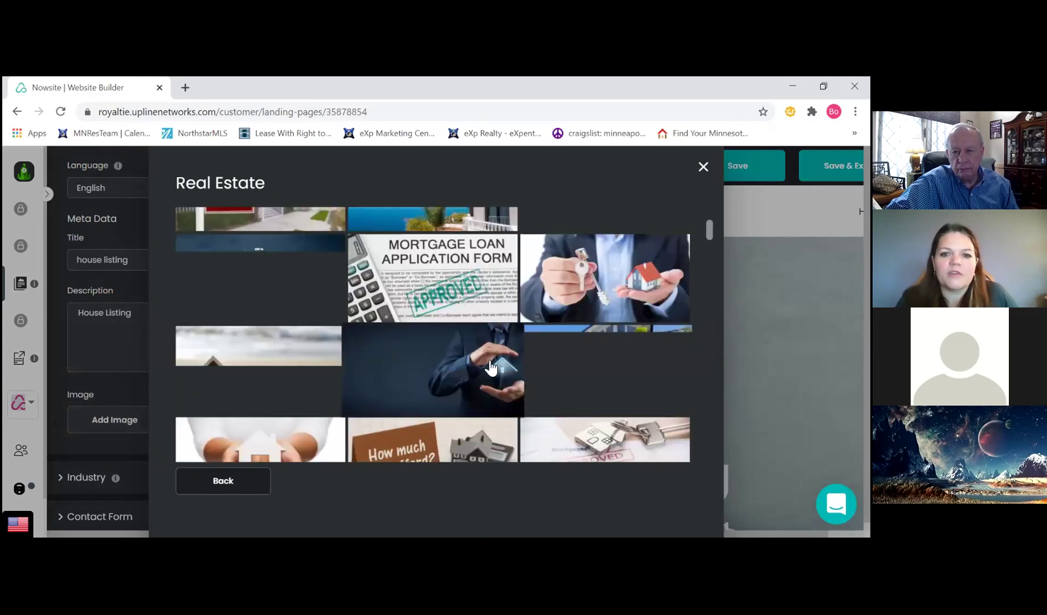
pyautogui.click(272, 376)
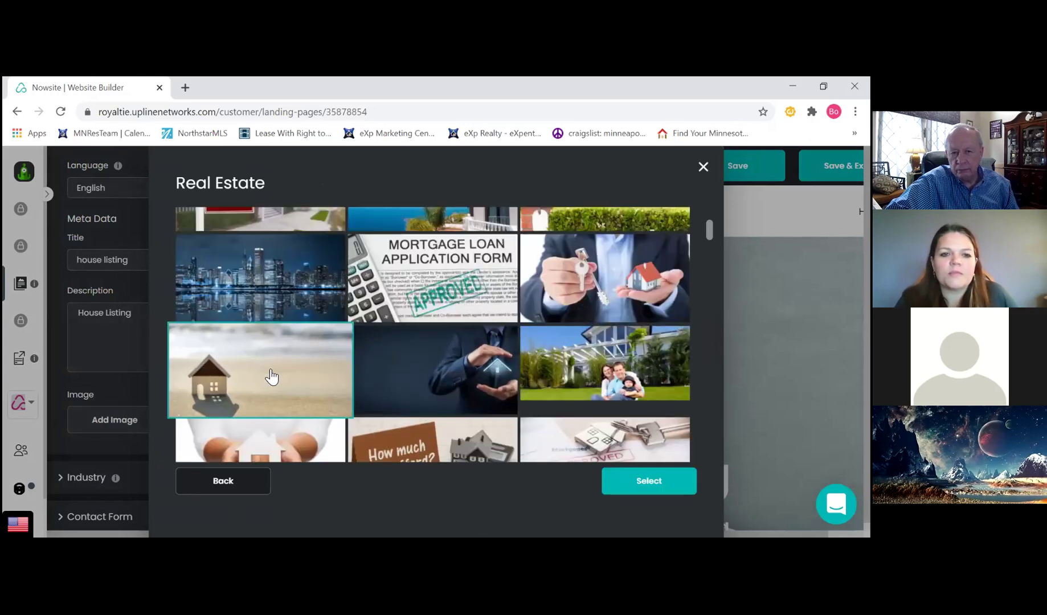
pyautogui.click(639, 481)
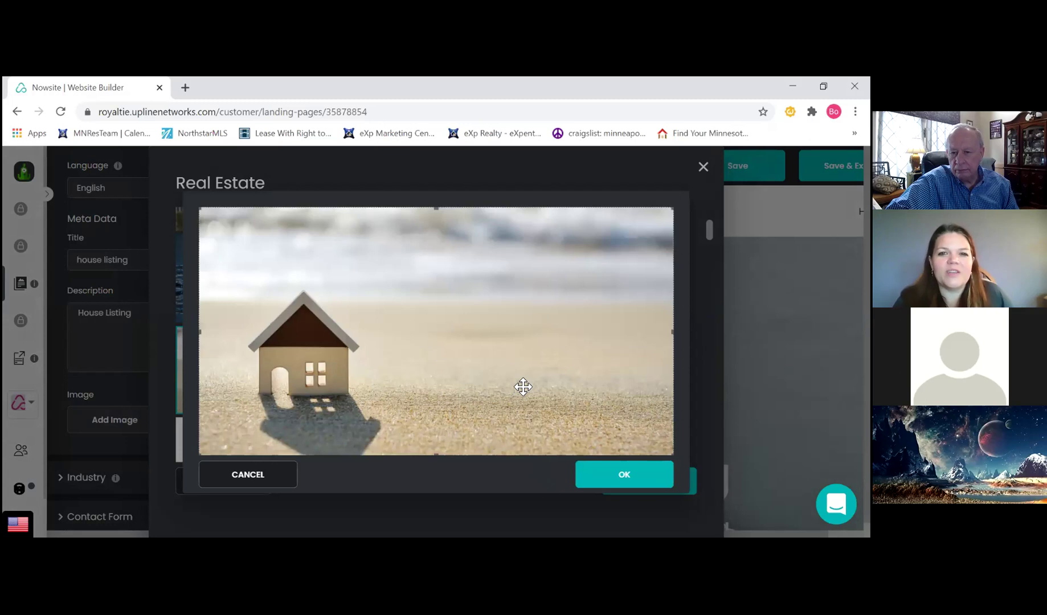
pyautogui.click(620, 476)
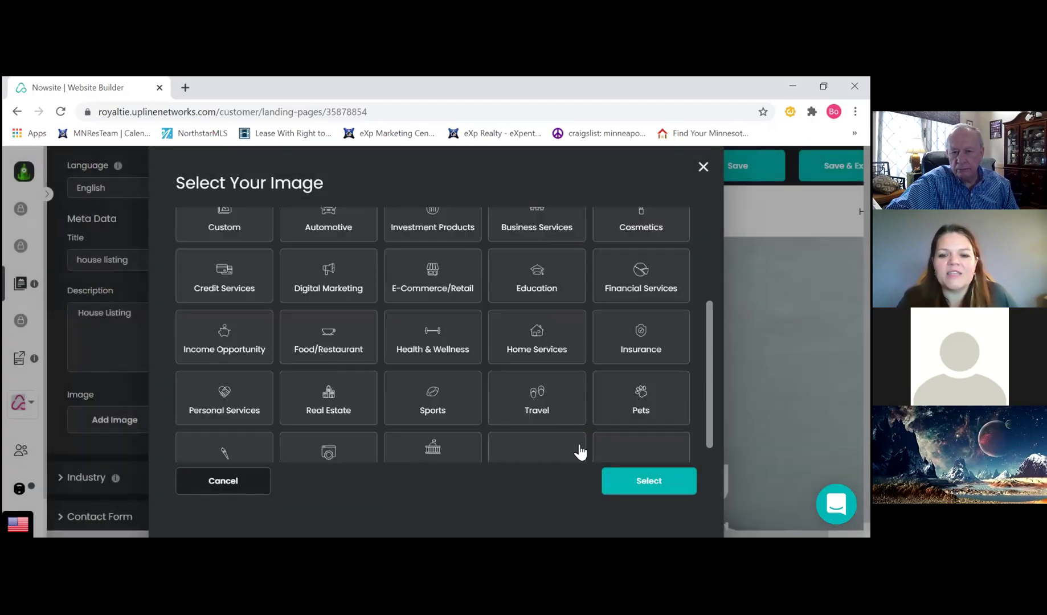
pyautogui.click(654, 479)
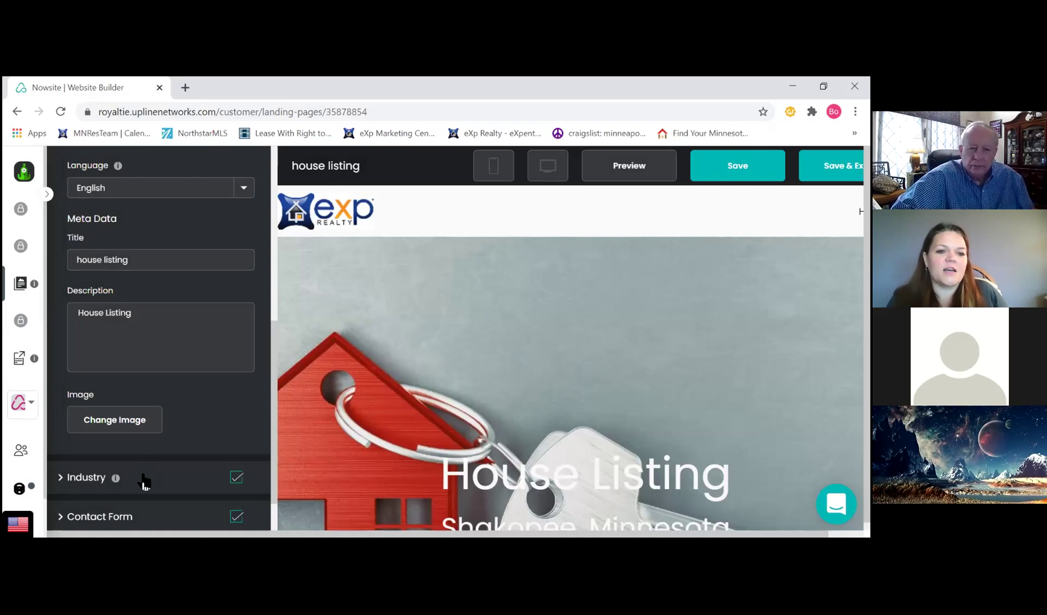
pyautogui.scroll(-2, 170, 433)
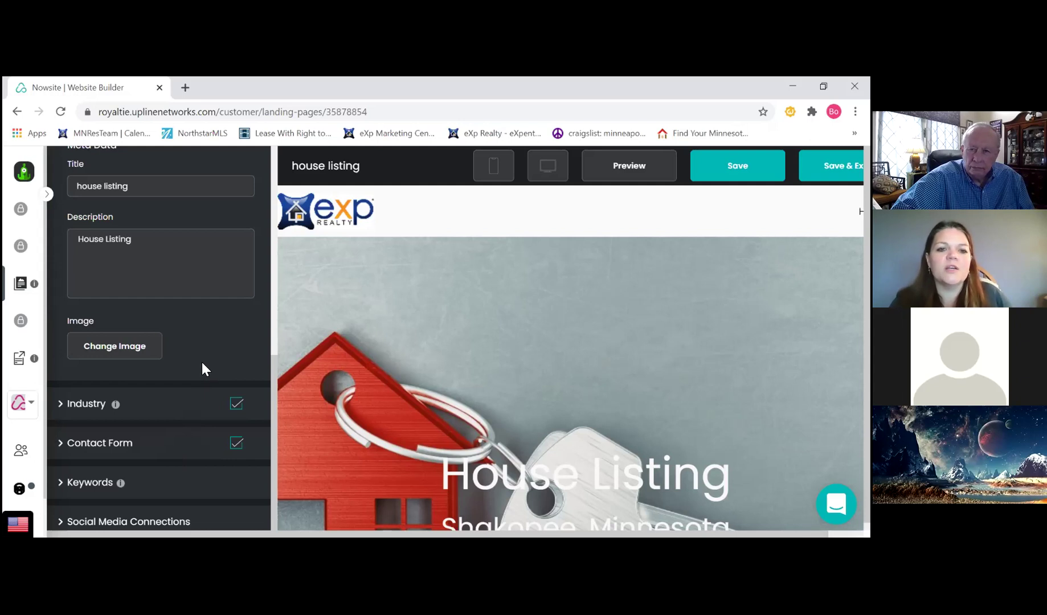
# Collapse Website Settings and show the list of page sections that can be added
pyautogui.scroll(3, 203, 362)
pyautogui.scroll(5, 206, 360)
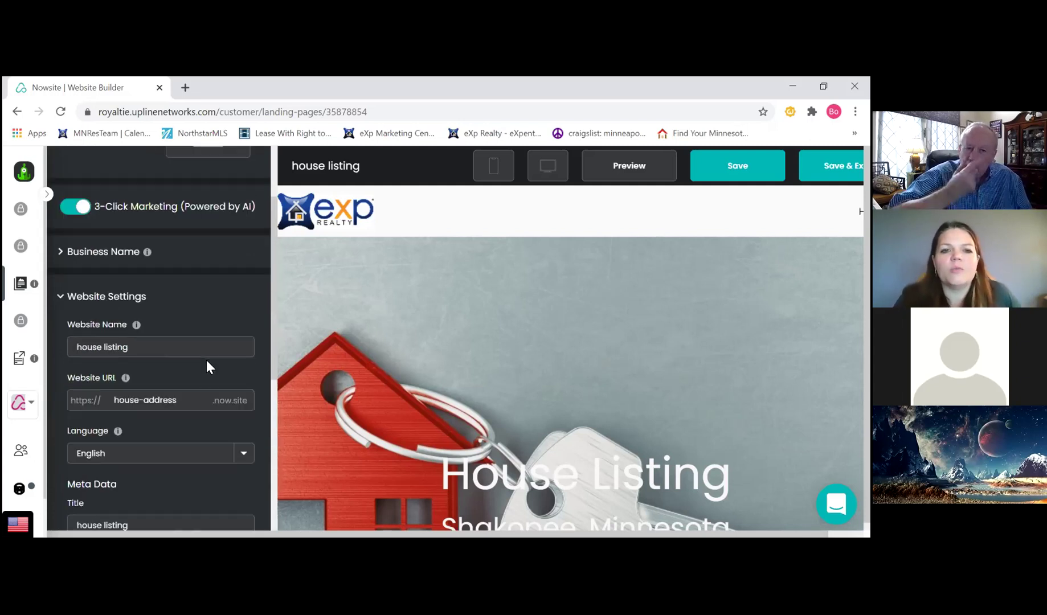
pyautogui.click(126, 366)
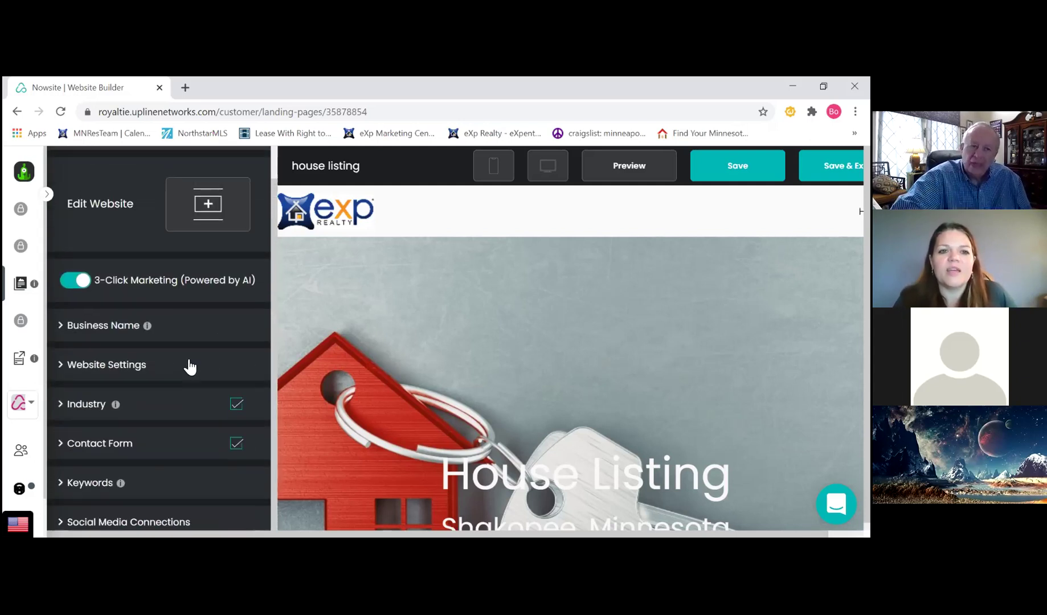
pyautogui.scroll(2, 214, 256)
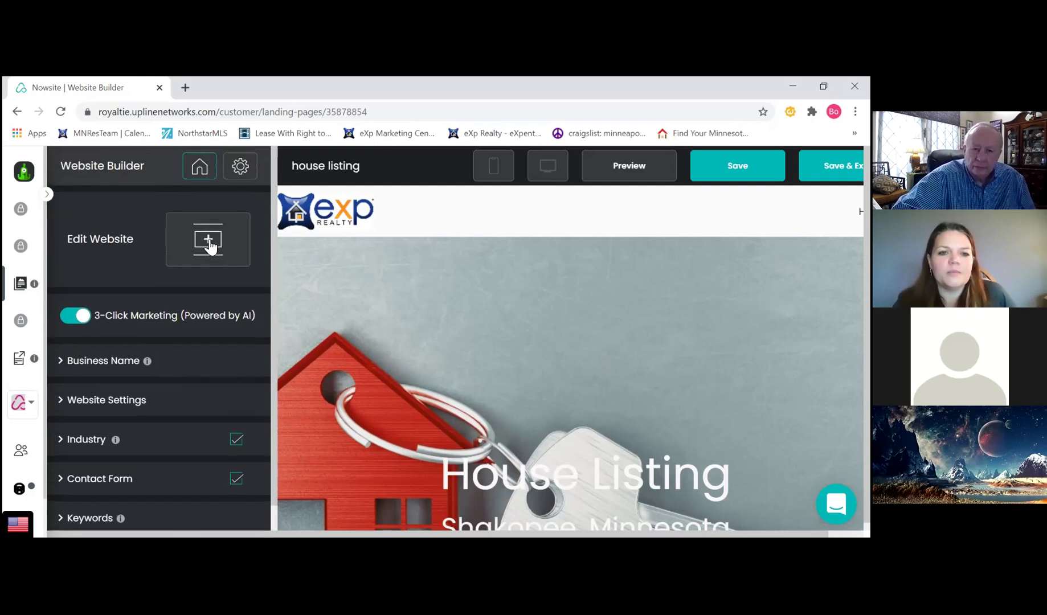
pyautogui.click(210, 247)
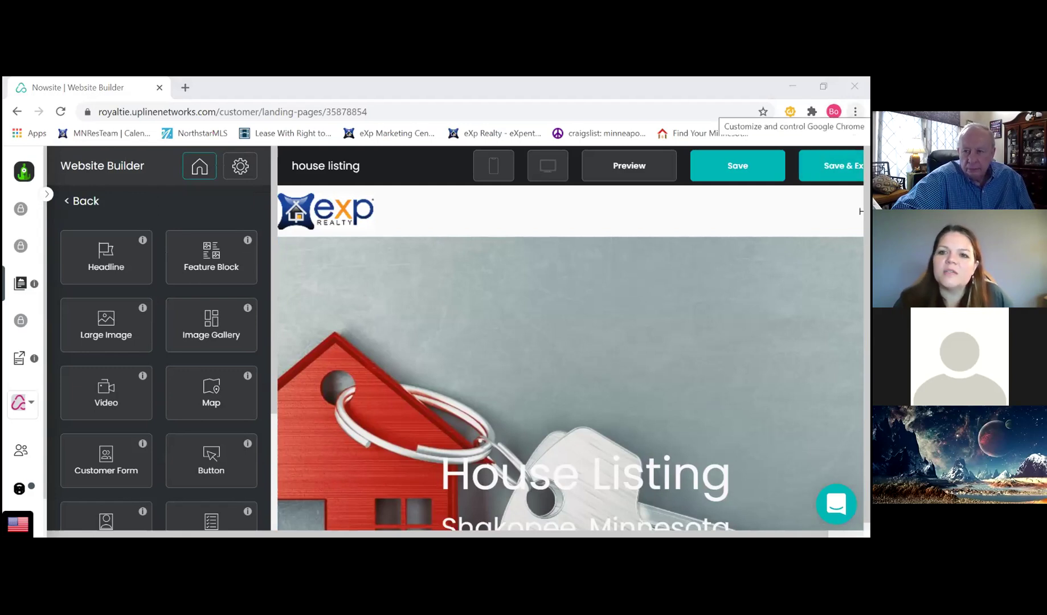
pyautogui.click(855, 111)
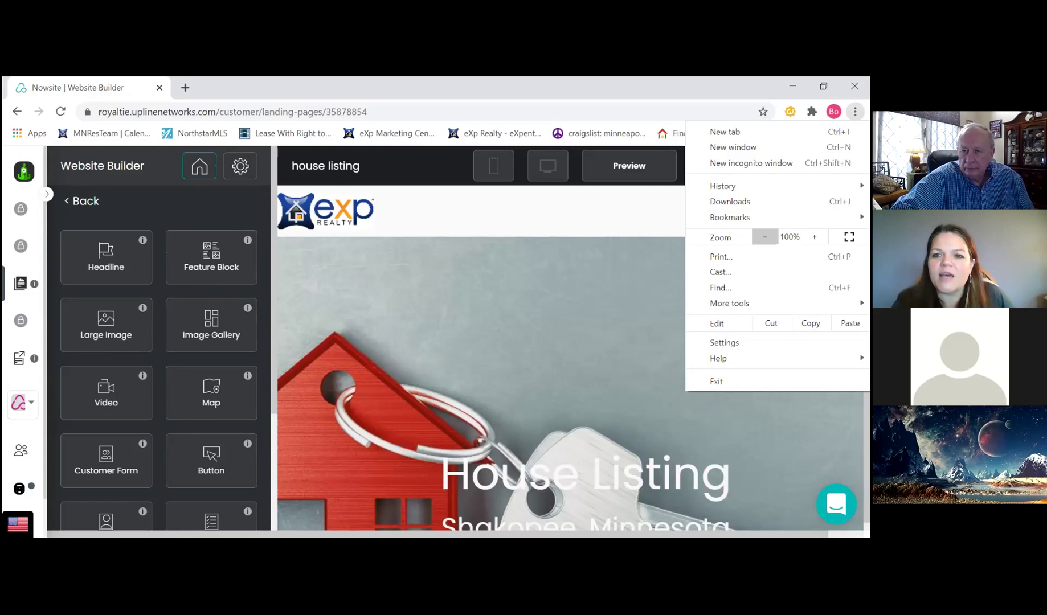
# Zoom the browser out to 75% and select the hero headline section
pyautogui.click(764, 237)
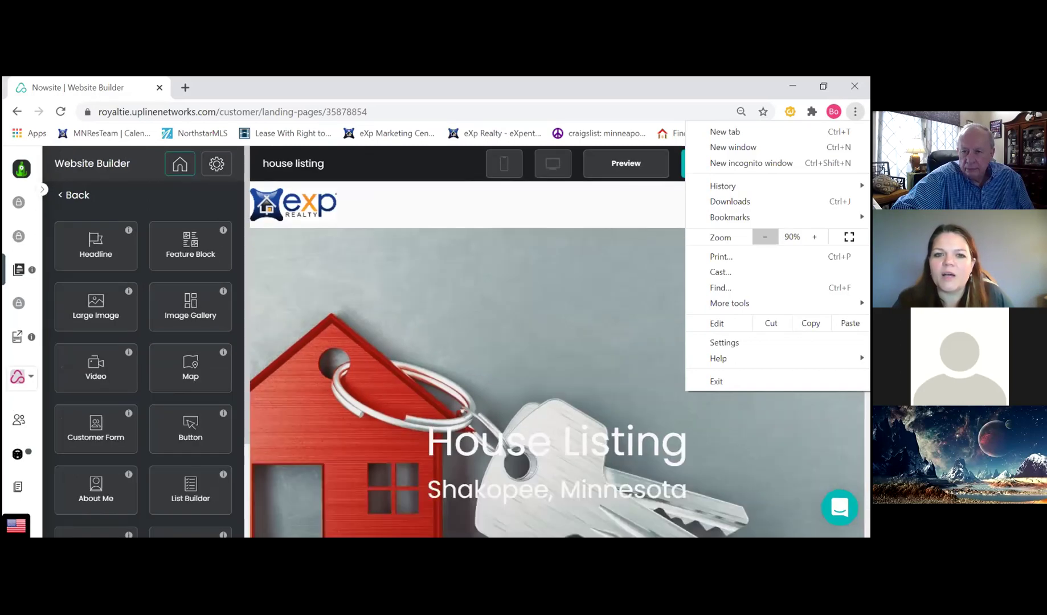
pyautogui.click(764, 237)
pyautogui.click(765, 237)
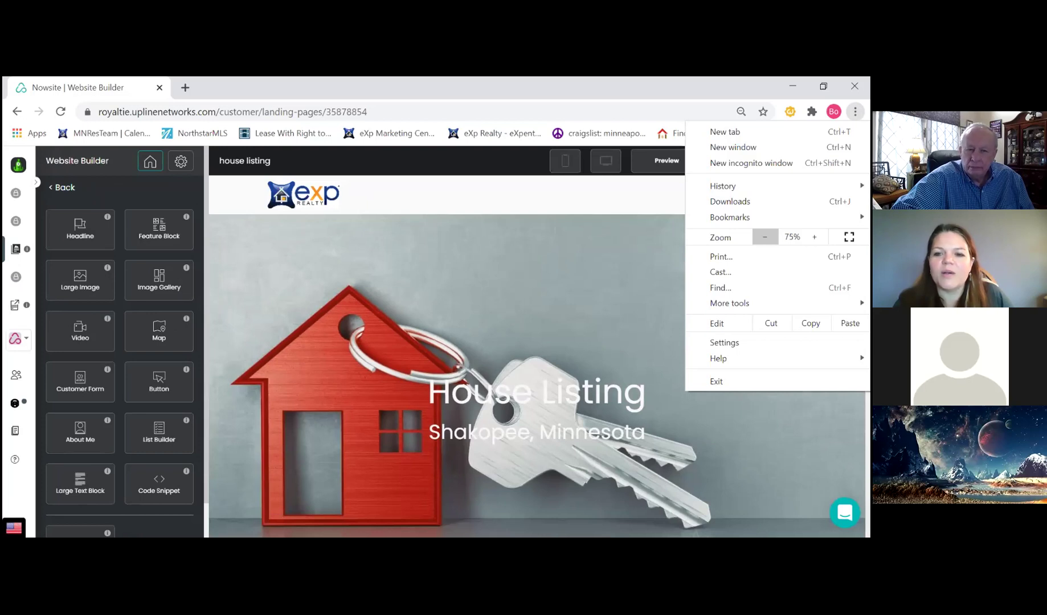
pyautogui.click(636, 250)
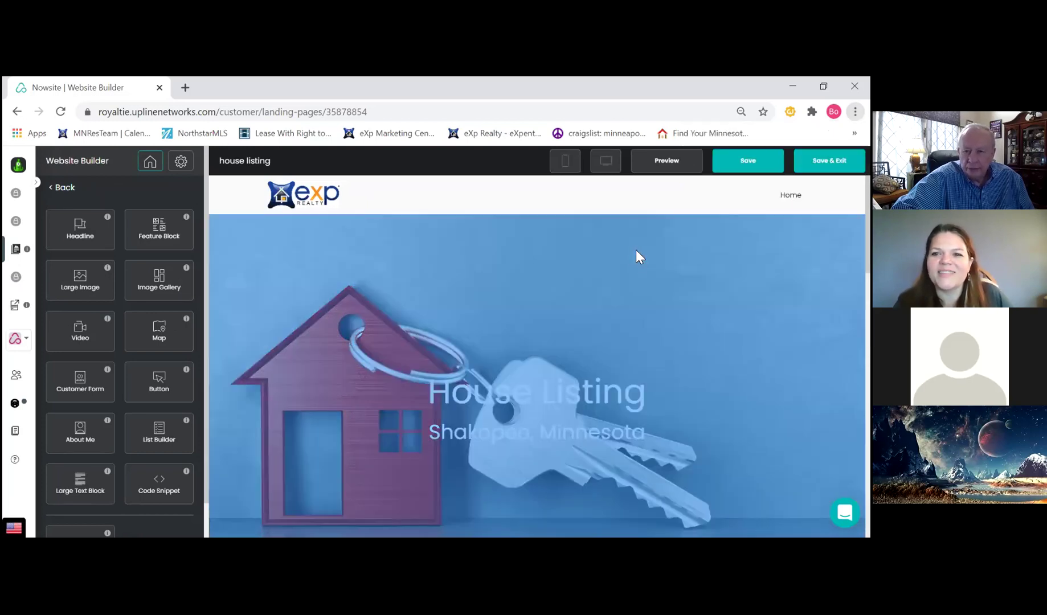
pyautogui.click(636, 251)
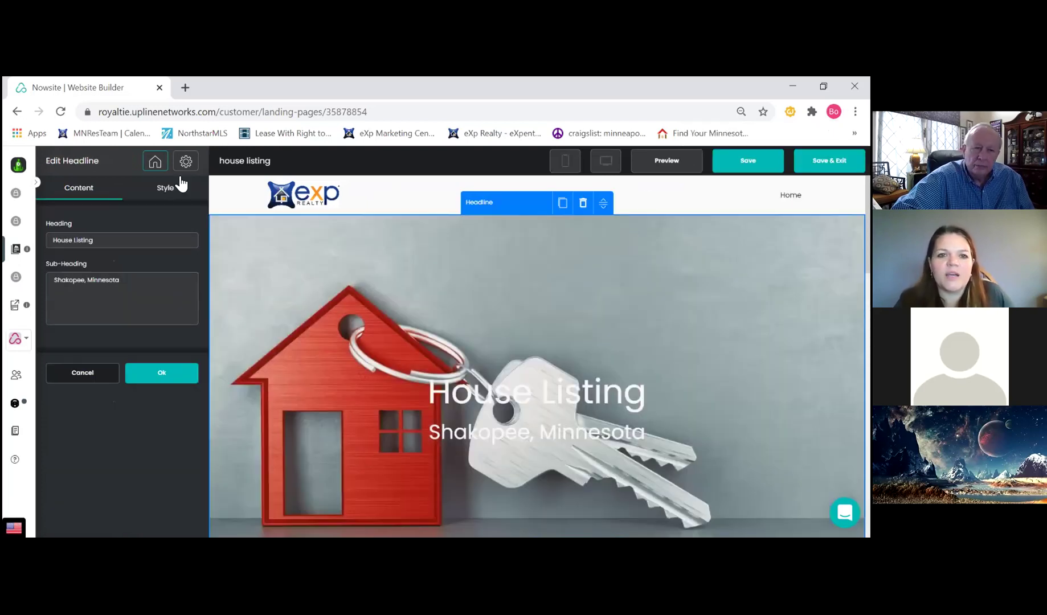
# Reopen the hero headline and expand Section Background under its Style tab
pyautogui.click(87, 374)
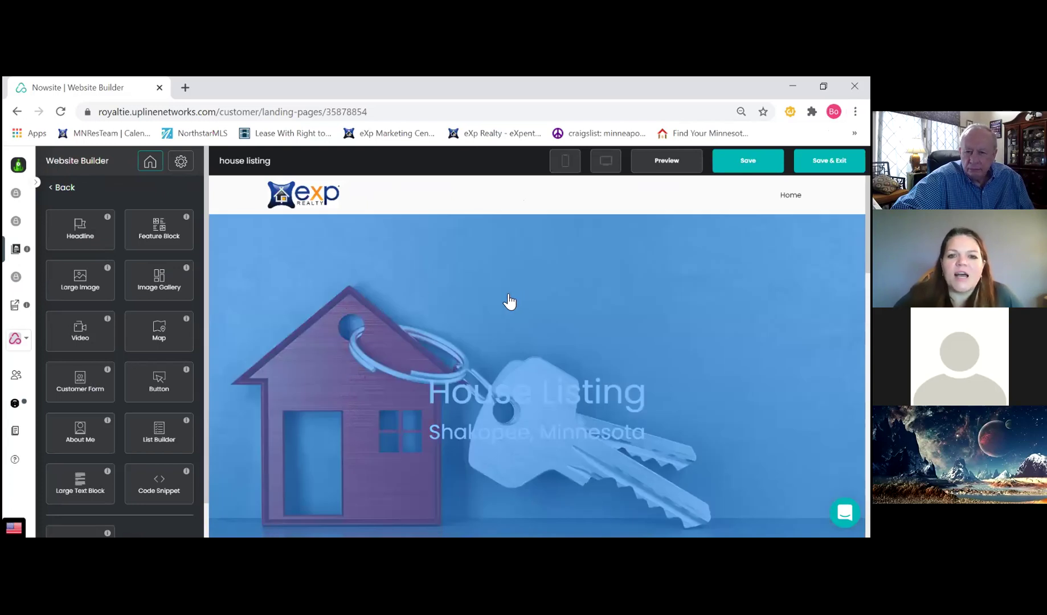
pyautogui.scroll(-2, 581, 334)
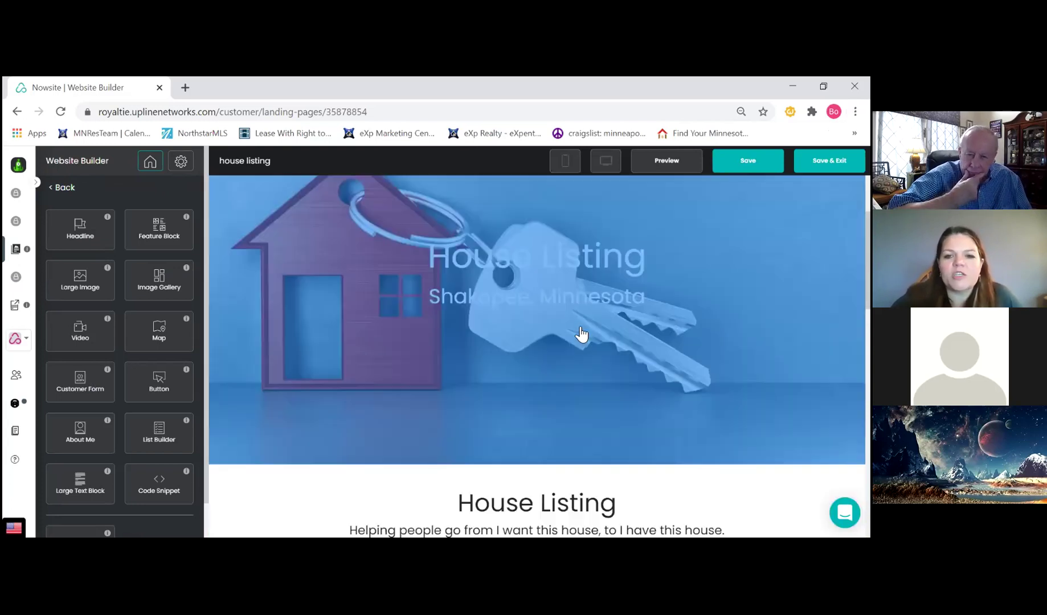
pyautogui.scroll(1, 478, 342)
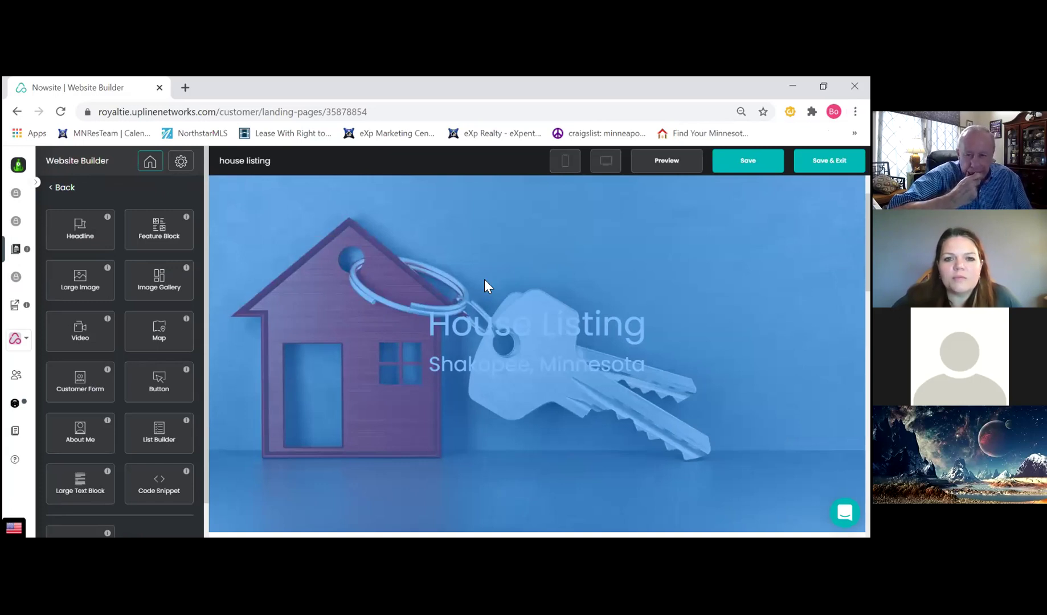
pyautogui.click(486, 286)
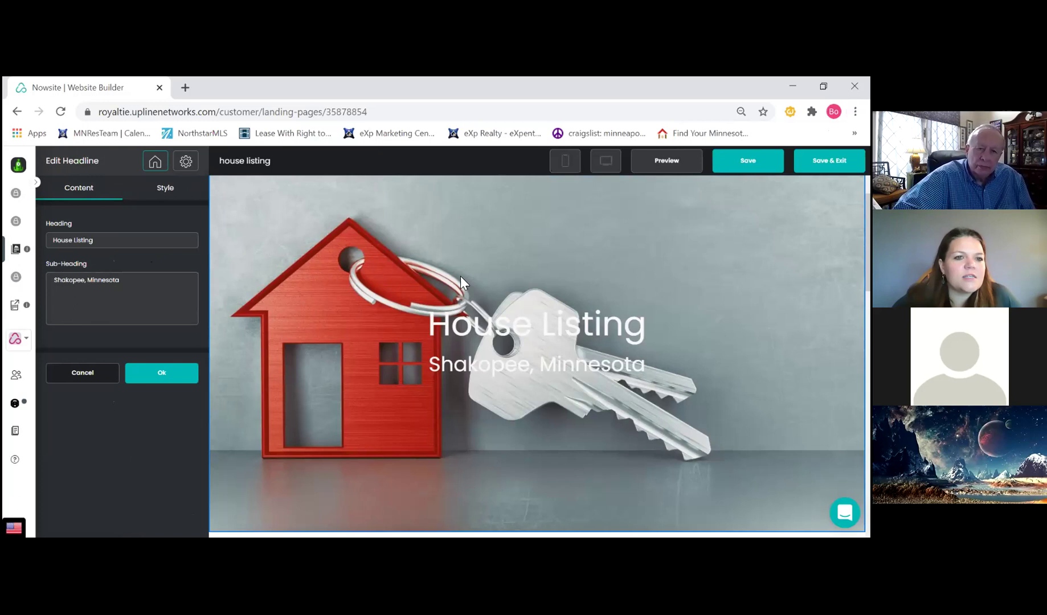
pyautogui.click(167, 192)
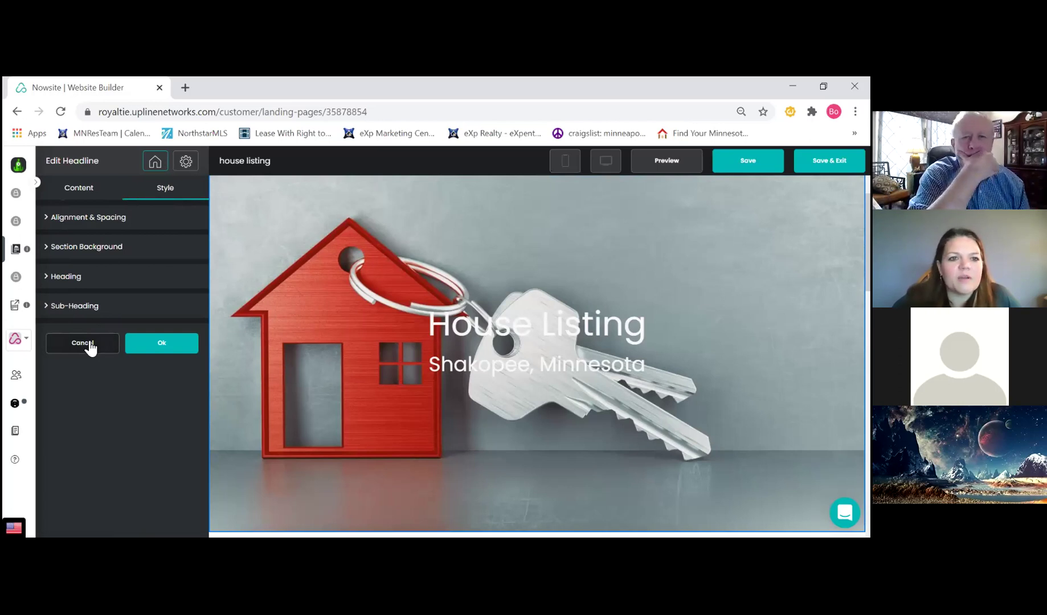
pyautogui.click(91, 249)
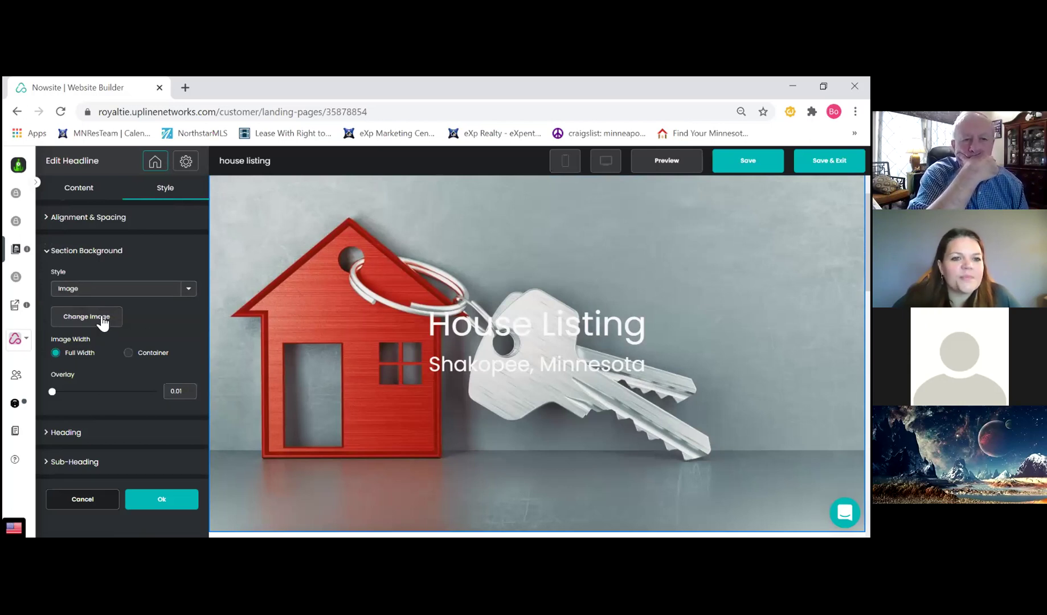
# Use the Real Estate library's FOR SALE house photo as the hero background, cropped on the right
pyautogui.scroll(-2, 362, 335)
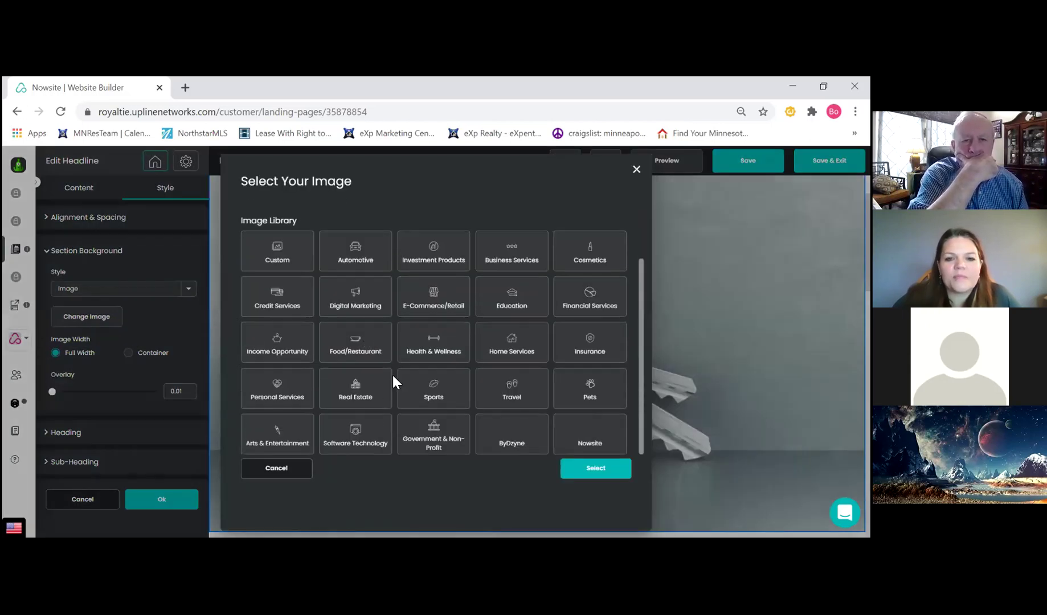
pyautogui.click(365, 393)
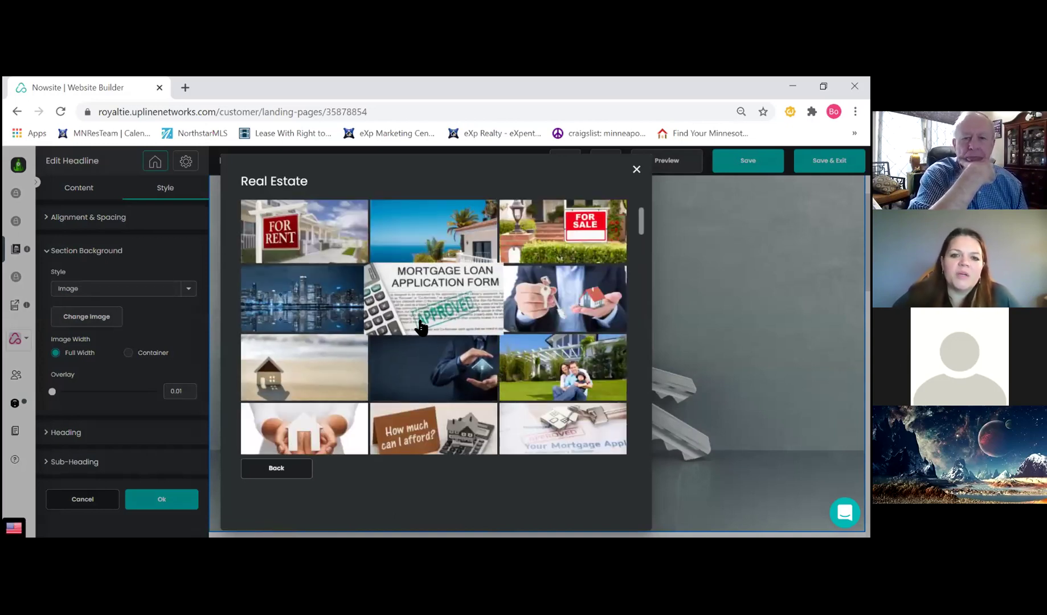
pyautogui.scroll(-3, 420, 327)
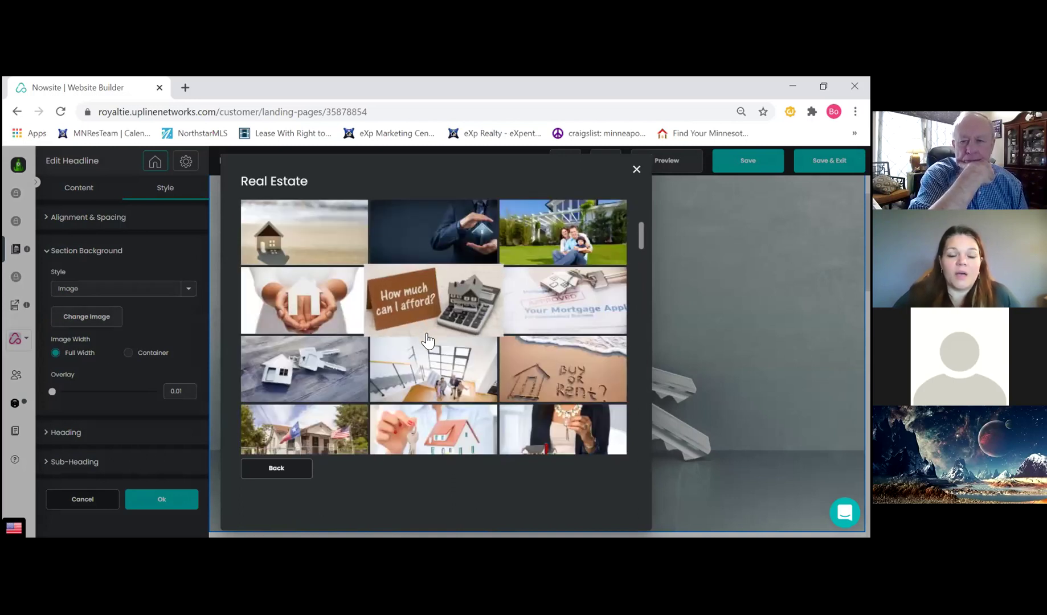
pyautogui.scroll(-5, 426, 342)
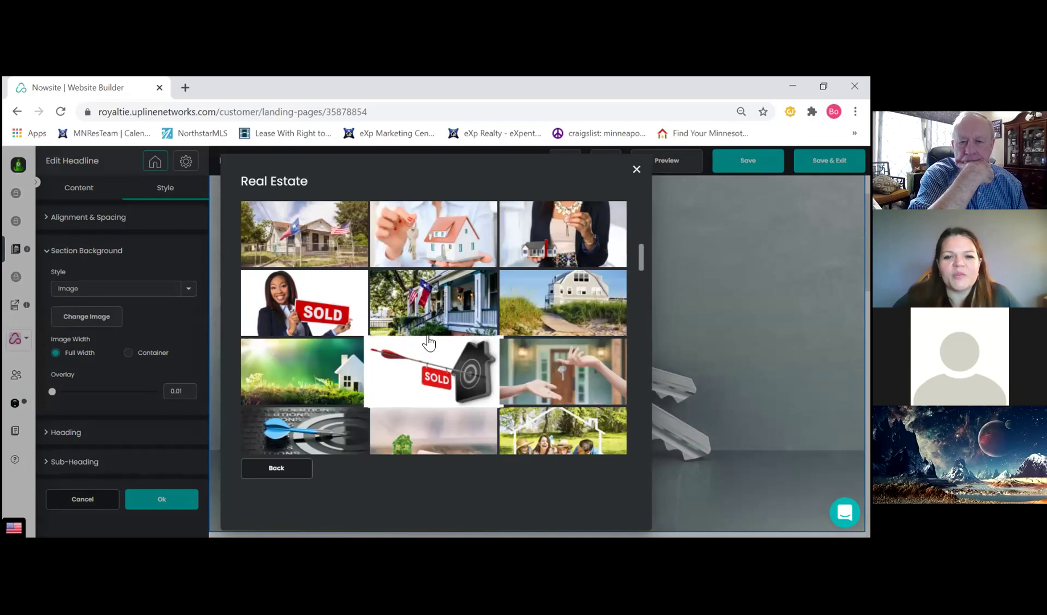
pyautogui.scroll(8, 428, 342)
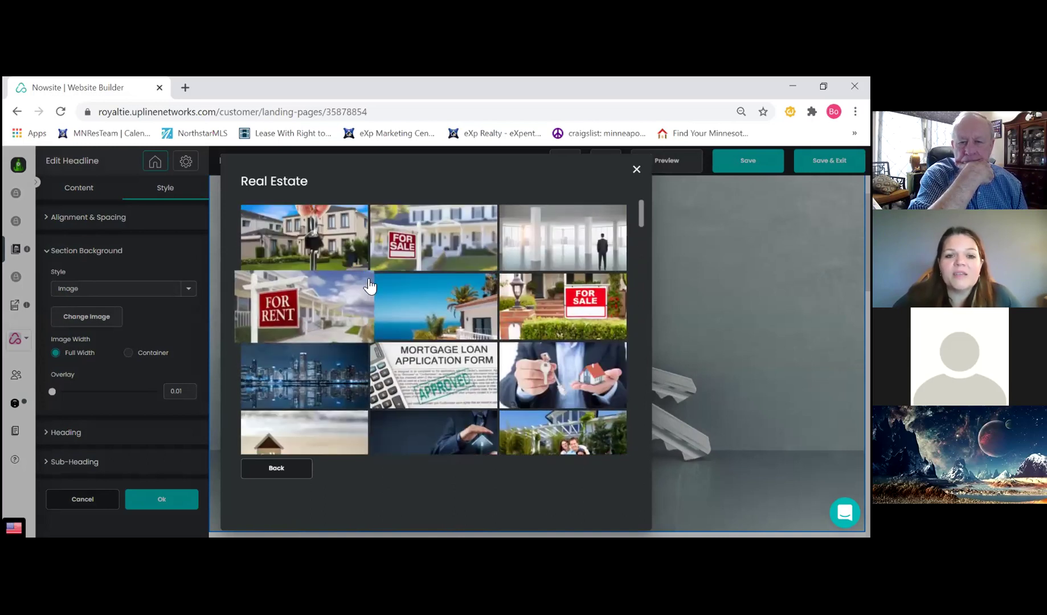
pyautogui.click(433, 243)
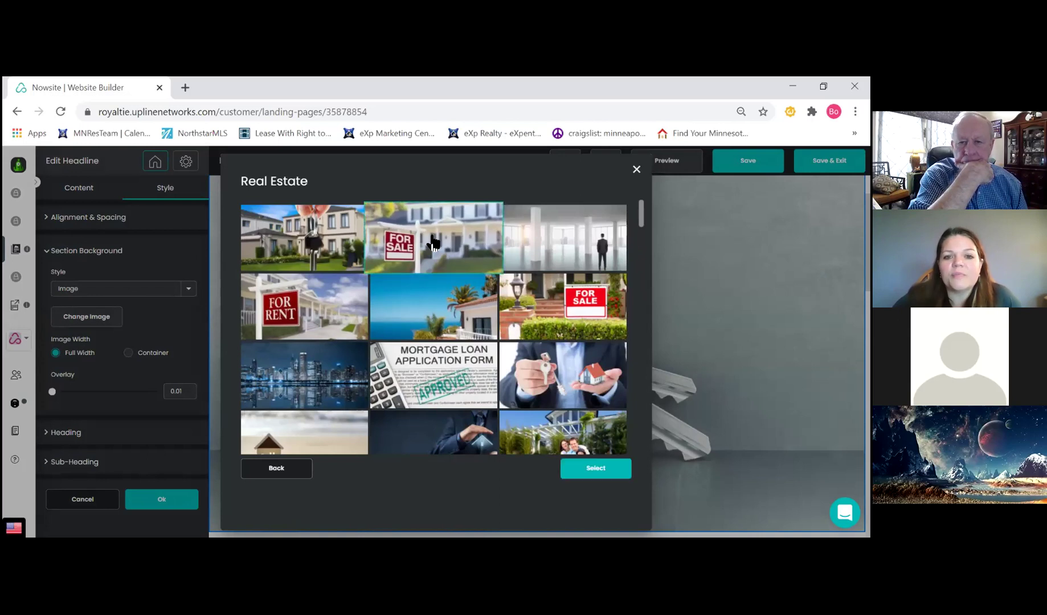
pyautogui.click(596, 468)
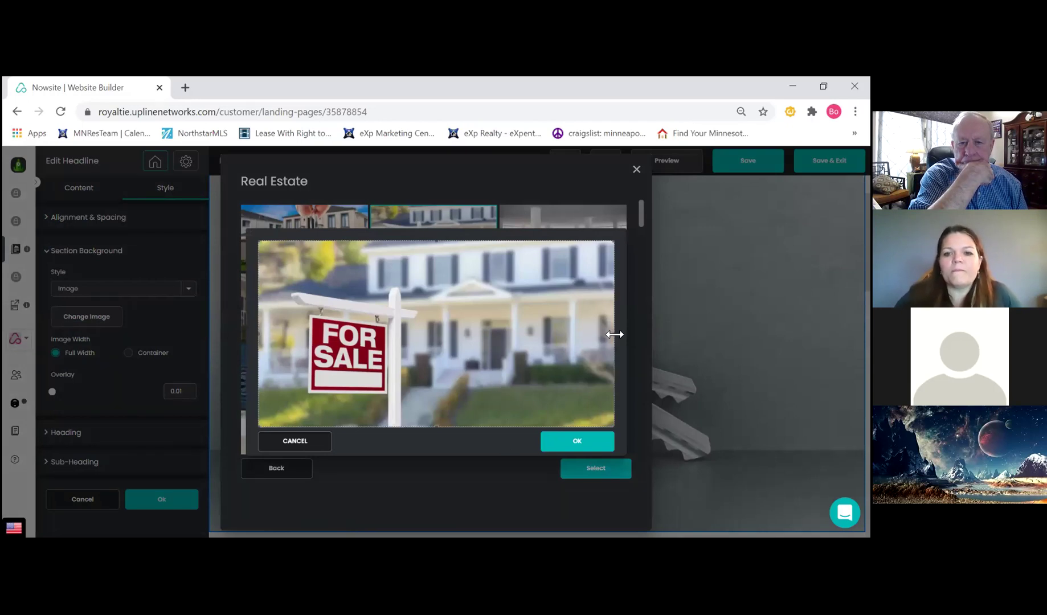
pyautogui.moveTo(615, 334); pyautogui.dragTo(440, 333)
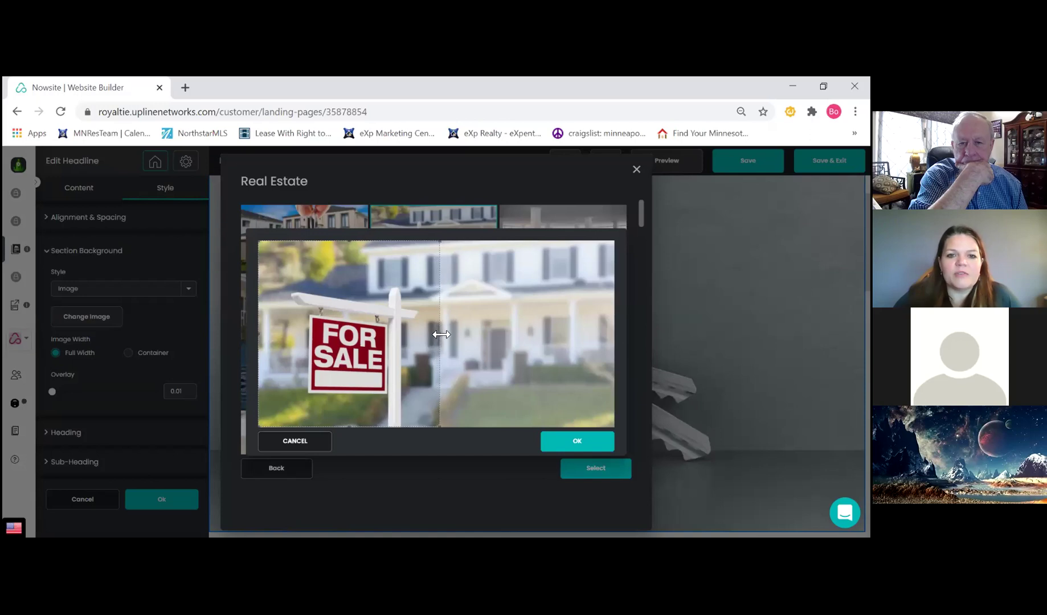
pyautogui.click(576, 447)
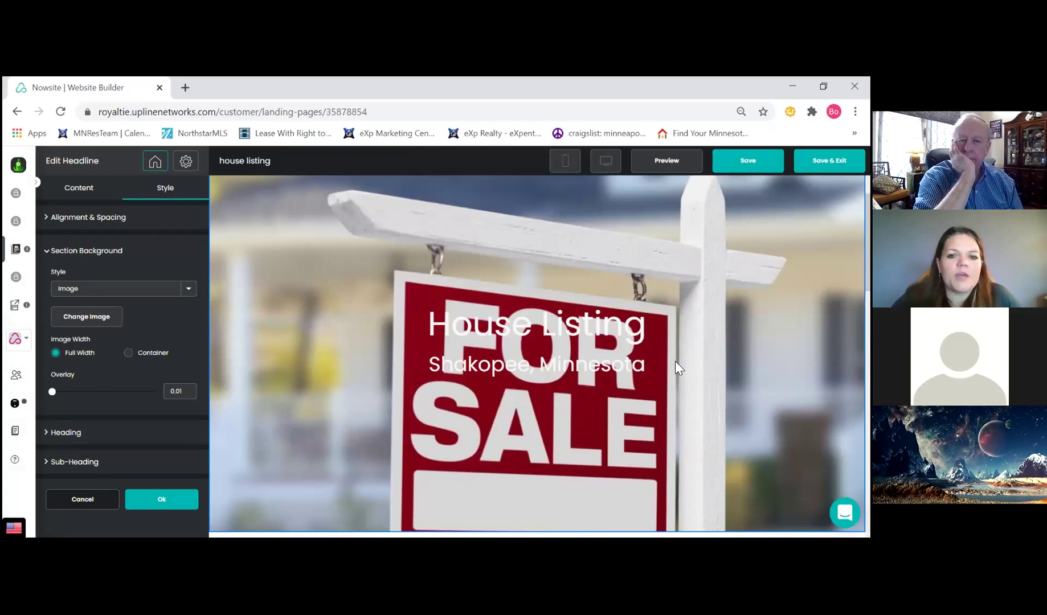
# Replace the headline's sub-heading with 'Twin Cities'
pyautogui.scroll(-1, 397, 358)
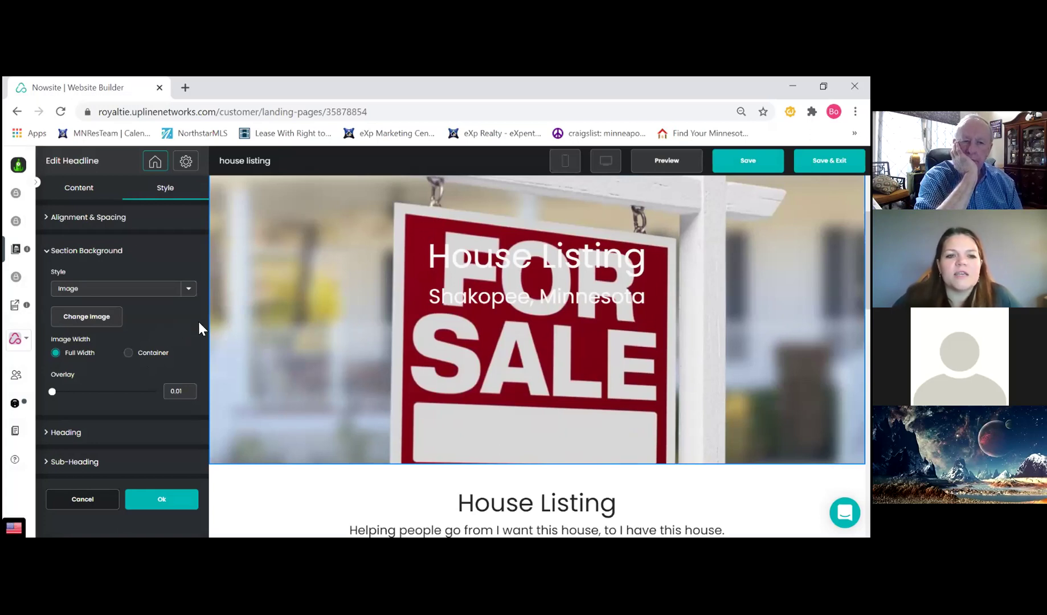
pyautogui.click(97, 252)
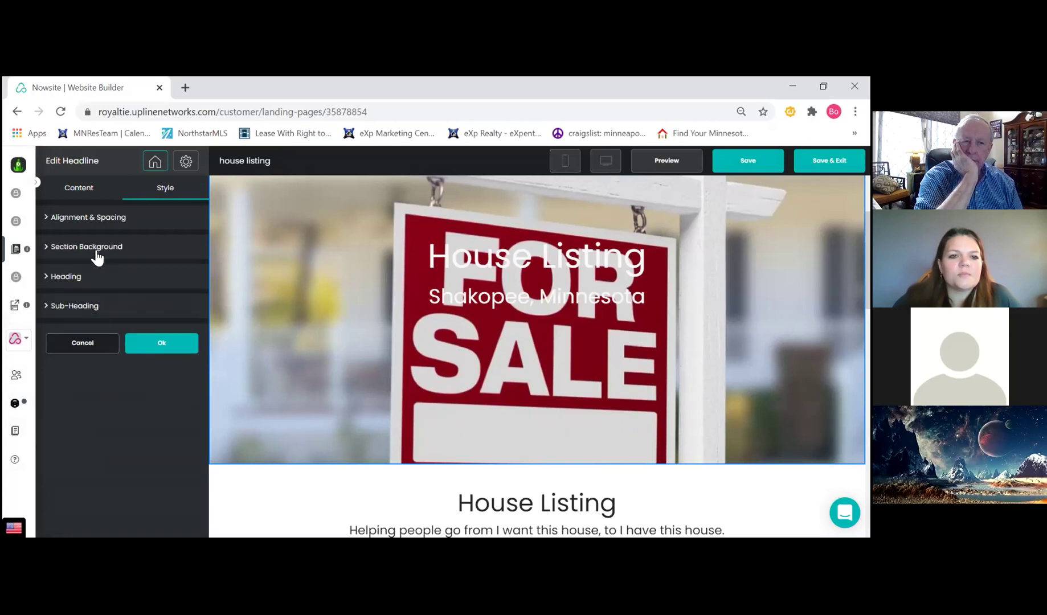
pyautogui.click(102, 195)
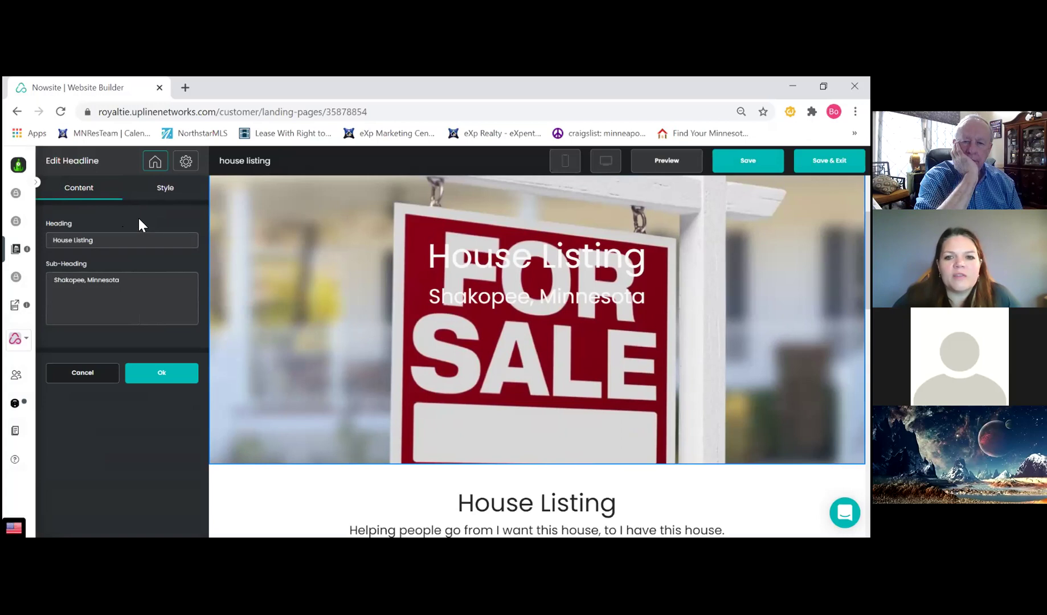
pyautogui.tripleClick(132, 282)
pyautogui.click(87, 279)
pyautogui.press('BackSpace')
pyautogui.press('BackSpace')
pyautogui.press('BackSpace')
pyautogui.press('BackSpace')
pyautogui.press('BackSpace')
pyautogui.press('BackSpace')
pyautogui.press('BackSpace')
pyautogui.press('BackSpace')
pyautogui.press('BackSpace')
pyautogui.press('BackSpace')
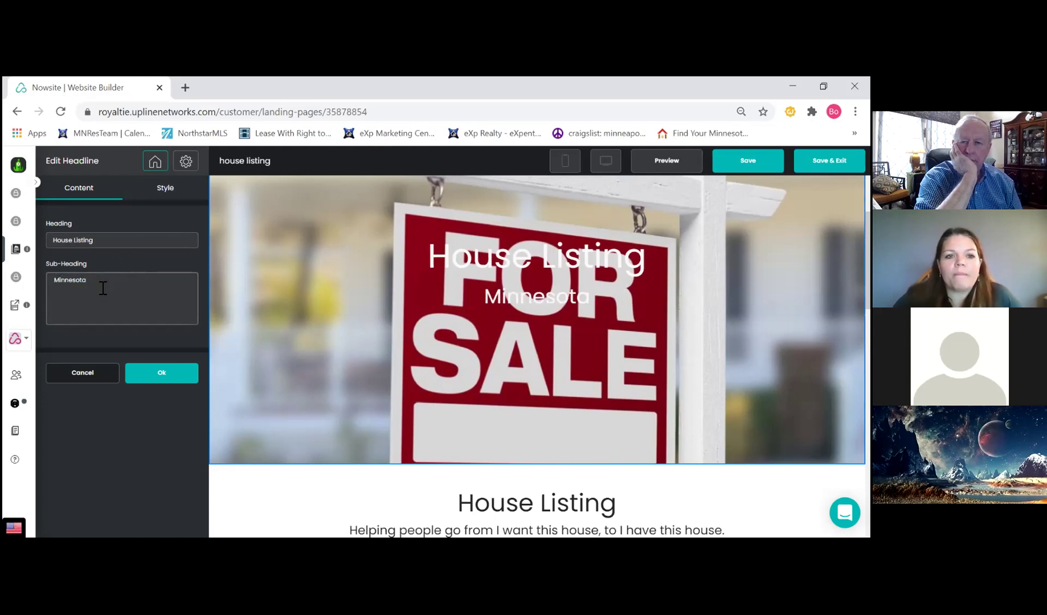
pyautogui.moveTo(103, 287); pyautogui.dragTo(16, 281)
pyautogui.write('Twin C')
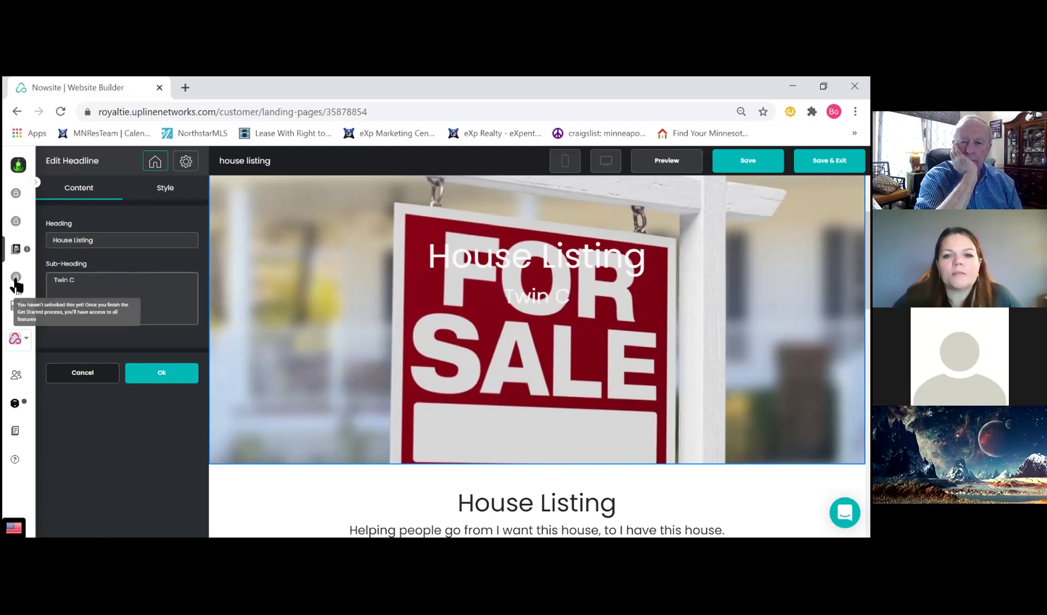
pyautogui.write('ities')
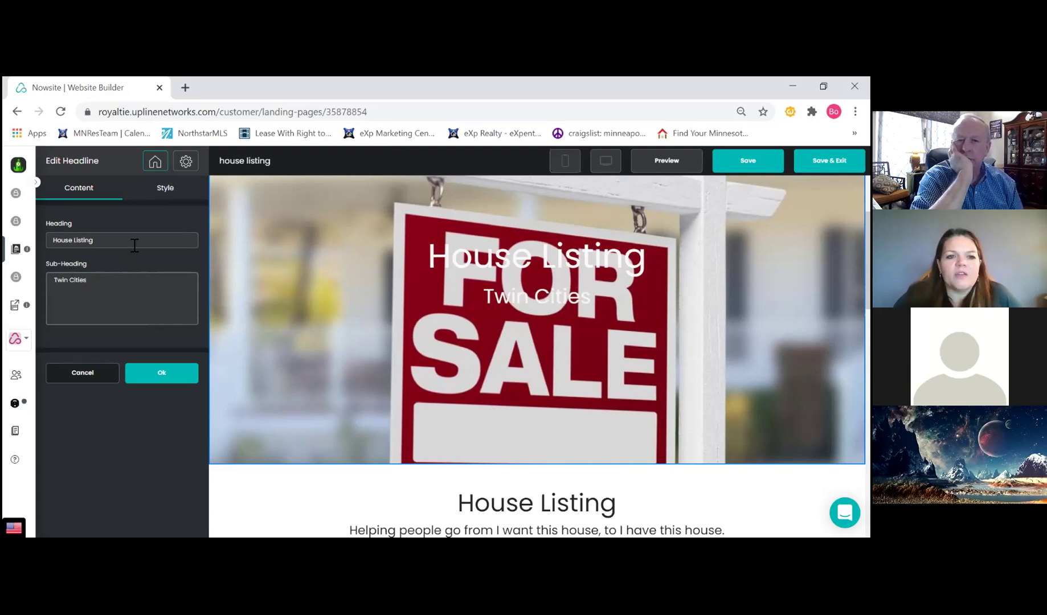
# Change the headline's heading text to 'House Address'
pyautogui.click(164, 191)
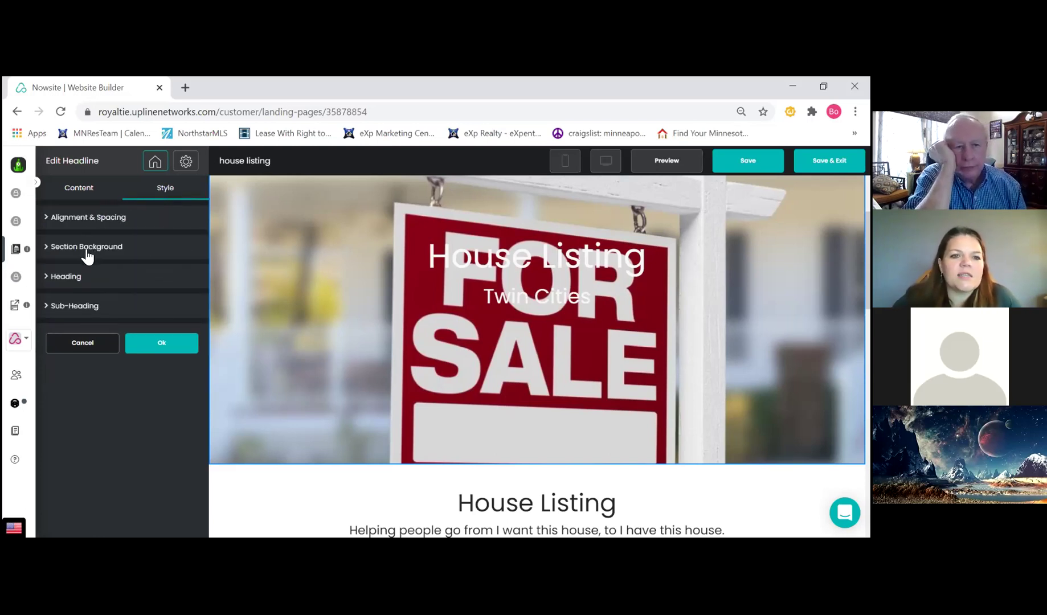
pyautogui.click(90, 193)
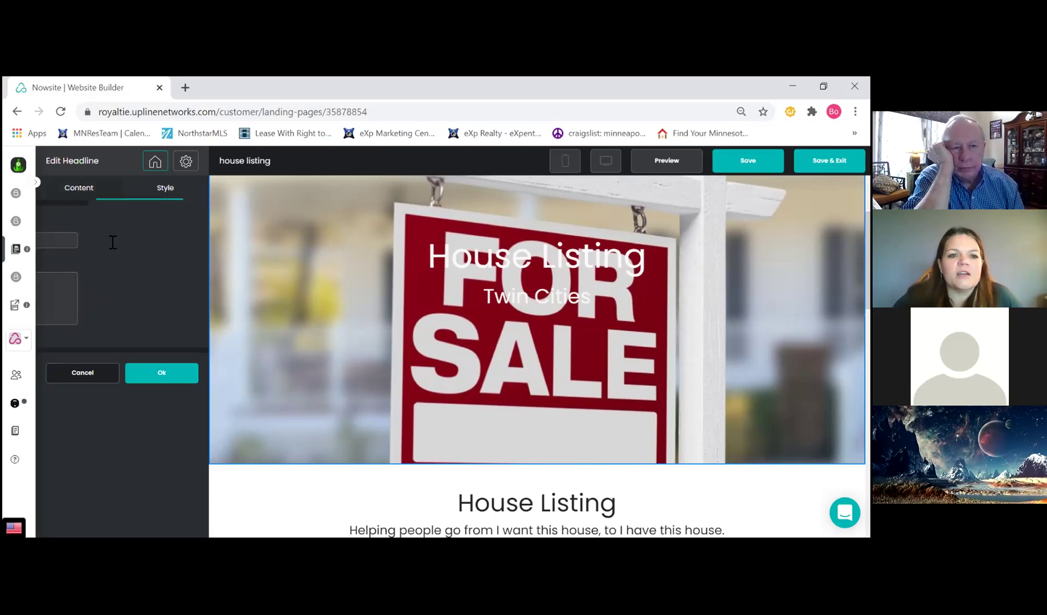
pyautogui.moveTo(97, 241); pyautogui.dragTo(12, 231)
pyautogui.write('House Asddress')
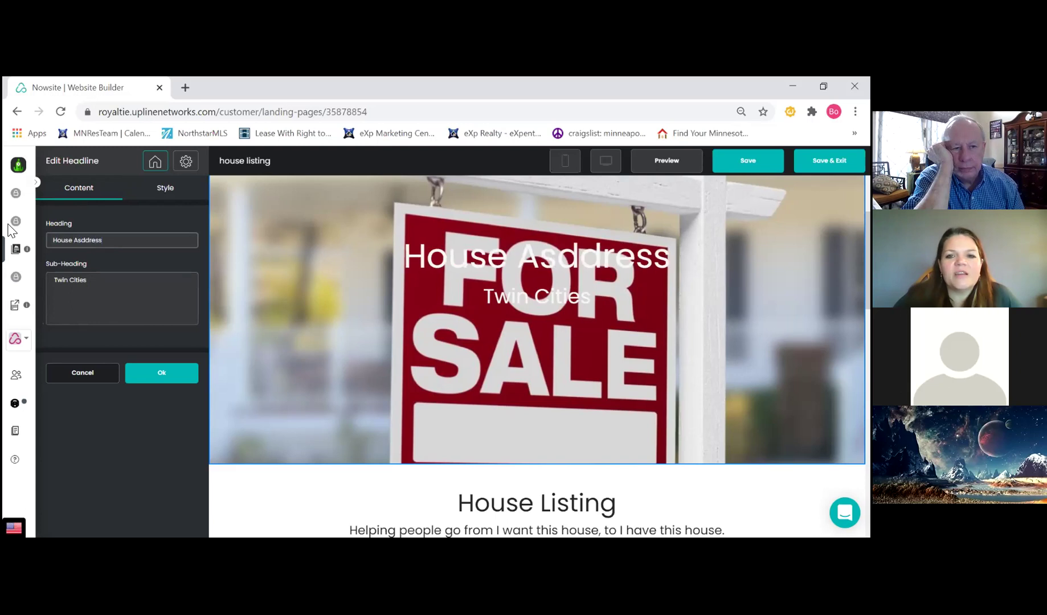
pyautogui.press('BackSpace')
pyautogui.press('BackSpace')
pyautogui.press('BackSpace')
pyautogui.press('BackSpace')
pyautogui.press('BackSpace')
pyautogui.press('BackSpace')
pyautogui.press('BackSpace')
pyautogui.write('ddress')
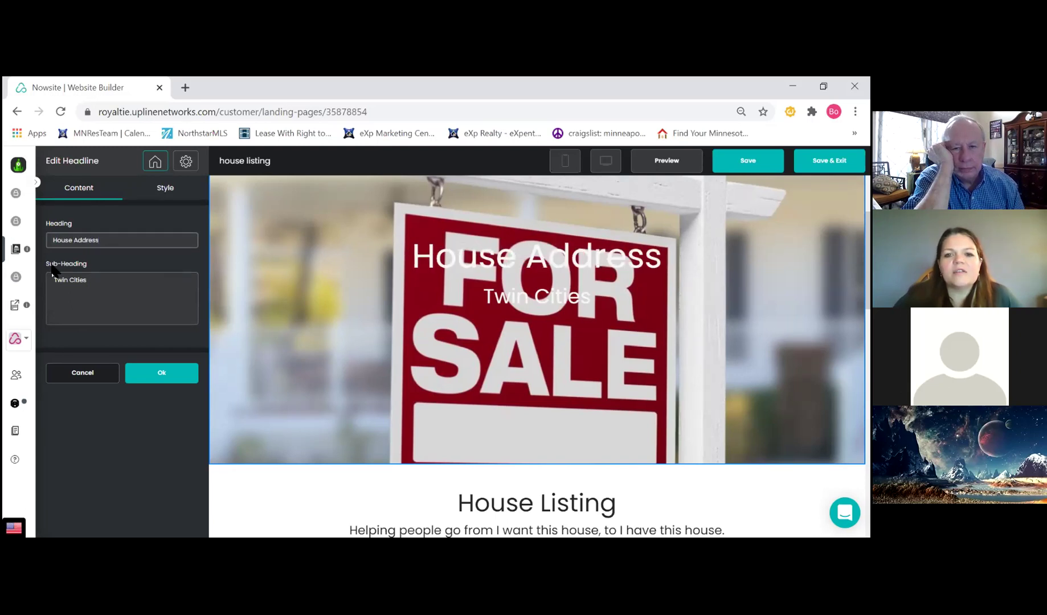
pyautogui.click(166, 193)
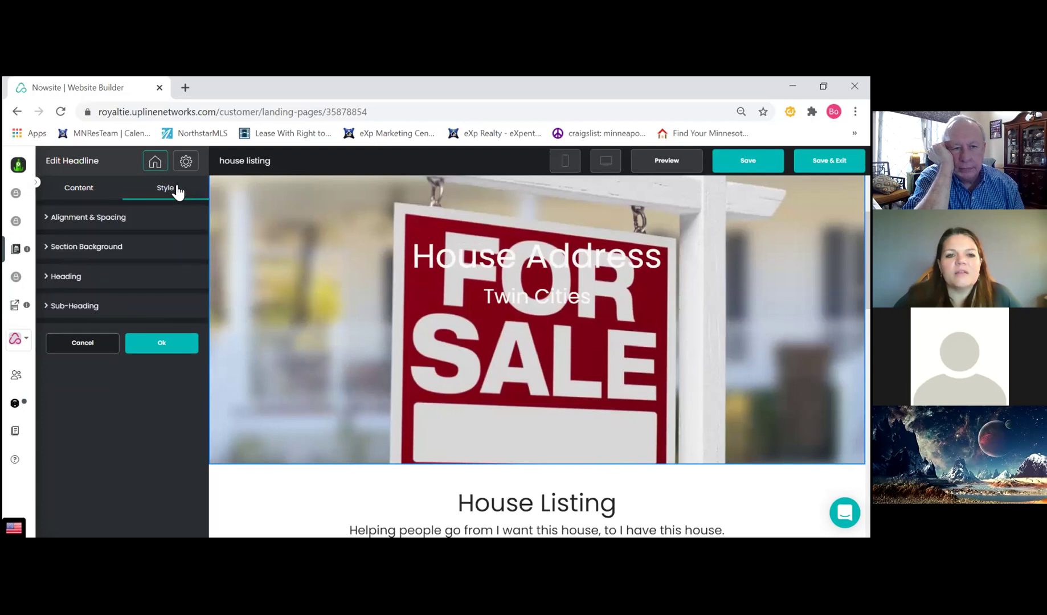
# Check the Alignment & Spacing padding, then show the heading's Poppins 66 px Regular font settings
pyautogui.click(103, 222)
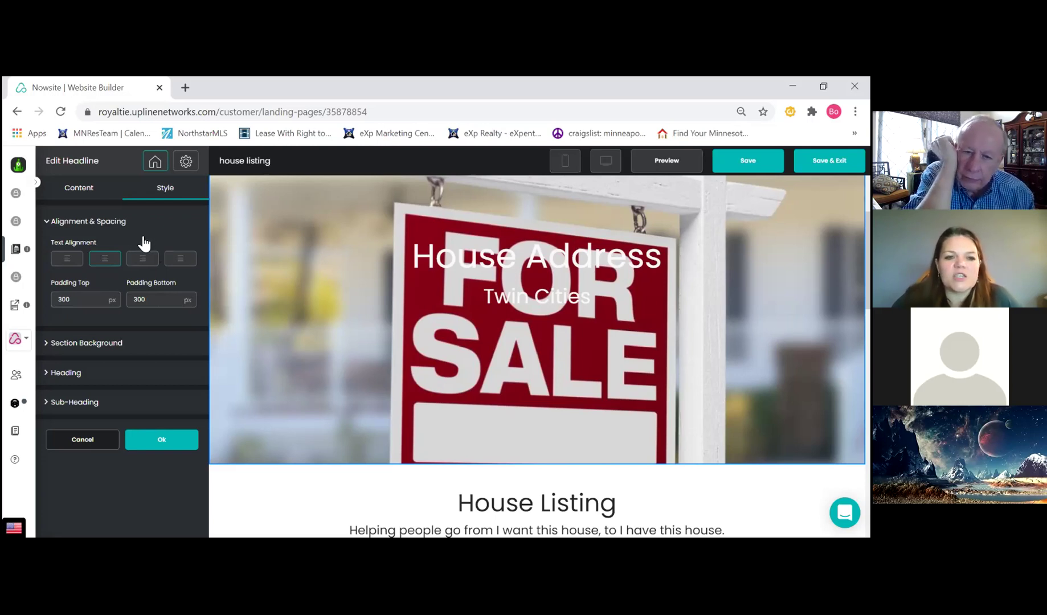
pyautogui.click(75, 373)
pyautogui.scroll(-1, 86, 319)
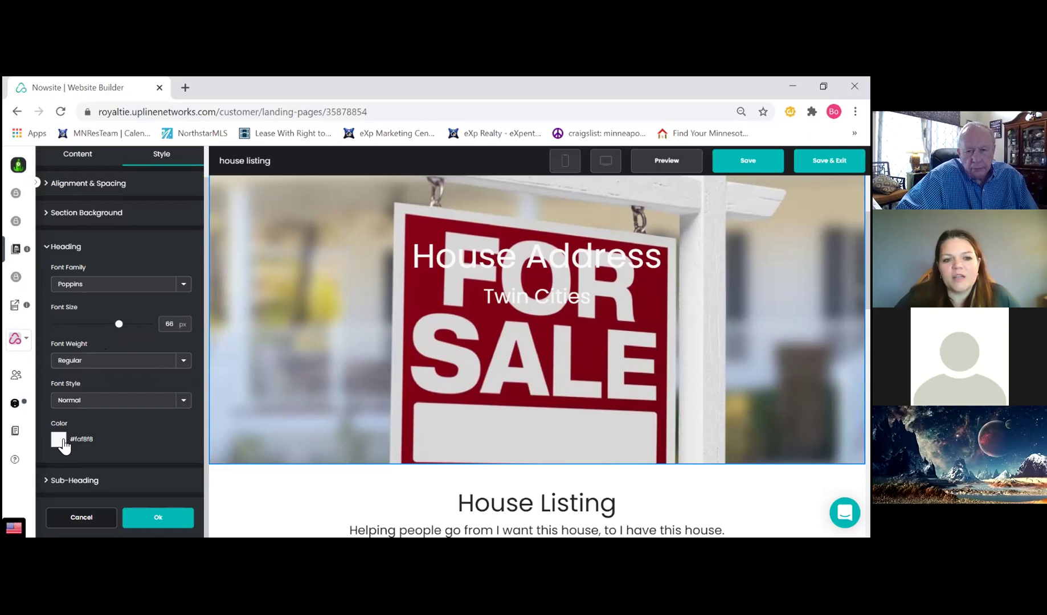
# Set the House Address heading colour to a dark blue-violet (#2c11bb)
pyautogui.click(63, 444)
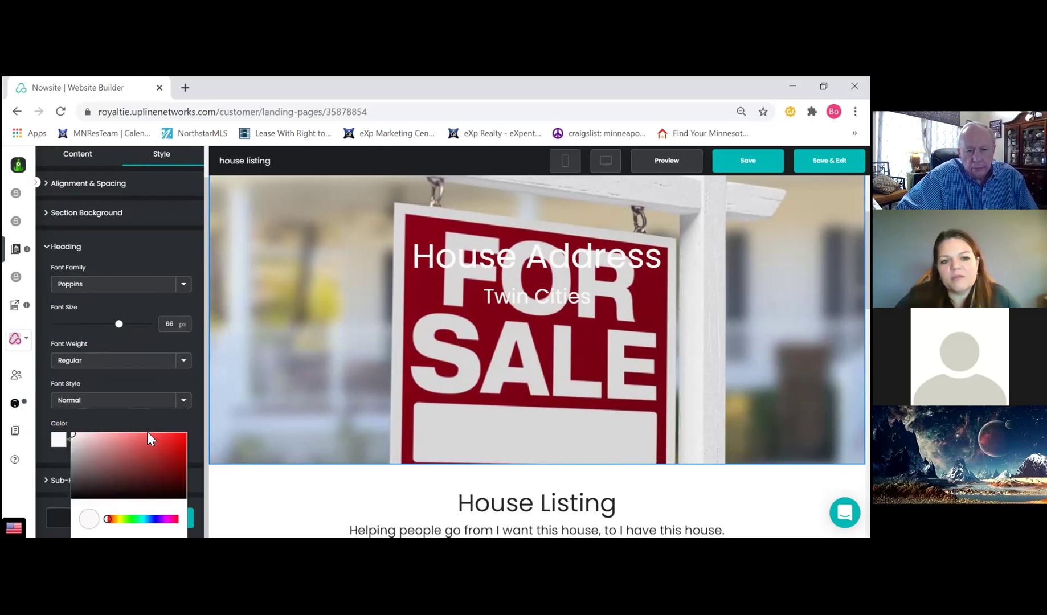
pyautogui.click(185, 497)
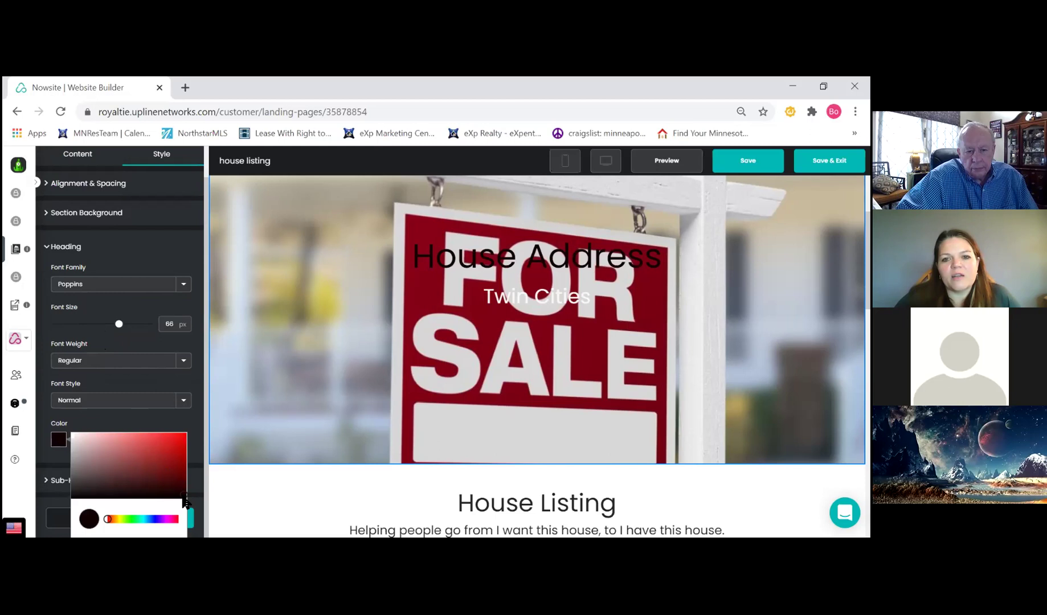
pyautogui.click(180, 442)
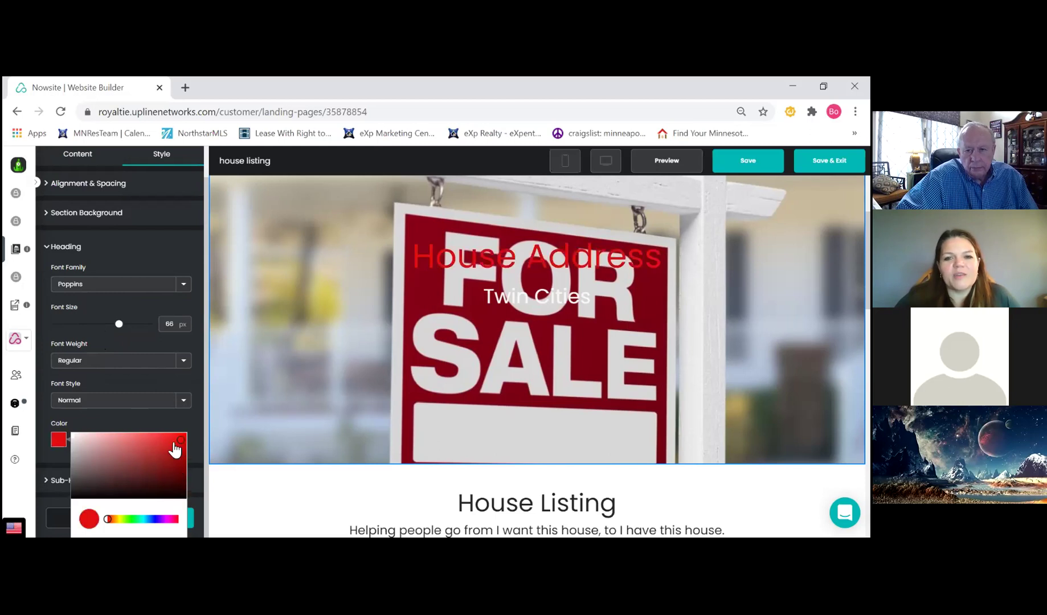
pyautogui.click(173, 442)
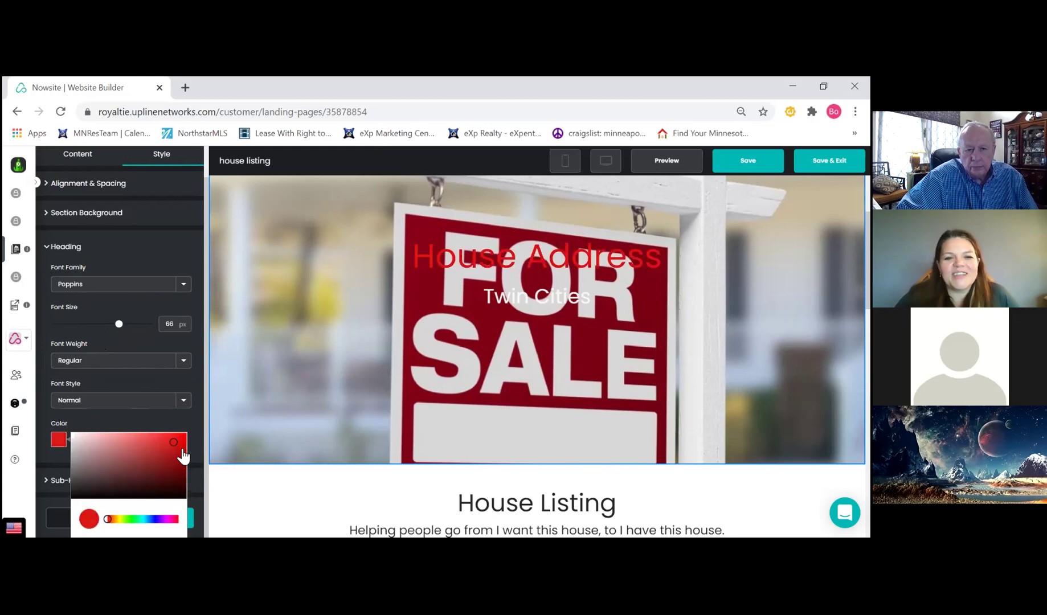
pyautogui.click(157, 519)
pyautogui.moveTo(178, 477); pyautogui.dragTo(179, 457)
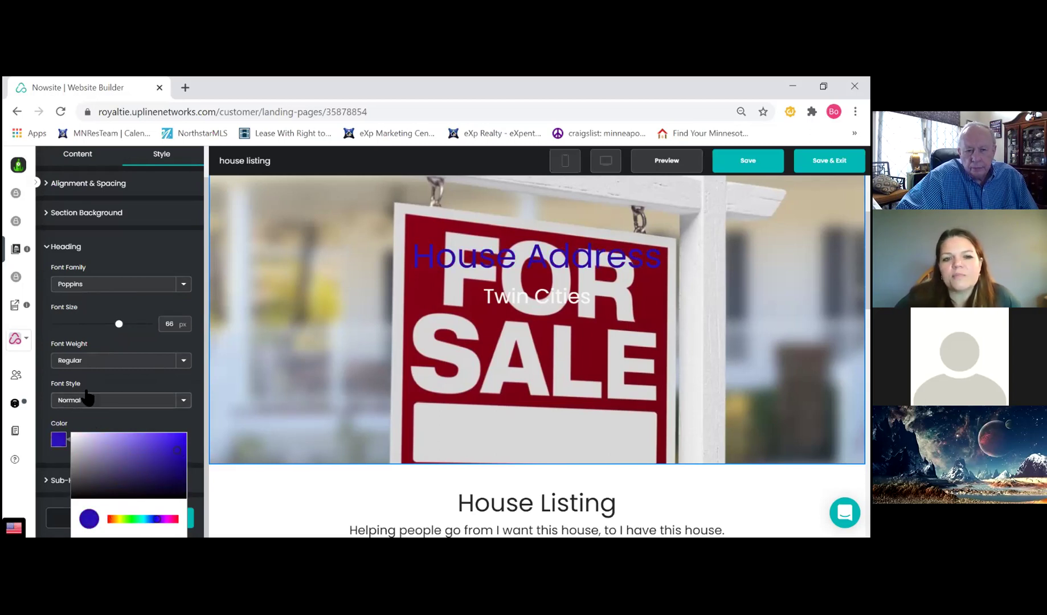
# Make the heading Bold at 99 px and apply the section changes
pyautogui.click(102, 361)
pyautogui.click(78, 380)
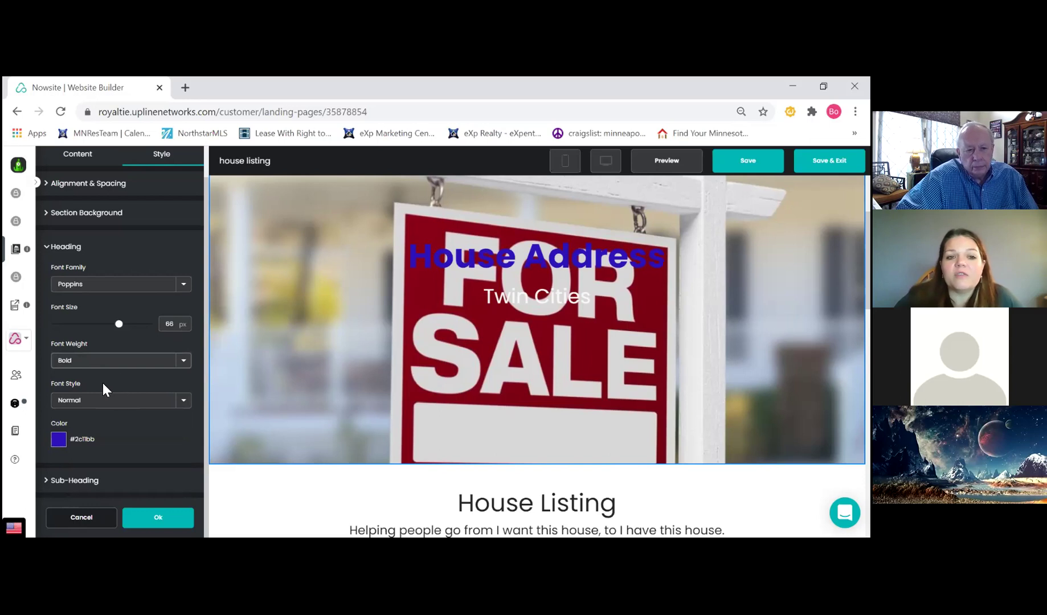
pyautogui.moveTo(120, 327); pyautogui.dragTo(165, 332)
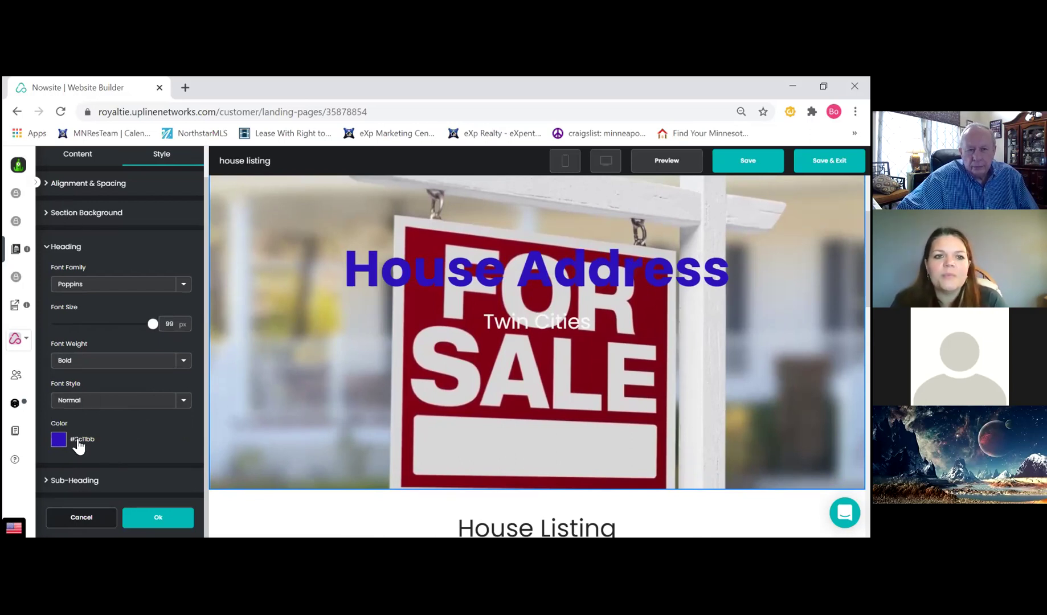
pyautogui.click(161, 520)
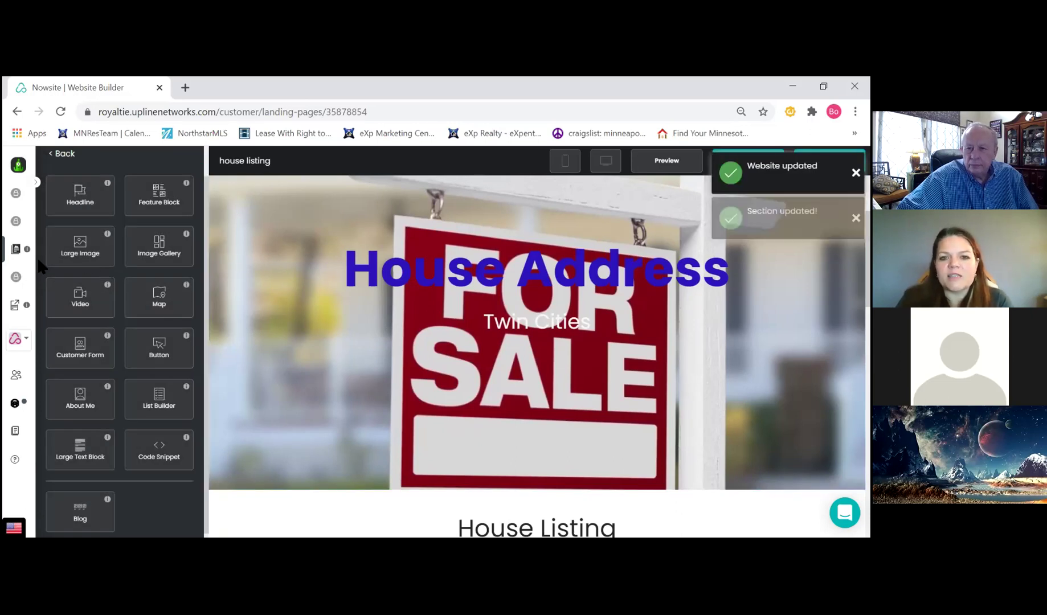
# Scroll the preview and open the House Listing headline in the Edit Headline panel
pyautogui.scroll(-1, 97, 319)
pyautogui.scroll(1, 100, 331)
pyautogui.scroll(-1, 105, 335)
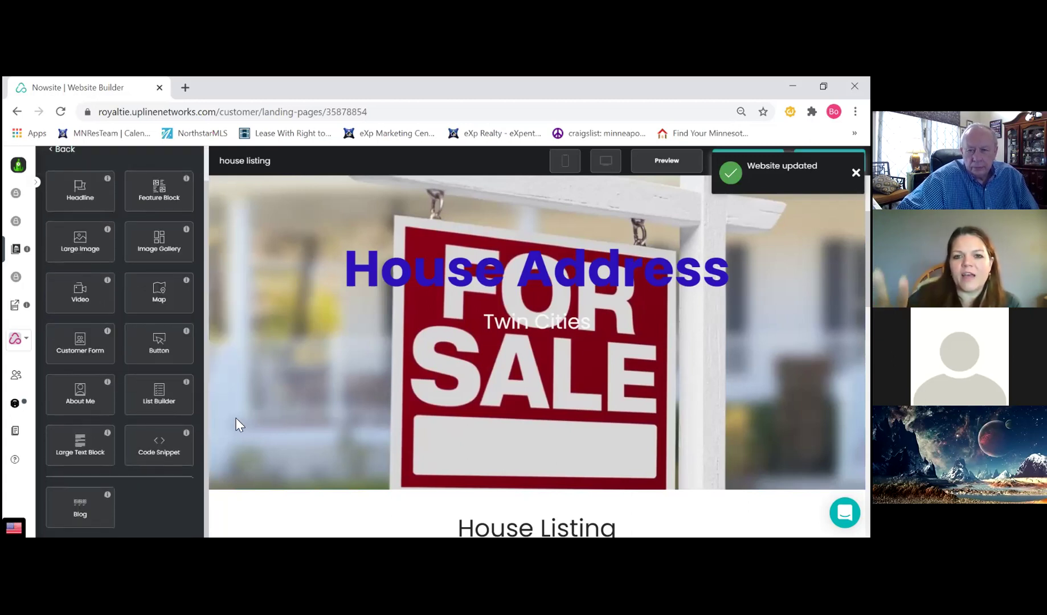
pyautogui.scroll(-4, 397, 370)
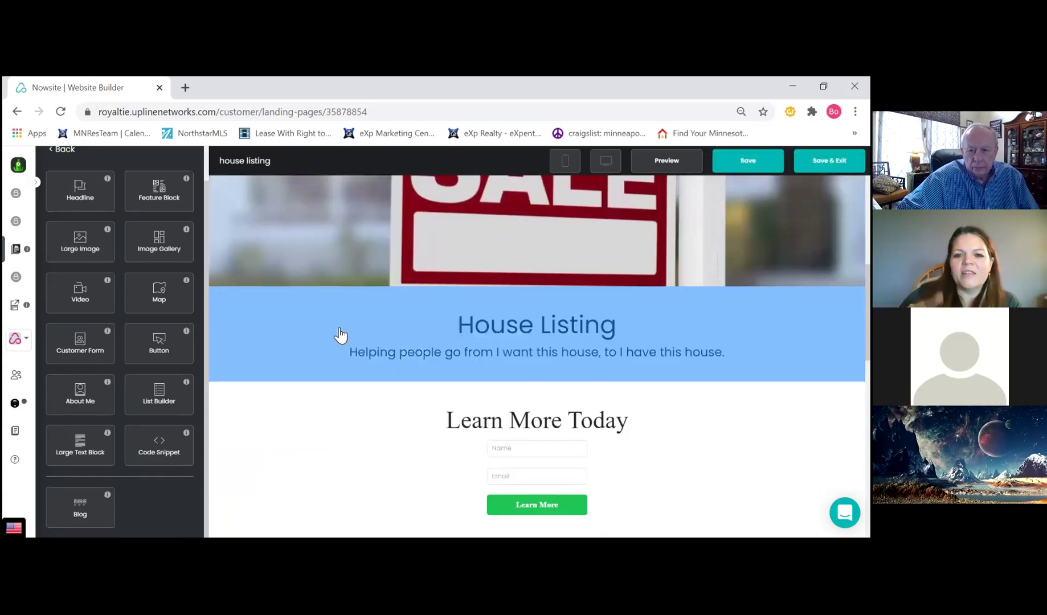
pyautogui.scroll(-2, 342, 333)
pyautogui.scroll(1, 346, 323)
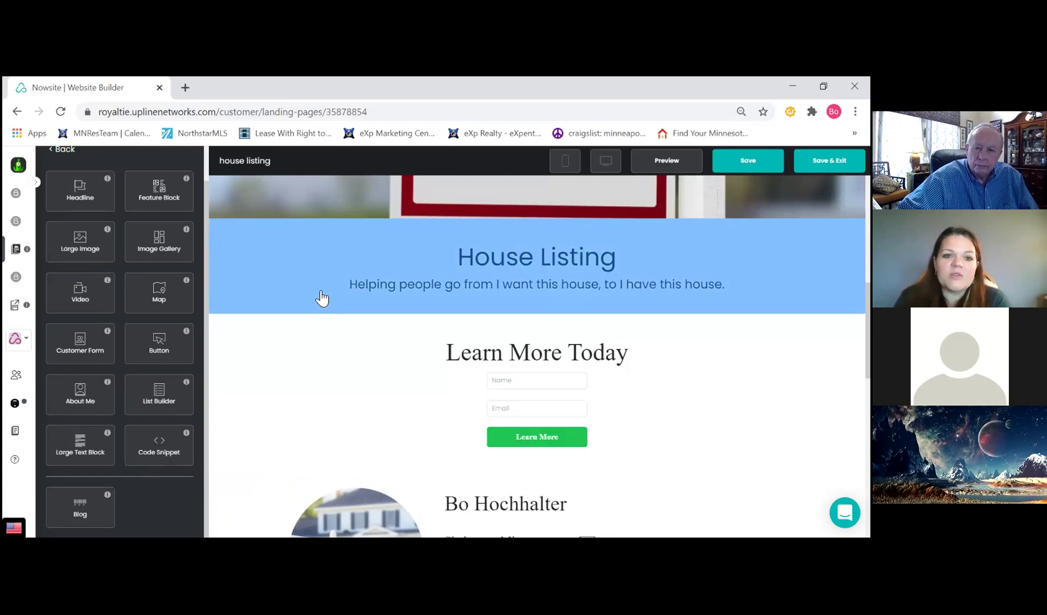
pyautogui.click(396, 279)
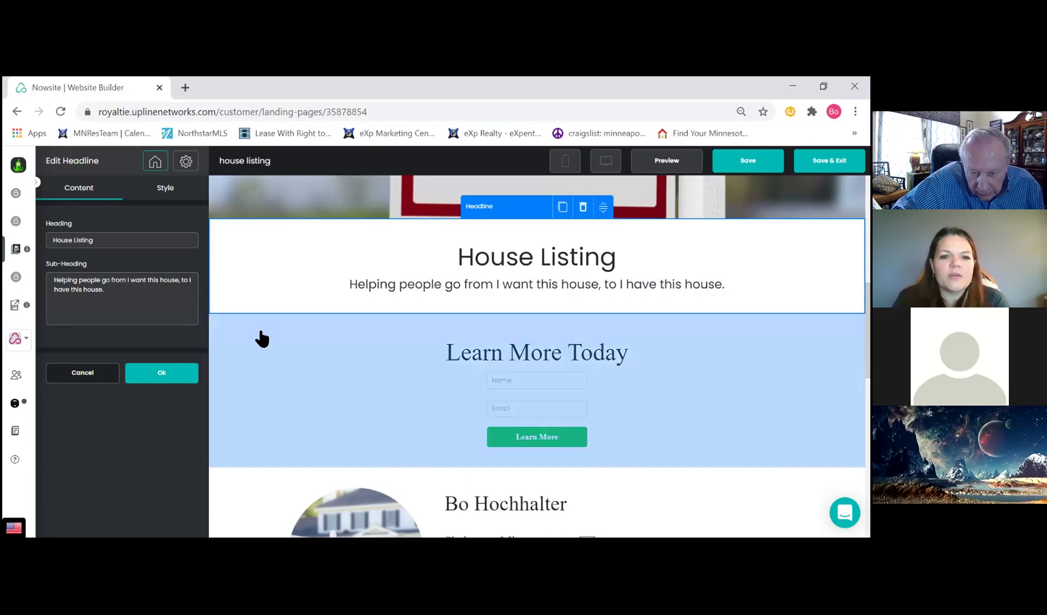
pyautogui.scroll(-4, 410, 367)
pyautogui.scroll(1, 444, 367)
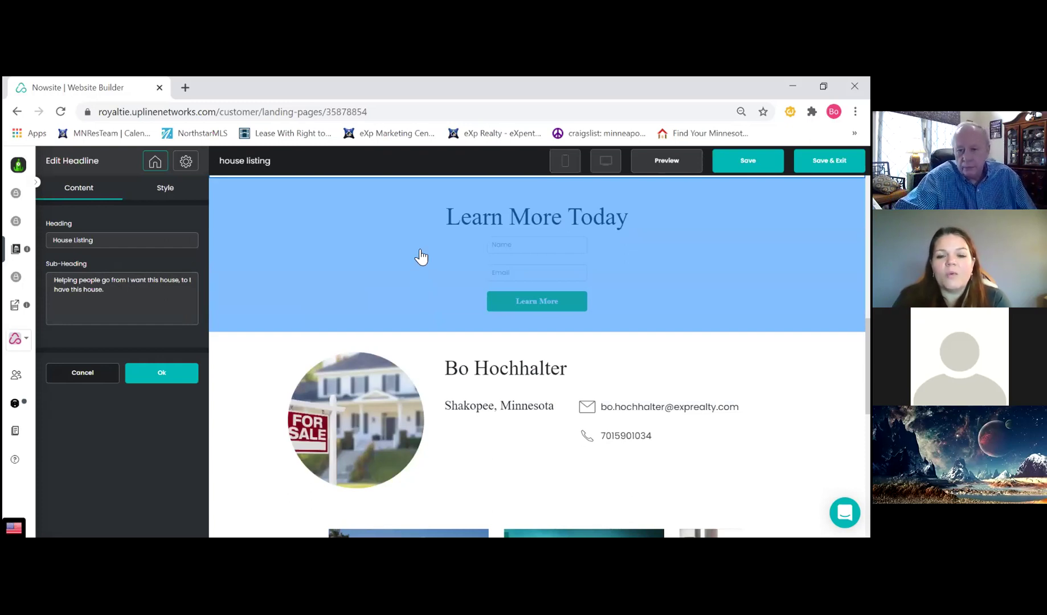
# Set the Learn More Today form's Button Action to Email
pyautogui.click(421, 258)
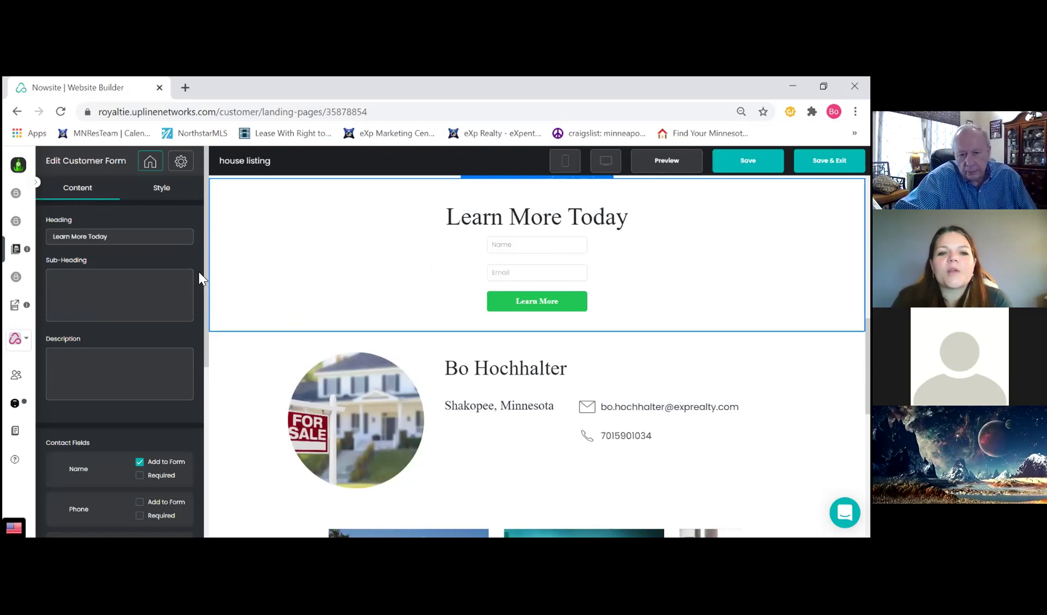
pyautogui.scroll(-5, 166, 317)
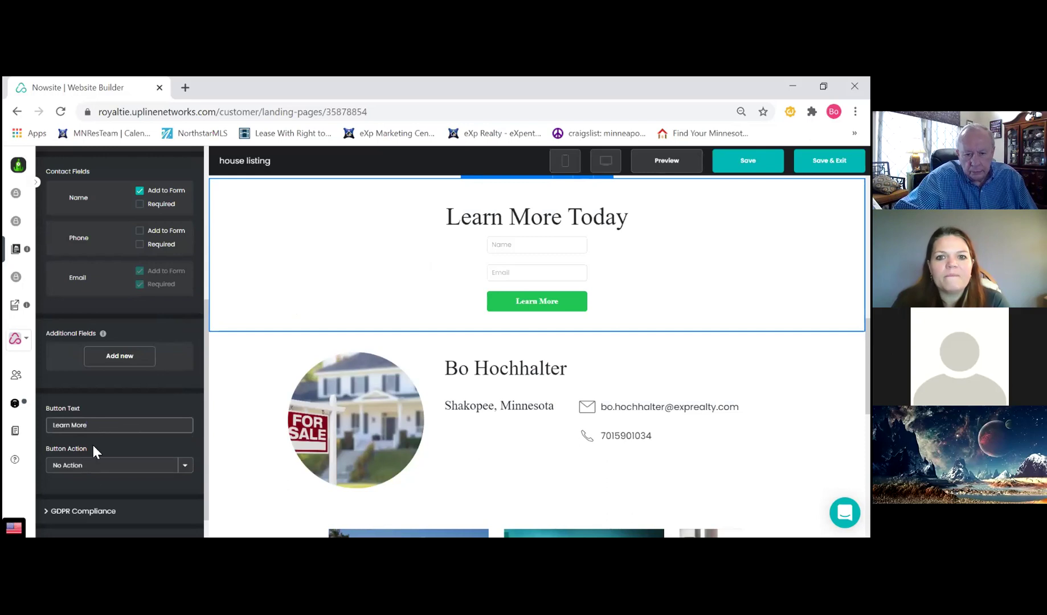
pyautogui.click(135, 473)
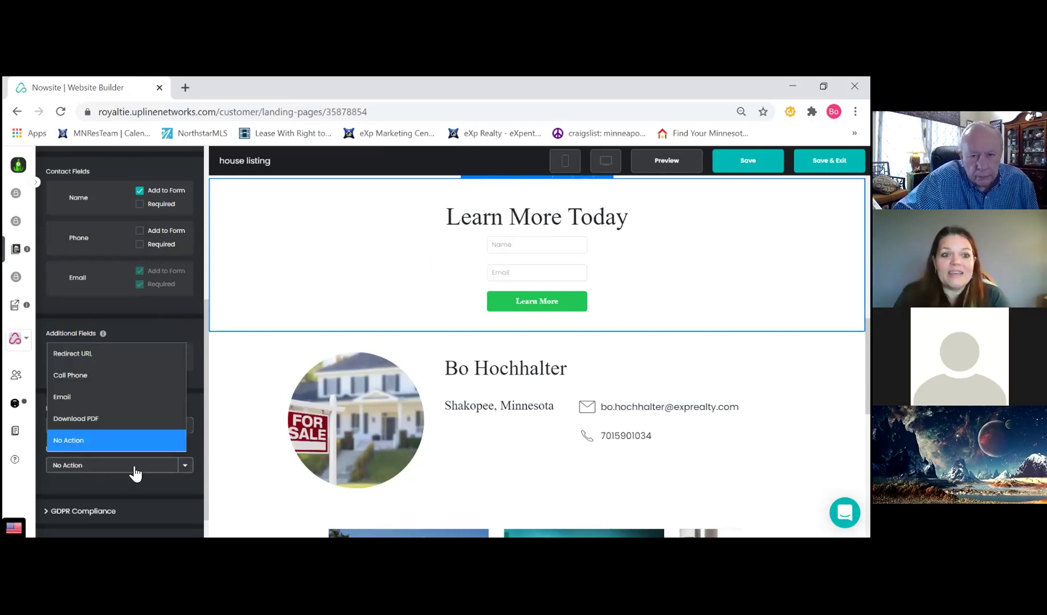
pyautogui.click(135, 473)
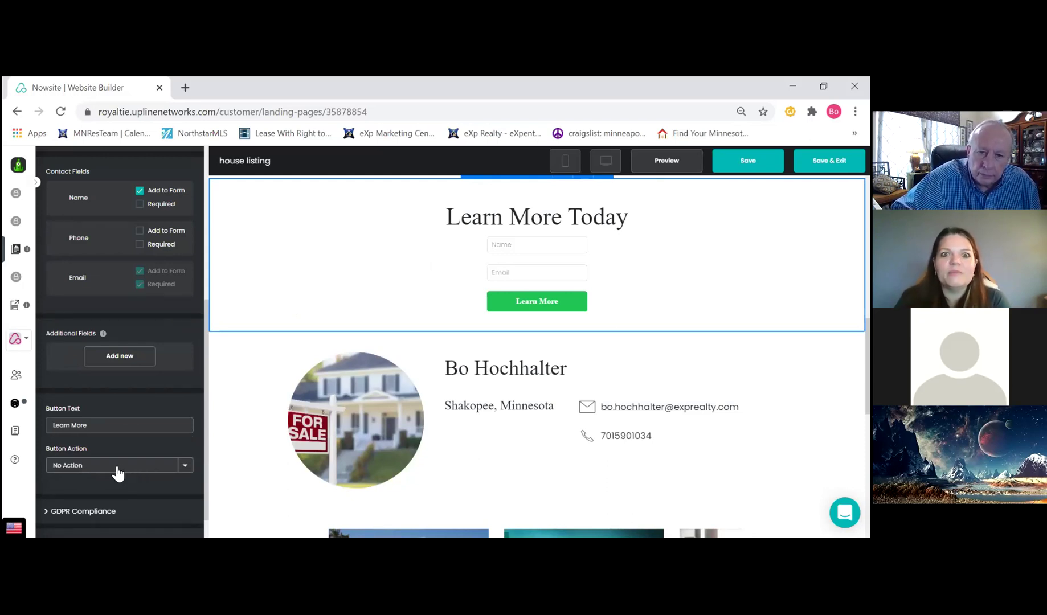
pyautogui.scroll(-1, 114, 464)
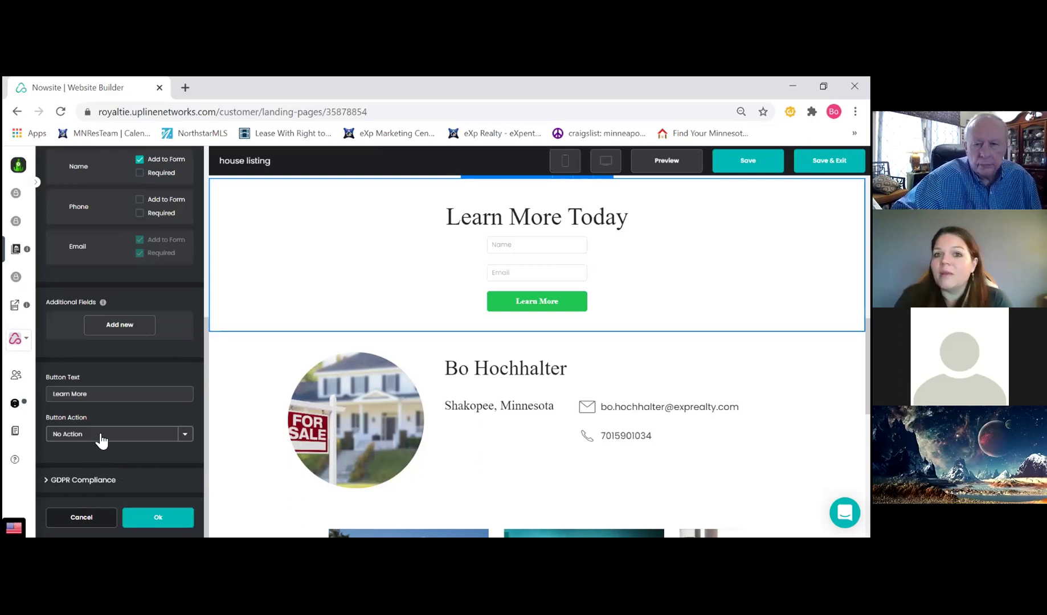
pyautogui.click(101, 436)
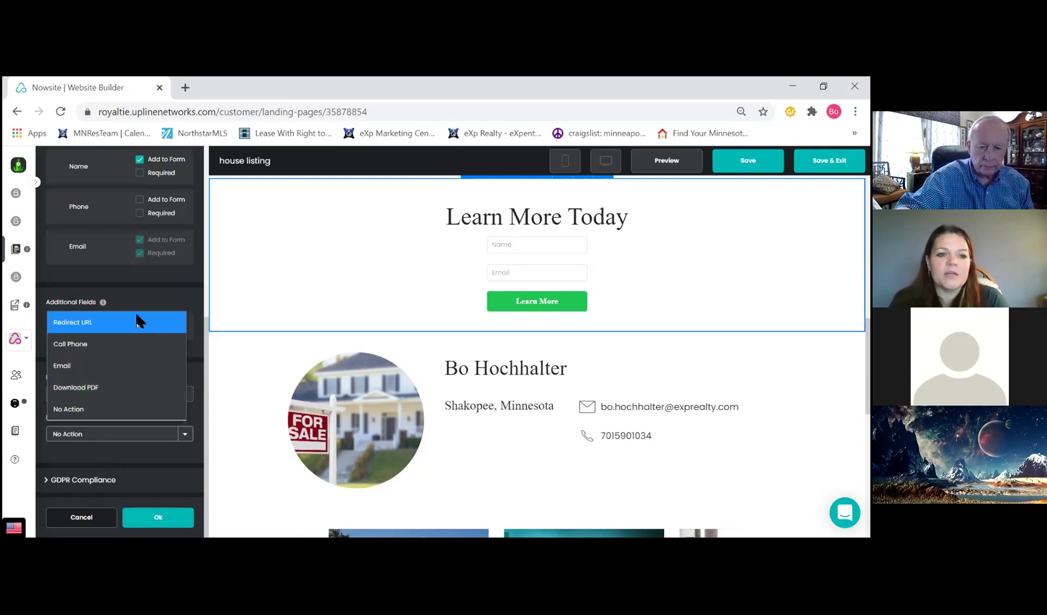
pyautogui.click(114, 368)
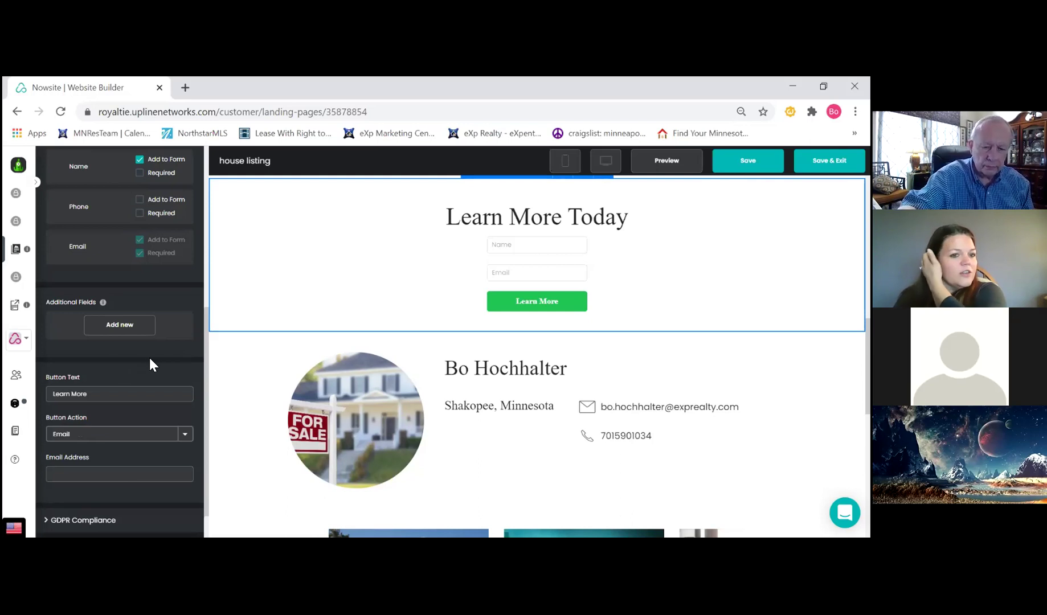
# Enter the agent's email address for the Email button action and expand GDPR Compliance
pyautogui.scroll(-1, 173, 345)
pyautogui.click(139, 433)
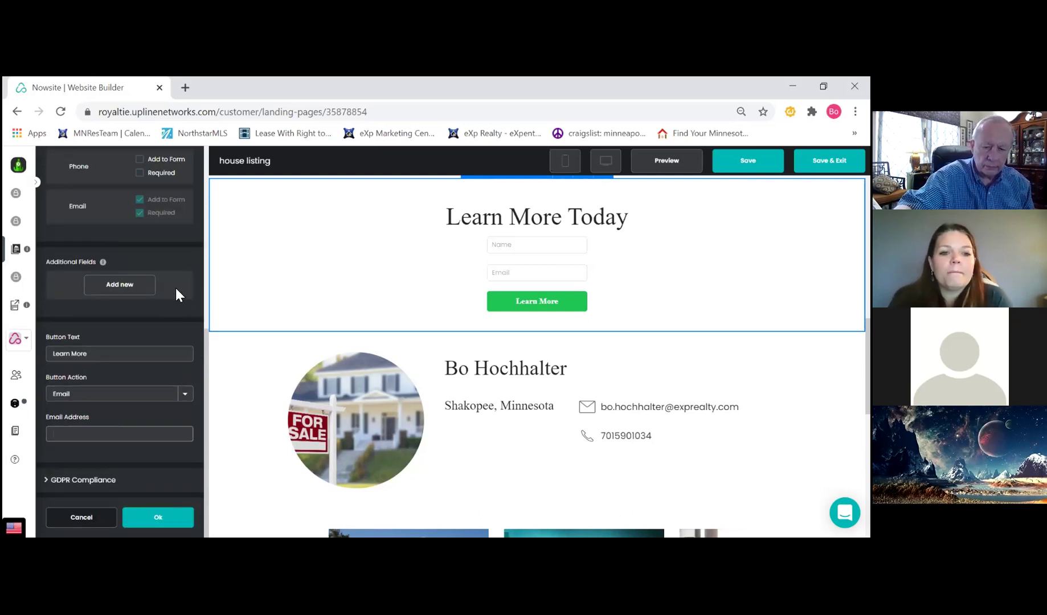
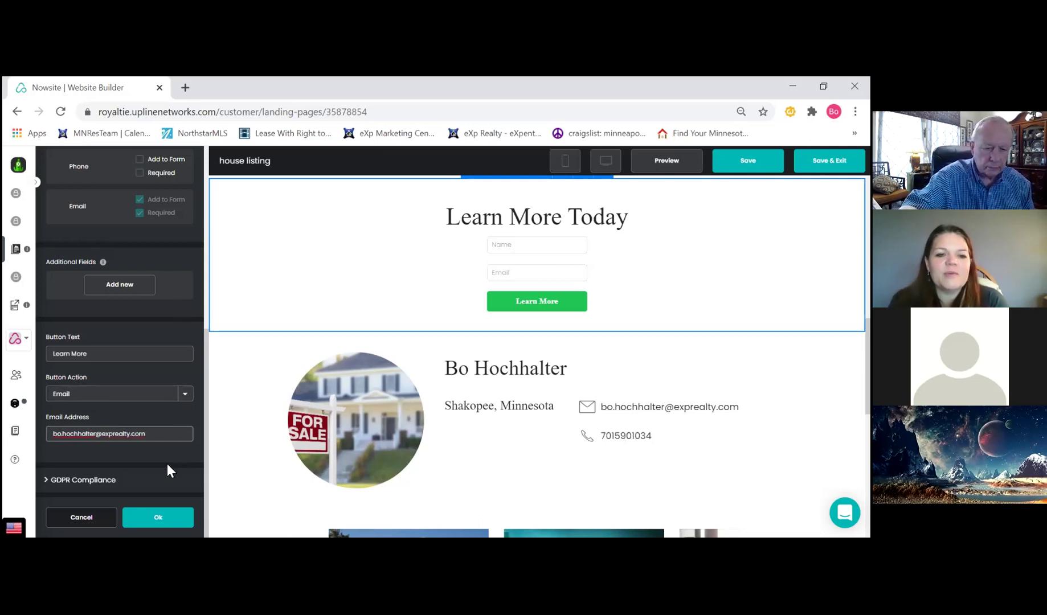
pyautogui.click(70, 481)
pyautogui.scroll(-2, 159, 459)
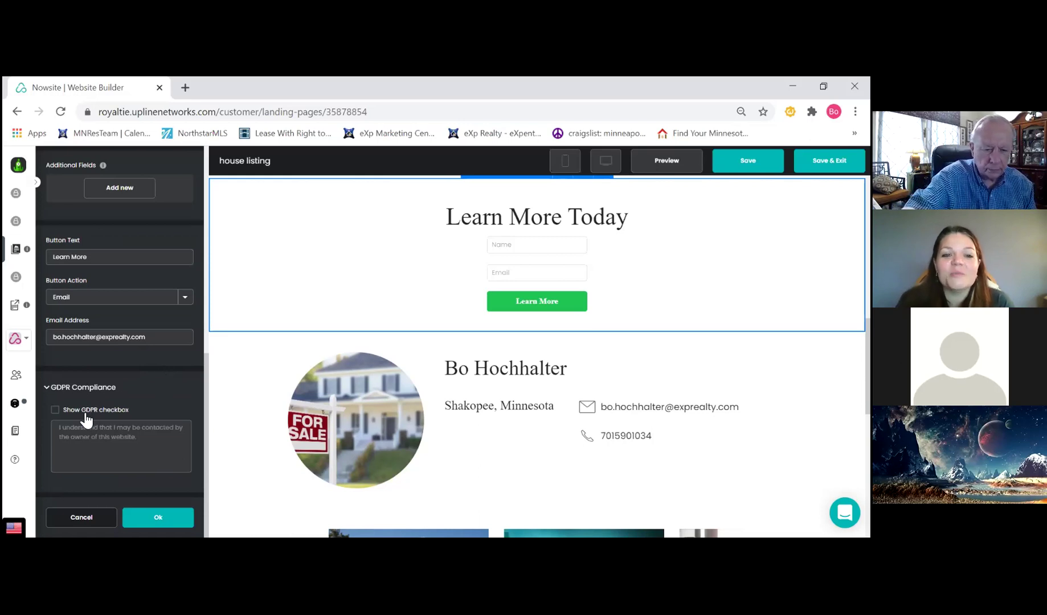
# Tick Show GDPR checkbox on the form, then dismiss the unsaved-changes warning
pyautogui.click(55, 411)
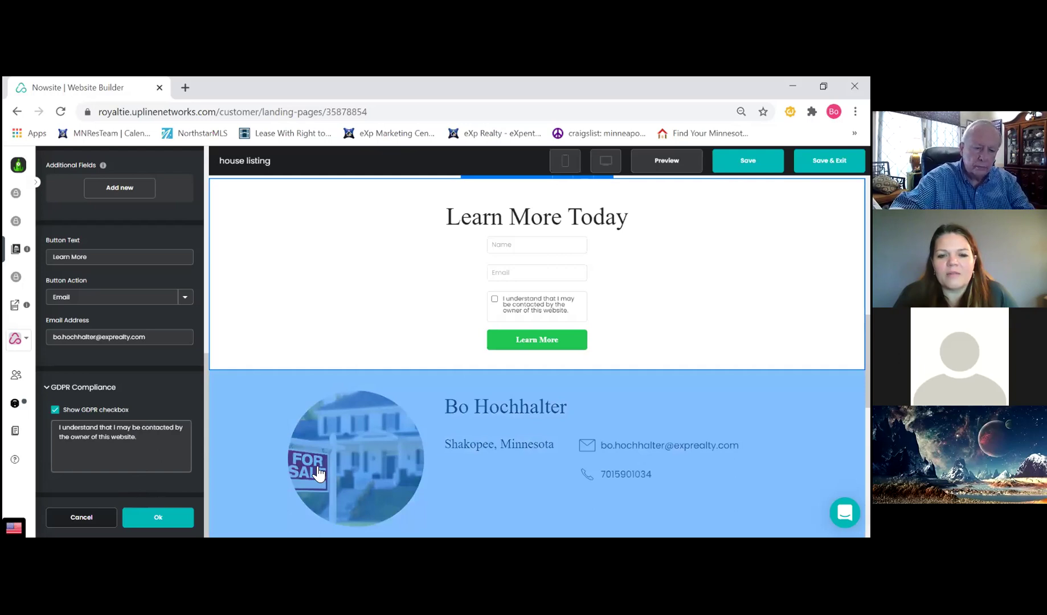
pyautogui.click(318, 470)
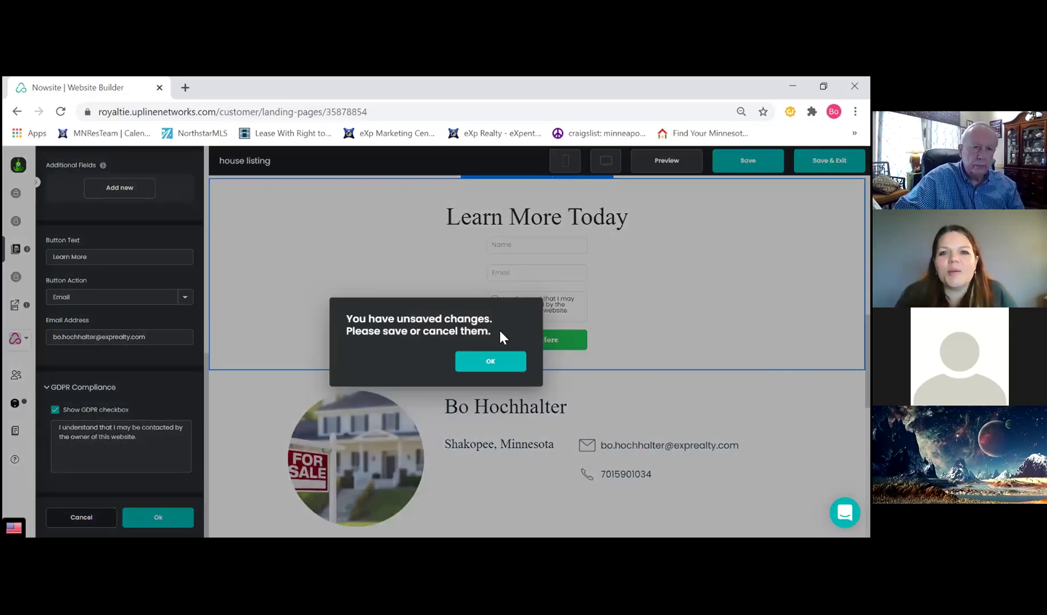
pyautogui.click(490, 361)
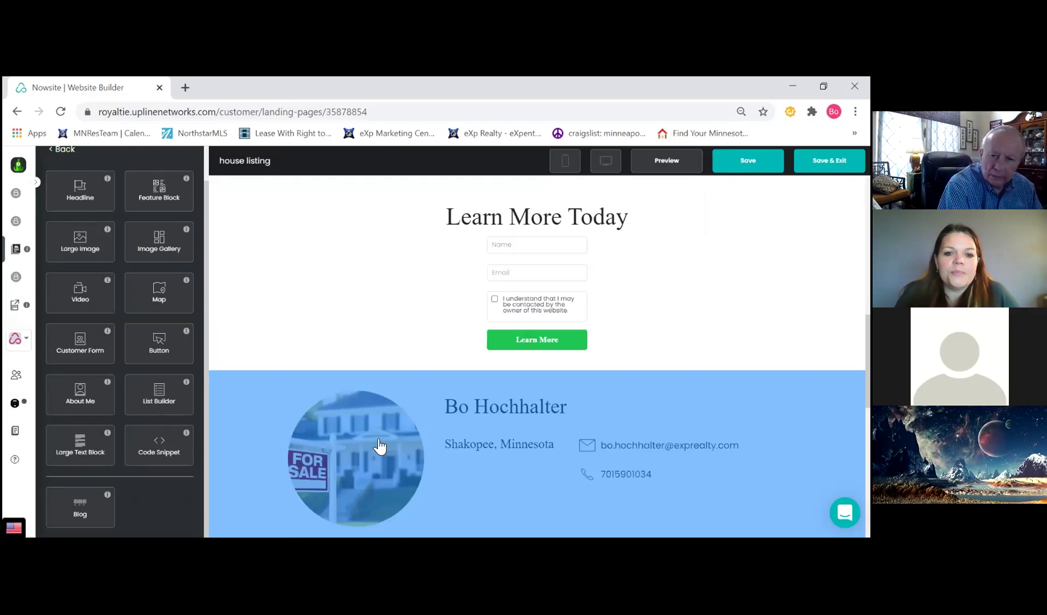
# Open the About Me settings and change the bio to 'Twin Cities. This is my bio.'
pyautogui.scroll(-1, 381, 438)
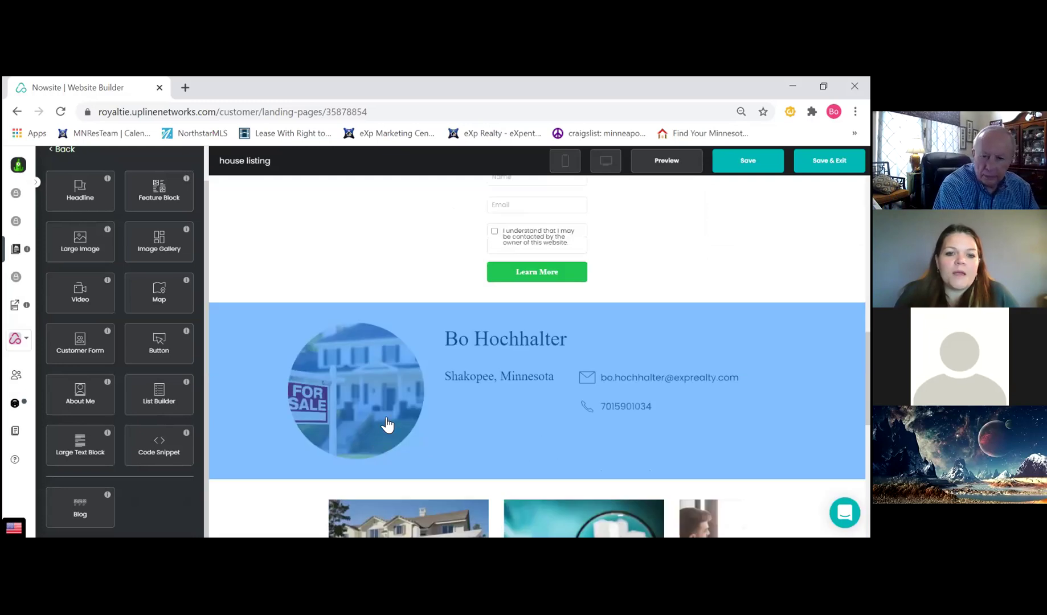
pyautogui.click(497, 337)
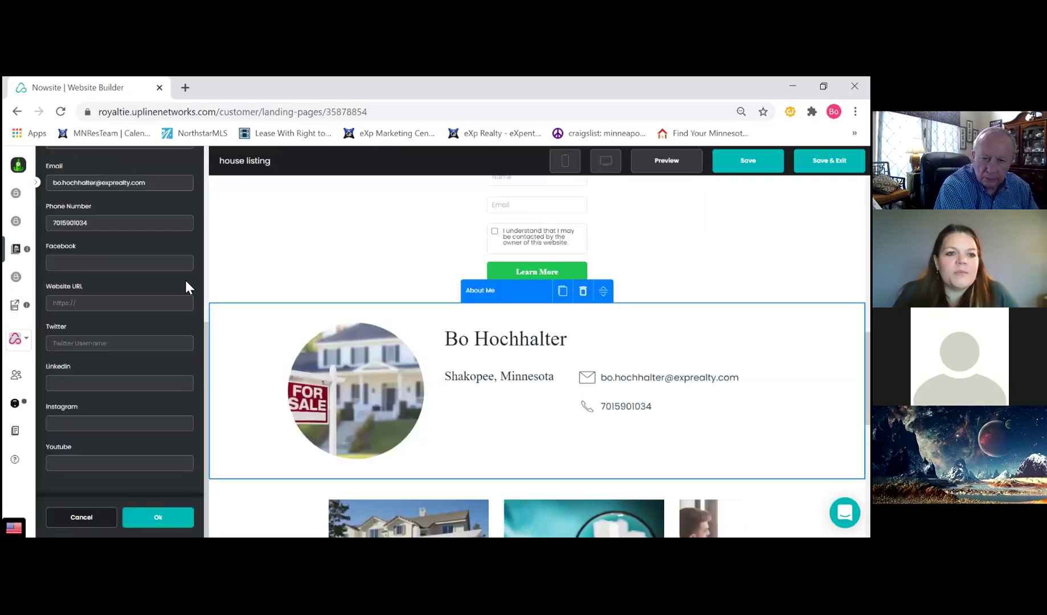
pyautogui.scroll(4, 131, 256)
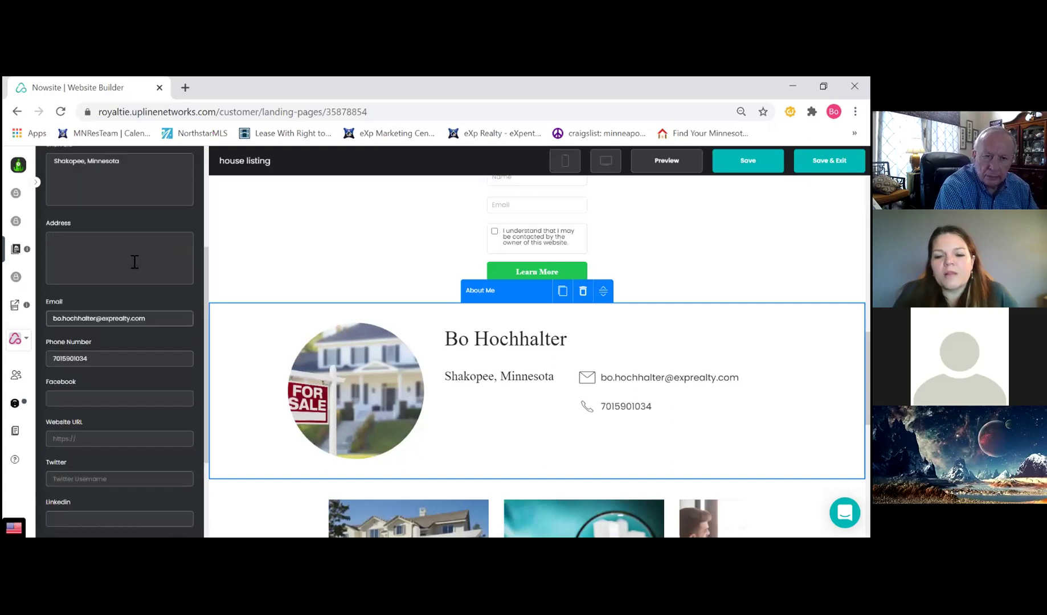
pyautogui.scroll(2, 137, 280)
pyautogui.scroll(-1, 135, 287)
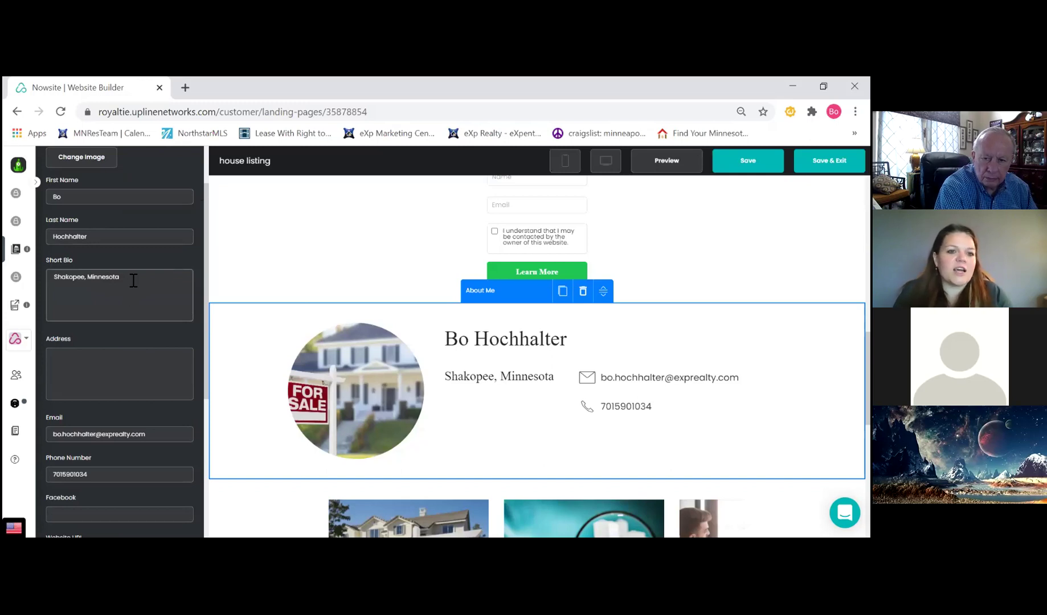
pyautogui.moveTo(135, 280); pyautogui.dragTo(60, 281)
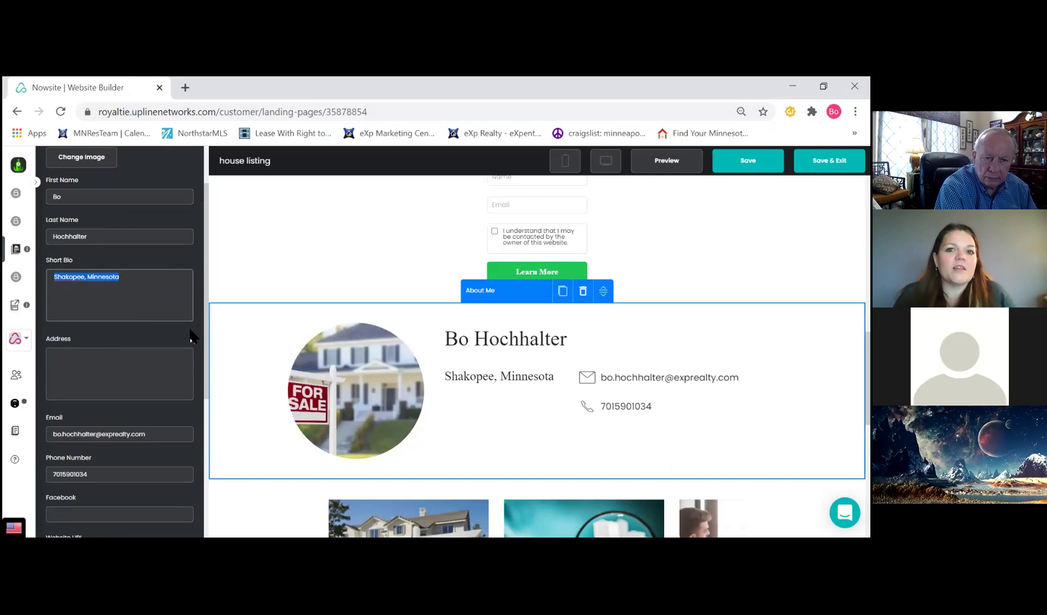
pyautogui.write('Tw')
pyautogui.press('BackSpace')
pyautogui.write('n Cities.')
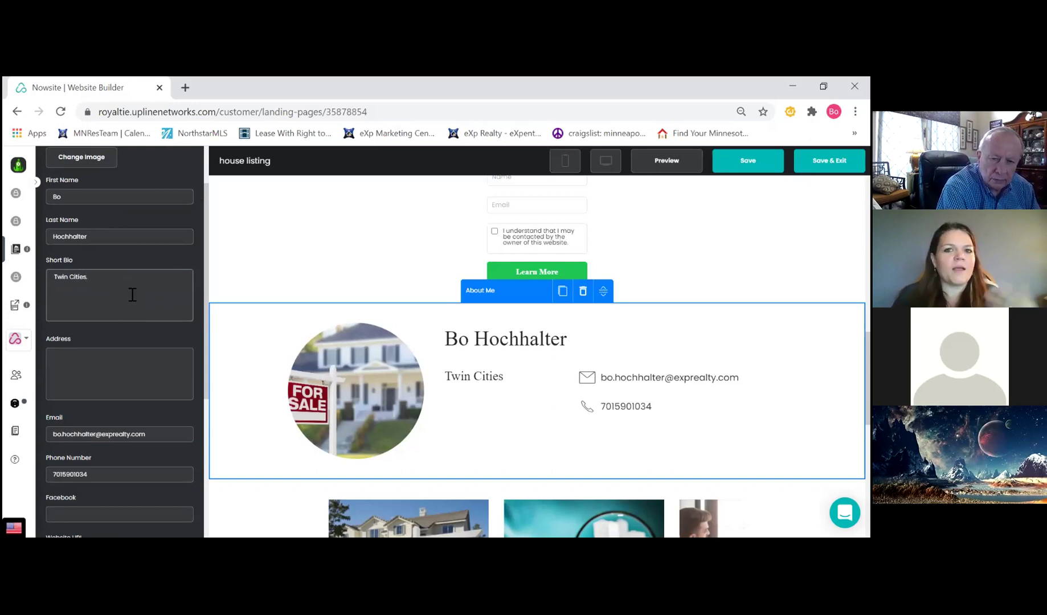
pyautogui.write('This i')
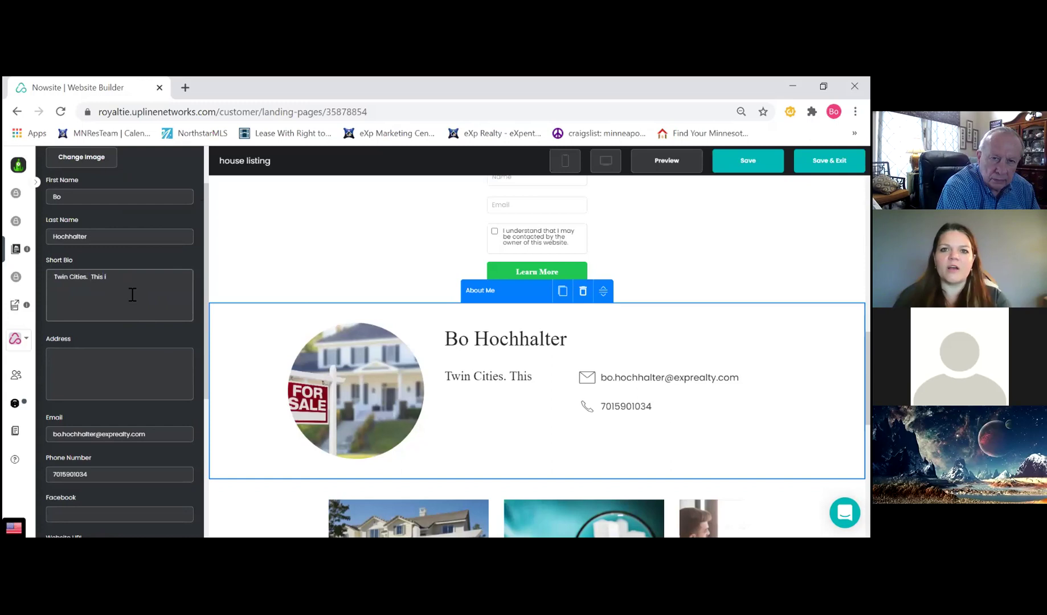
pyautogui.write('s my bio.')
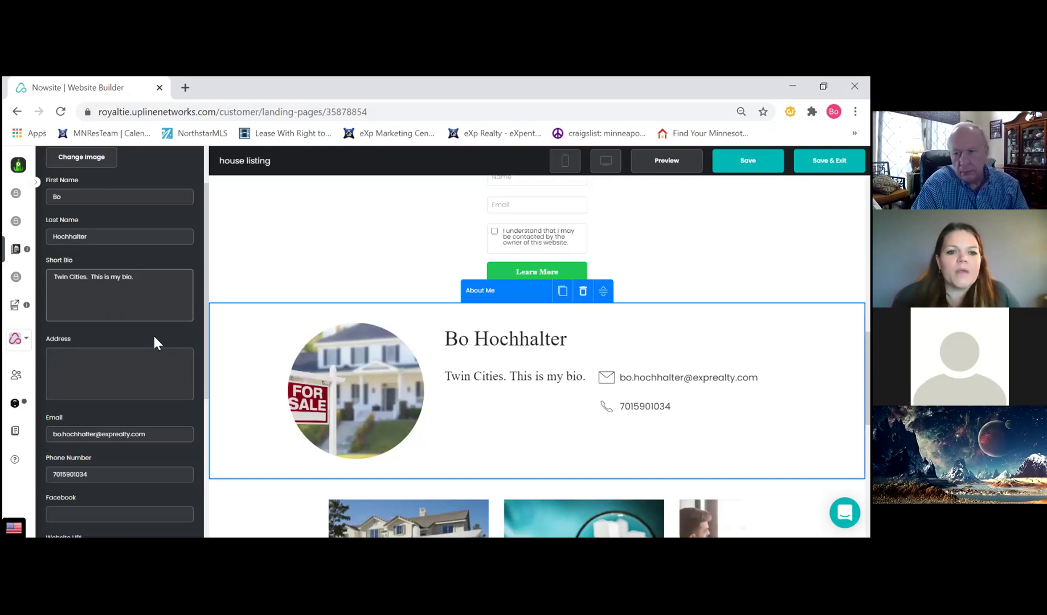
# Review the Email, Phone and social fields, then start replacing the About Me photo
pyautogui.scroll(-3, 157, 338)
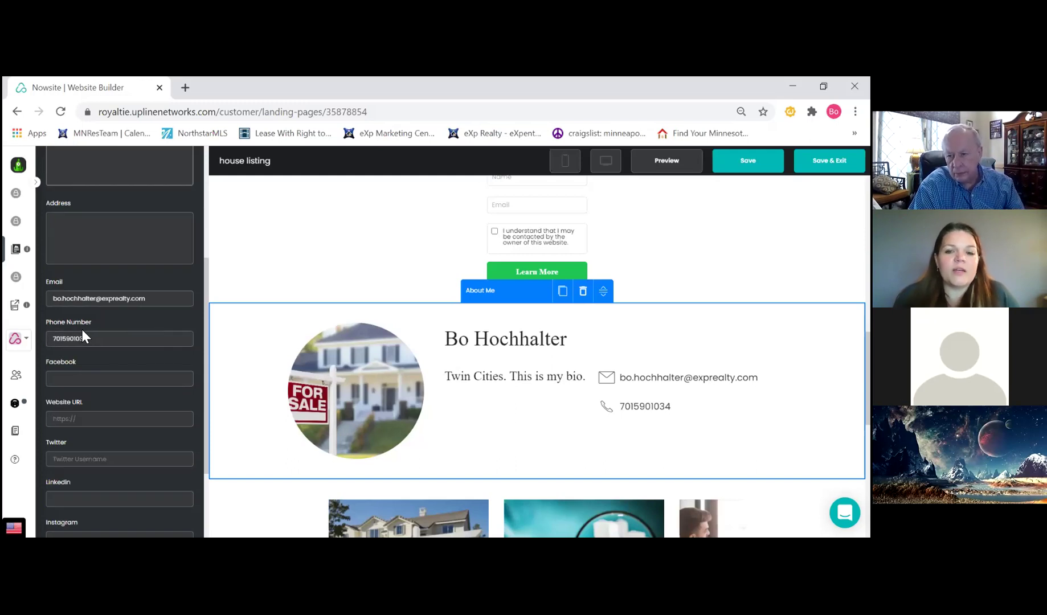
pyautogui.scroll(-3, 108, 347)
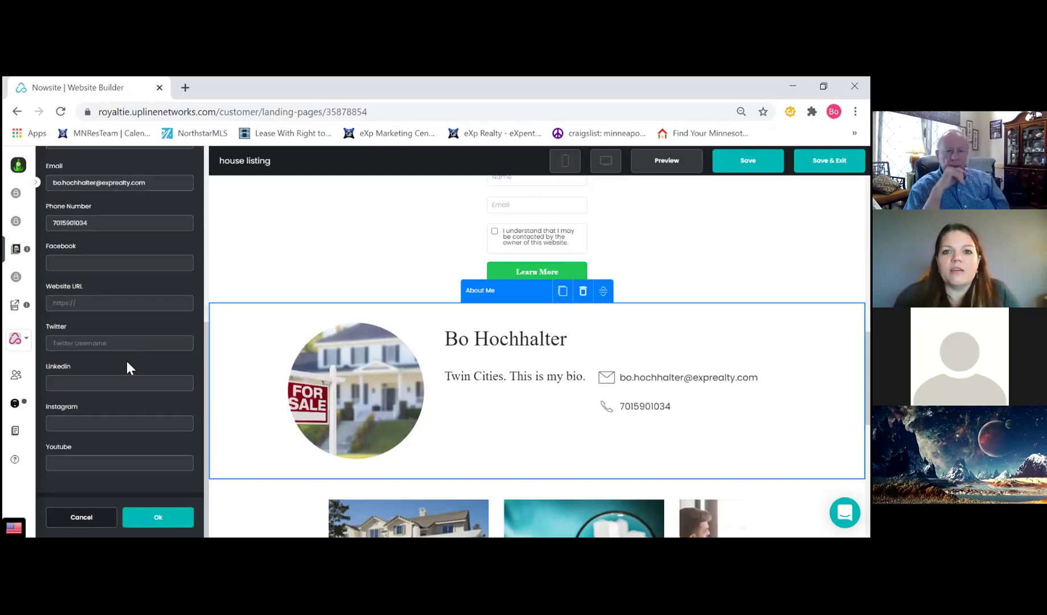
pyautogui.scroll(1, 126, 360)
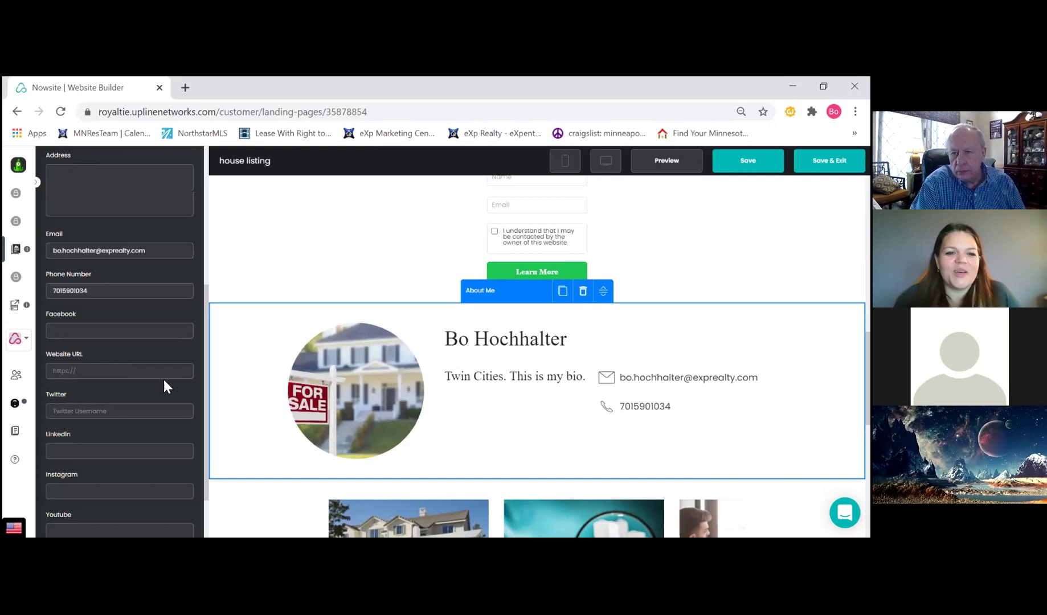
pyautogui.scroll(5, 147, 380)
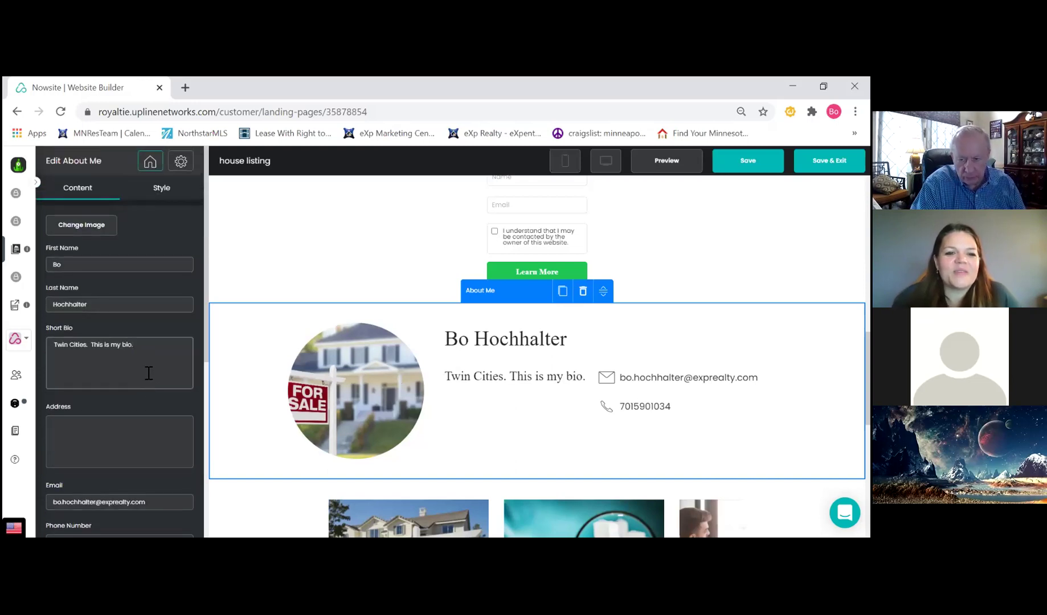
pyautogui.scroll(-4, 130, 359)
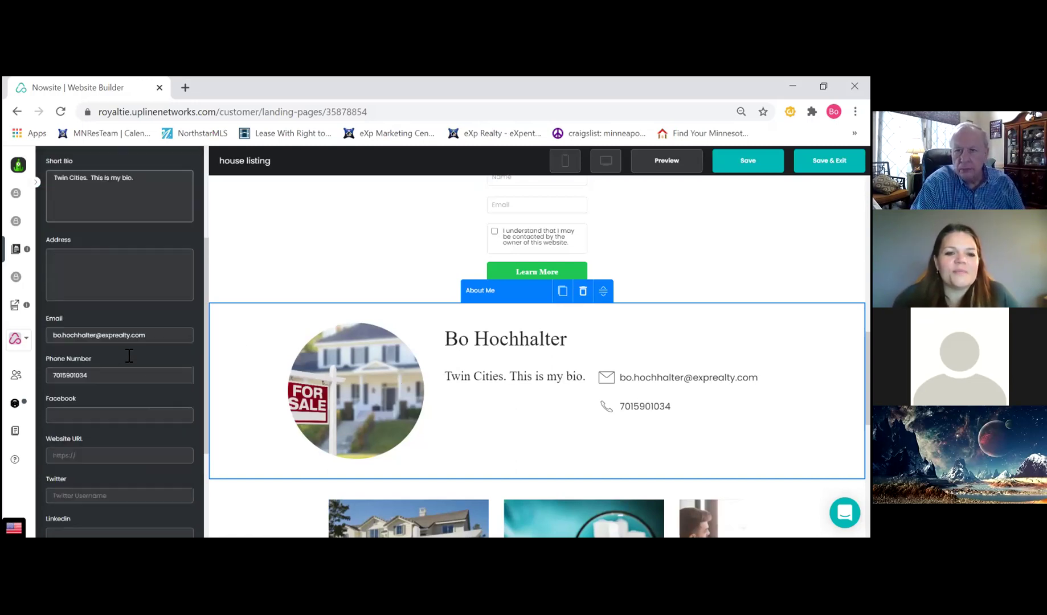
pyautogui.scroll(-2, 130, 359)
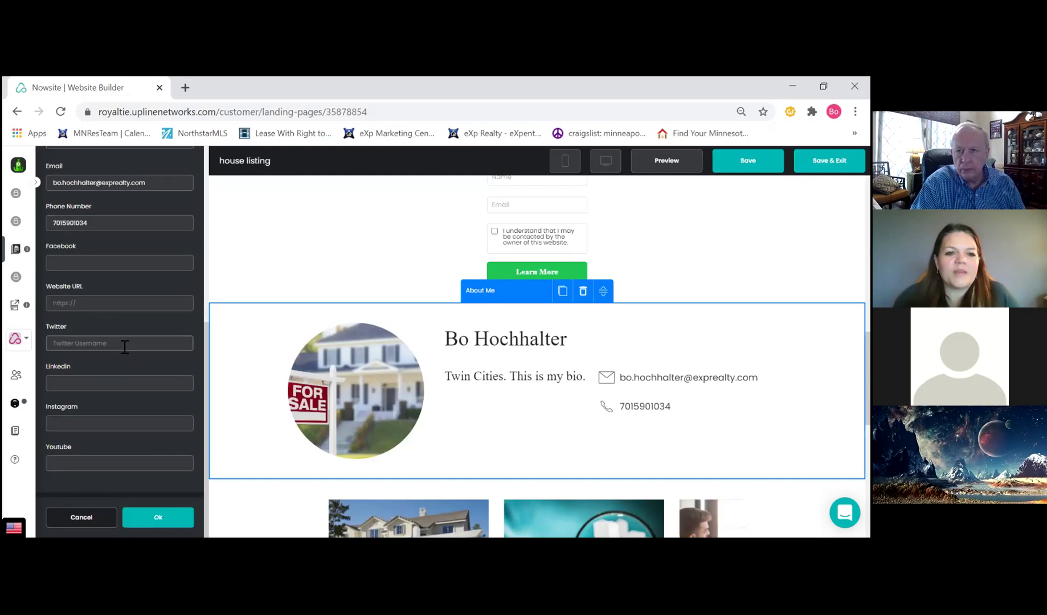
pyautogui.scroll(4, 141, 344)
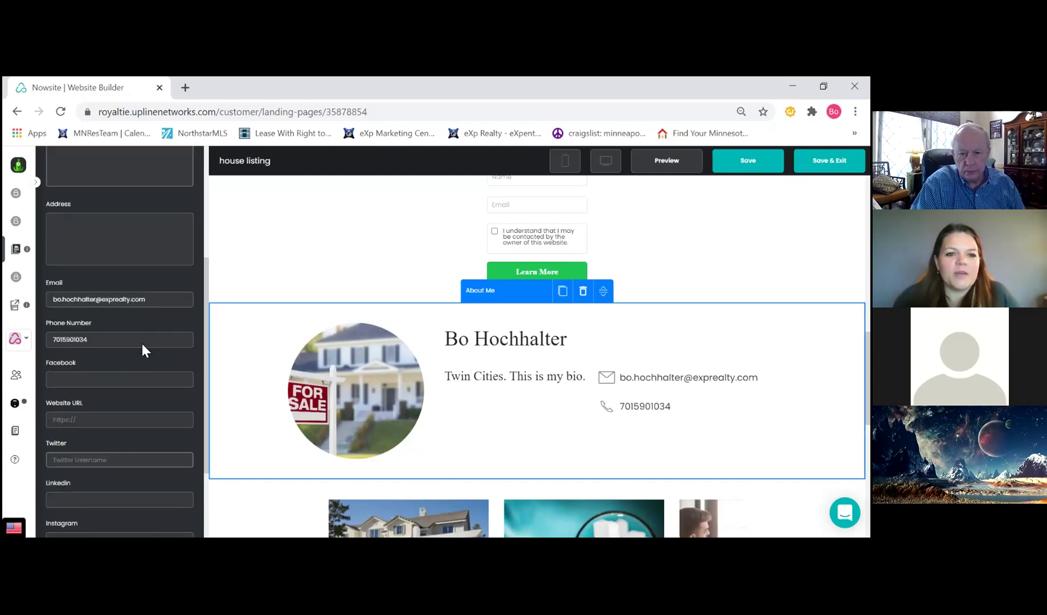
pyautogui.scroll(3, 144, 345)
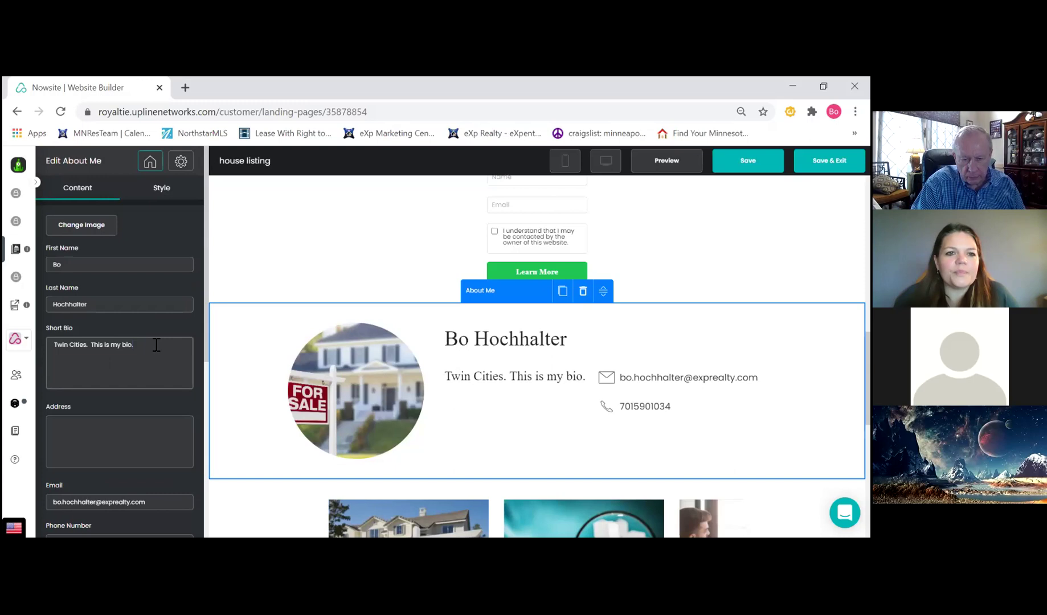
pyautogui.click(84, 224)
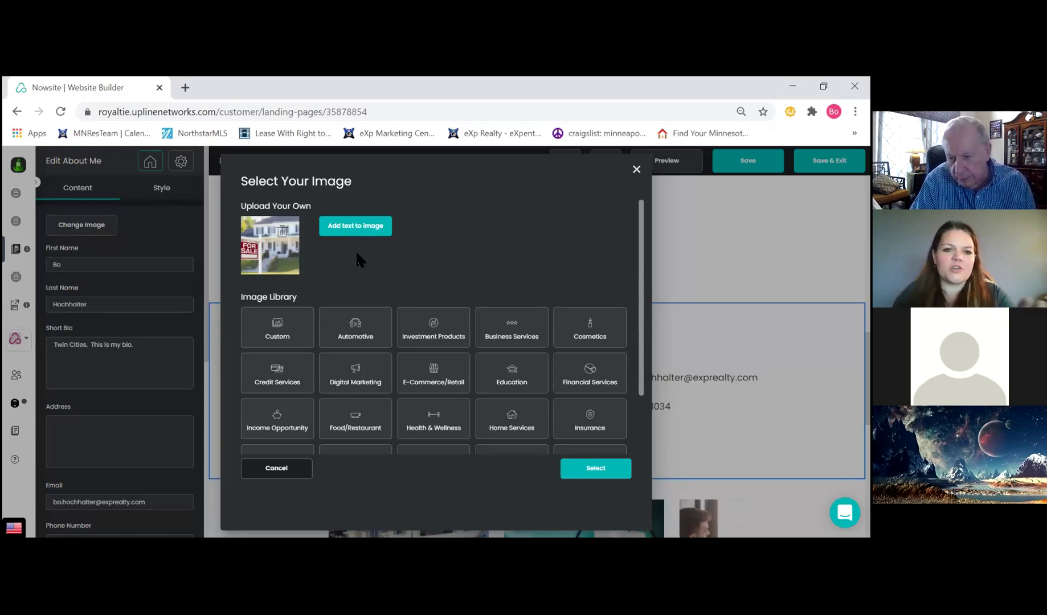
# Upload a headshot from the Desktop's Re_Max Headshots folder
pyautogui.click(263, 244)
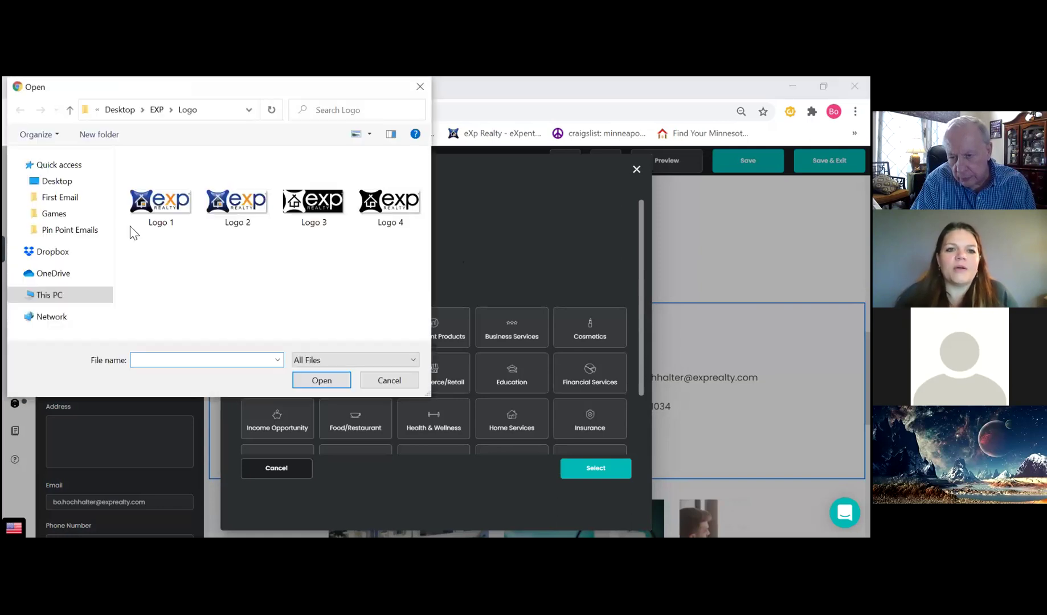
pyautogui.click(59, 182)
pyautogui.scroll(-3, 206, 236)
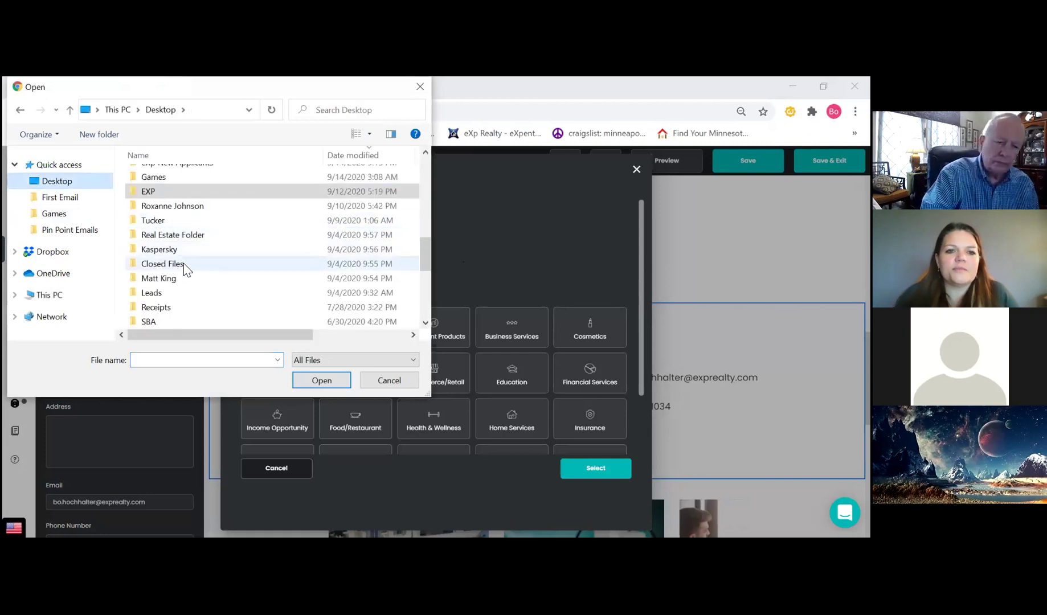
pyautogui.scroll(-2, 188, 266)
pyautogui.scroll(1, 190, 266)
pyautogui.scroll(1, 194, 254)
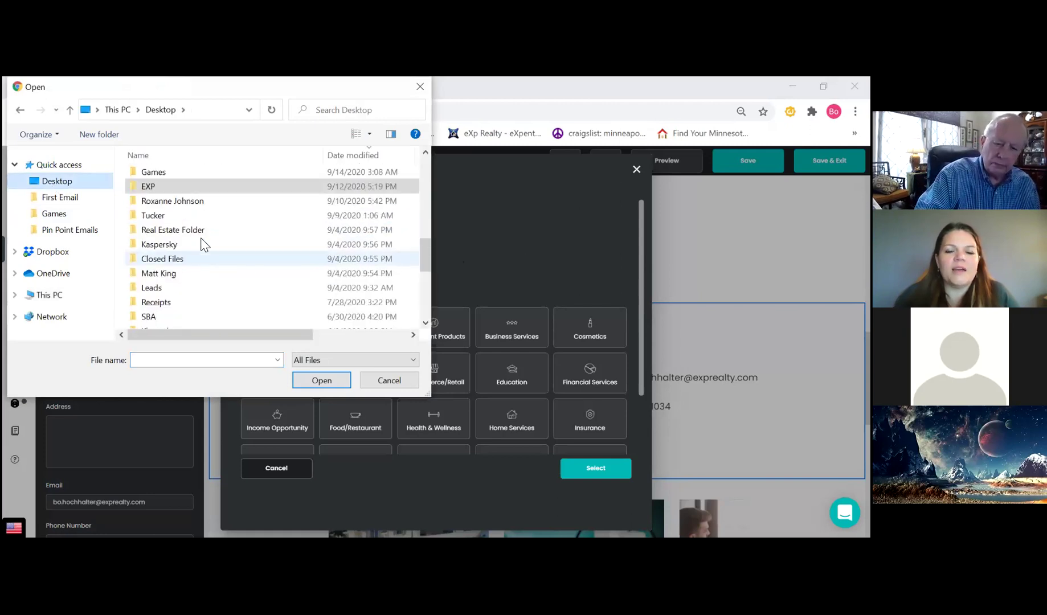
pyautogui.doubleClick(181, 229)
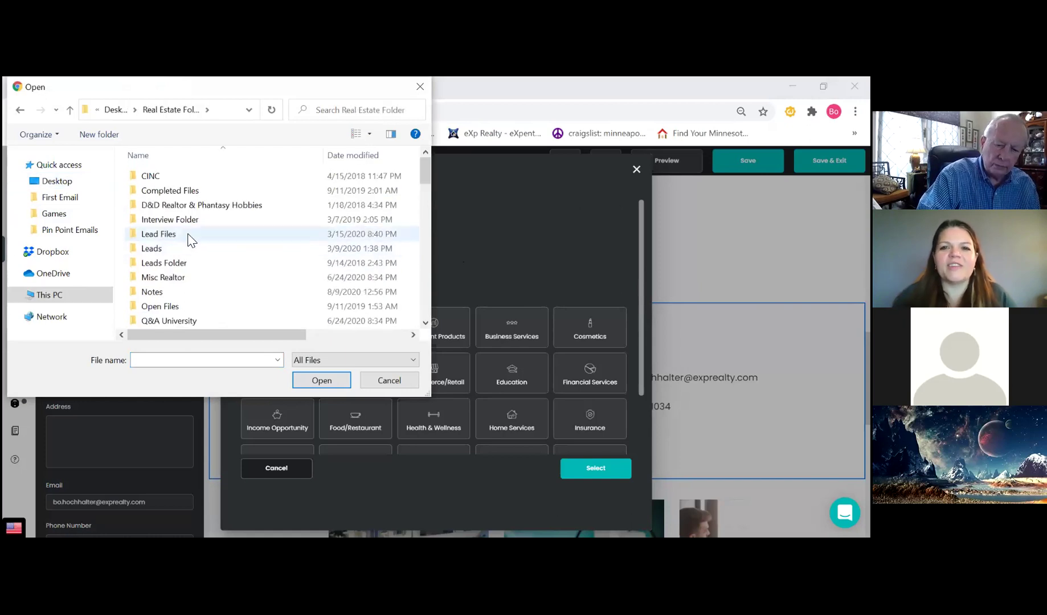
pyautogui.scroll(-2, 187, 239)
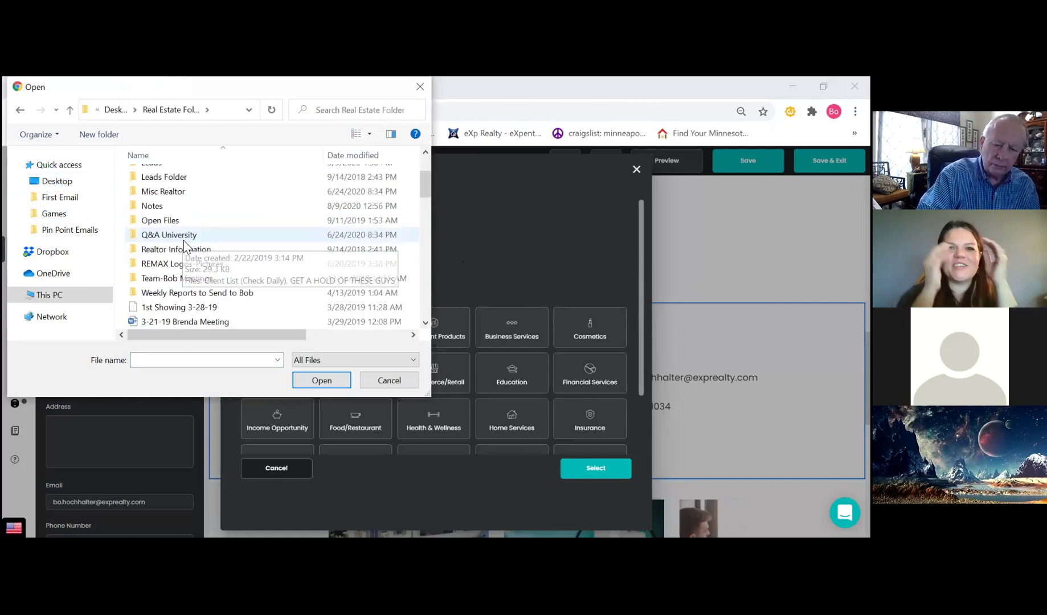
pyautogui.doubleClick(174, 266)
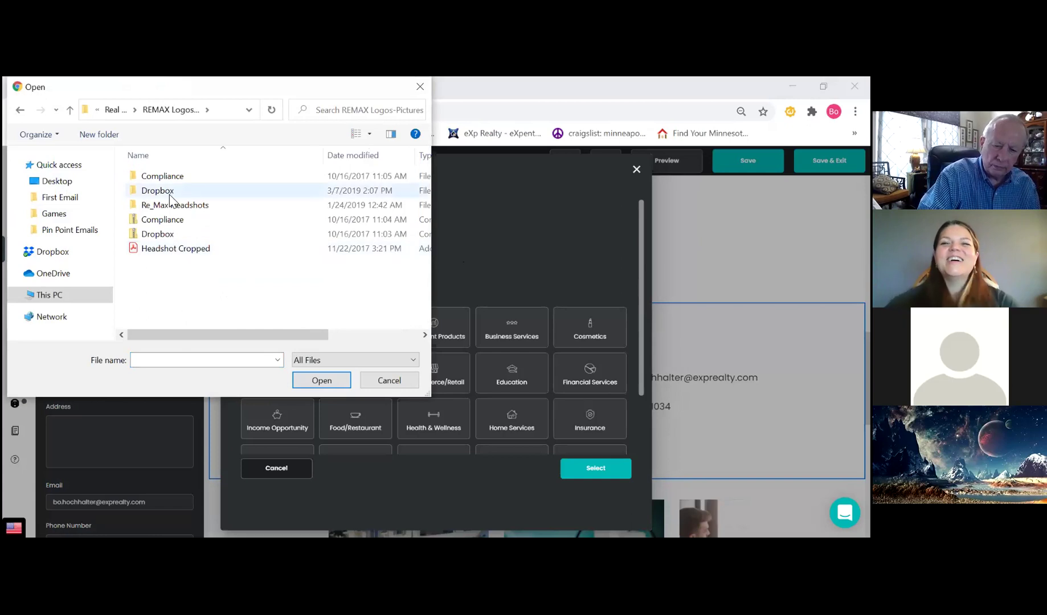
pyautogui.doubleClick(162, 212)
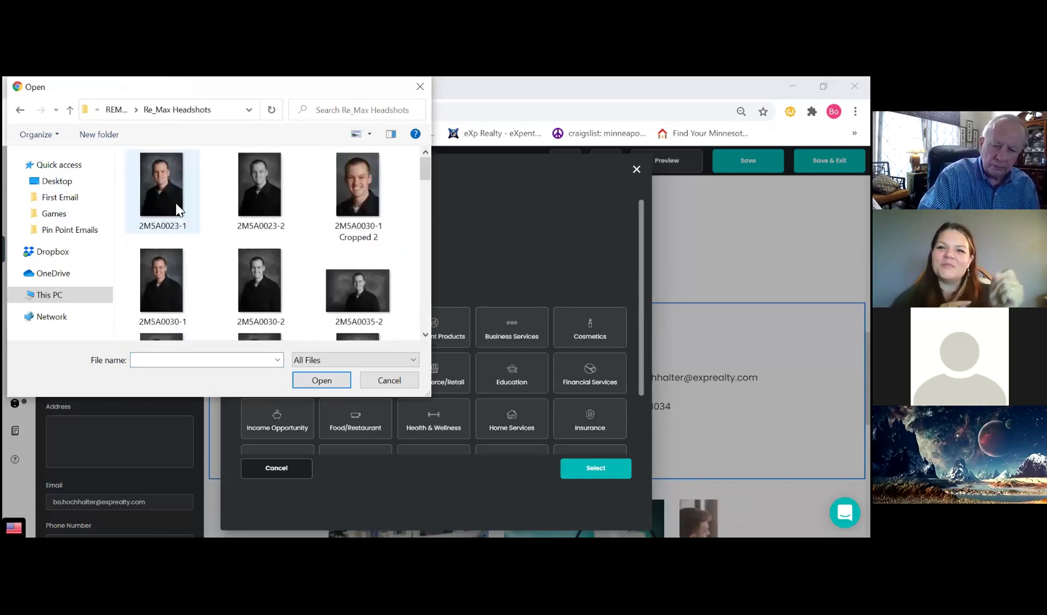
pyautogui.click(358, 199)
pyautogui.click(327, 380)
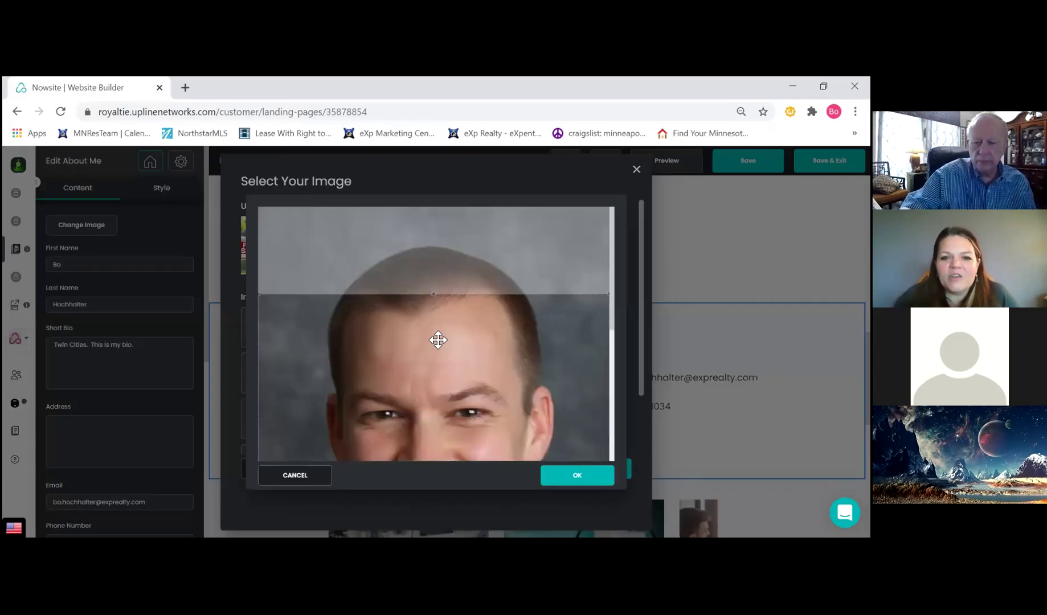
# Confirm the headshot crop and use it as the About Me photo
pyautogui.scroll(-3, 437, 341)
pyautogui.scroll(-3, 438, 355)
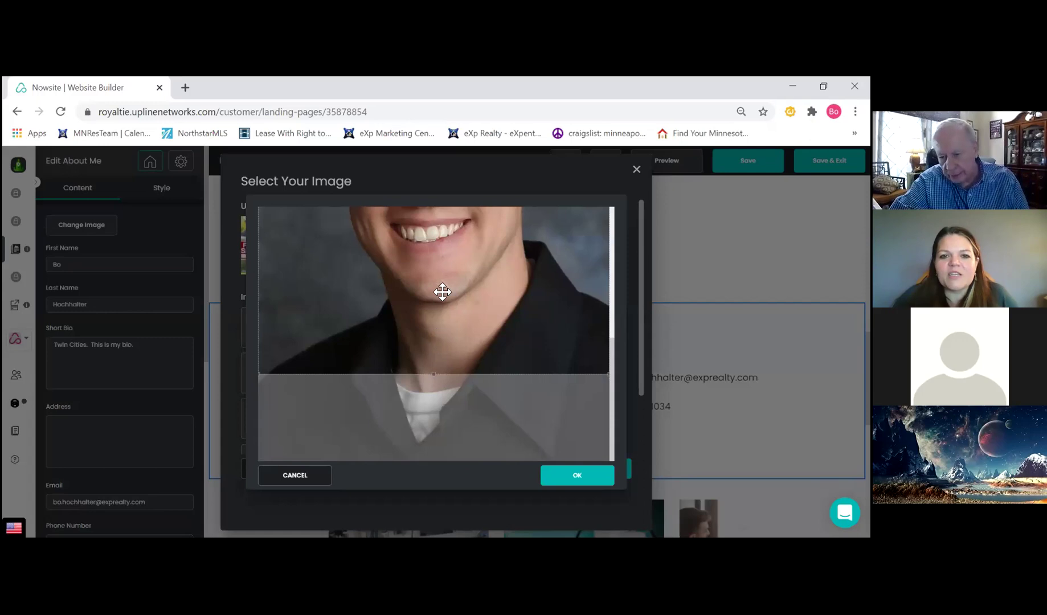
pyautogui.scroll(5, 443, 393)
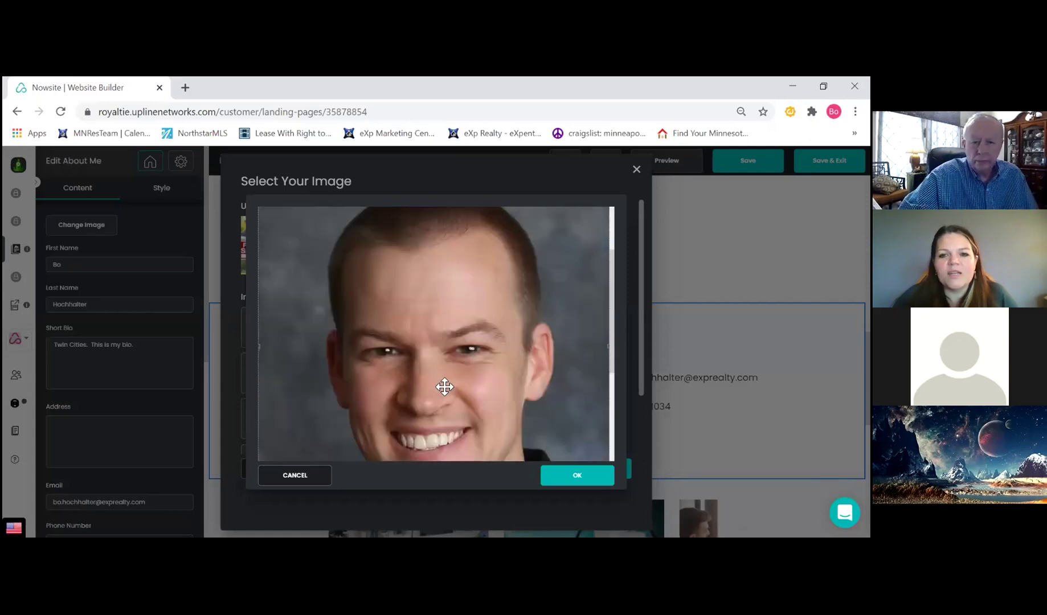
pyautogui.scroll(-3, 453, 376)
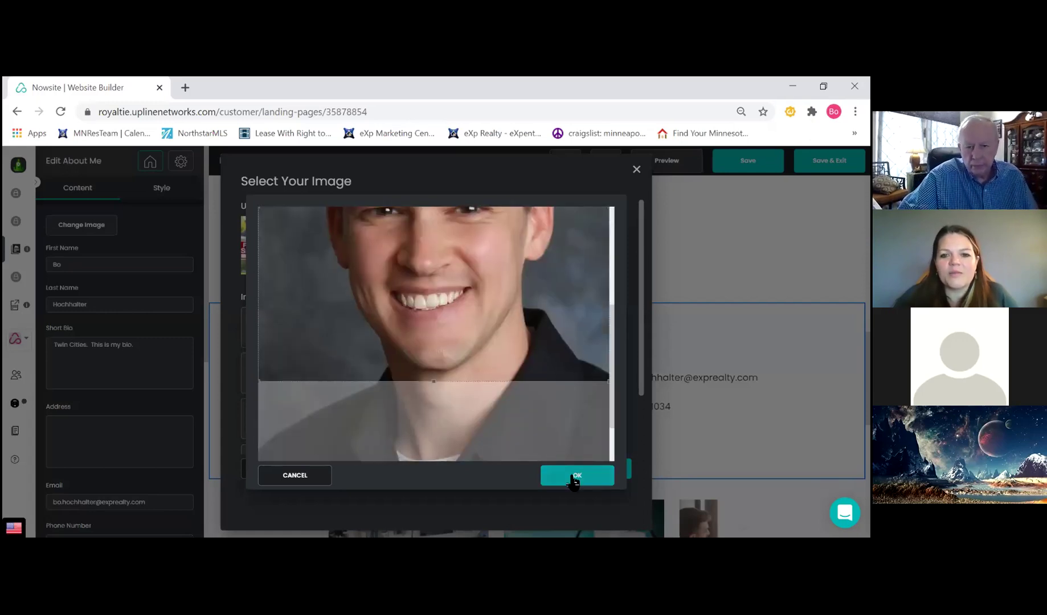
pyautogui.click(569, 478)
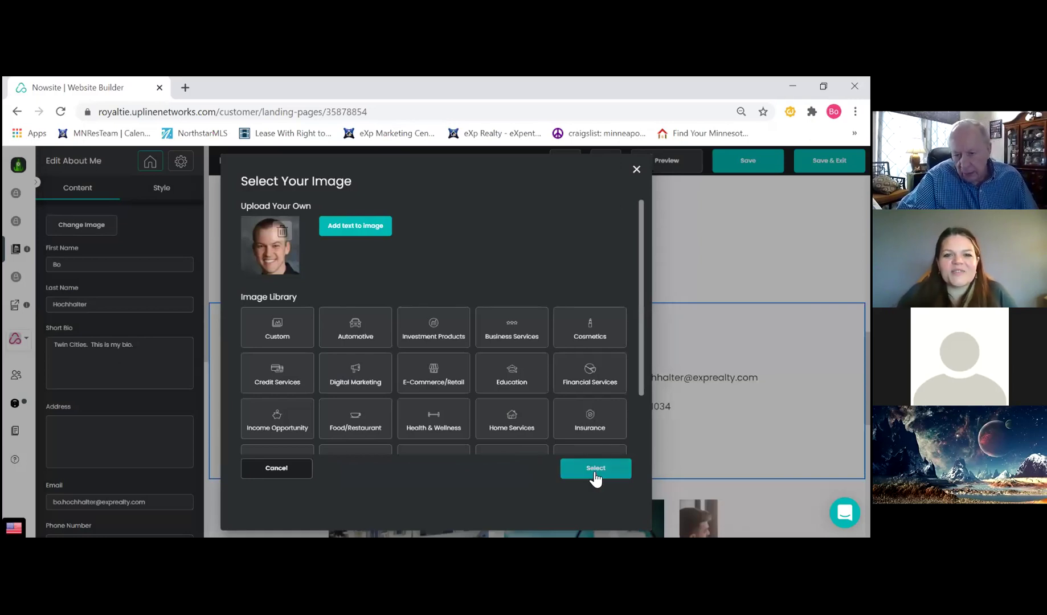
pyautogui.click(591, 472)
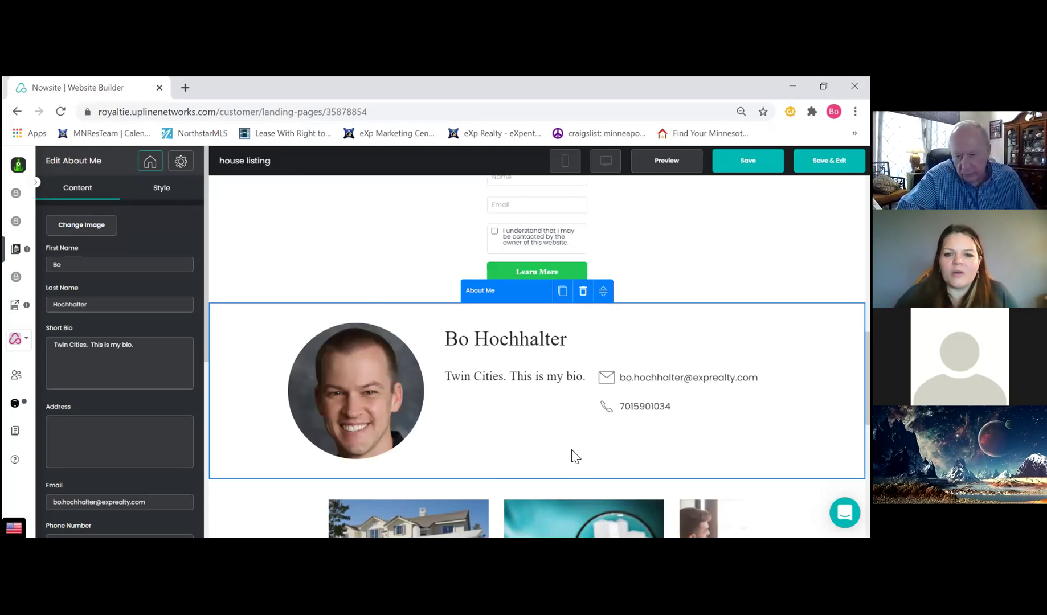
# Apply the About Me changes past the unsaved-changes warning, then select the questions form
pyautogui.scroll(-1, 572, 453)
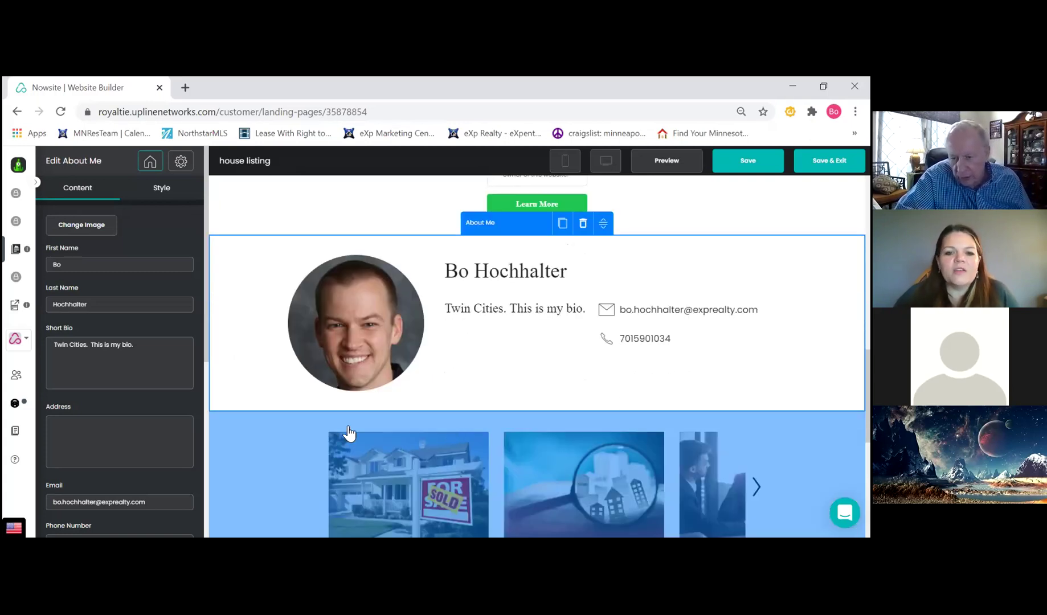
pyautogui.scroll(-2, 281, 437)
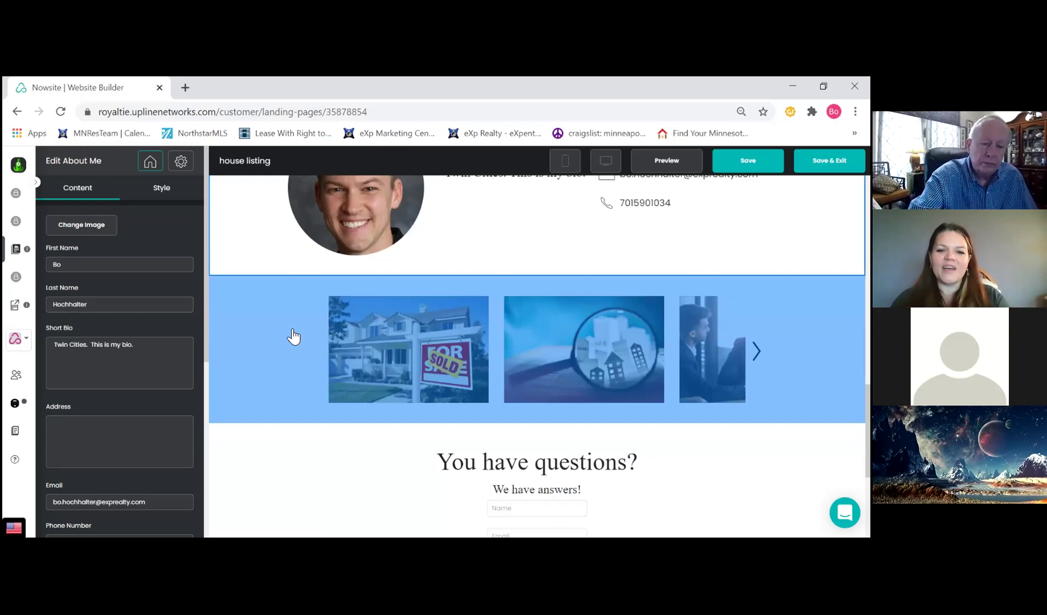
pyautogui.scroll(-3, 307, 336)
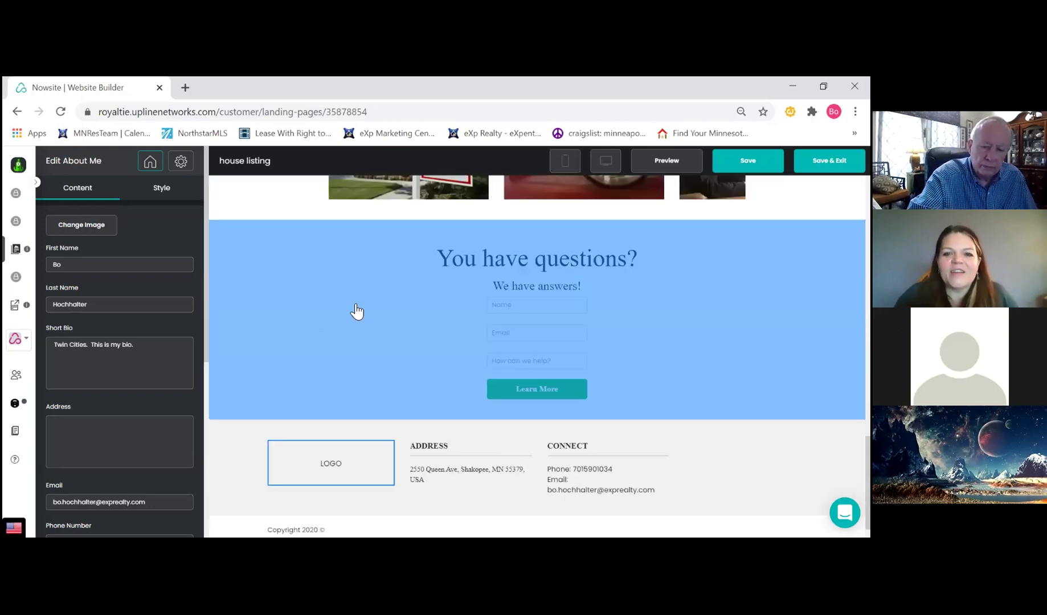
pyautogui.click(363, 320)
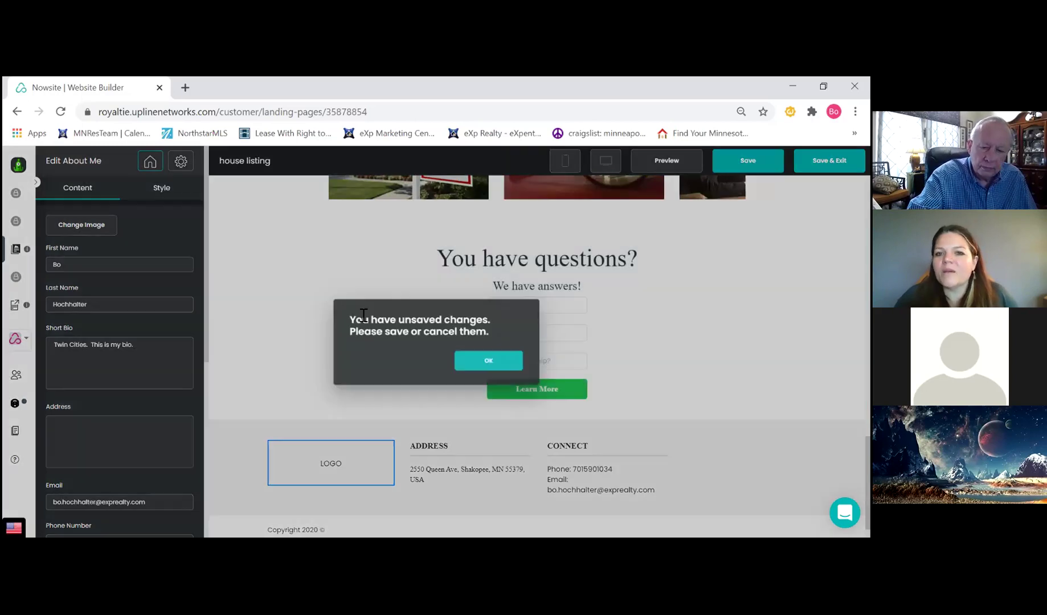
pyautogui.click(485, 364)
pyautogui.click(829, 160)
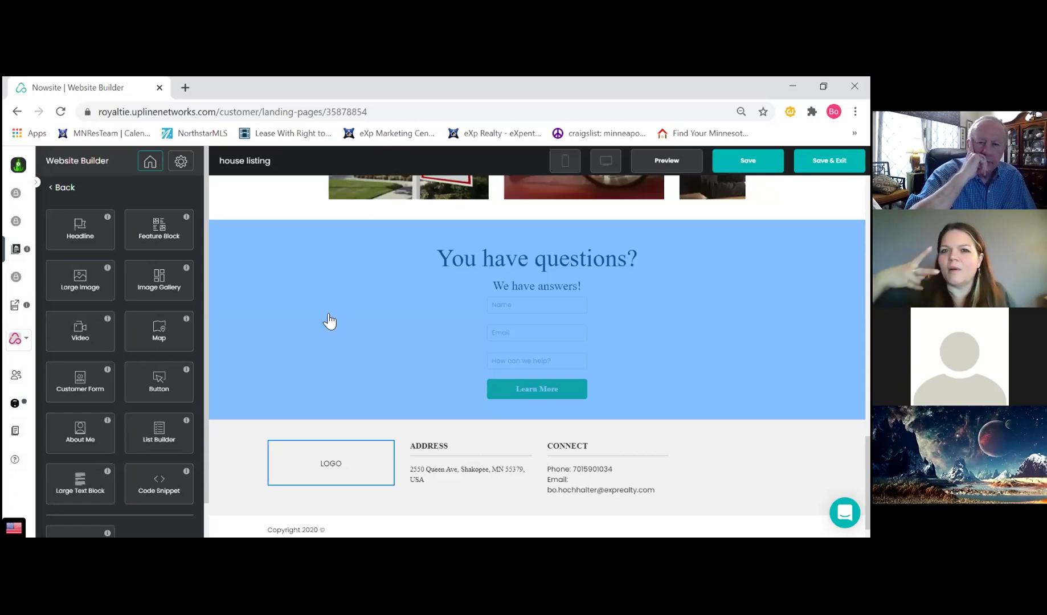
pyautogui.click(327, 312)
# Enable the Show GDPR checkbox option under GDPR Compliance for the questions form
pyautogui.scroll(-6, 146, 326)
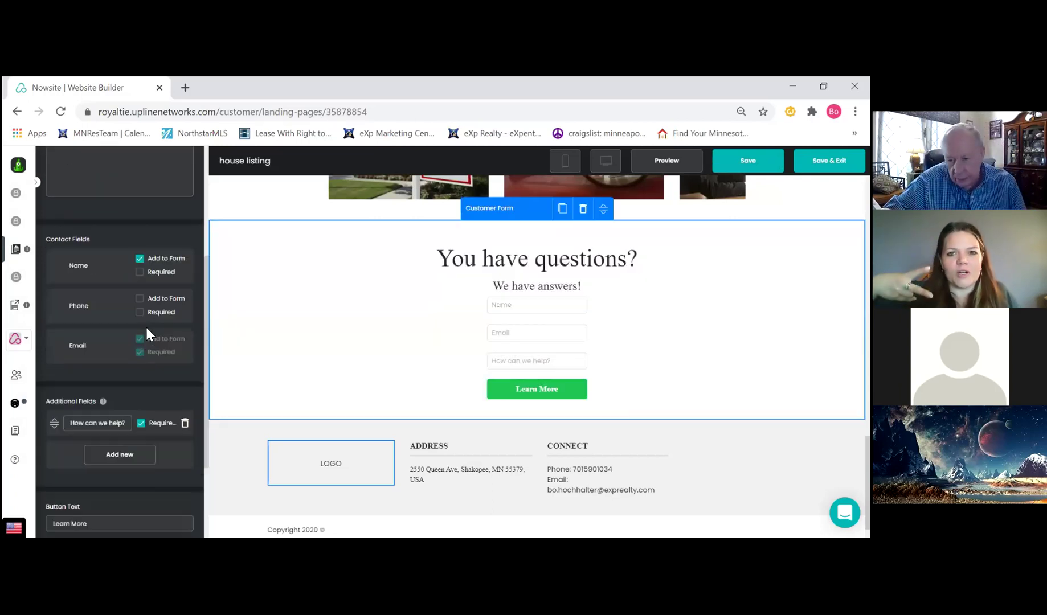
pyautogui.click(84, 482)
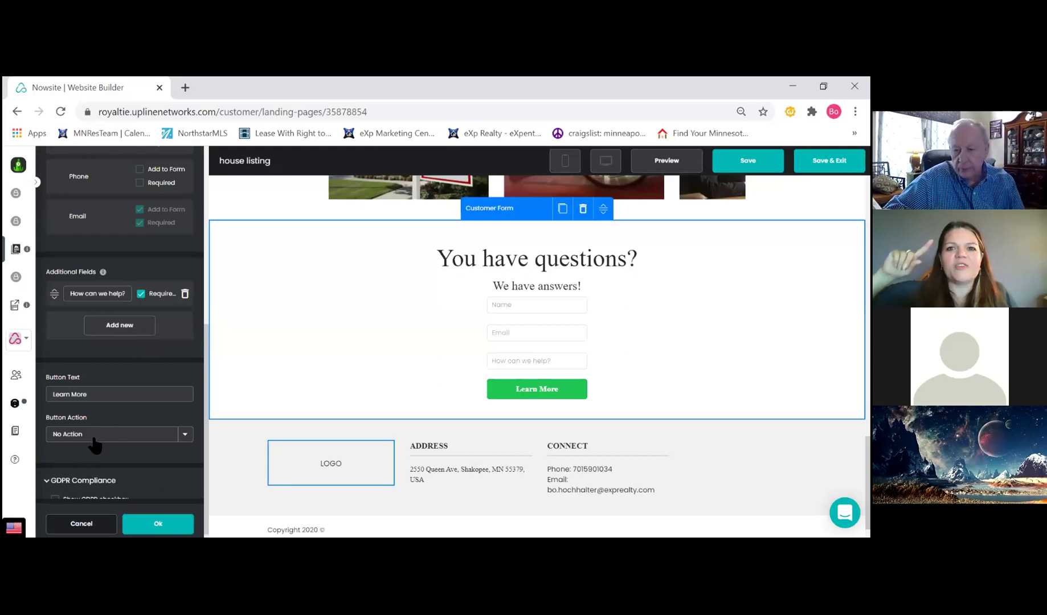
pyautogui.scroll(-2, 93, 445)
pyautogui.click(55, 411)
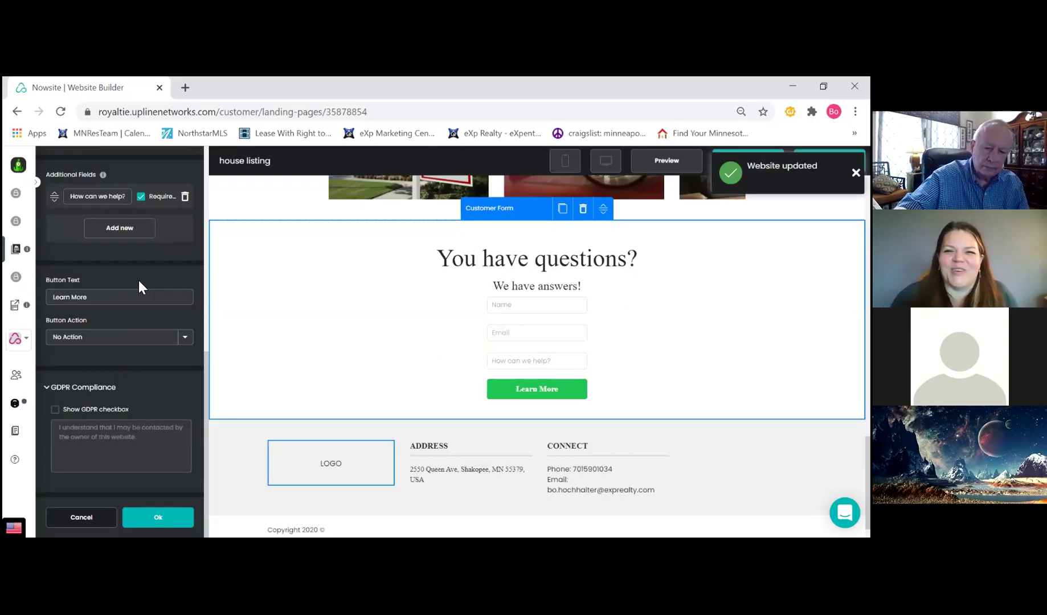
pyautogui.click(55, 410)
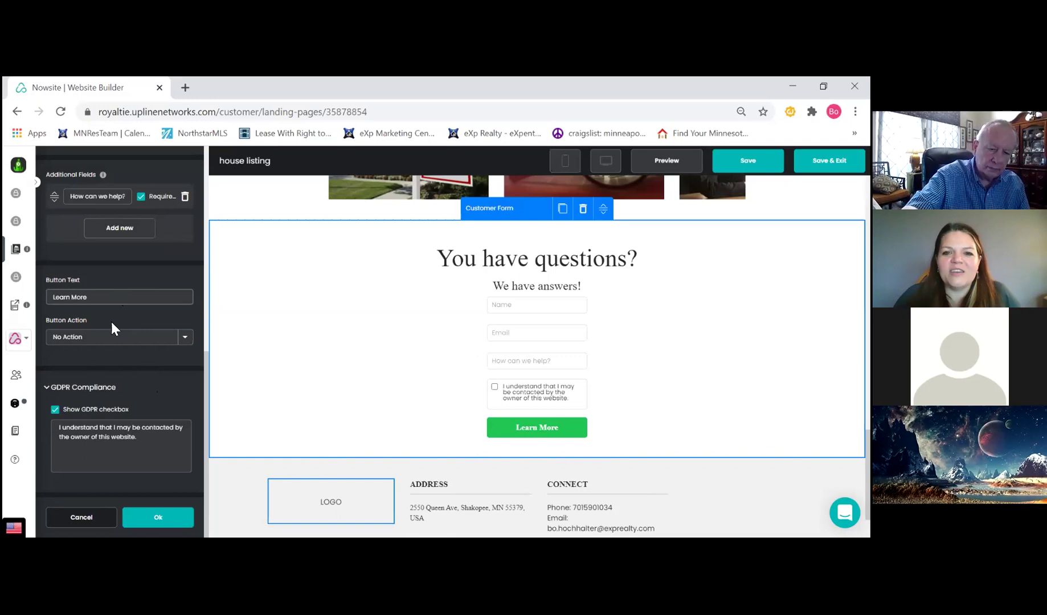
# Keep the Learn More button action as No Action and apply the form changes
pyautogui.click(110, 341)
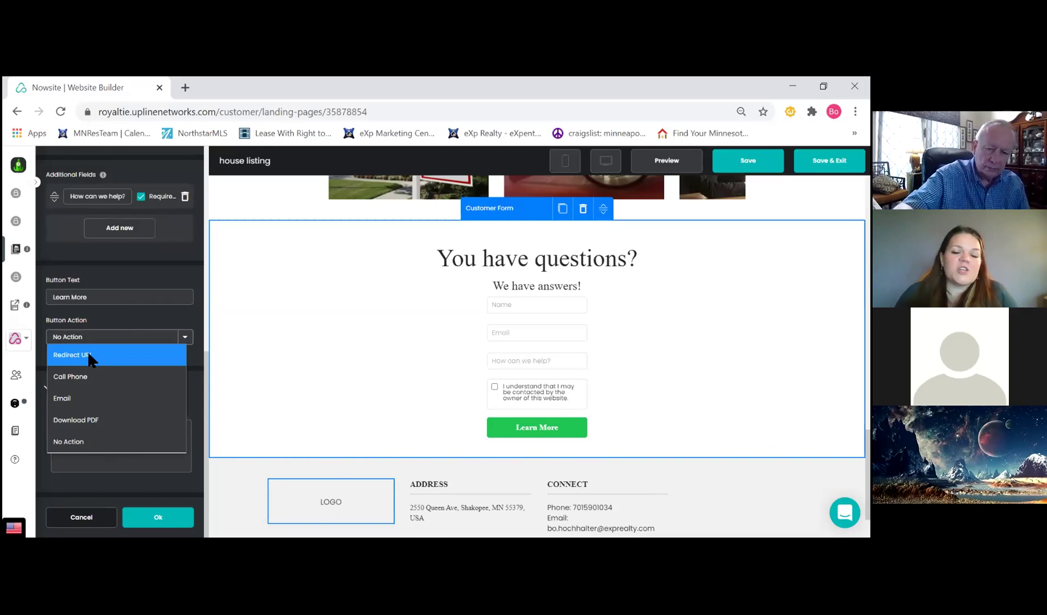
pyautogui.click(174, 264)
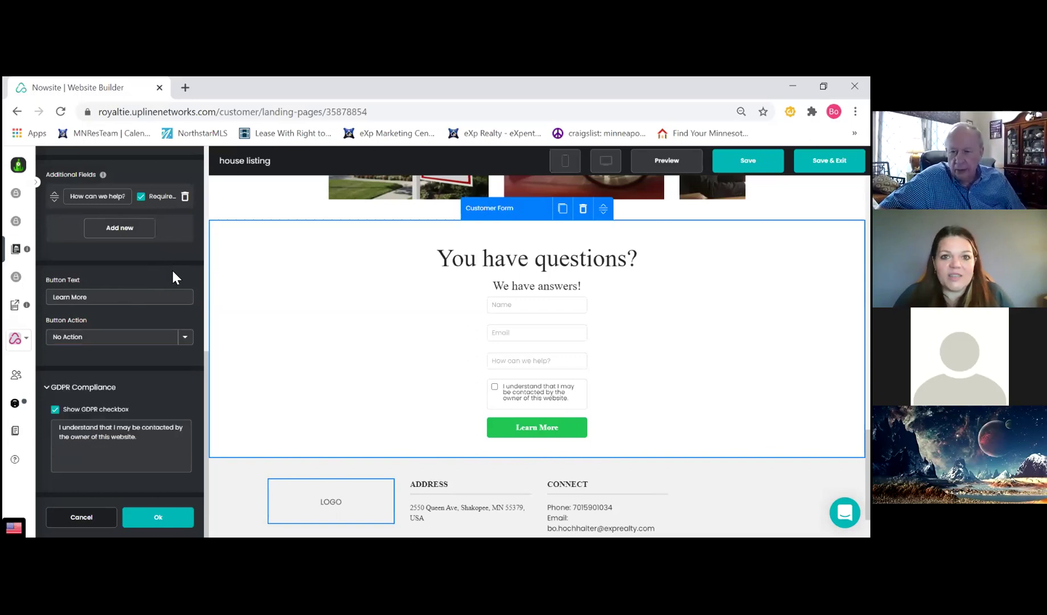
pyautogui.click(139, 340)
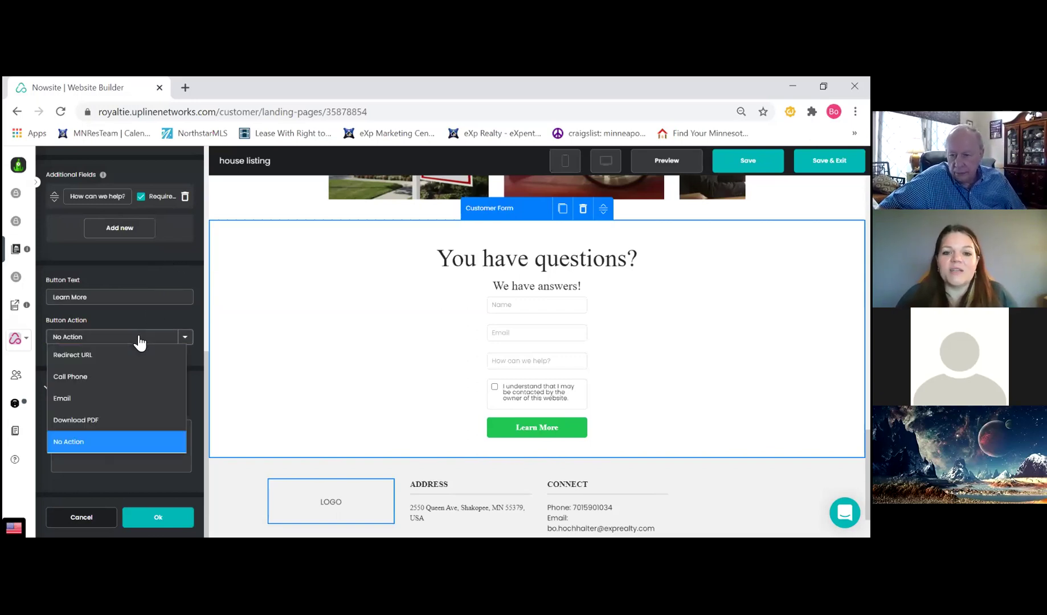
pyautogui.click(176, 260)
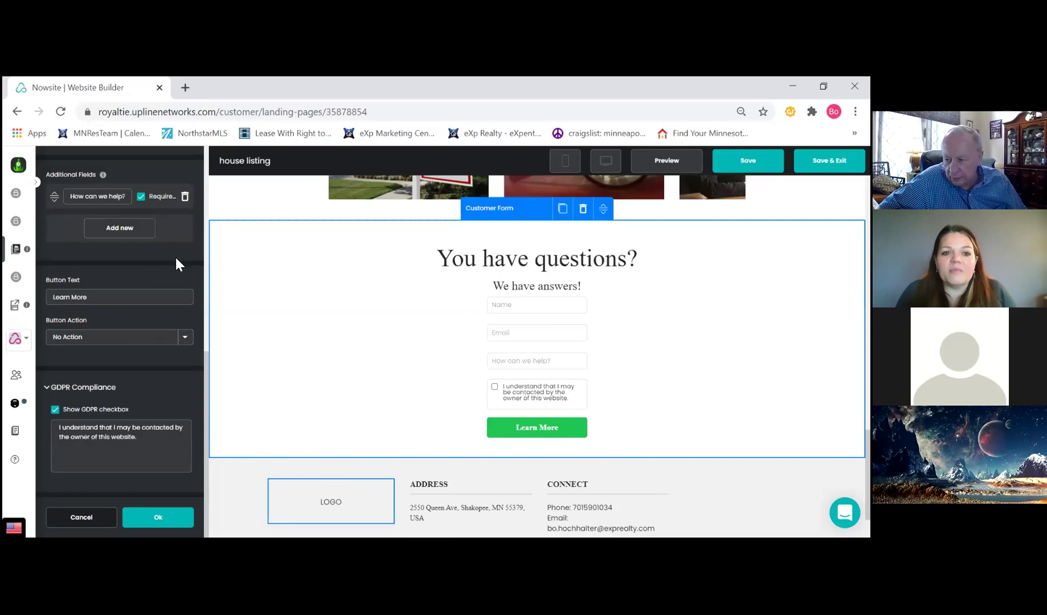
pyautogui.scroll(-2, 341, 387)
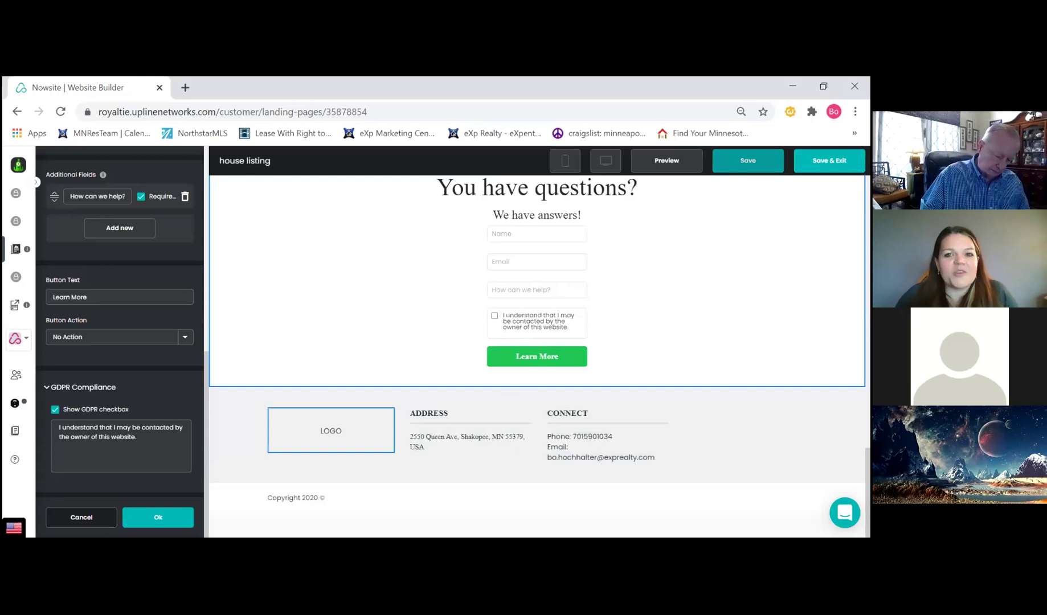
pyautogui.click(748, 160)
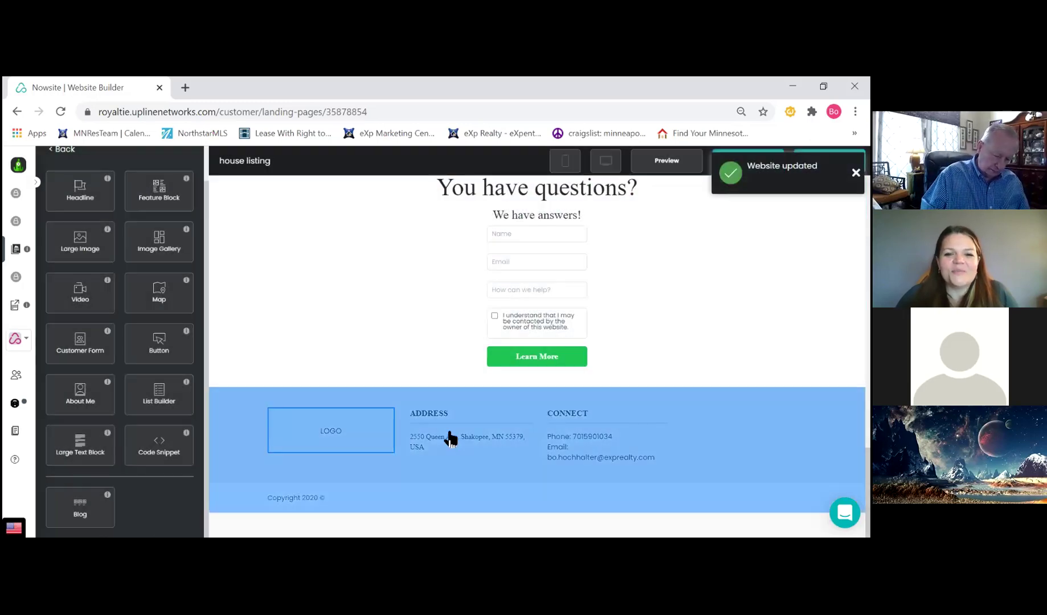
# Select the footer section and choose Upload Image for its logo
pyautogui.click(450, 436)
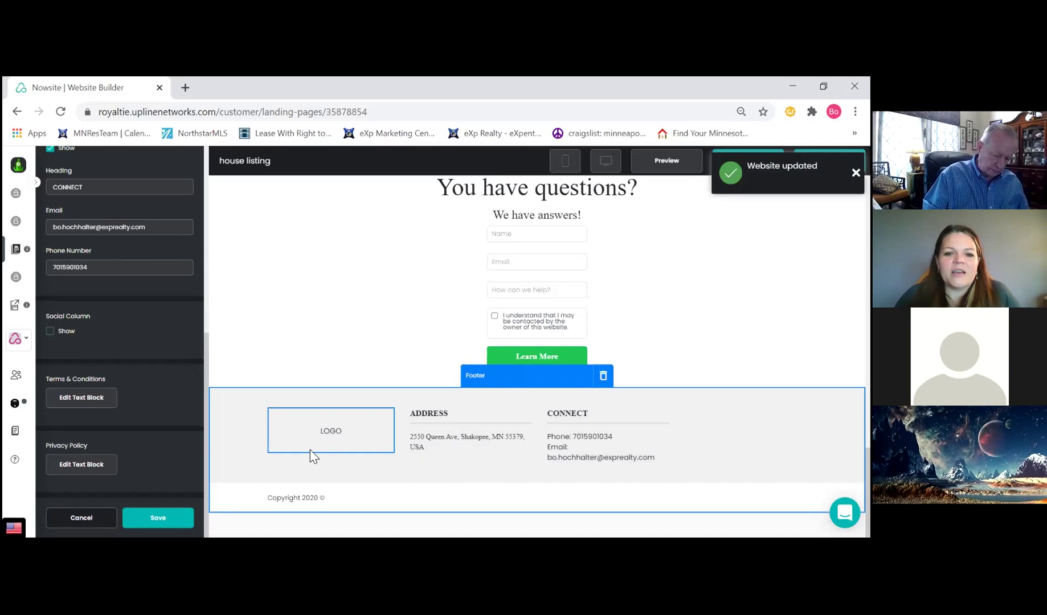
pyautogui.scroll(4, 104, 350)
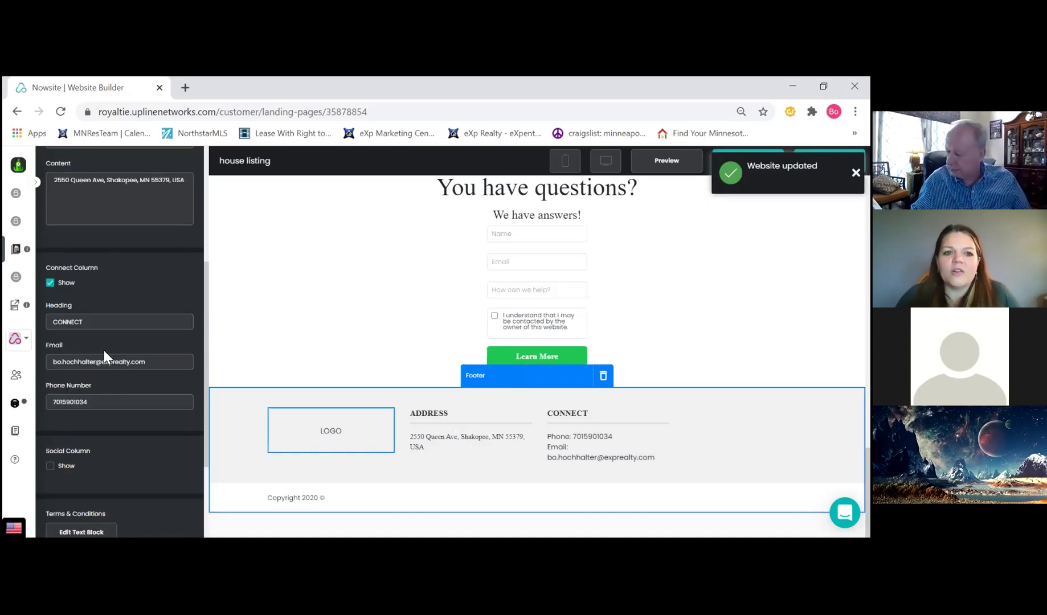
pyautogui.scroll(3, 111, 347)
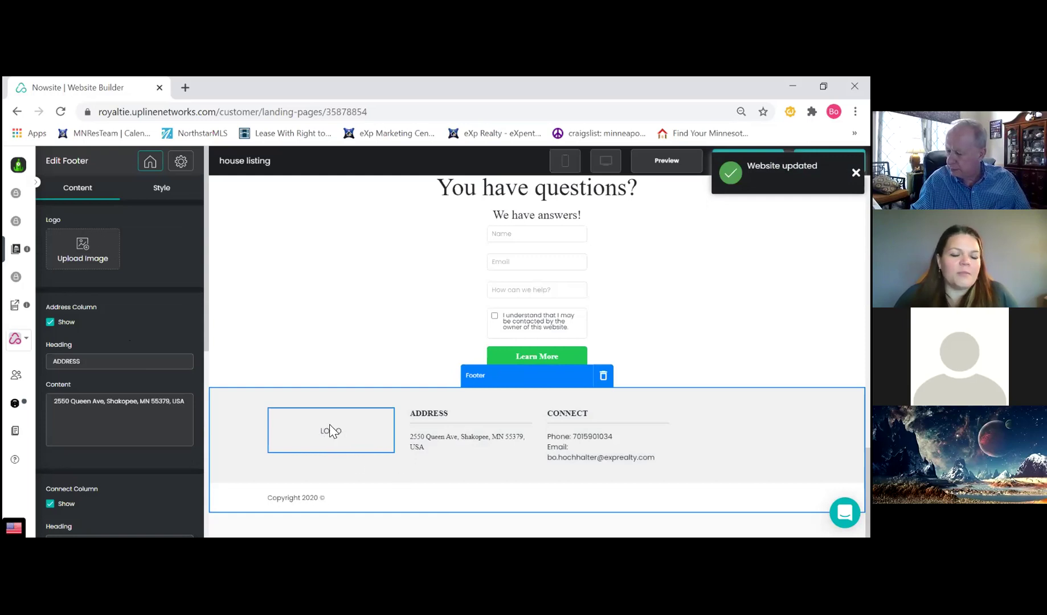
pyautogui.click(85, 253)
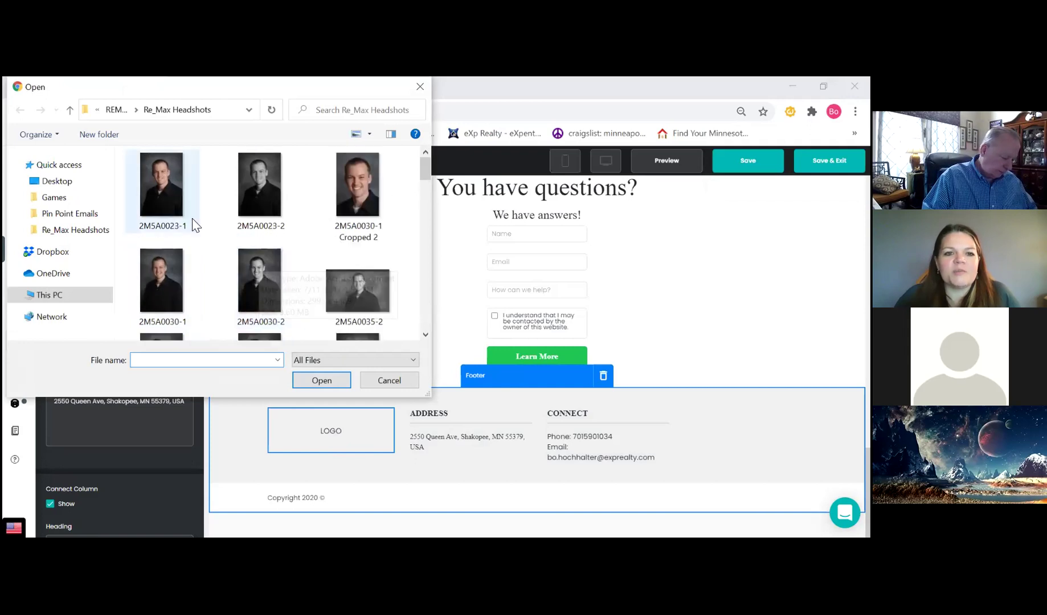
pyautogui.scroll(-1, 228, 251)
pyautogui.scroll(1, 273, 262)
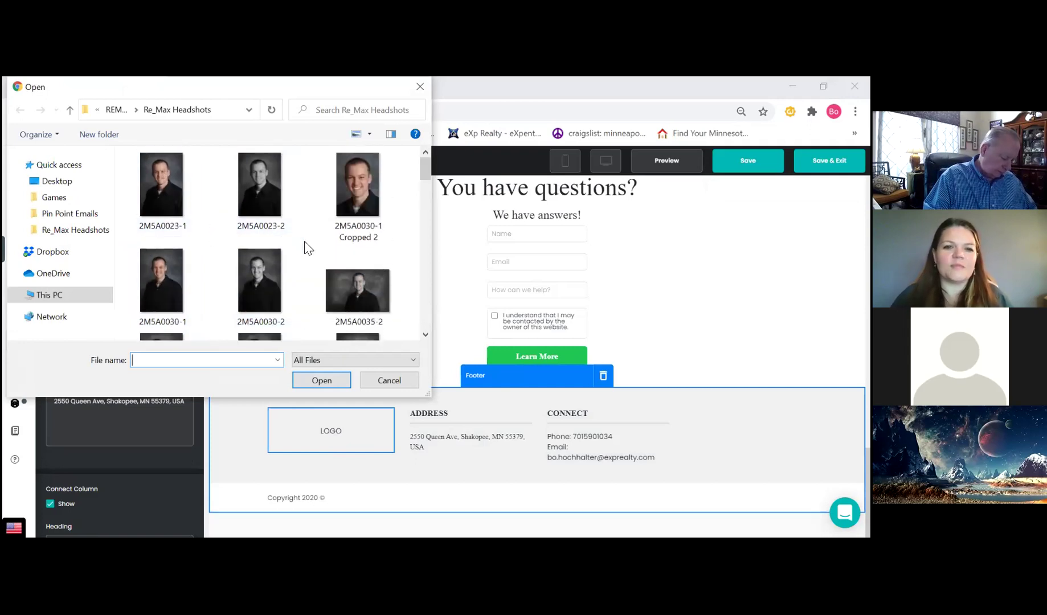
pyautogui.scroll(-5, 292, 259)
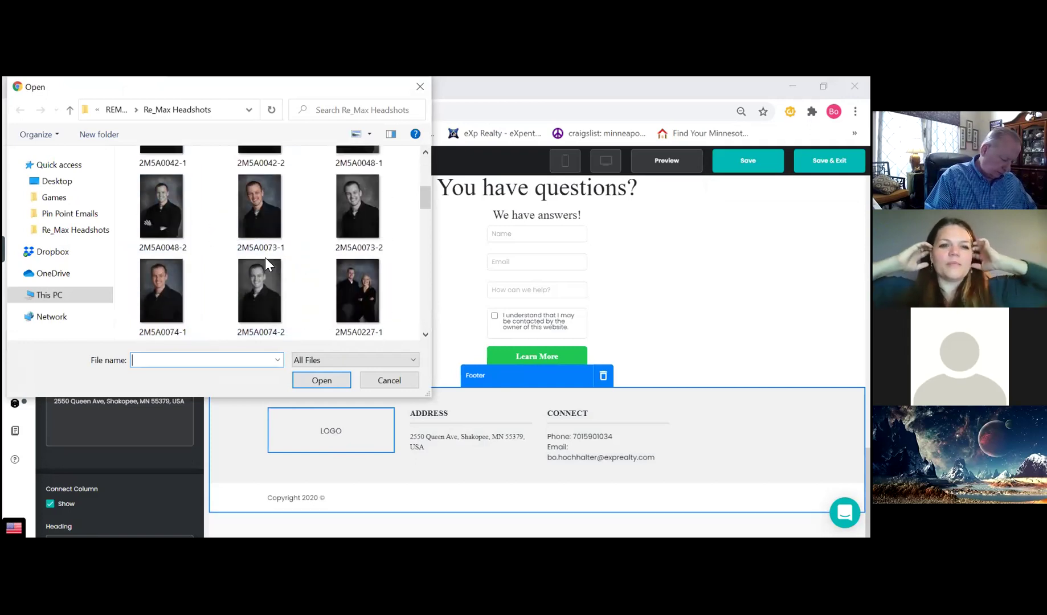
# Load Logo 2 from Desktop > EXP > Logo as the footer logo and accept the crop
pyautogui.click(60, 182)
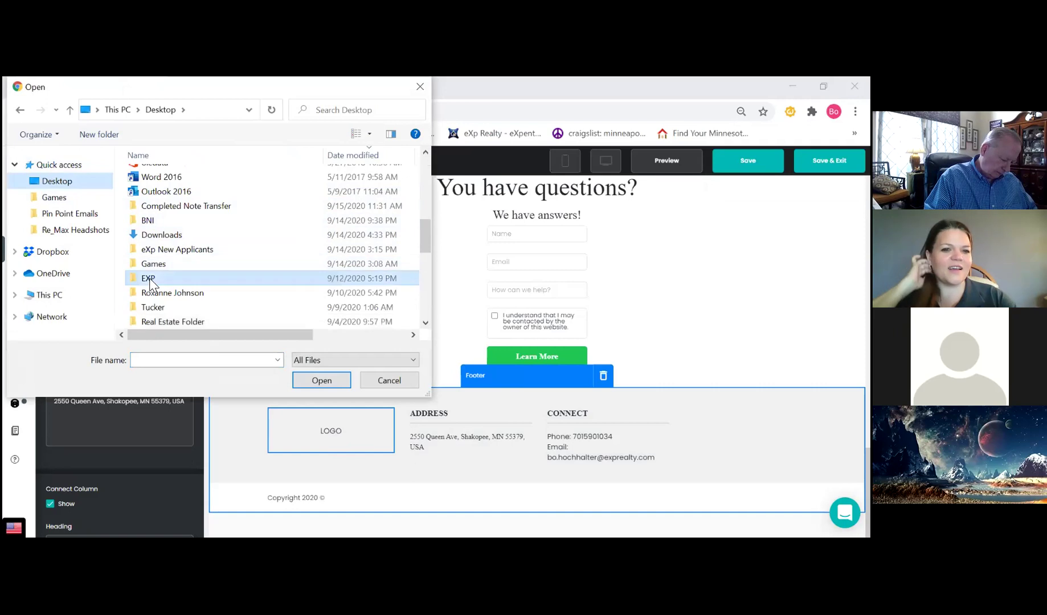
pyautogui.doubleClick(148, 278)
pyautogui.doubleClick(178, 218)
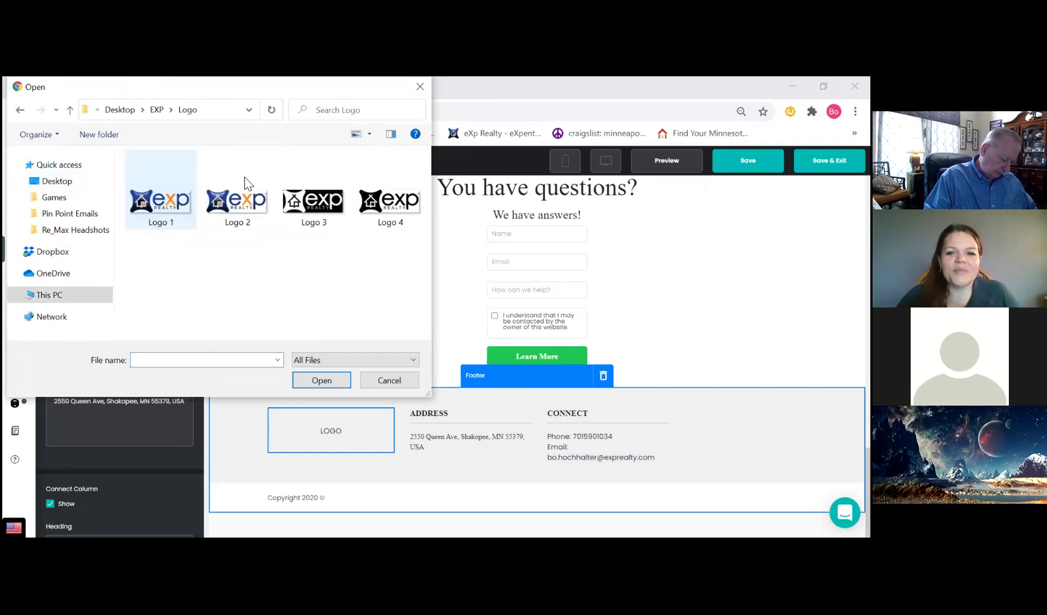
pyautogui.click(255, 210)
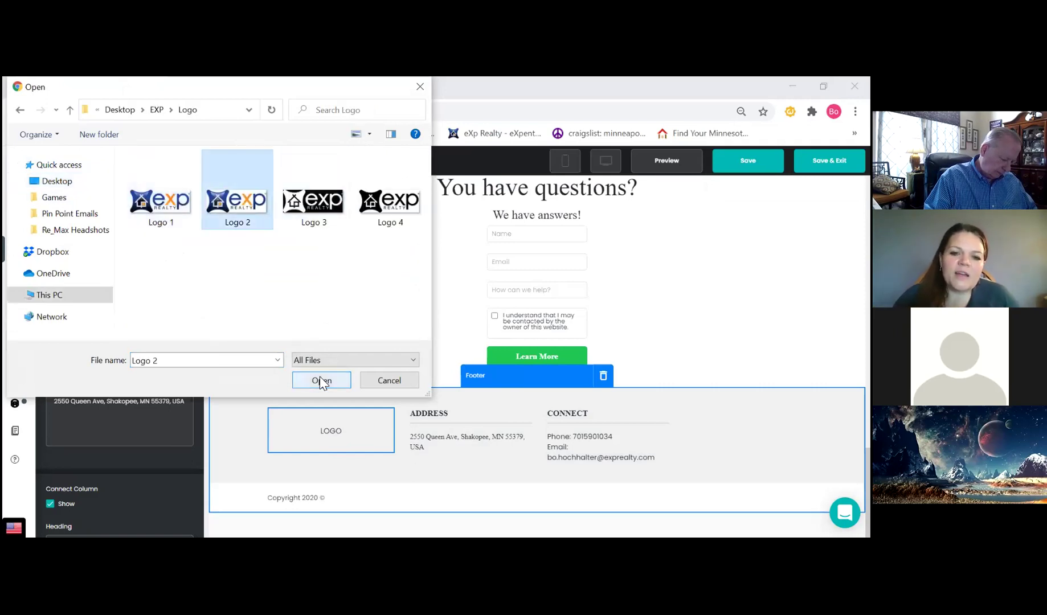
pyautogui.click(322, 381)
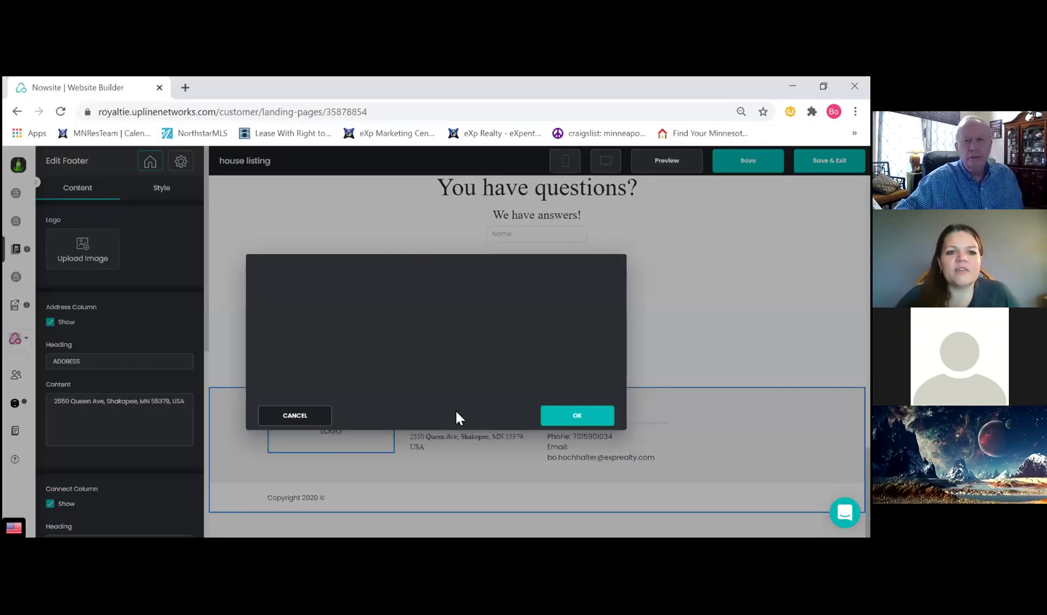
pyautogui.click(576, 422)
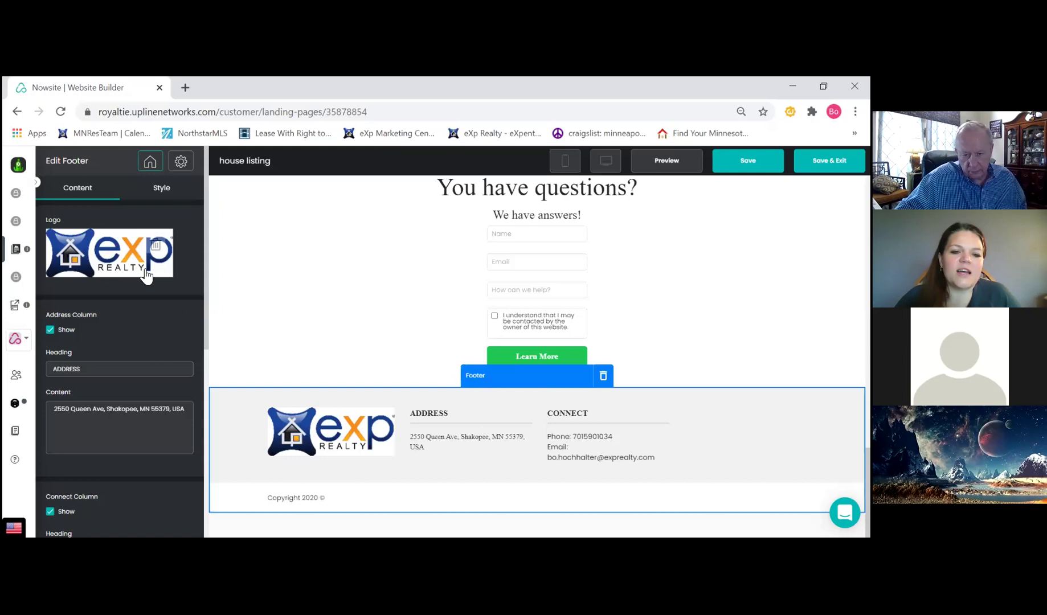
# Replace the footer logo with the Logo 1 image and accept the crop
pyautogui.click(94, 242)
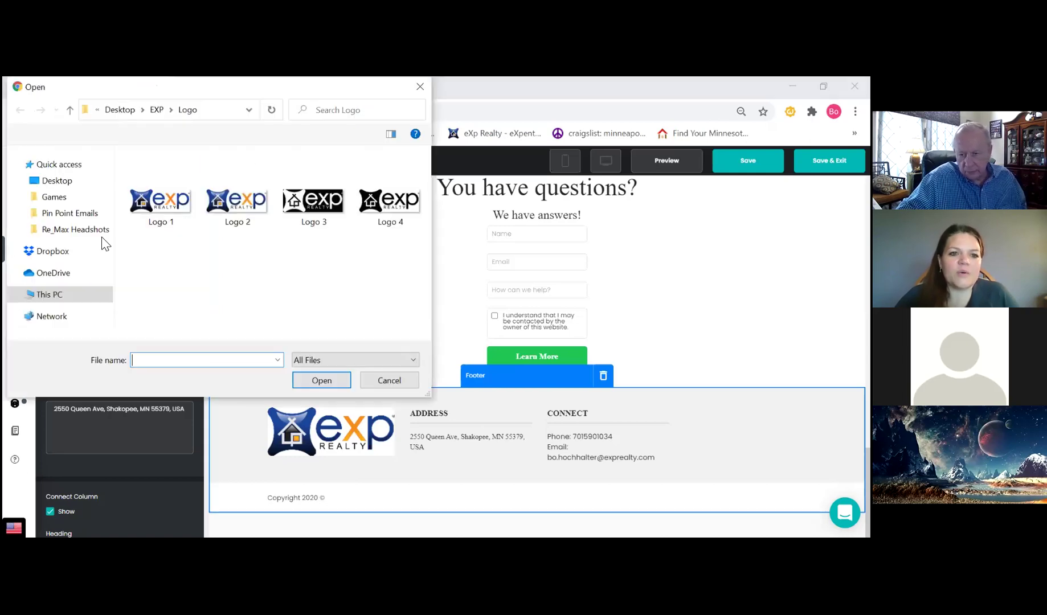
pyautogui.click(164, 195)
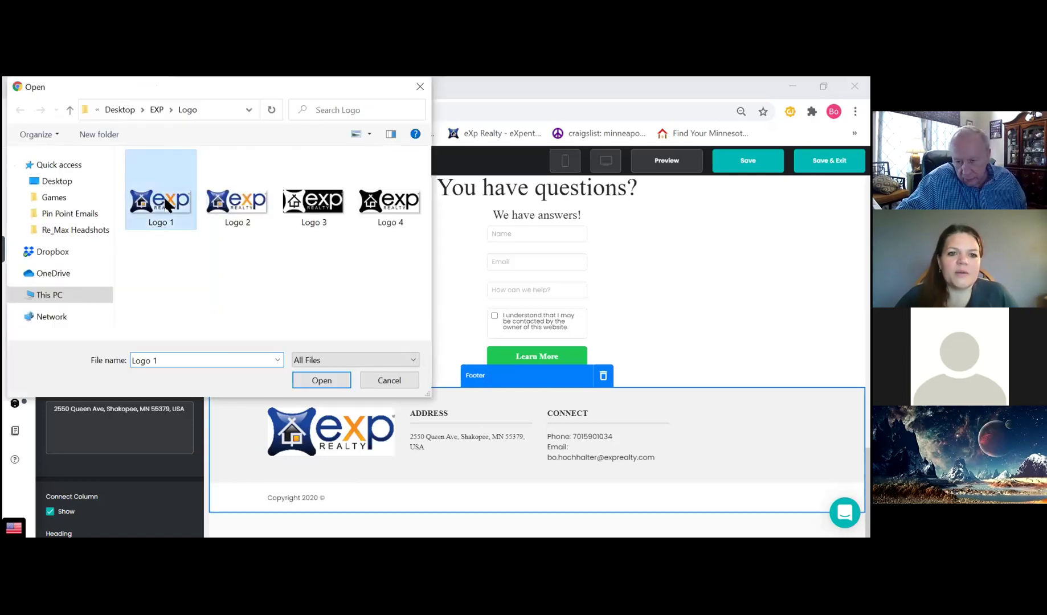
pyautogui.click(321, 381)
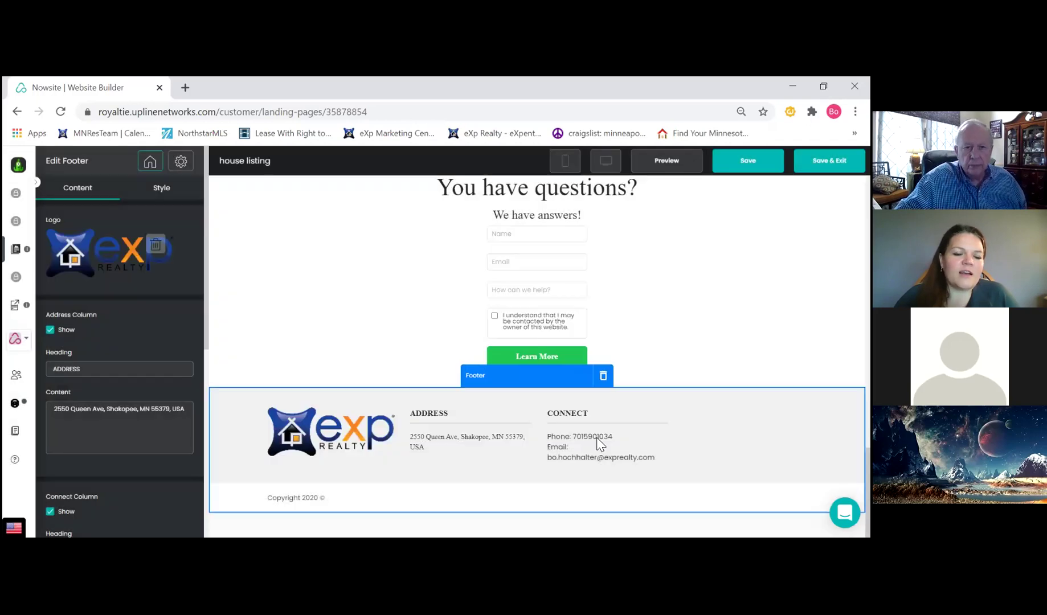
pyautogui.click(570, 416)
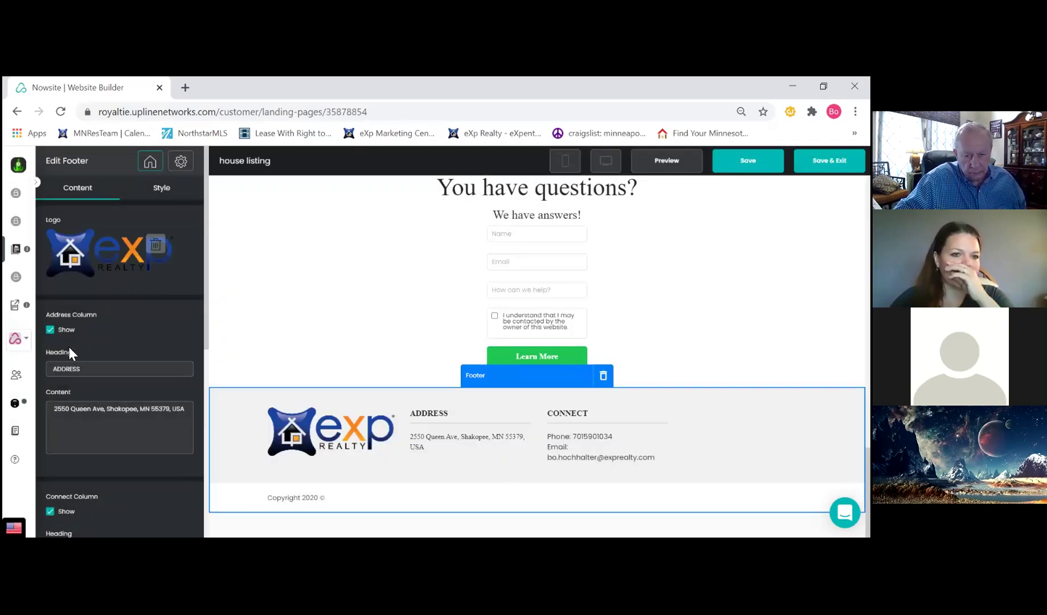
# Hide the footer's Address column and turn on the FOLLOW social column
pyautogui.click(50, 330)
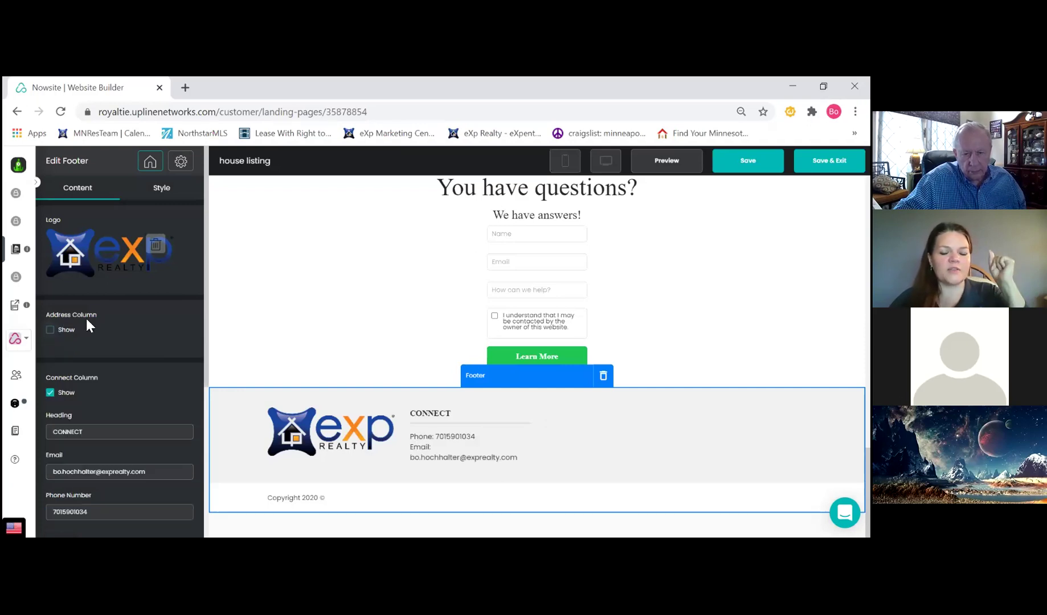
pyautogui.scroll(-1, 128, 319)
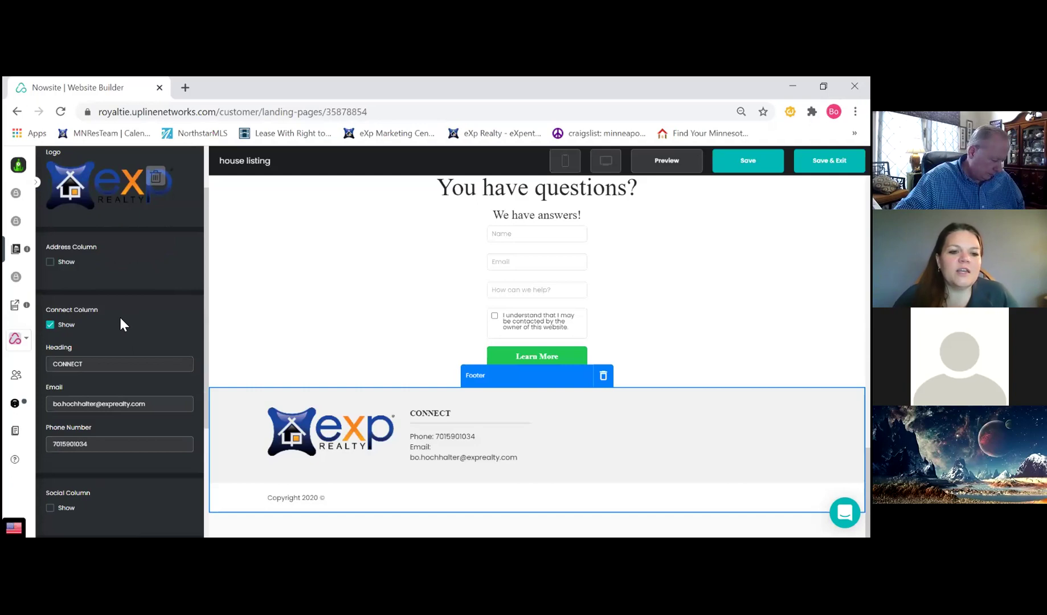
pyautogui.scroll(-1, 126, 317)
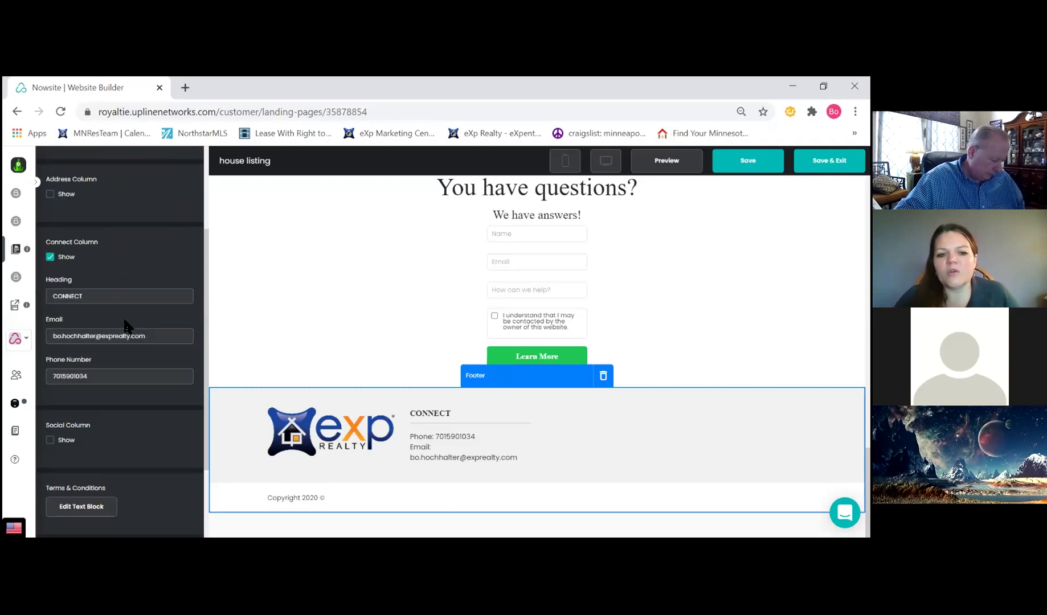
pyautogui.click(51, 440)
pyautogui.scroll(-2, 121, 401)
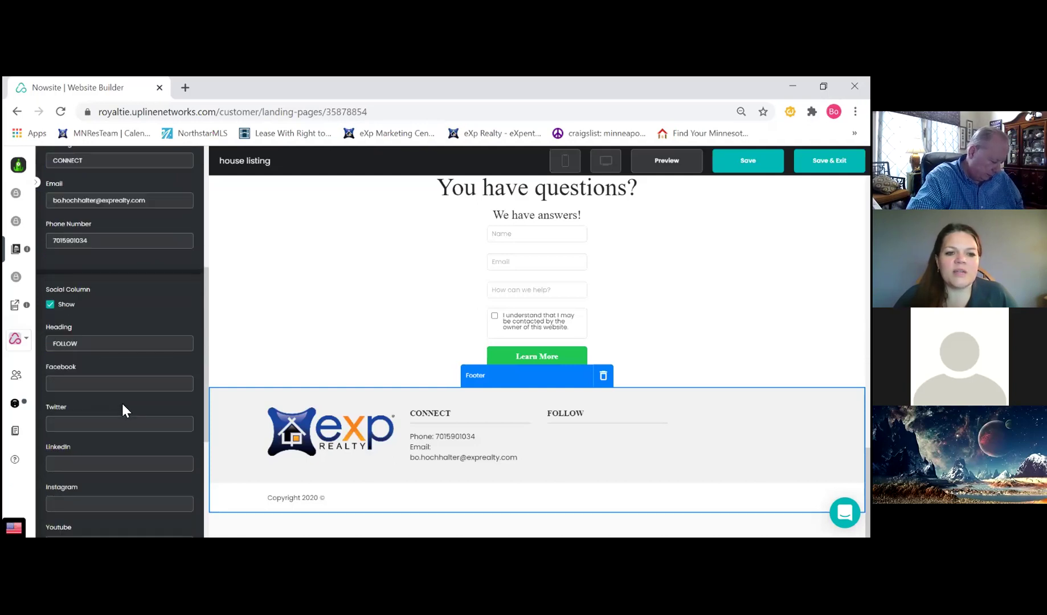
pyautogui.click(99, 387)
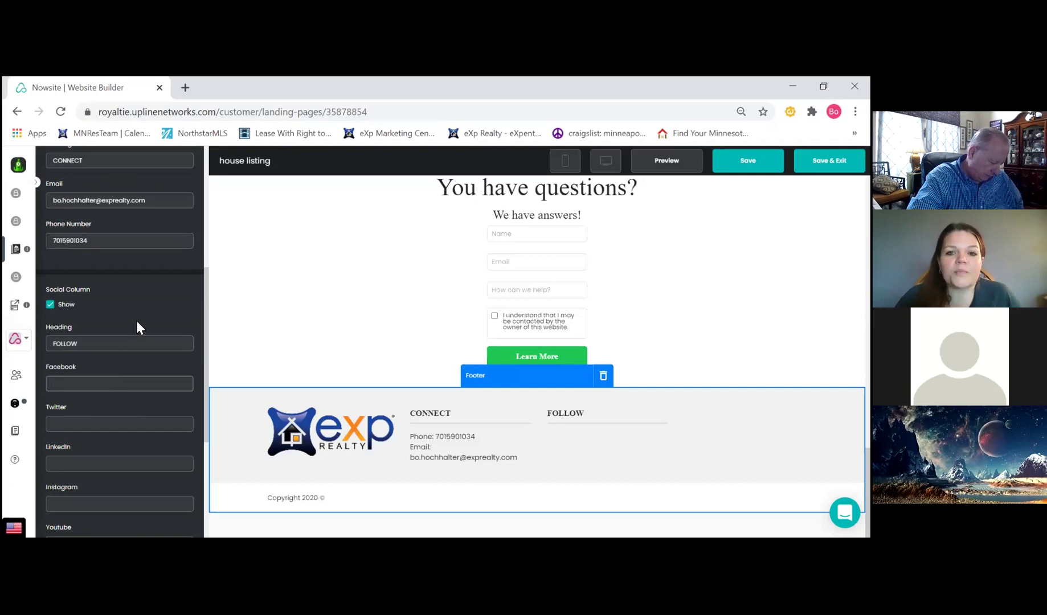
pyautogui.click(156, 306)
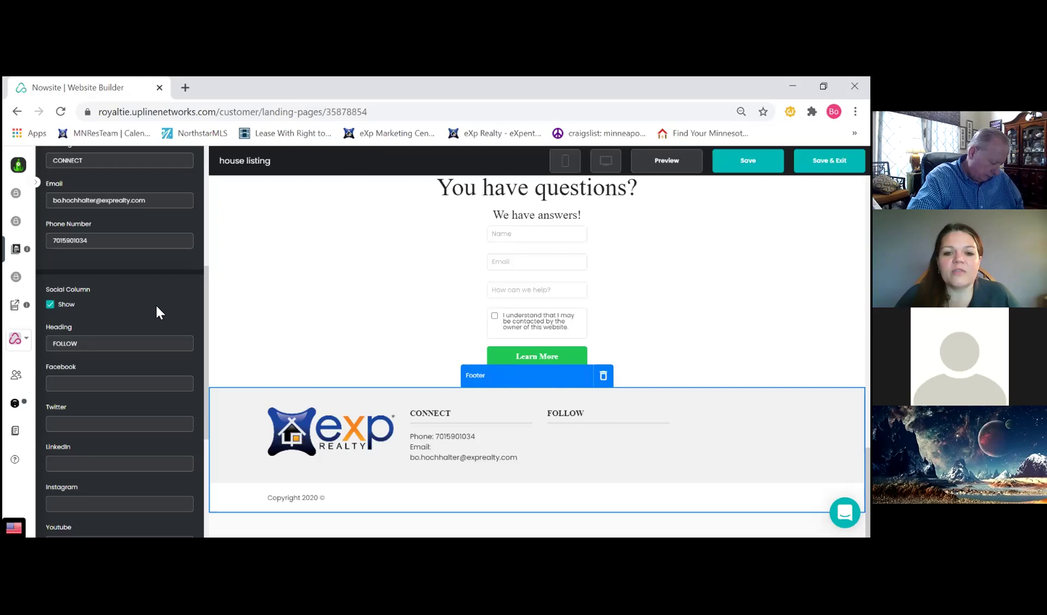
# Turn the empty social column back off and save the footer settings
pyautogui.click(748, 160)
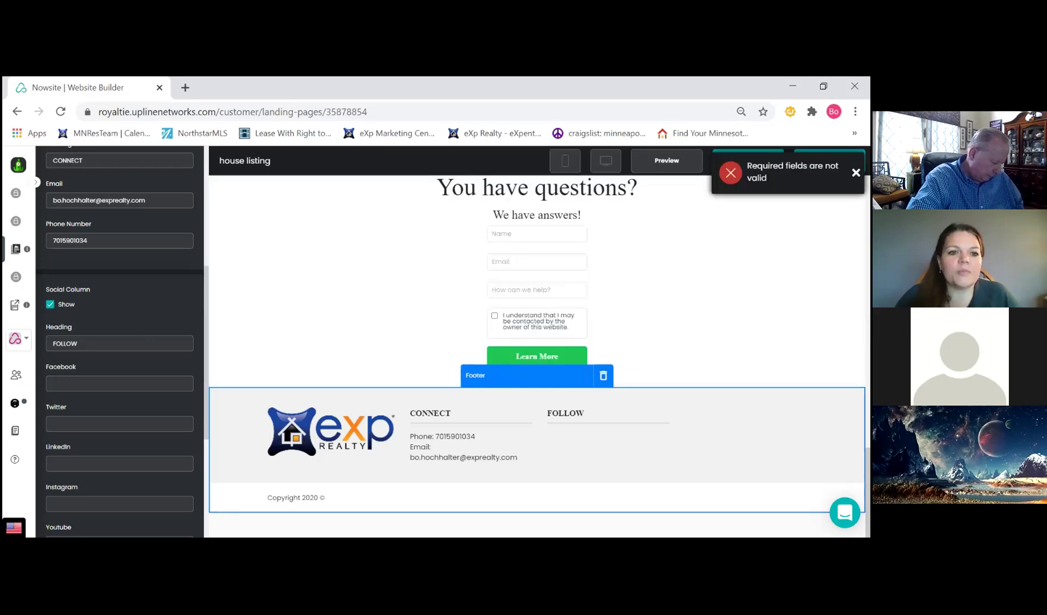
pyautogui.click(51, 305)
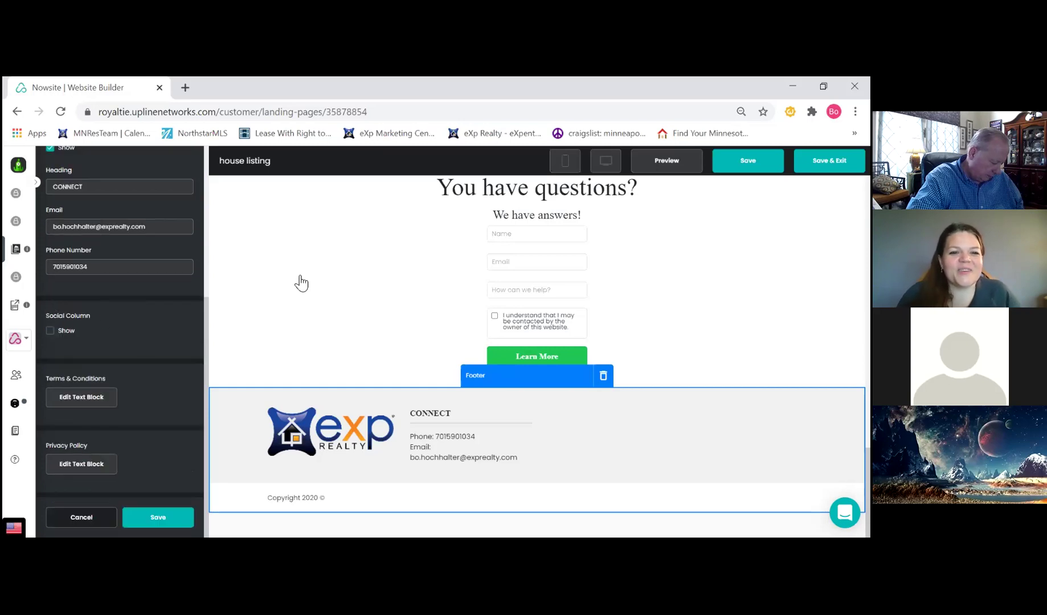
pyautogui.click(748, 160)
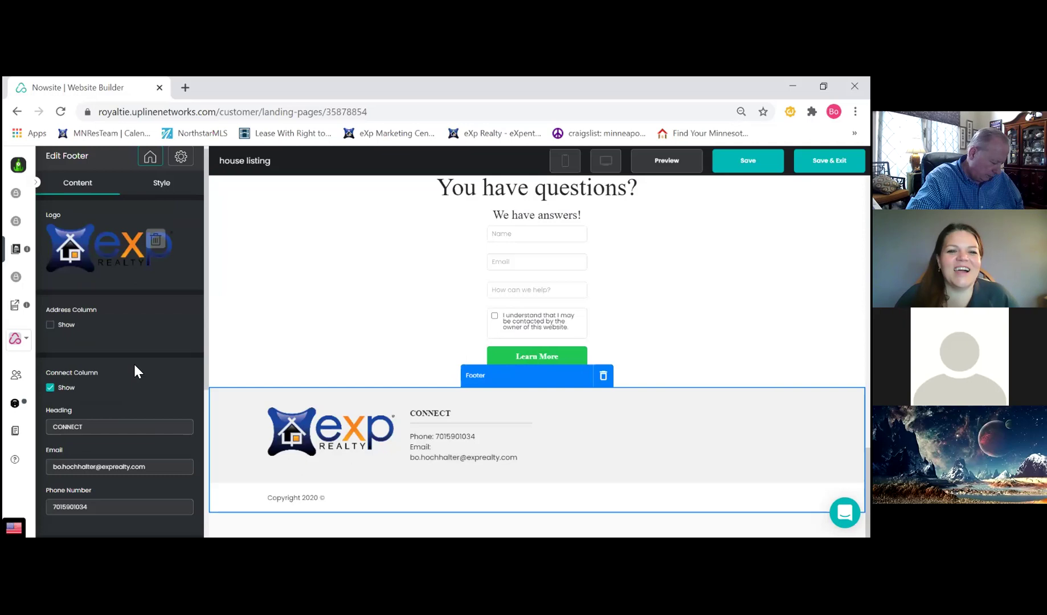
pyautogui.scroll(-3, 135, 362)
pyautogui.scroll(-1, 136, 363)
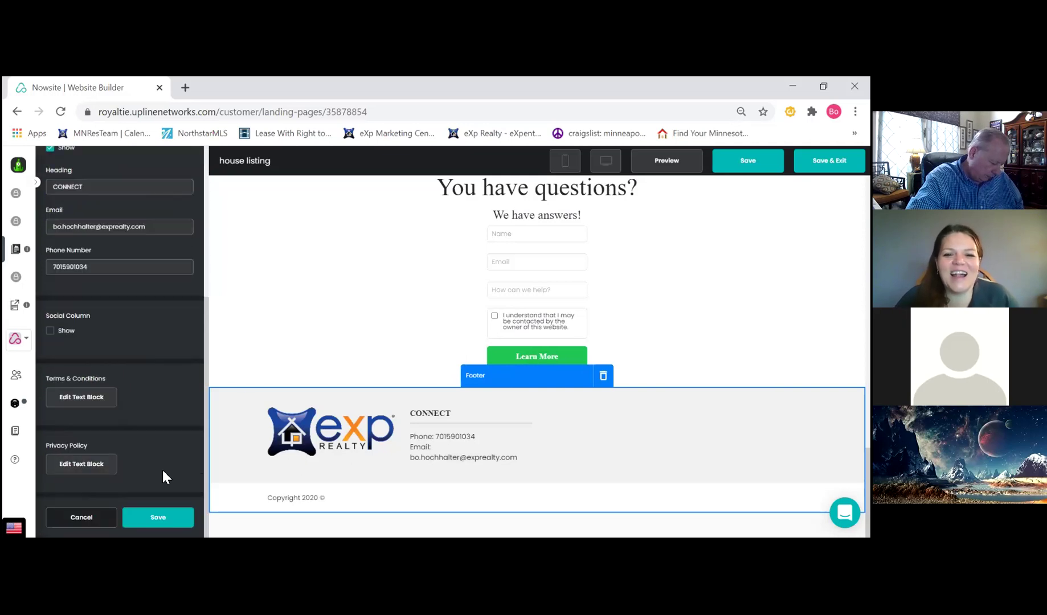
pyautogui.click(158, 517)
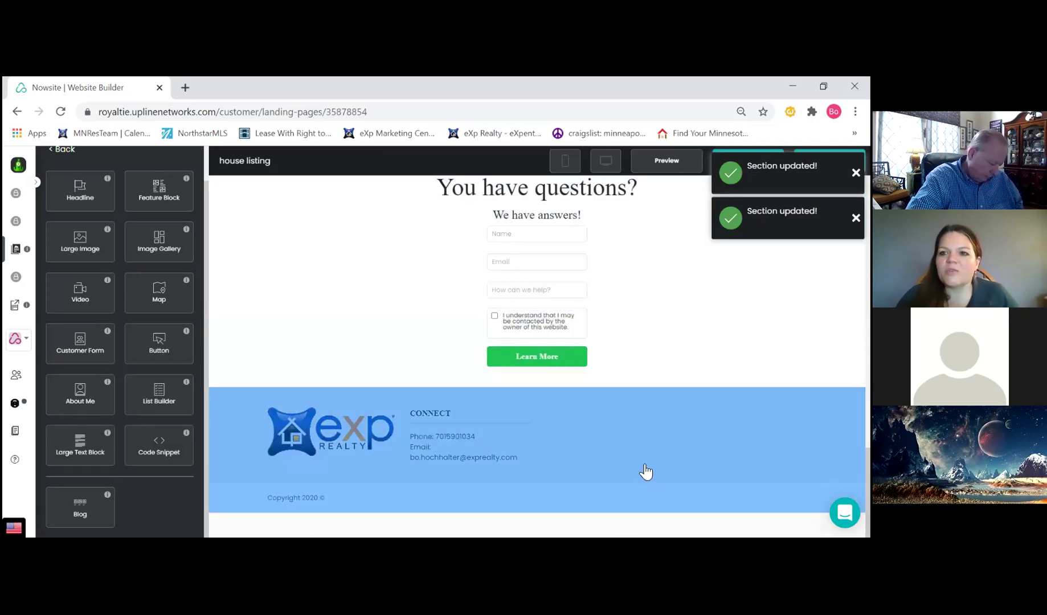
pyautogui.scroll(10, 642, 469)
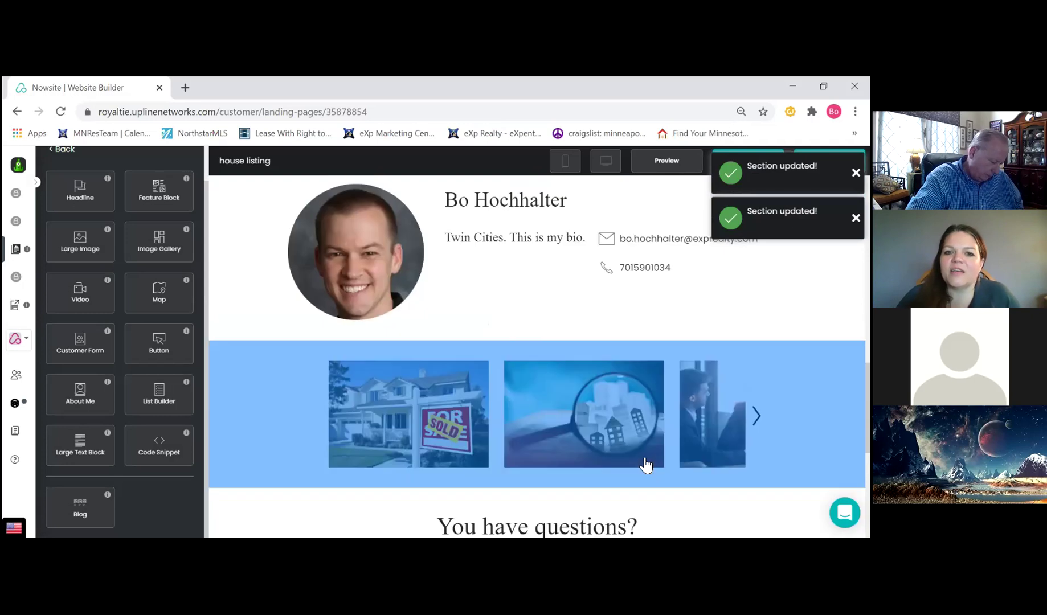
pyautogui.scroll(4, 646, 463)
pyautogui.scroll(-4, 648, 465)
pyautogui.scroll(-10, 651, 466)
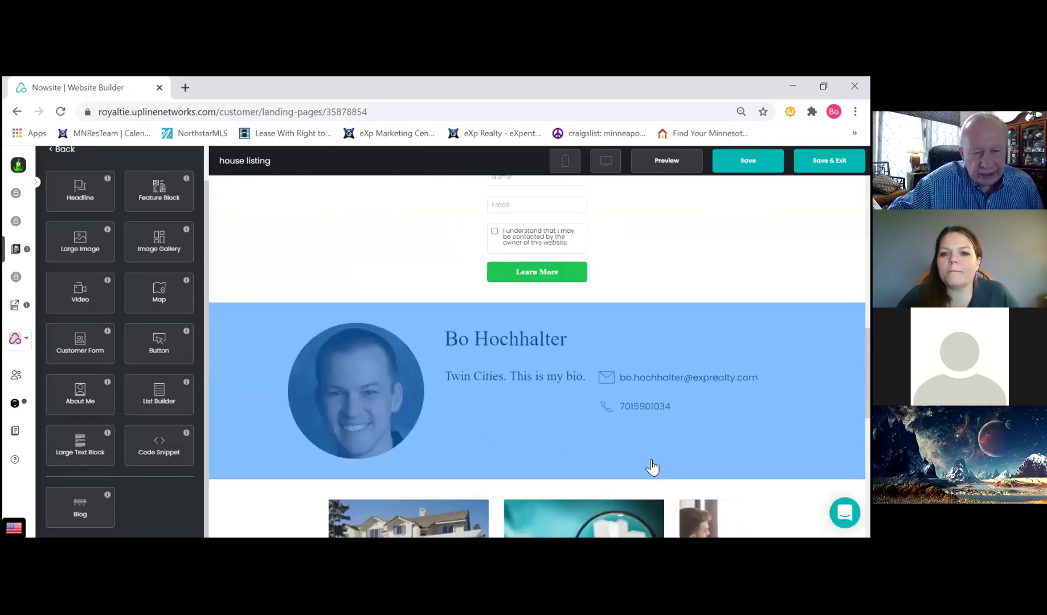
pyautogui.scroll(-3, 653, 467)
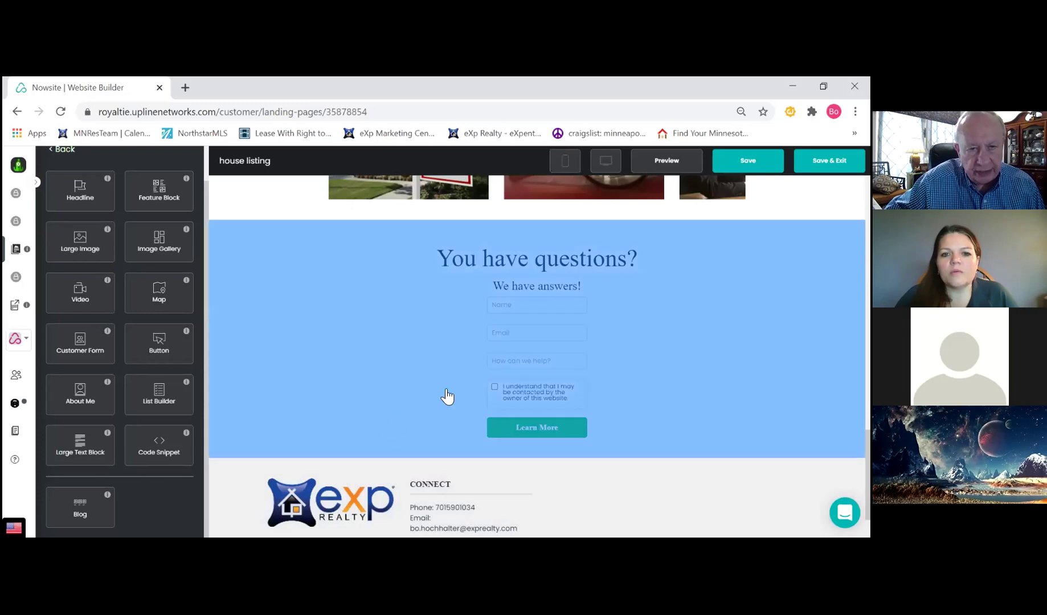
pyautogui.scroll(1, 320, 368)
pyautogui.scroll(2, 308, 368)
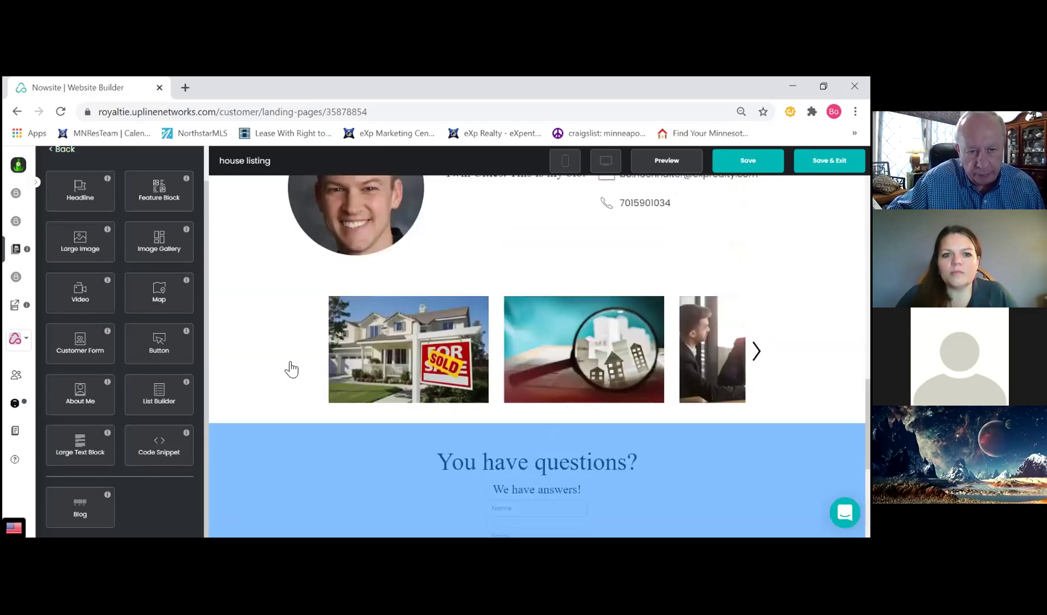
pyautogui.scroll(2, 292, 364)
pyautogui.scroll(1, 293, 365)
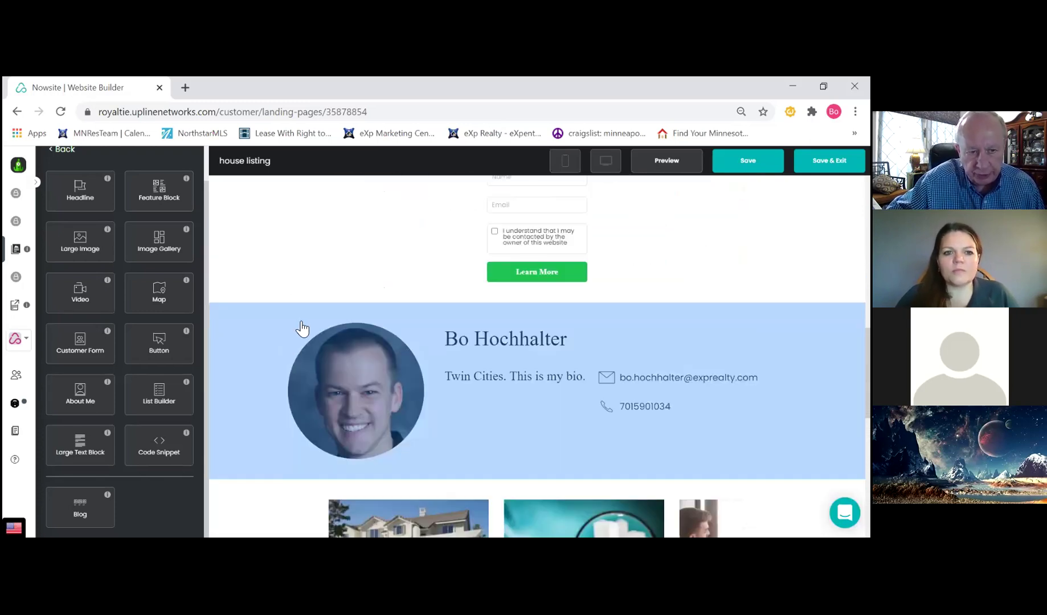
pyautogui.scroll(1, 293, 327)
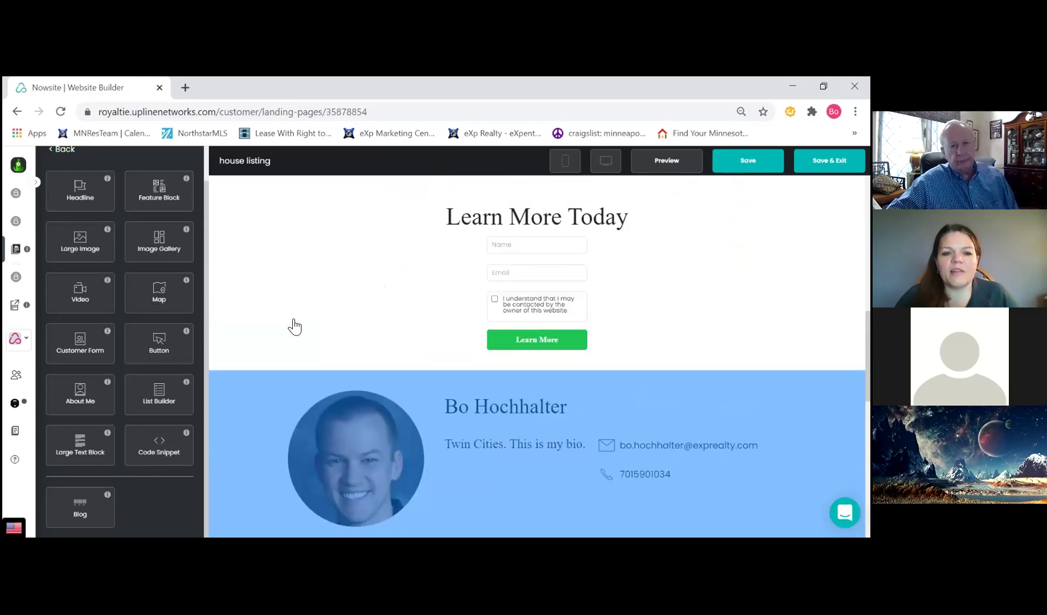
pyautogui.scroll(3, 284, 319)
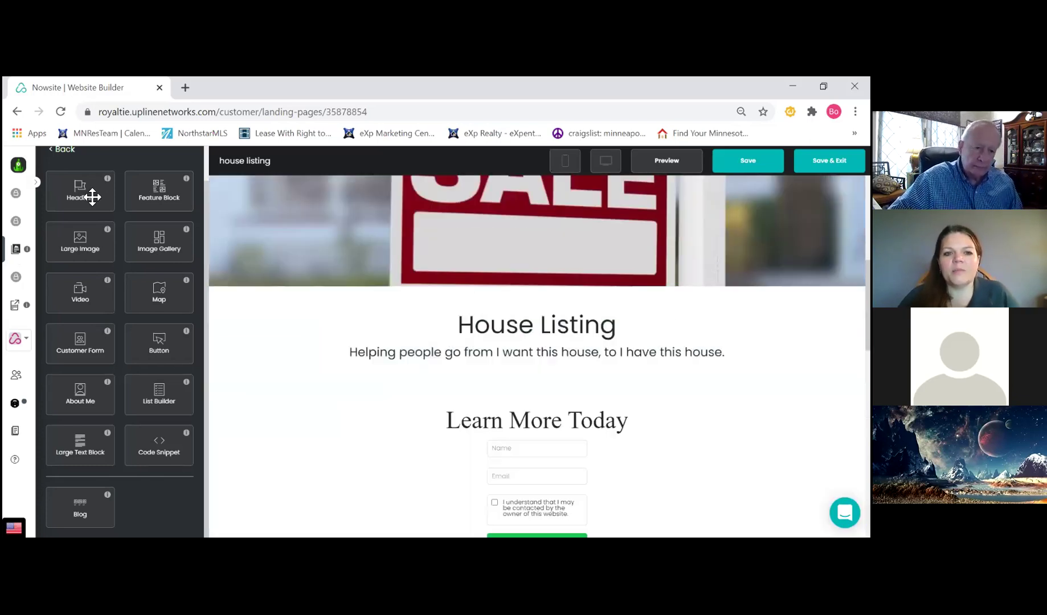
pyautogui.scroll(1, 83, 205)
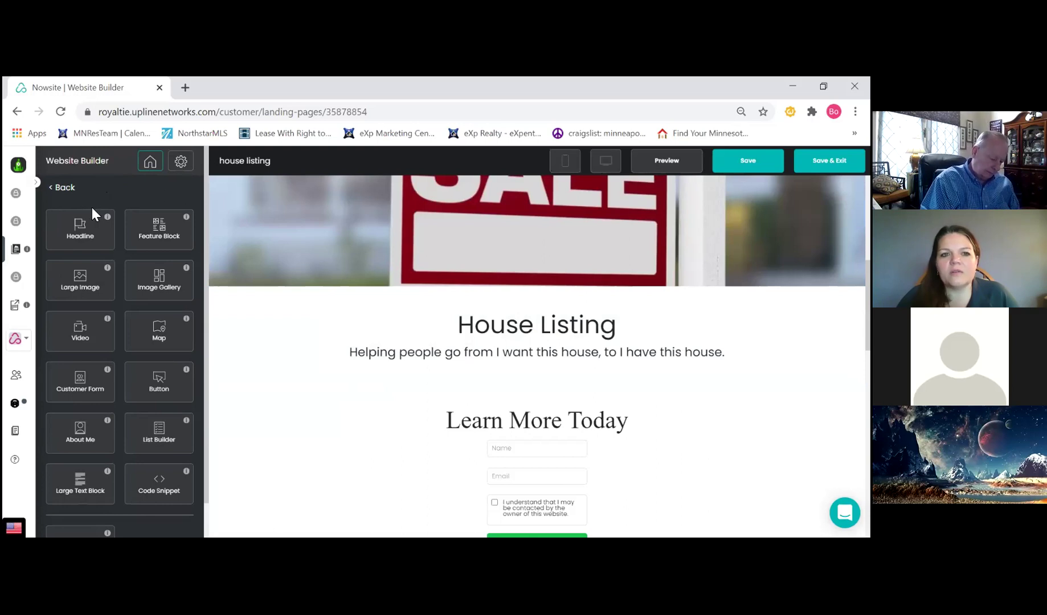
# Open the site's Keywords settings and remove the 'Mortgage rates how to' keyword
pyautogui.click(148, 165)
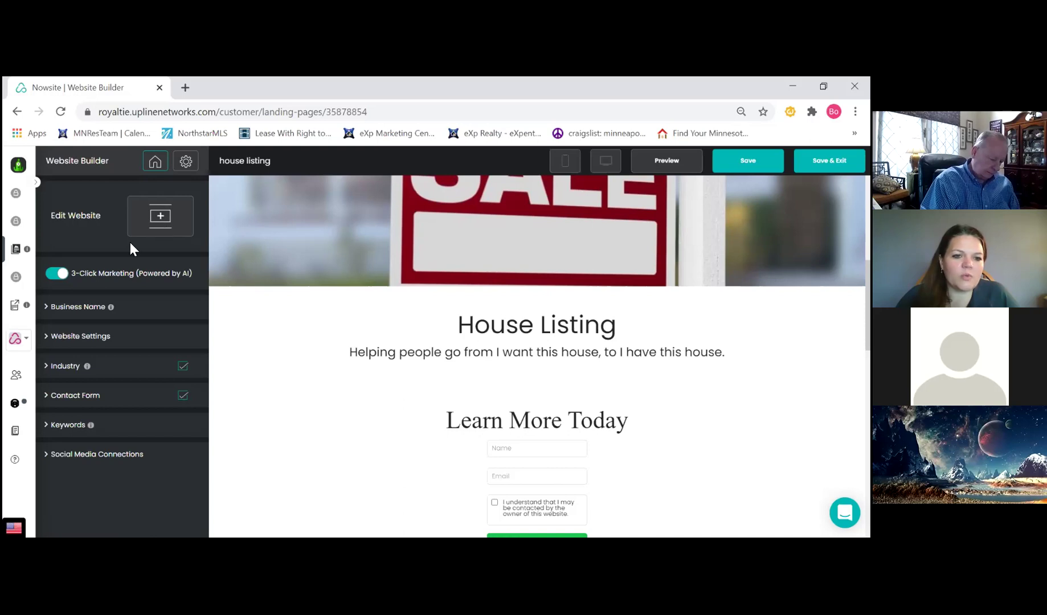
pyautogui.click(77, 429)
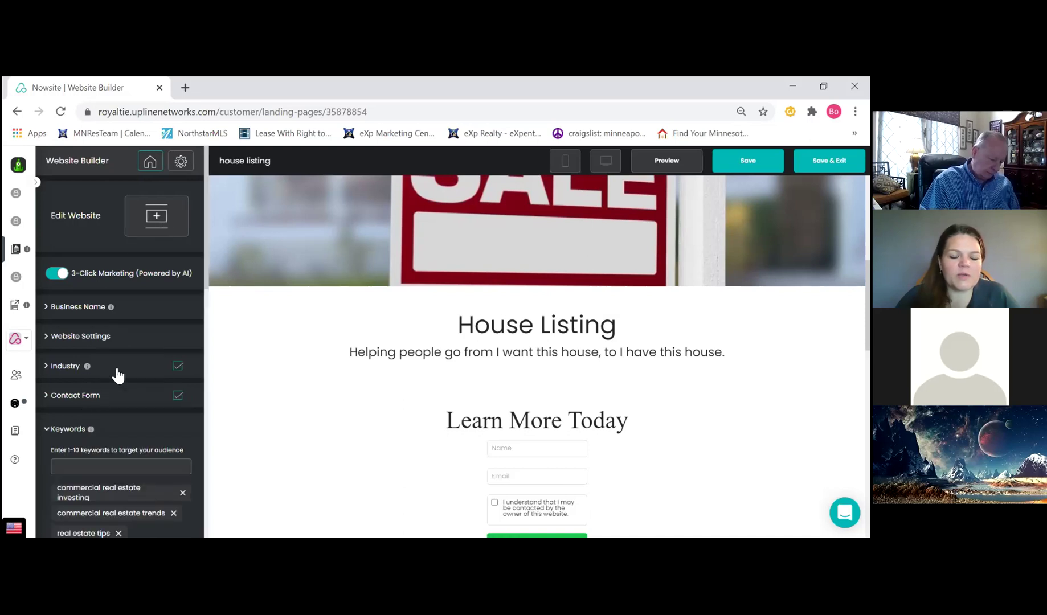
pyautogui.scroll(-4, 118, 375)
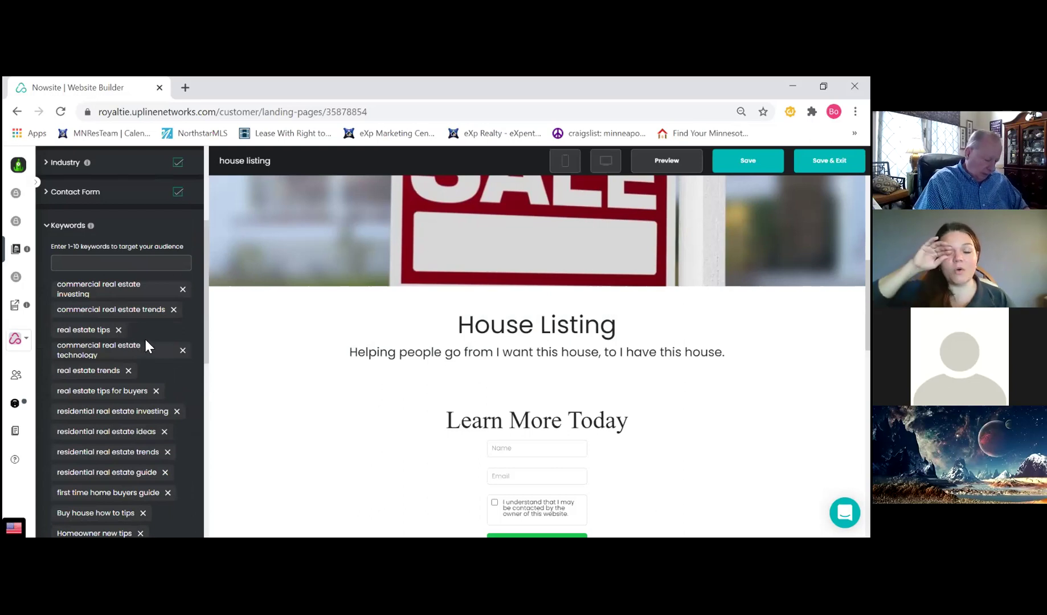
pyautogui.scroll(-5, 154, 331)
pyautogui.scroll(-3, 154, 334)
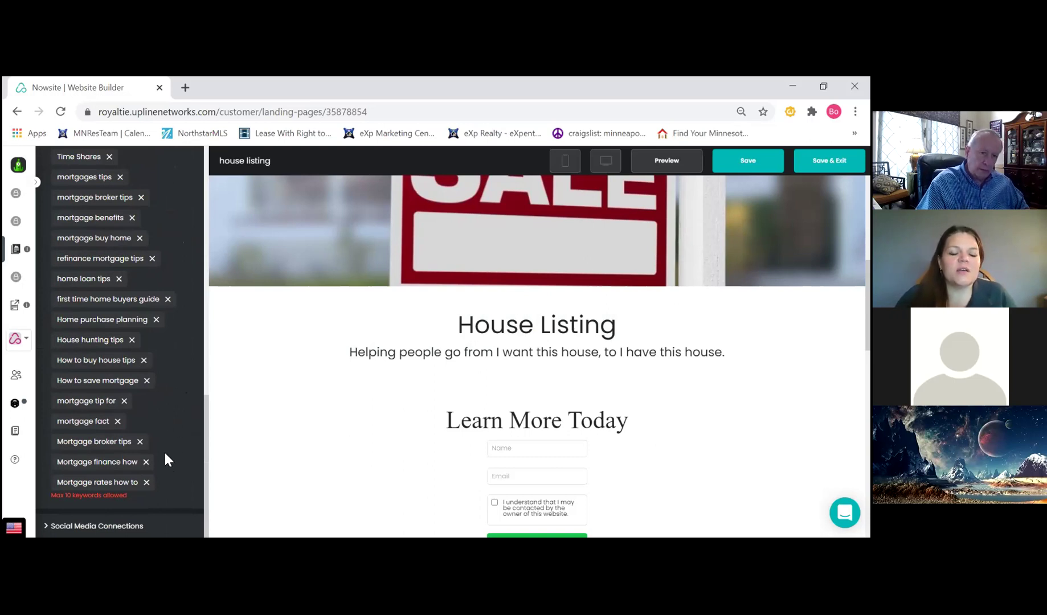
pyautogui.click(148, 482)
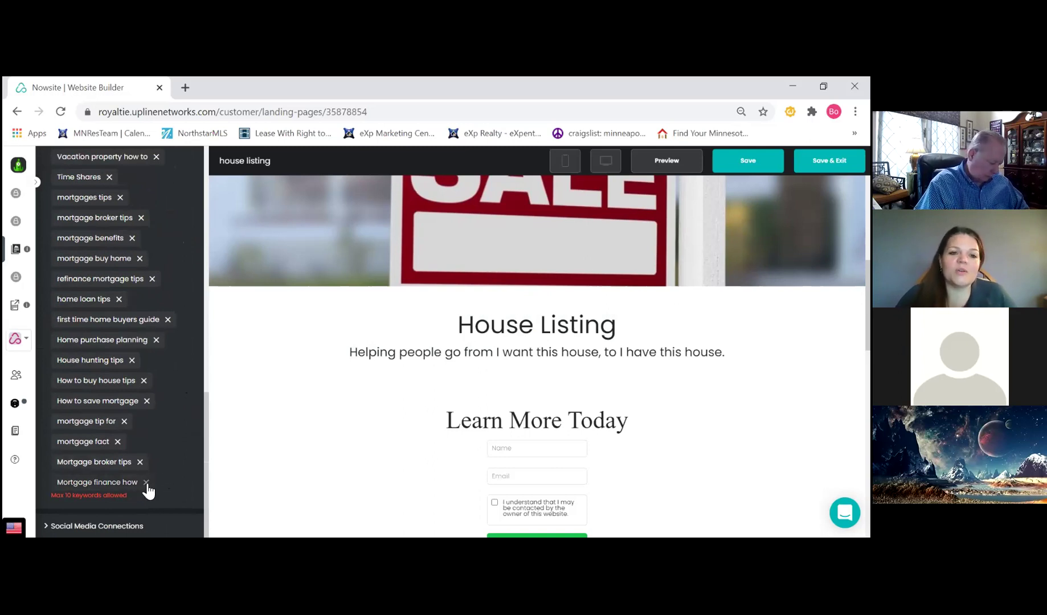
# Remove the 'Mortgage broker tips' and 'Mortgage finance how' keywords
pyautogui.scroll(8, 174, 467)
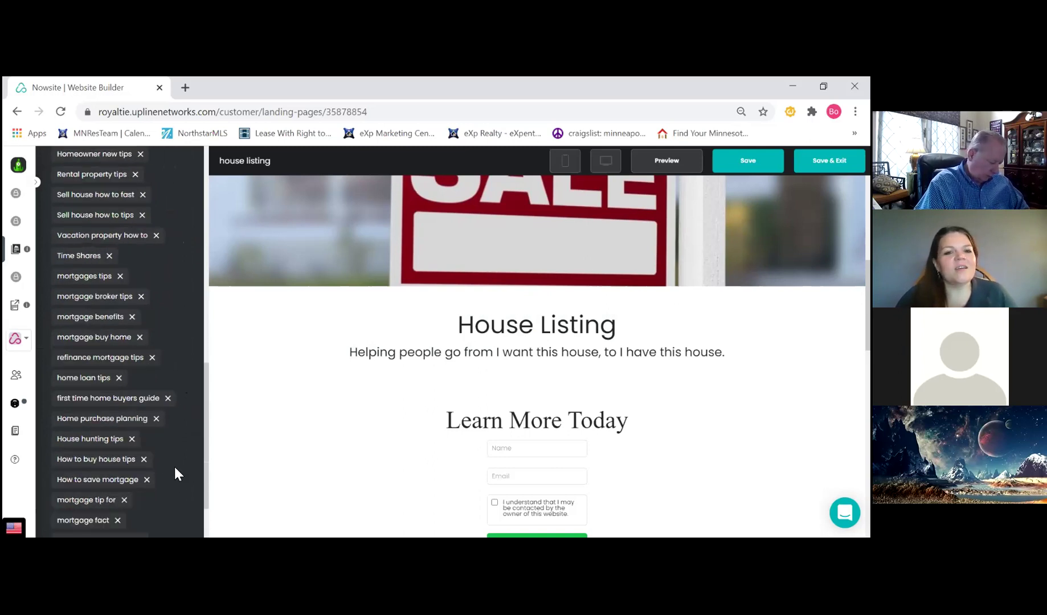
pyautogui.scroll(3, 175, 467)
pyautogui.scroll(-4, 175, 468)
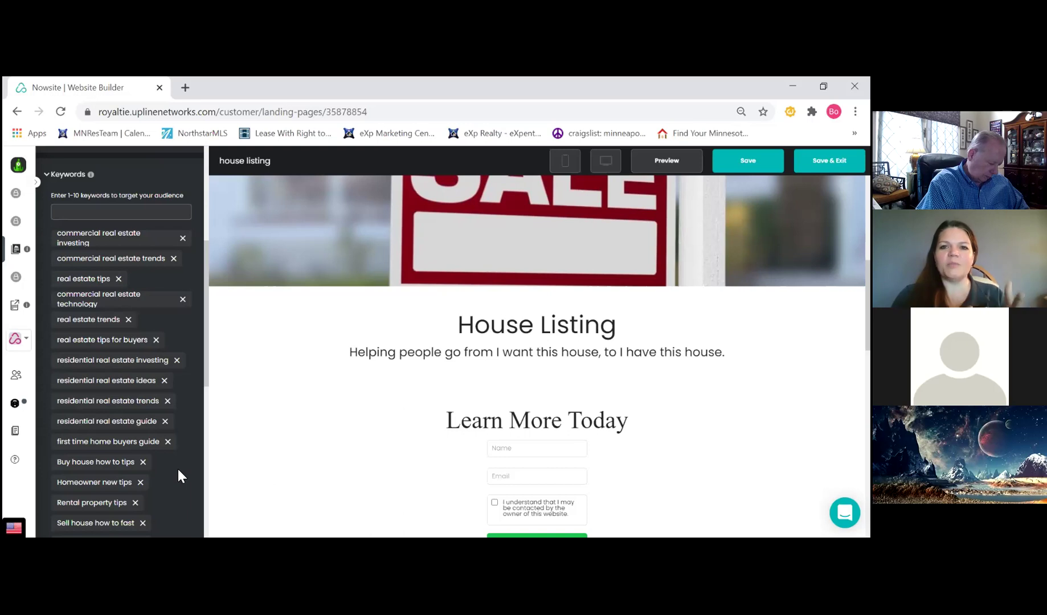
pyautogui.scroll(-3, 178, 471)
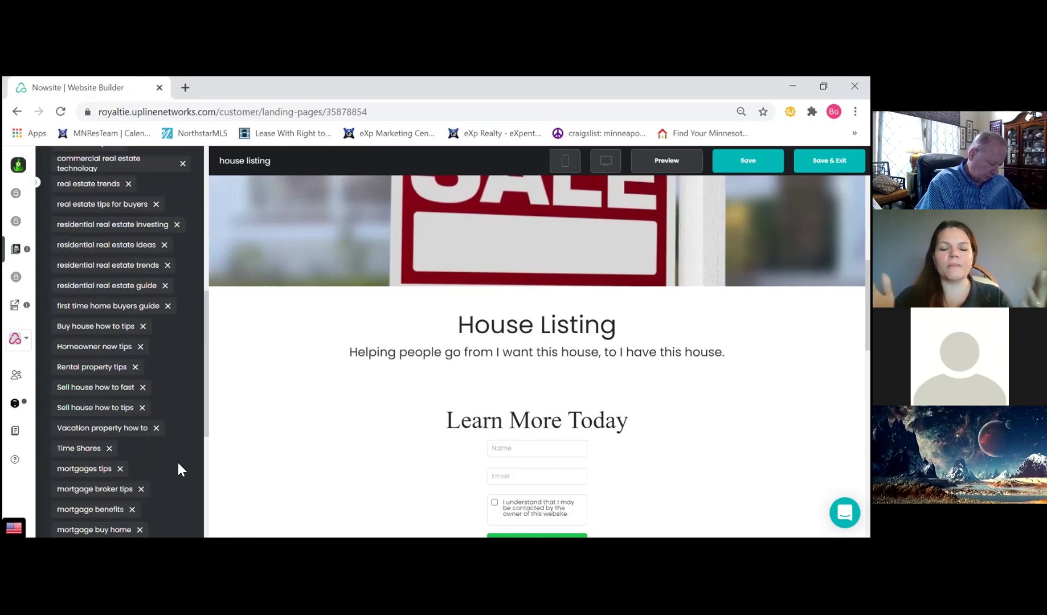
pyautogui.scroll(1, 178, 465)
pyautogui.scroll(2, 177, 464)
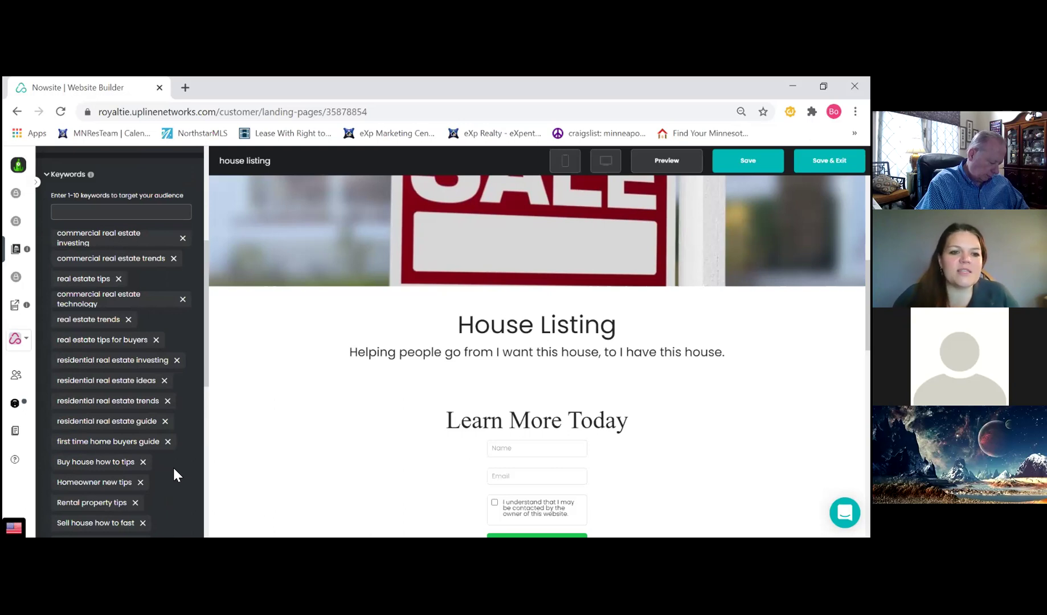
pyautogui.scroll(-5, 174, 469)
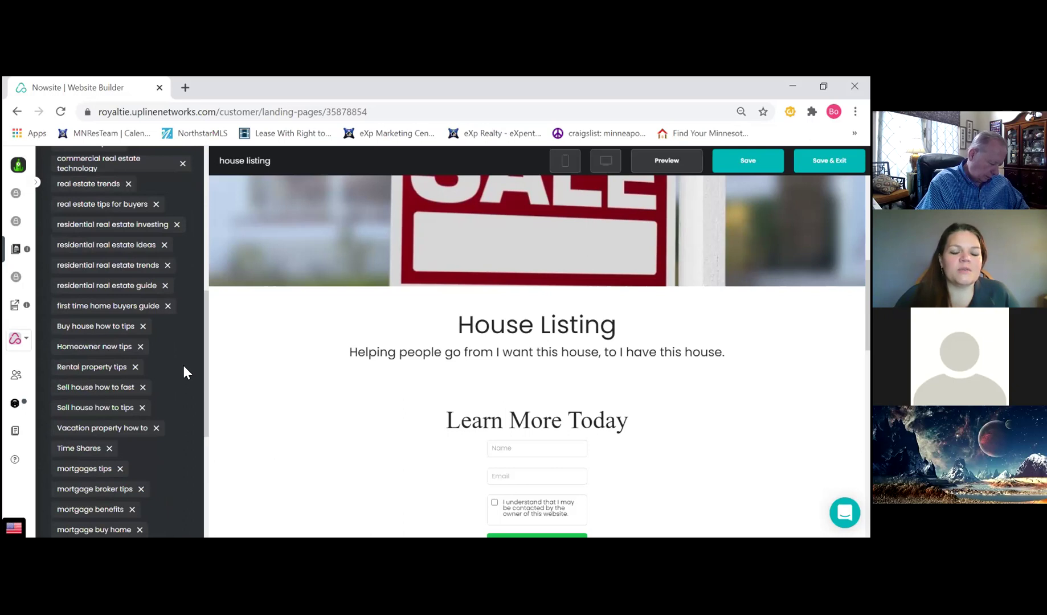
pyautogui.scroll(-4, 185, 371)
pyautogui.scroll(-1, 185, 373)
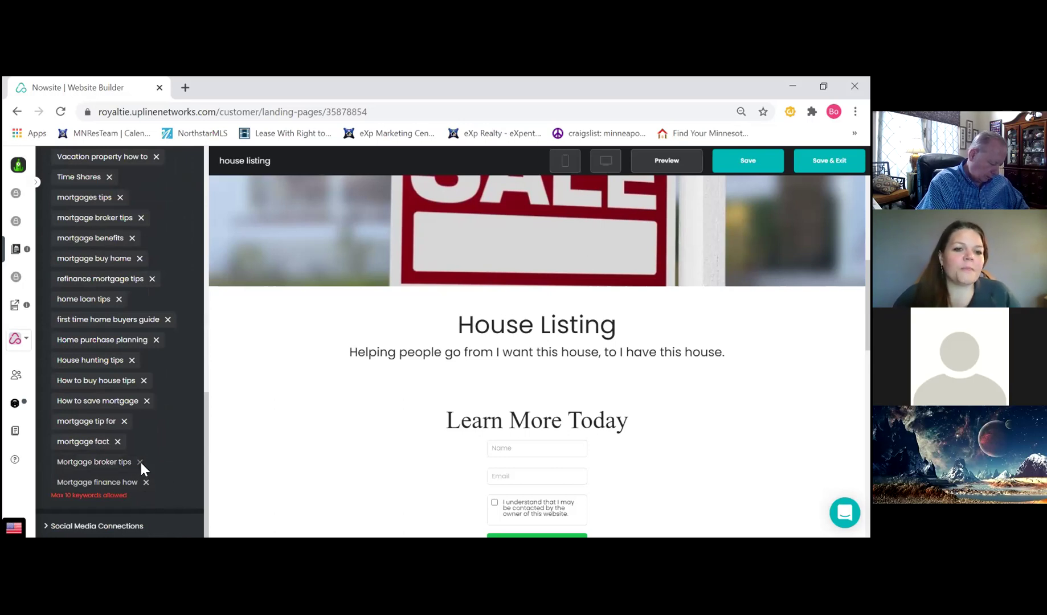
pyautogui.click(141, 463)
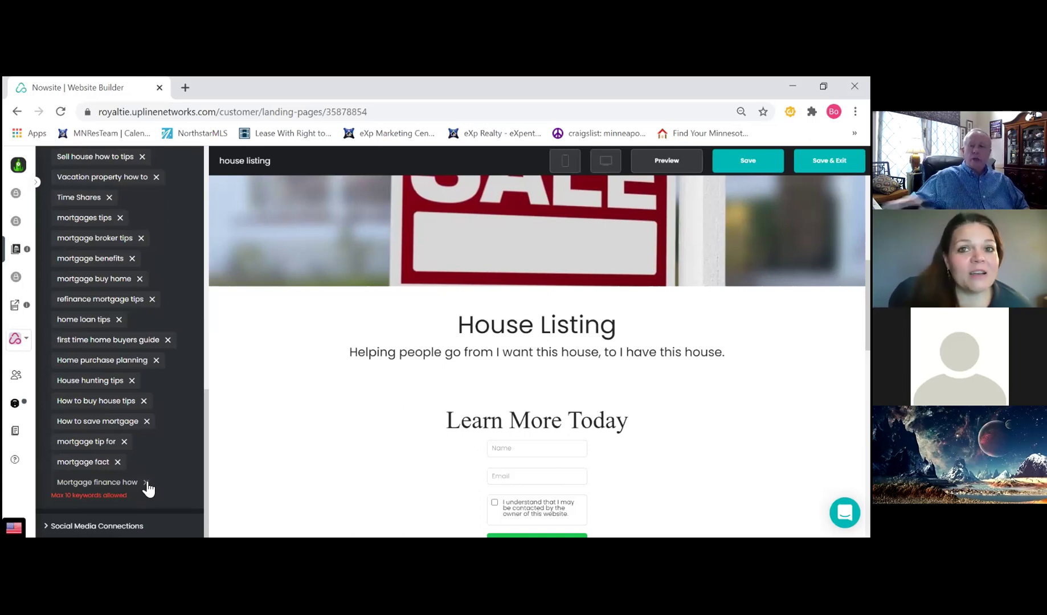
pyautogui.click(146, 482)
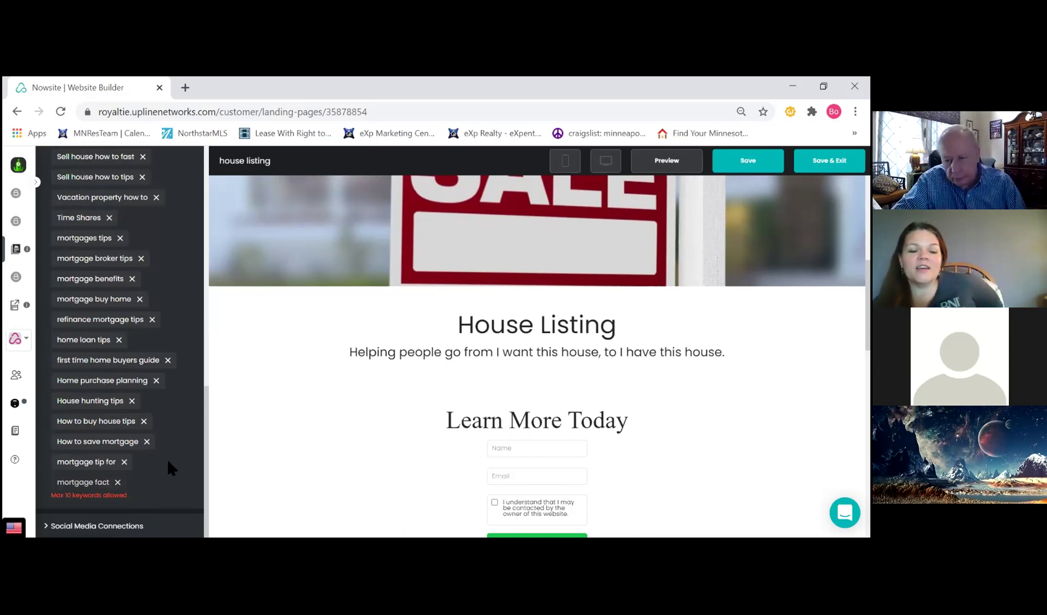
# Remove the 'mortgage fact', 'mortgage tip for' and 'How to save mortgage' keywords
pyautogui.scroll(5, 182, 447)
pyautogui.scroll(5, 180, 447)
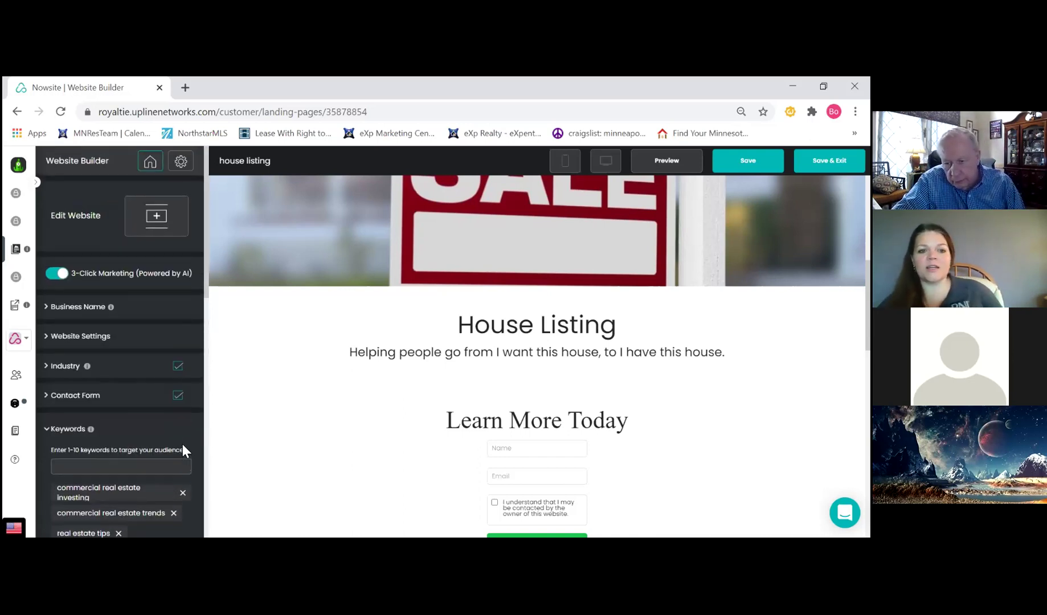
pyautogui.scroll(-3, 170, 445)
pyautogui.scroll(-5, 167, 441)
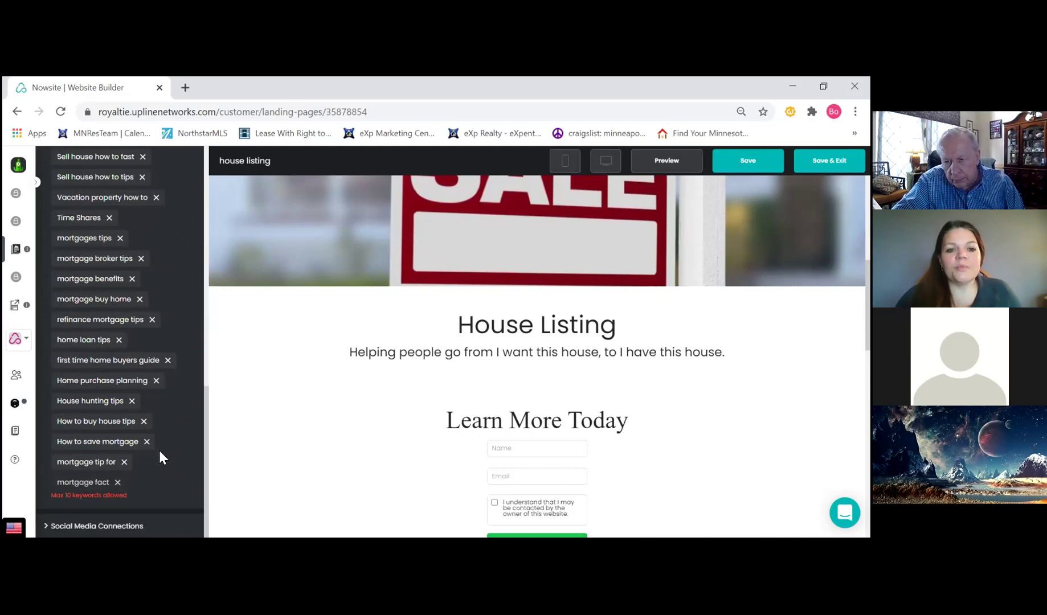
pyautogui.click(118, 482)
pyautogui.click(124, 482)
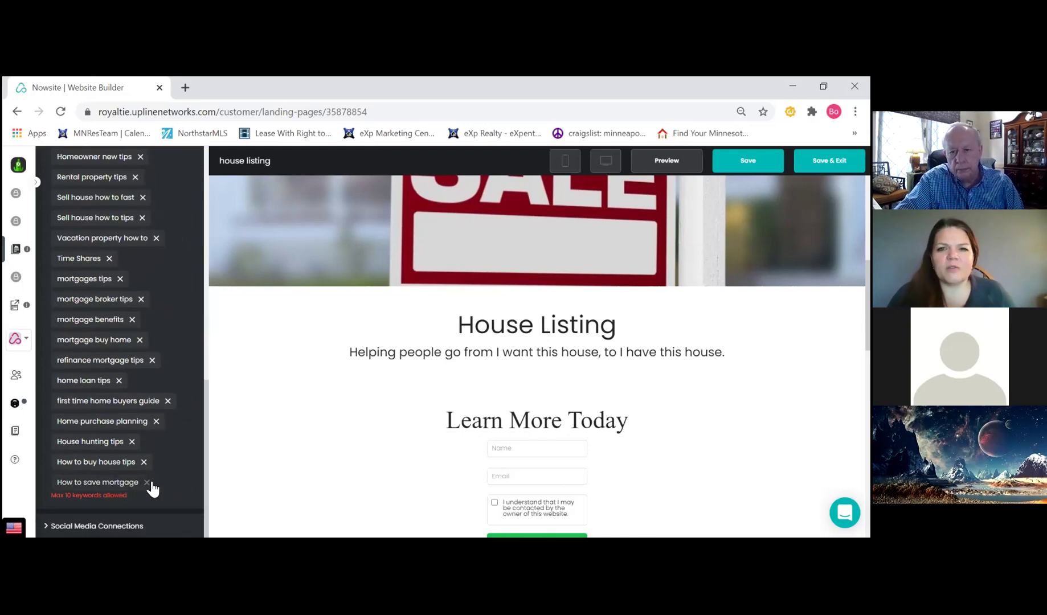
pyautogui.click(147, 482)
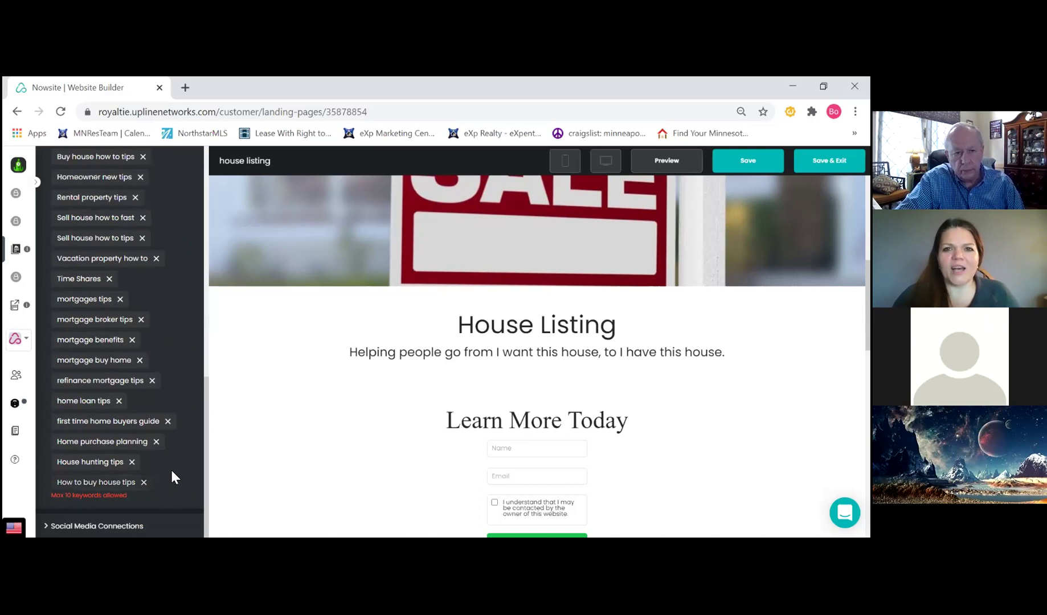
pyautogui.scroll(6, 177, 452)
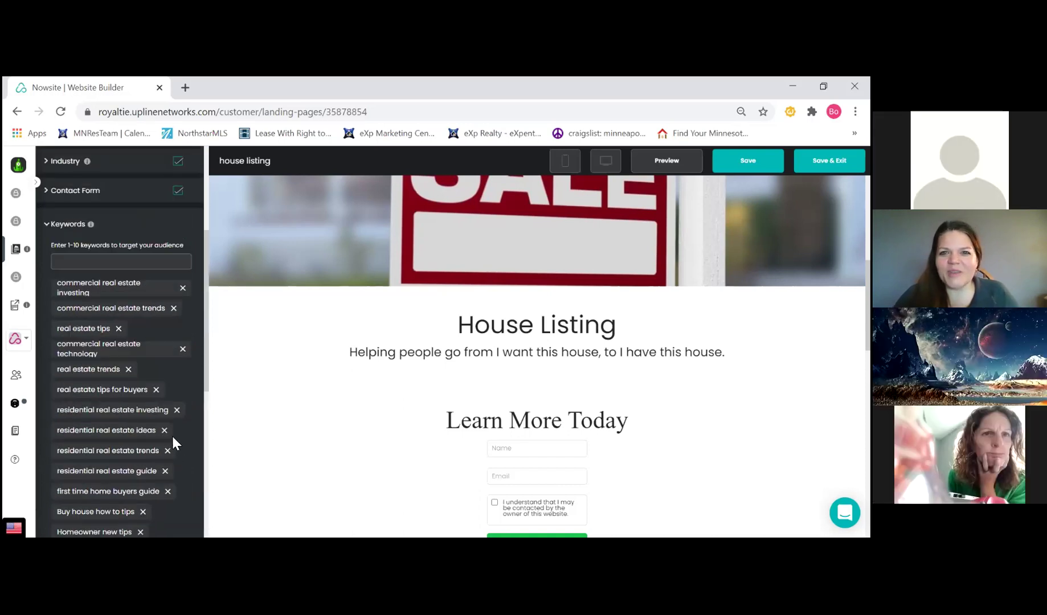
pyautogui.scroll(4, 172, 434)
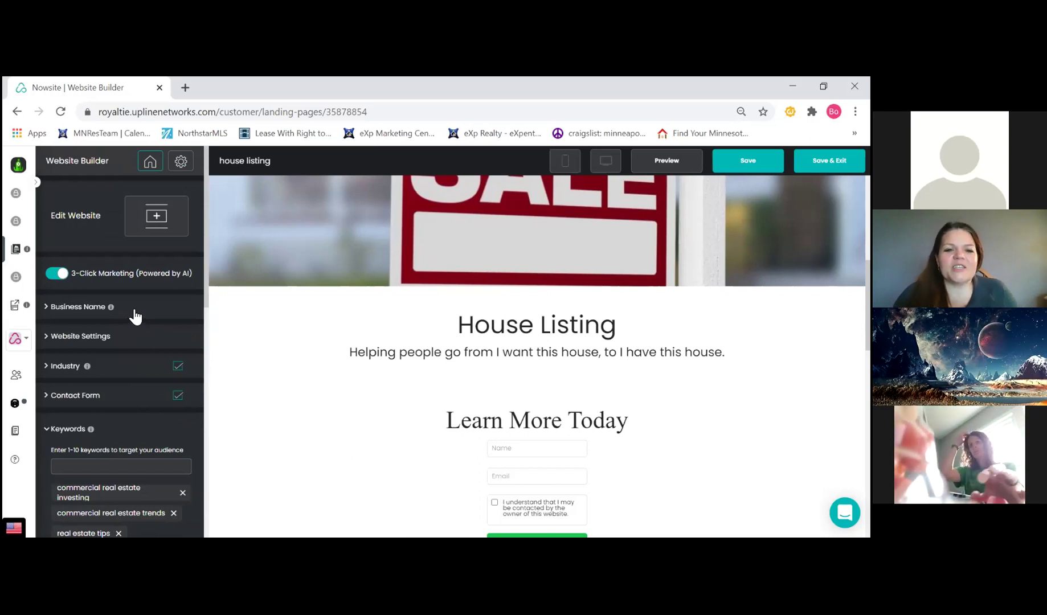
pyautogui.scroll(-3, 135, 316)
pyautogui.scroll(2, 137, 315)
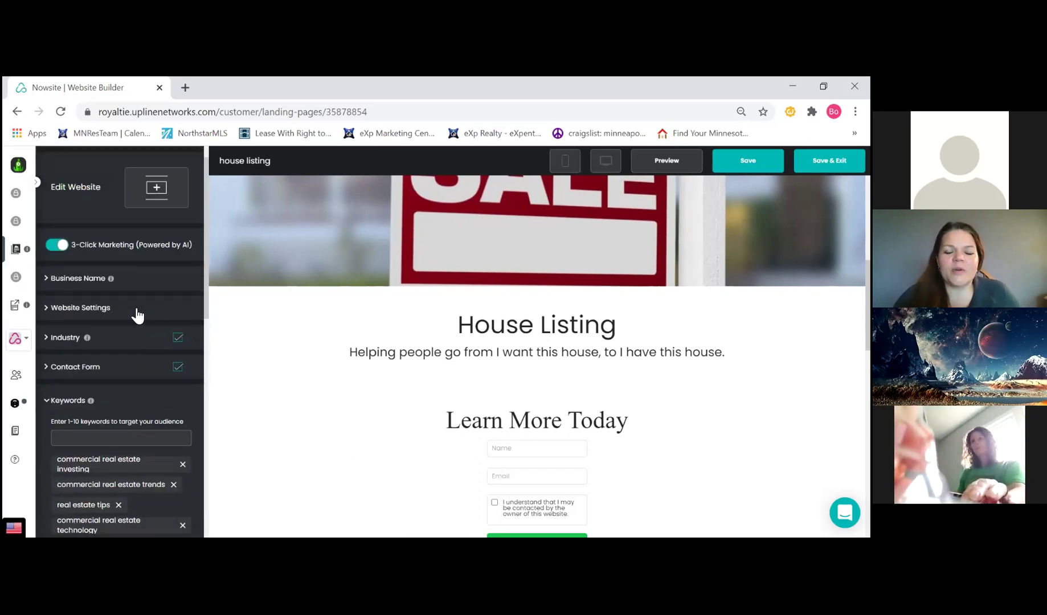
pyautogui.scroll(1, 138, 315)
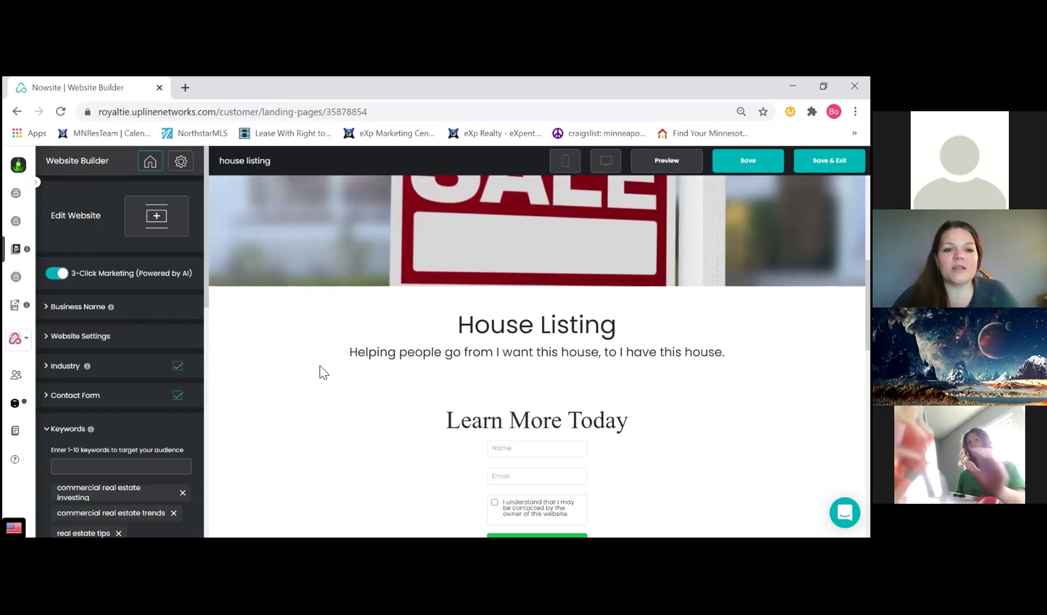
pyautogui.scroll(3, 305, 364)
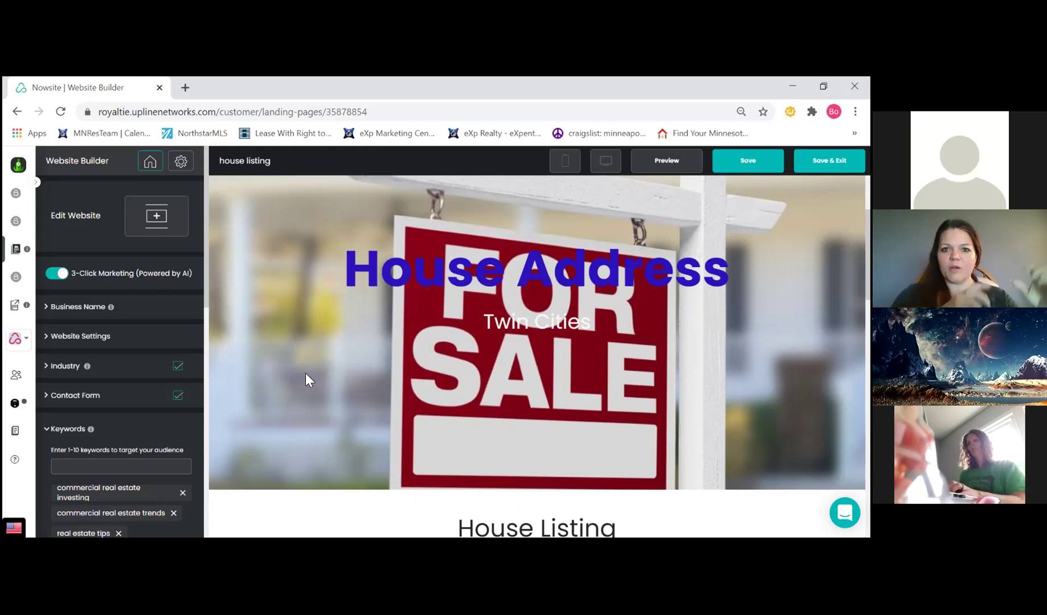
pyautogui.scroll(-2, 295, 371)
pyautogui.scroll(-4, 295, 378)
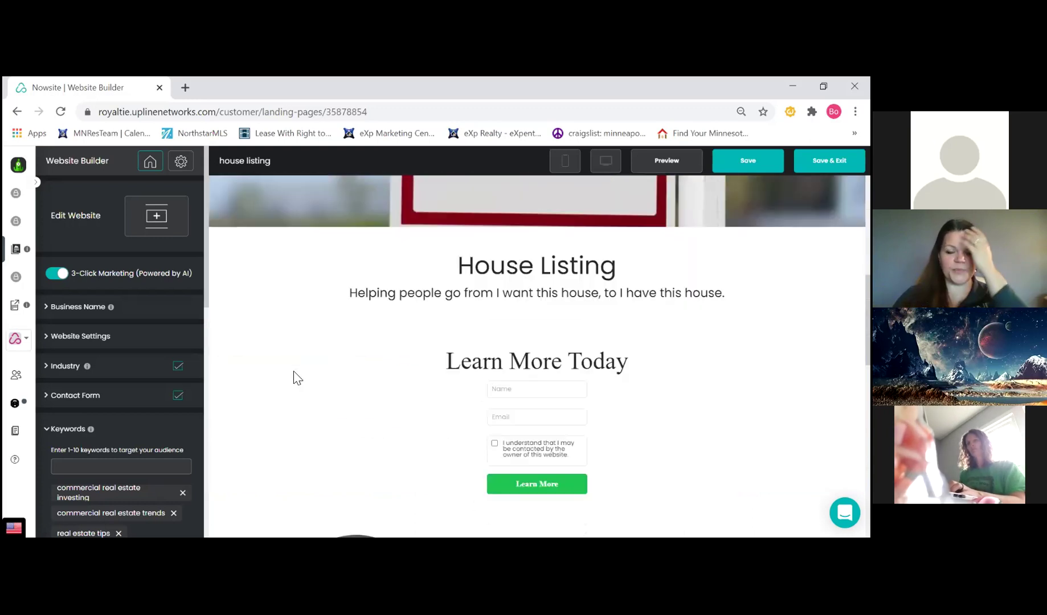
pyautogui.scroll(3, 264, 366)
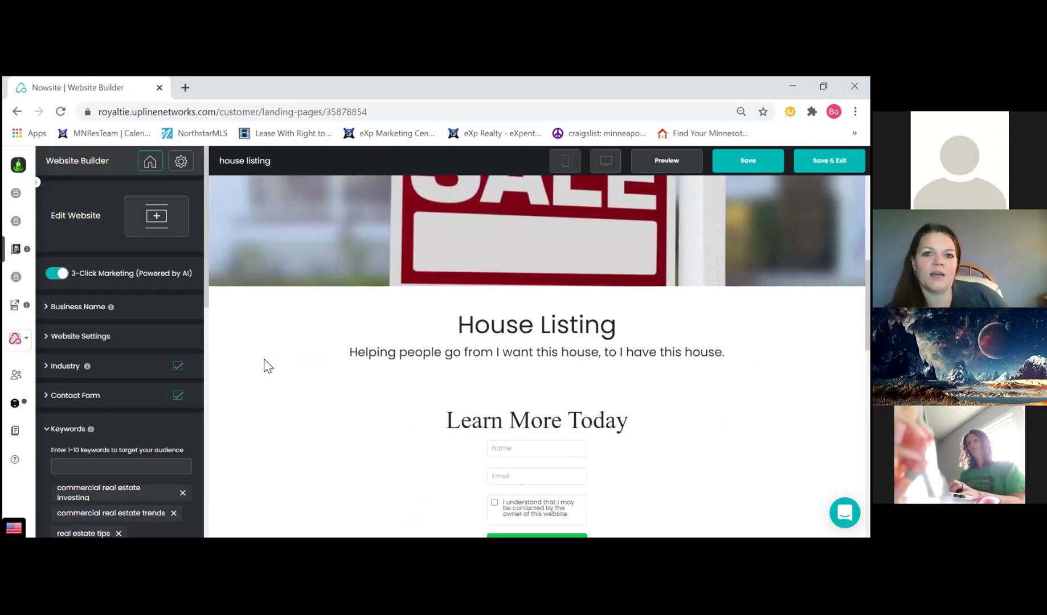
pyautogui.scroll(5, 264, 366)
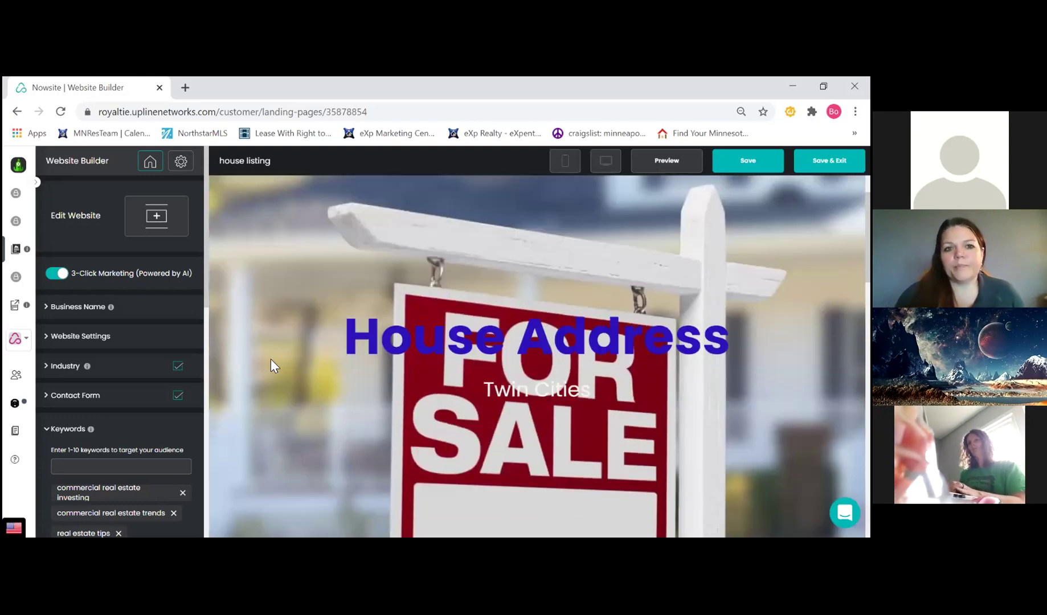
pyautogui.scroll(-5, 271, 360)
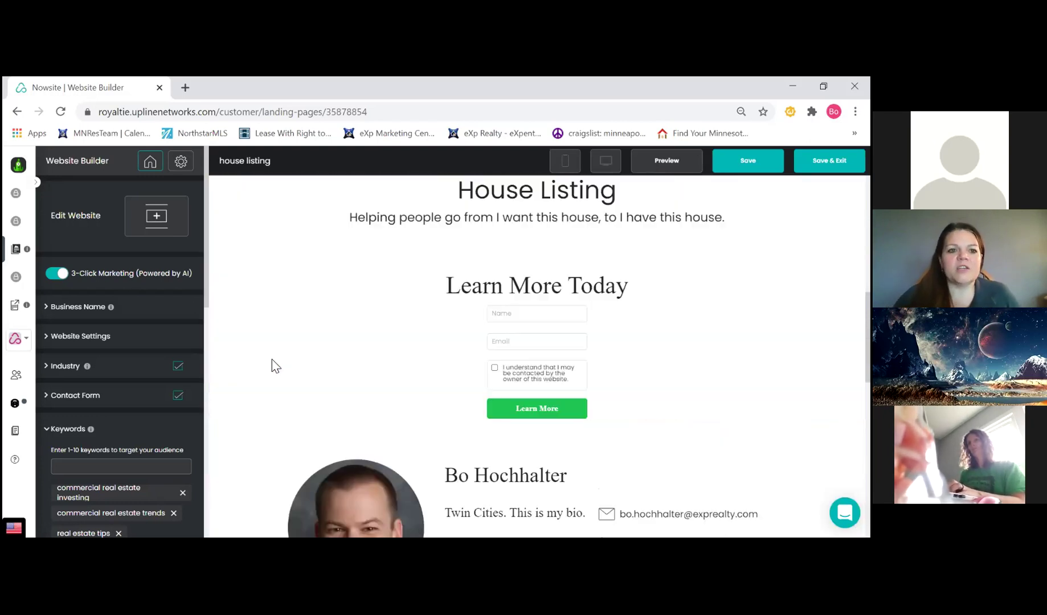
pyautogui.scroll(-6, 270, 369)
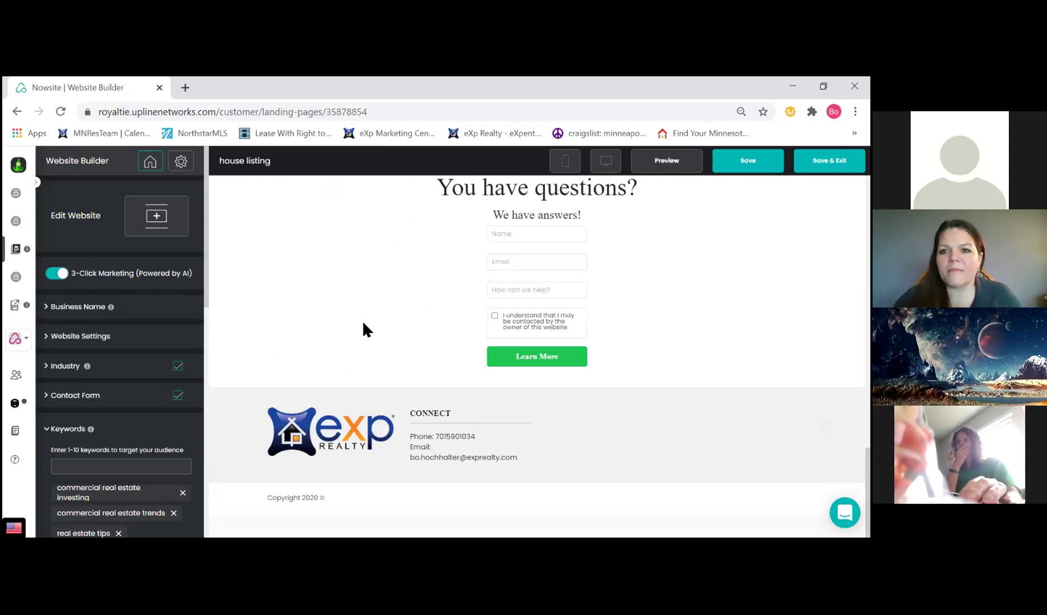
pyautogui.scroll(1, 367, 329)
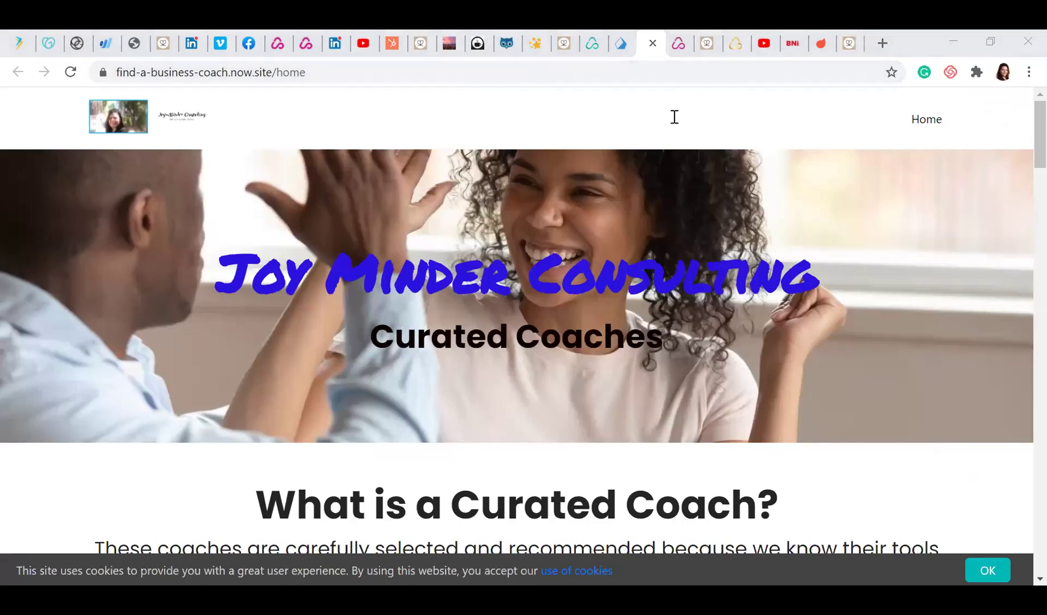
pyautogui.click(592, 54)
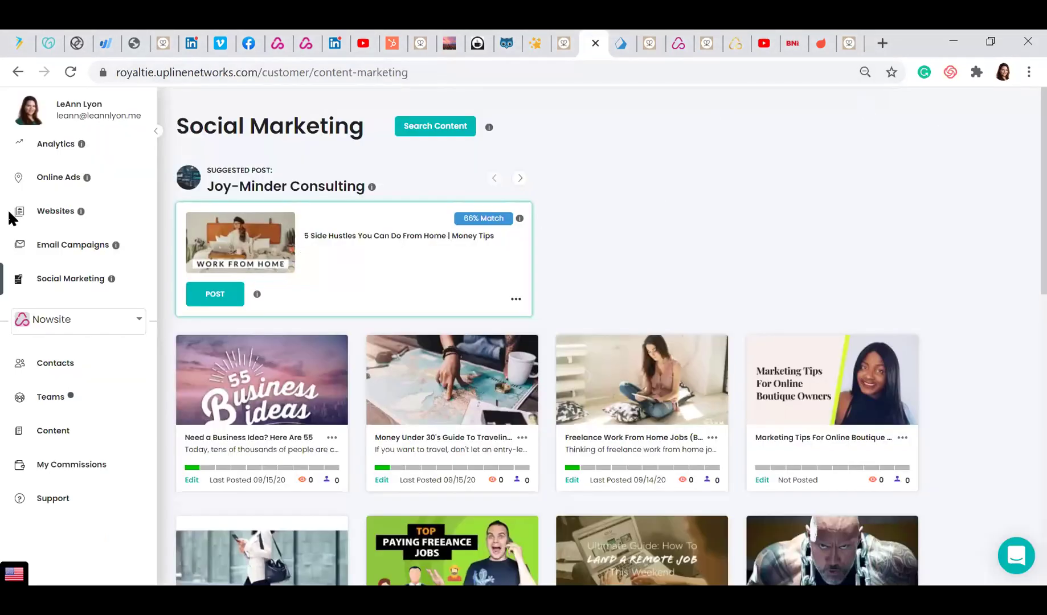
pyautogui.click(46, 212)
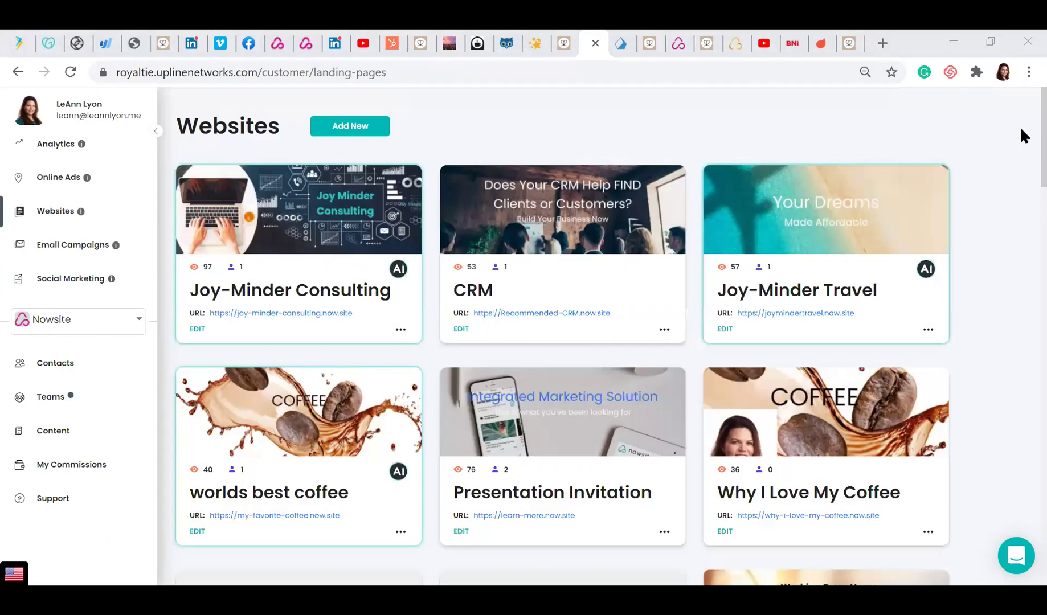
pyautogui.scroll(-4, 1020, 148)
pyautogui.scroll(-7, 1021, 177)
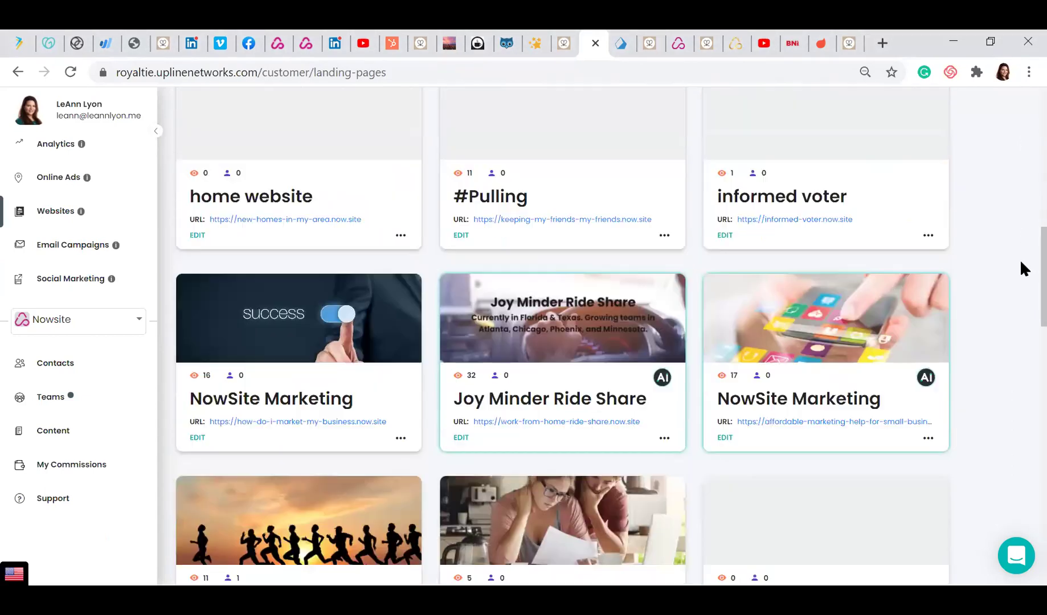
pyautogui.scroll(-8, 1020, 259)
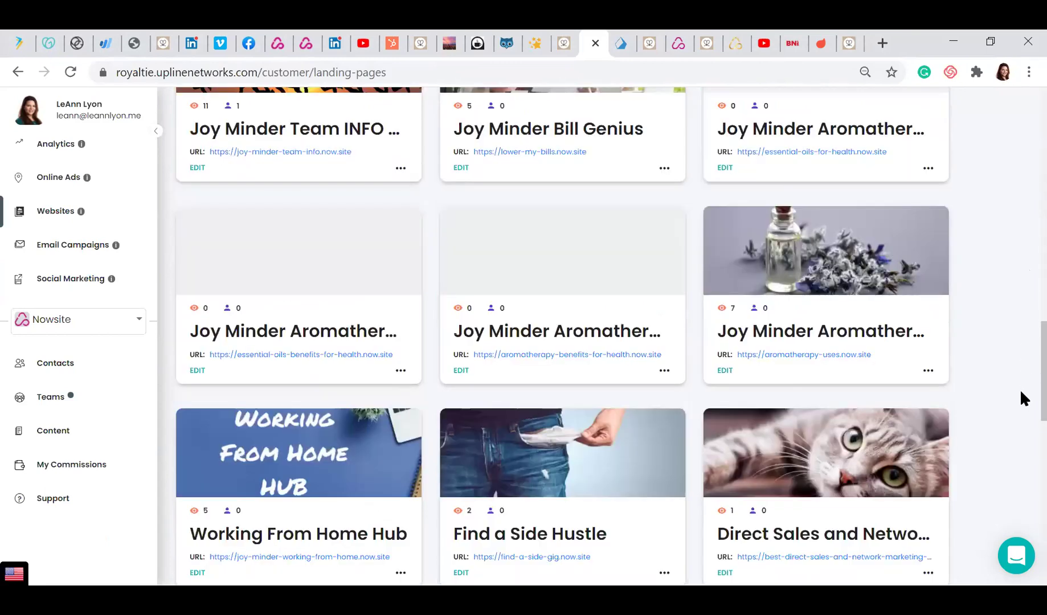
pyautogui.scroll(-5, 1021, 422)
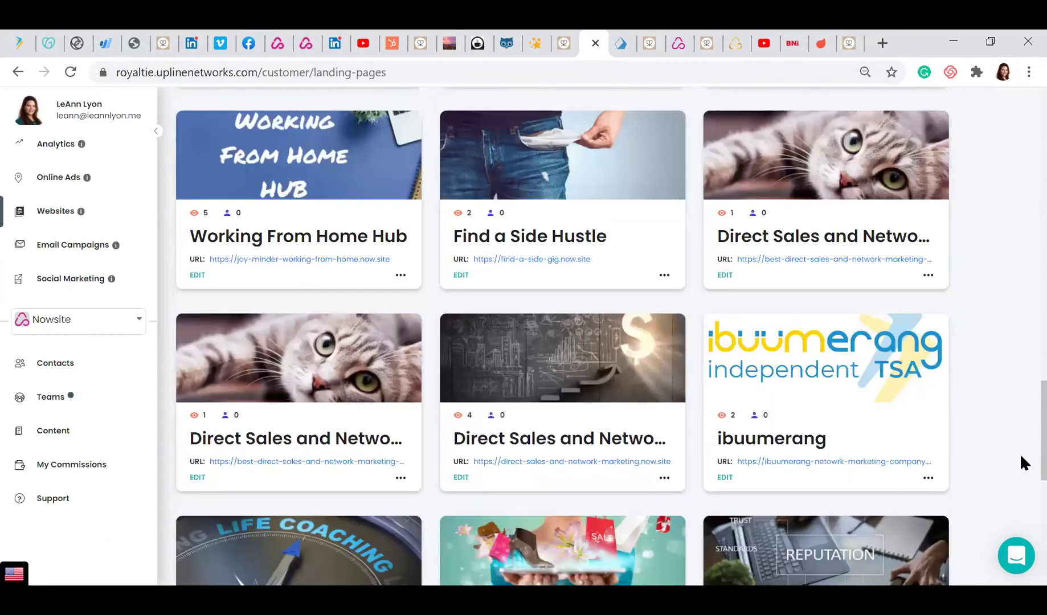
pyautogui.scroll(-3, 1020, 455)
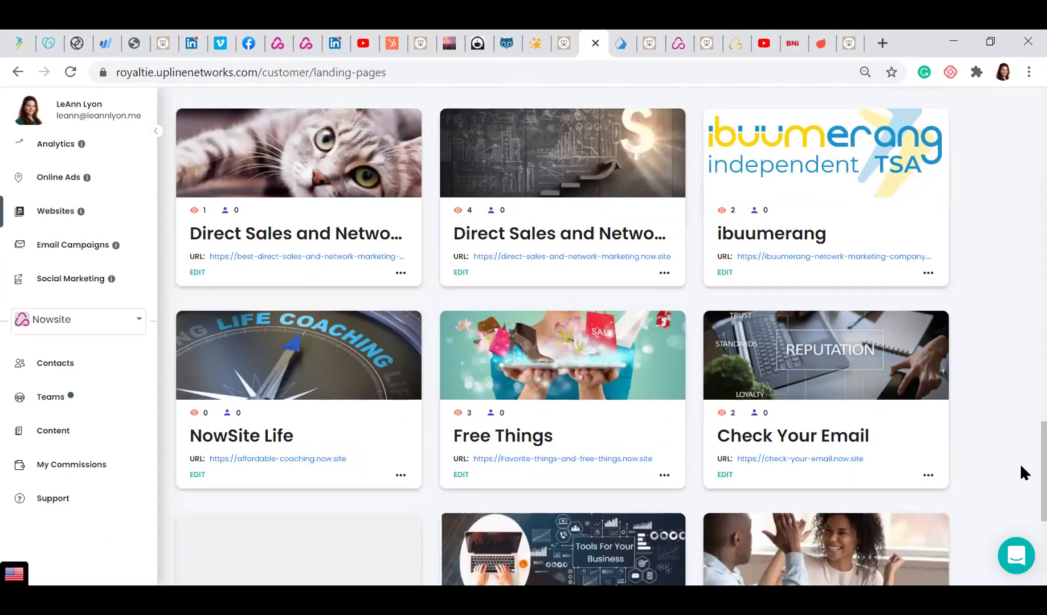
pyautogui.scroll(-5, 1020, 478)
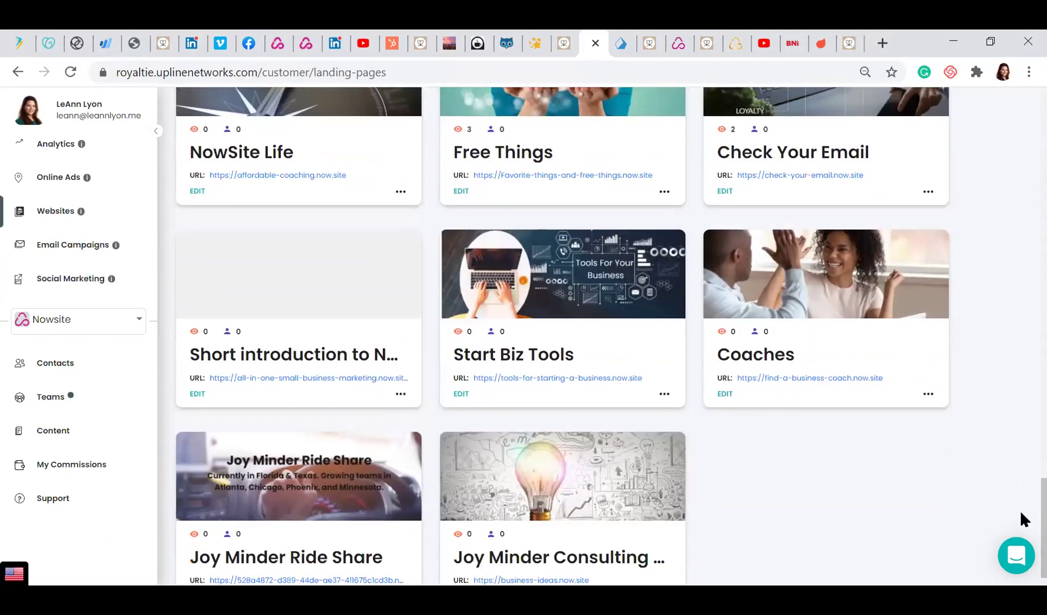
pyautogui.scroll(-1, 1020, 527)
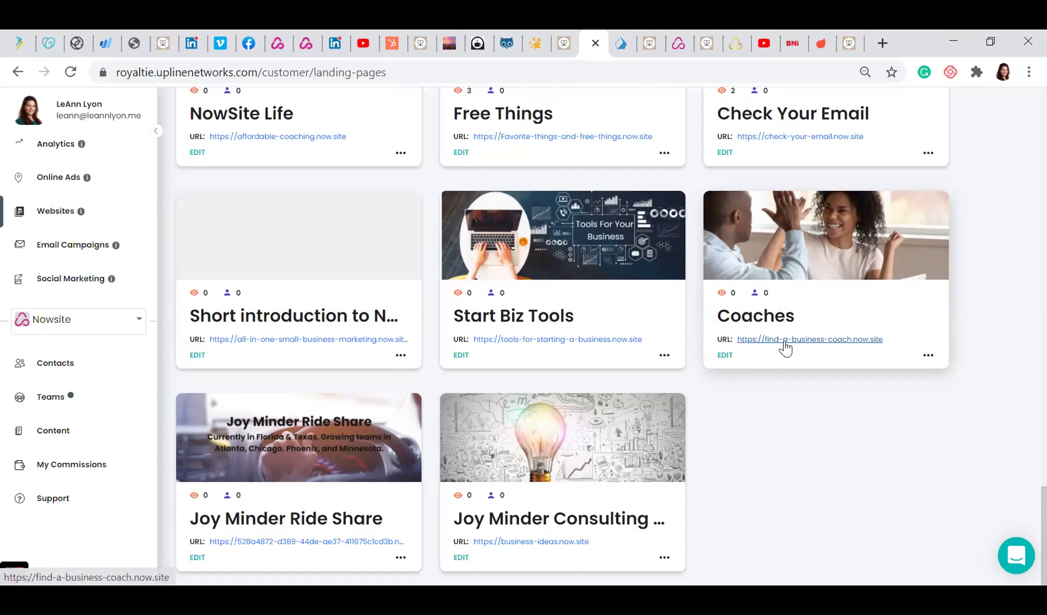
# Review the live find-a-business-coach.now.site Coaches page, then return to the landing pages list
pyautogui.click(785, 341)
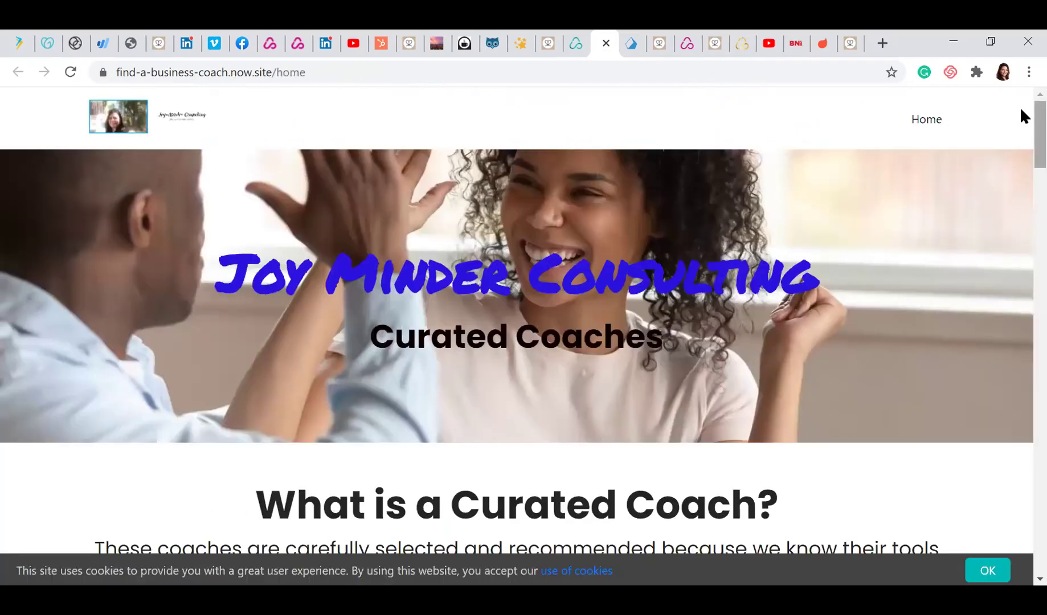
pyautogui.scroll(-2, 1021, 123)
pyautogui.scroll(-2, 1020, 146)
pyautogui.scroll(-2, 1022, 159)
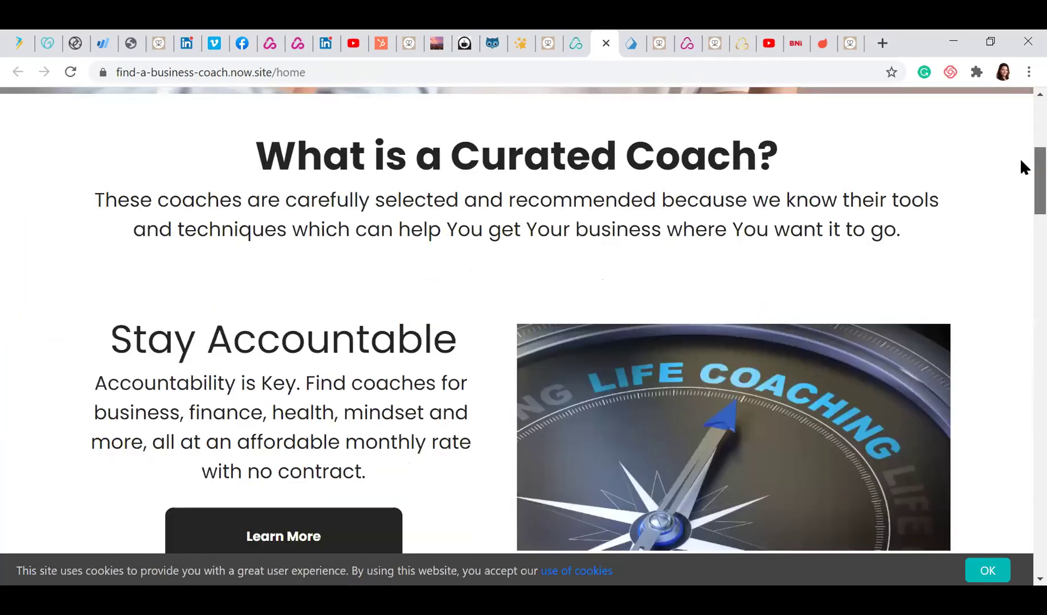
pyautogui.scroll(-2, 1020, 174)
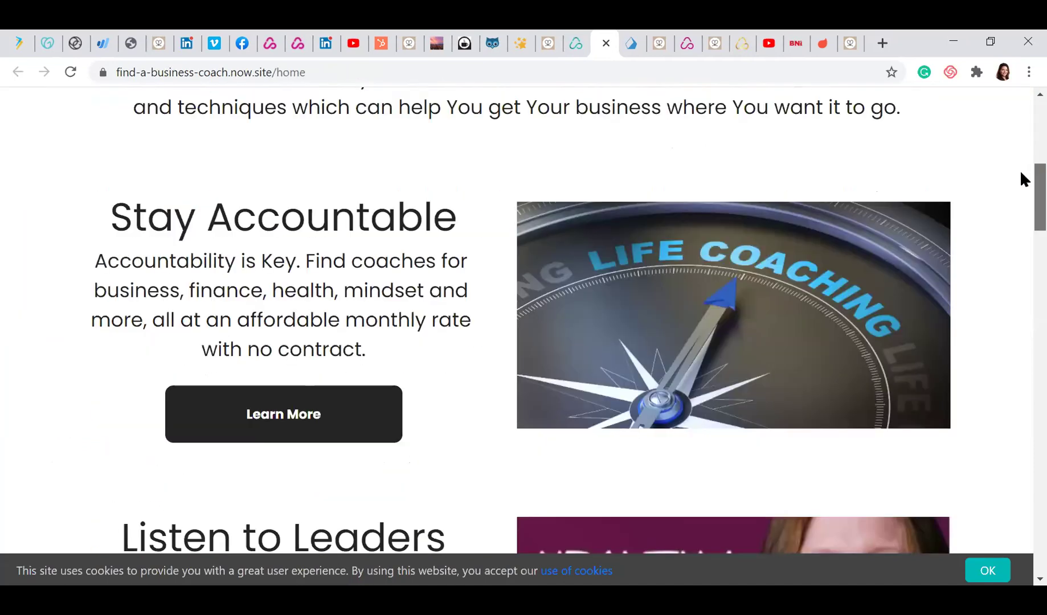
pyautogui.scroll(-1, 1020, 173)
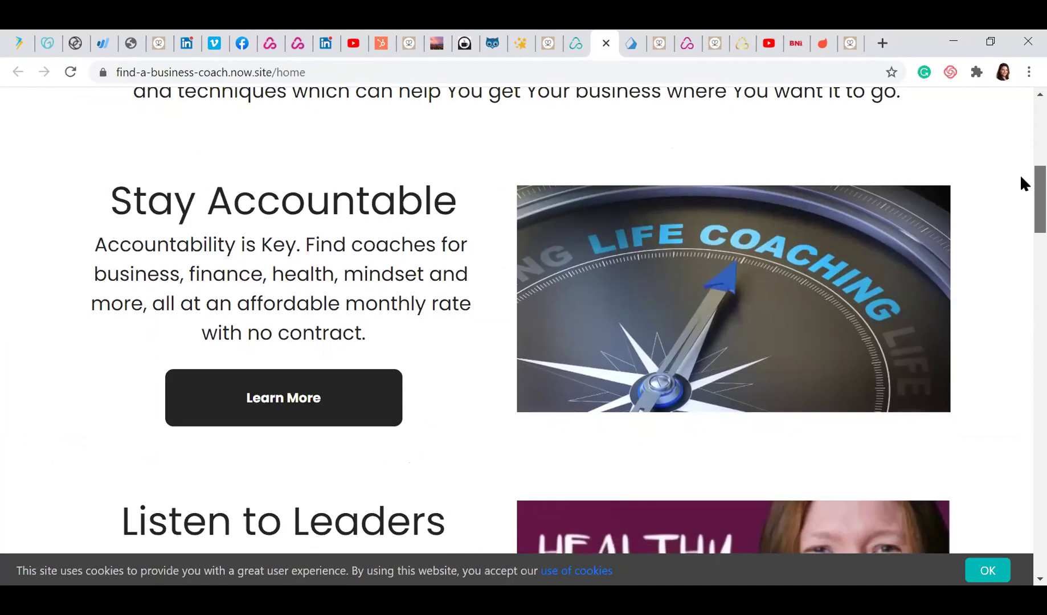
pyautogui.scroll(-2, 1020, 189)
pyautogui.scroll(-2, 1023, 207)
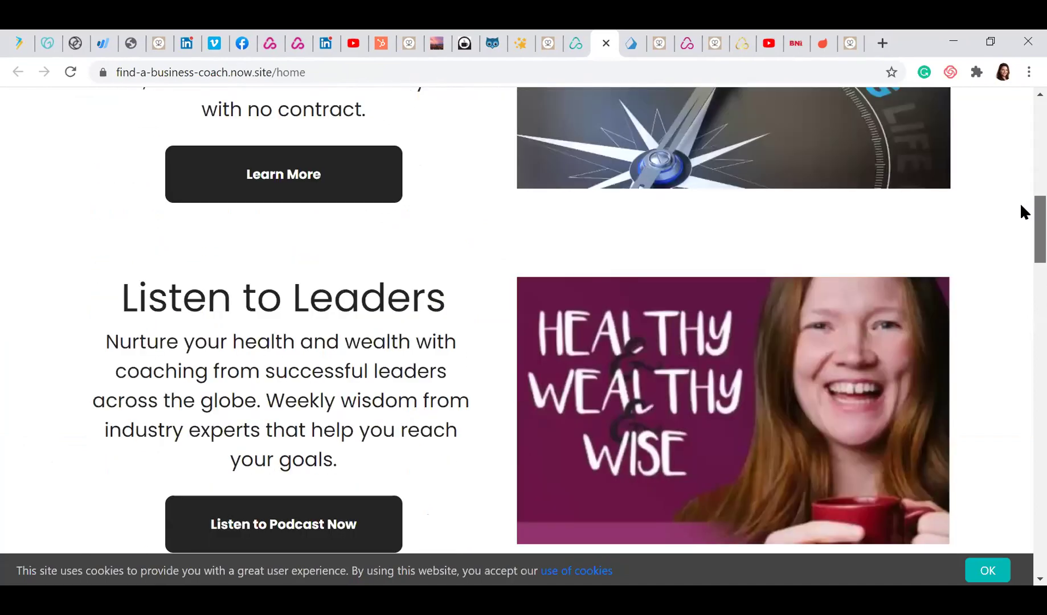
pyautogui.scroll(-1, 1021, 214)
pyautogui.scroll(-1, 1021, 207)
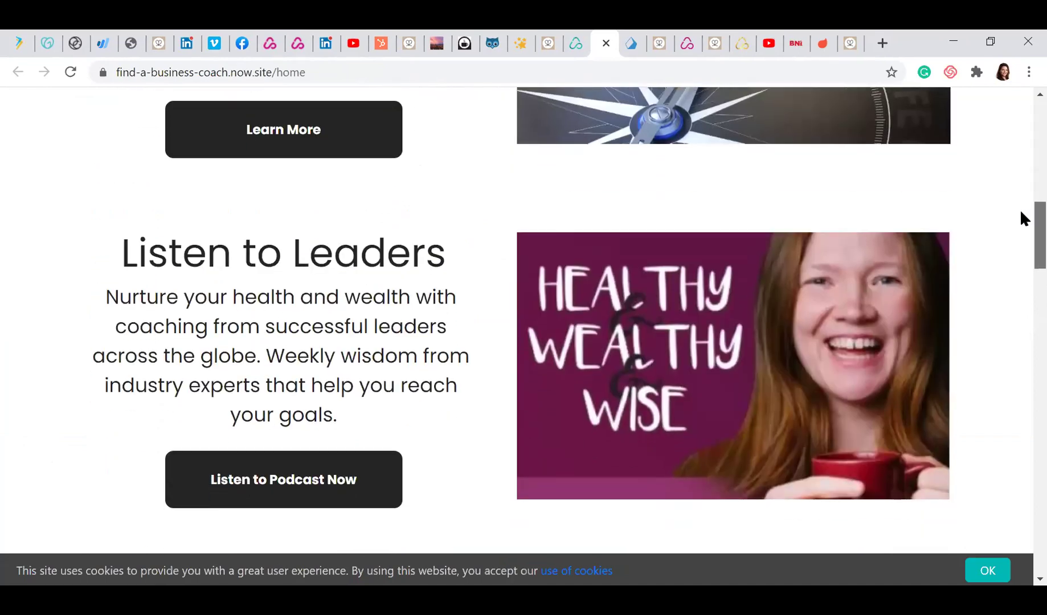
pyautogui.scroll(-3, 1021, 217)
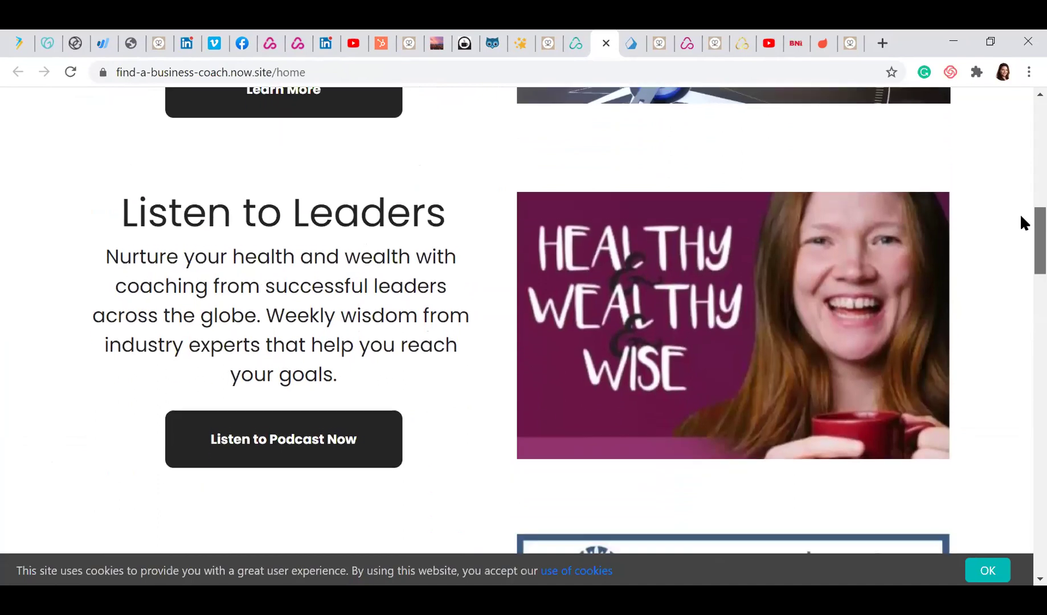
pyautogui.scroll(-4, 1024, 246)
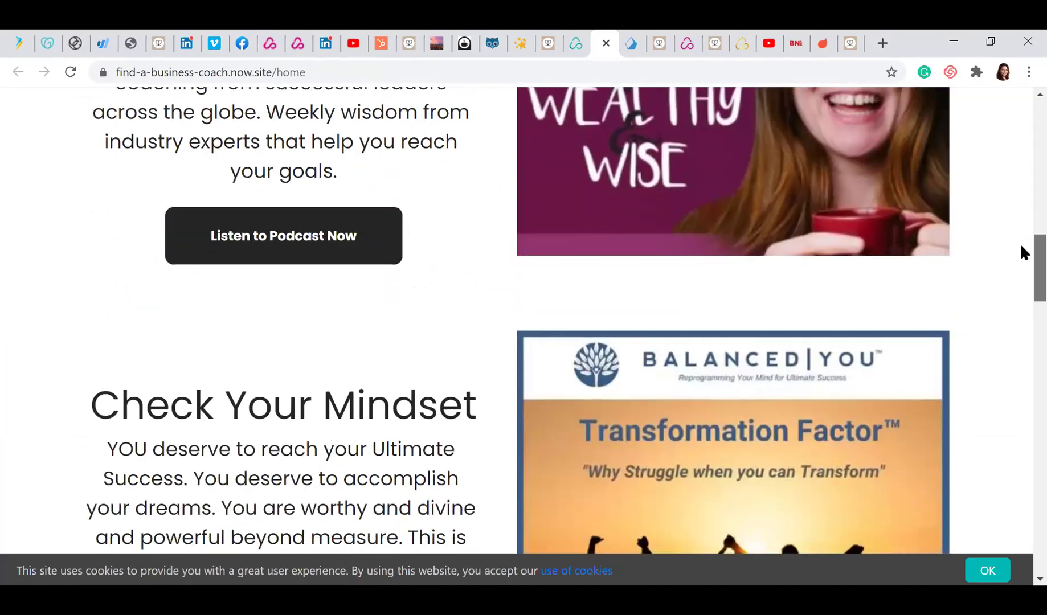
pyautogui.scroll(-4, 1020, 277)
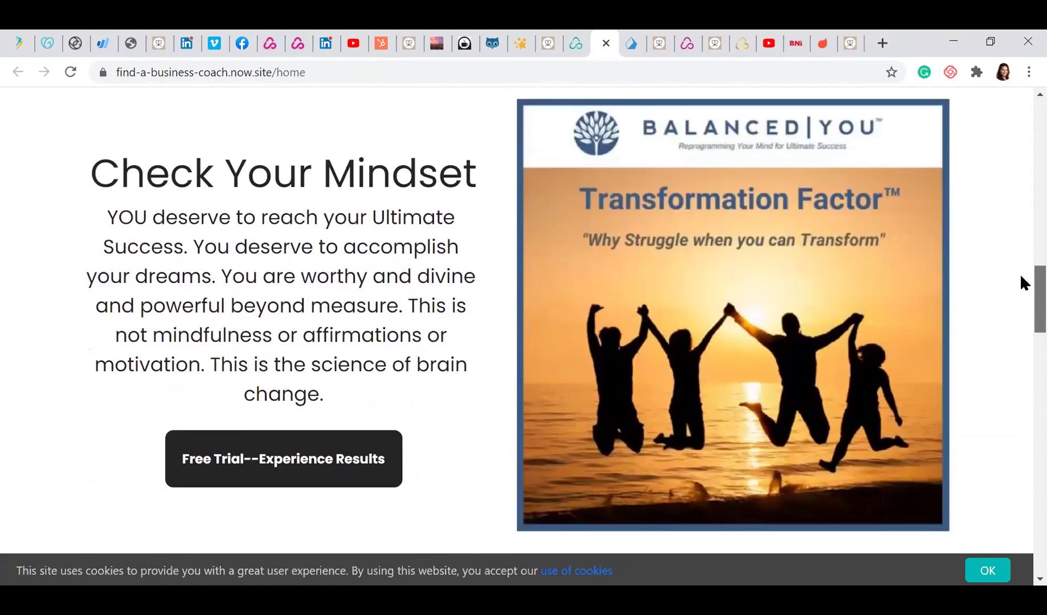
pyautogui.scroll(-5, 1020, 322)
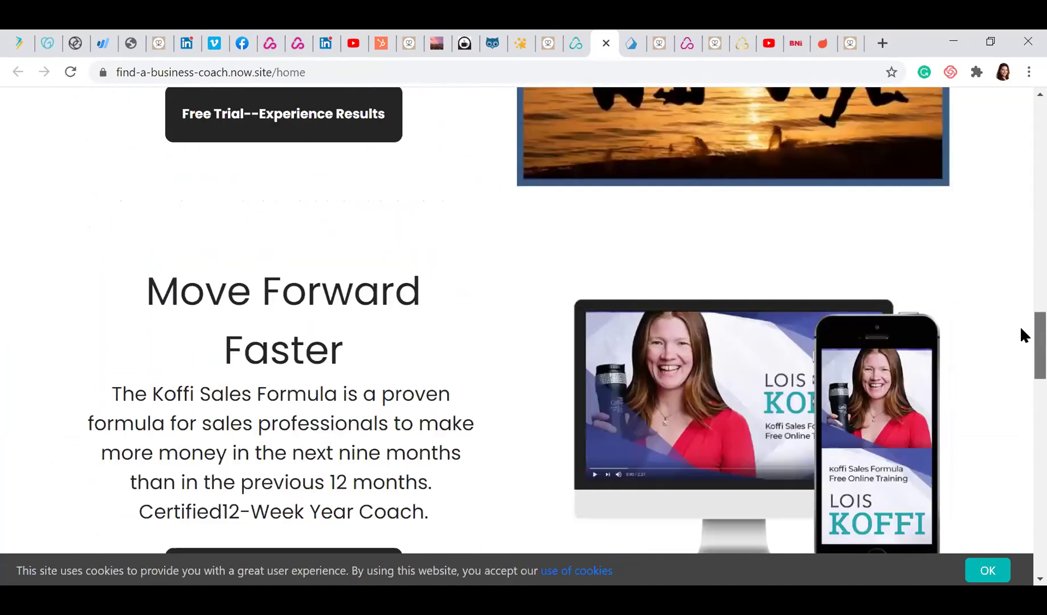
pyautogui.scroll(-1, 1020, 344)
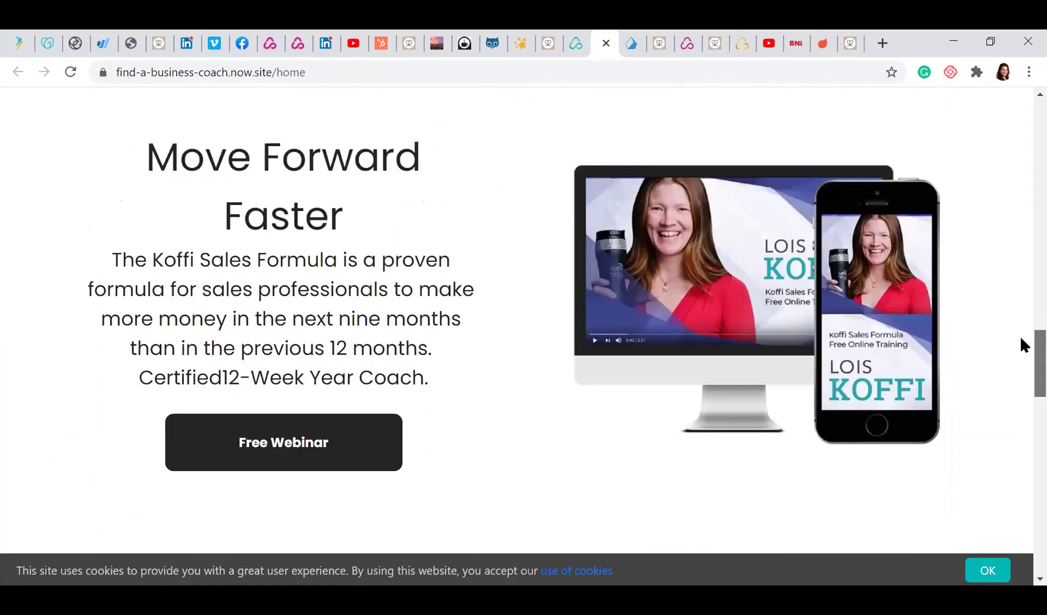
pyautogui.scroll(-1, 1021, 348)
pyautogui.scroll(-8, 1020, 366)
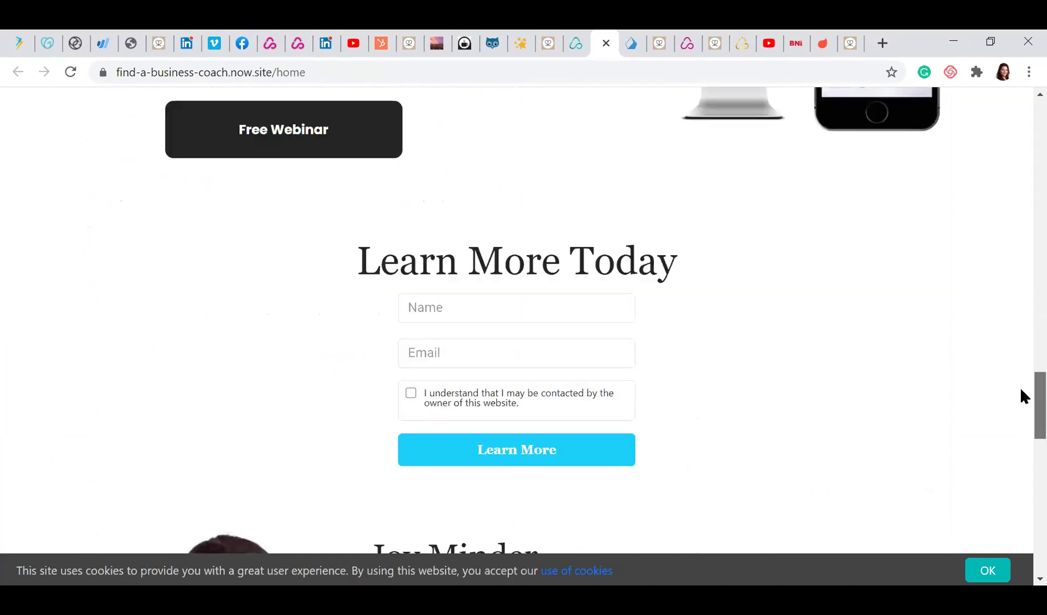
pyautogui.scroll(15, 1021, 412)
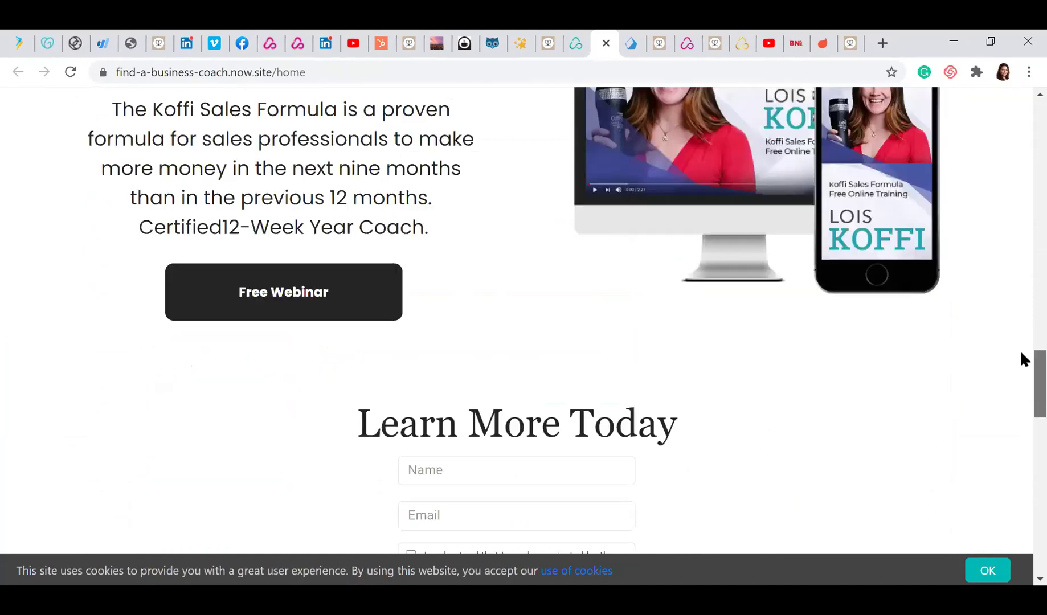
pyautogui.scroll(5, 649, 110)
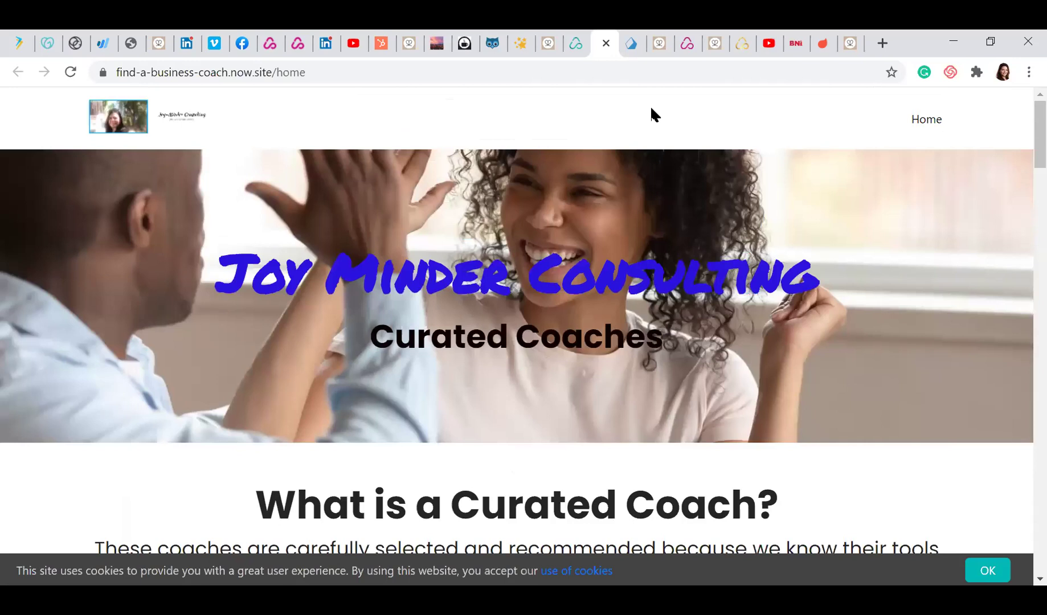
pyautogui.click(577, 43)
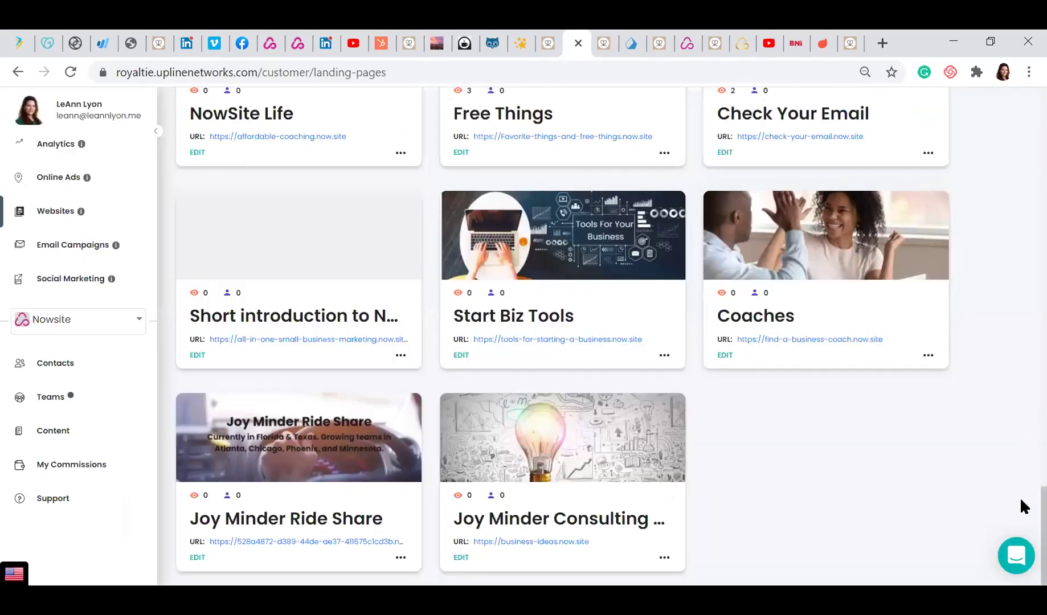
# Scroll back to the top of the Websites list, starting at the Joy-Minder Consulting card
pyautogui.scroll(2, 1024, 481)
pyautogui.scroll(4, 1020, 456)
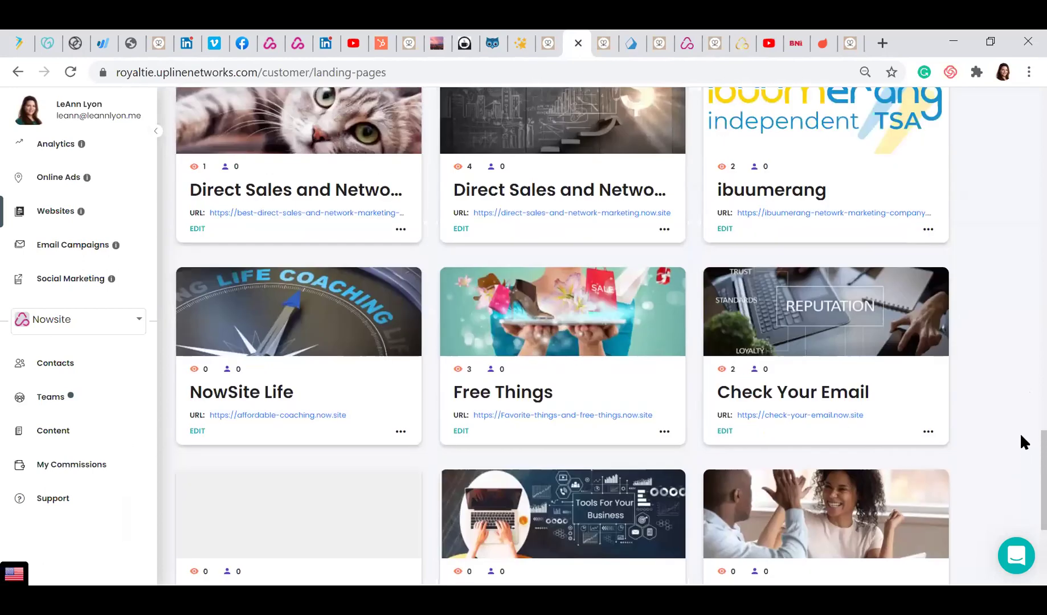
pyautogui.scroll(1, 1020, 418)
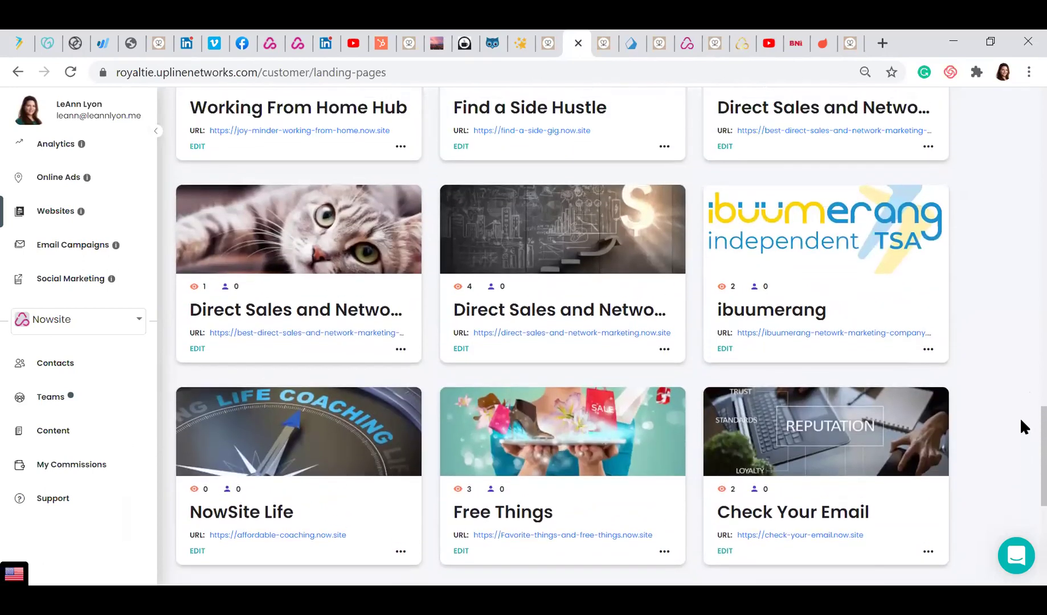
pyautogui.scroll(1, 1020, 411)
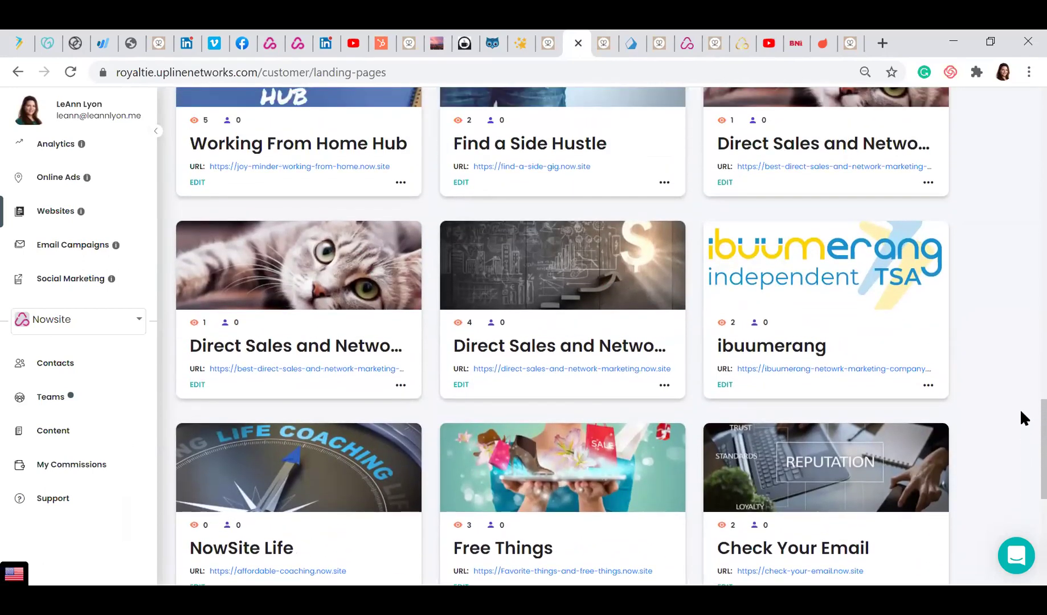
pyautogui.scroll(1, 1020, 405)
pyautogui.scroll(2, 1021, 398)
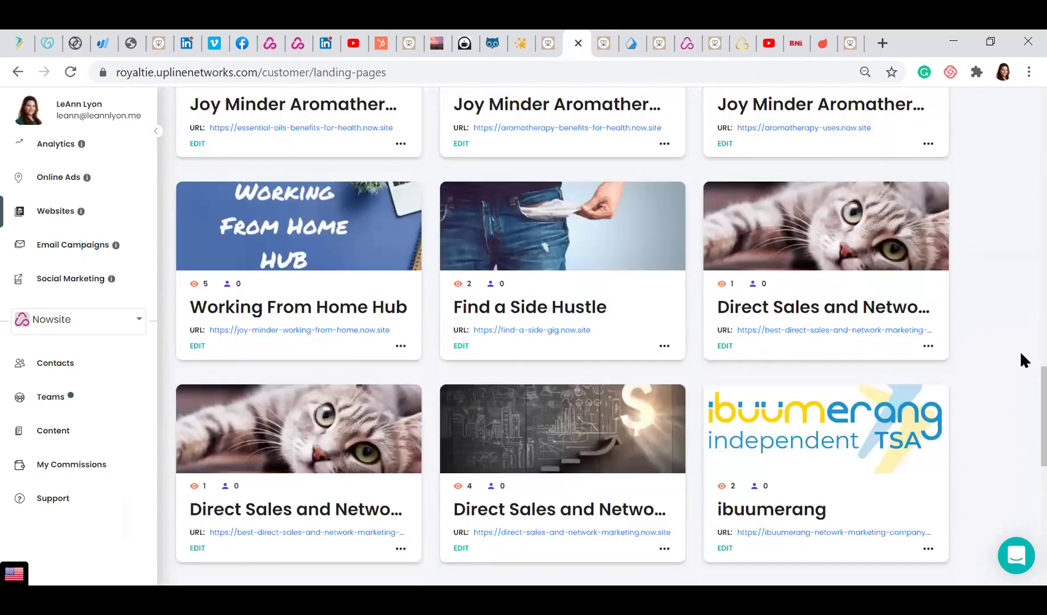
pyautogui.scroll(5, 1020, 321)
pyautogui.scroll(8, 1021, 232)
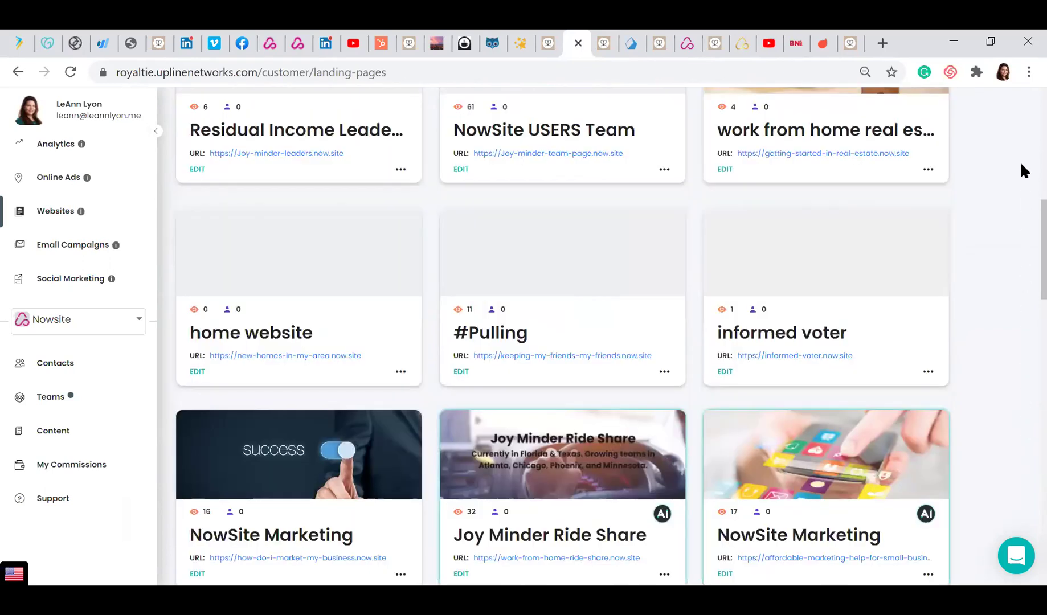
pyautogui.scroll(10, 1020, 108)
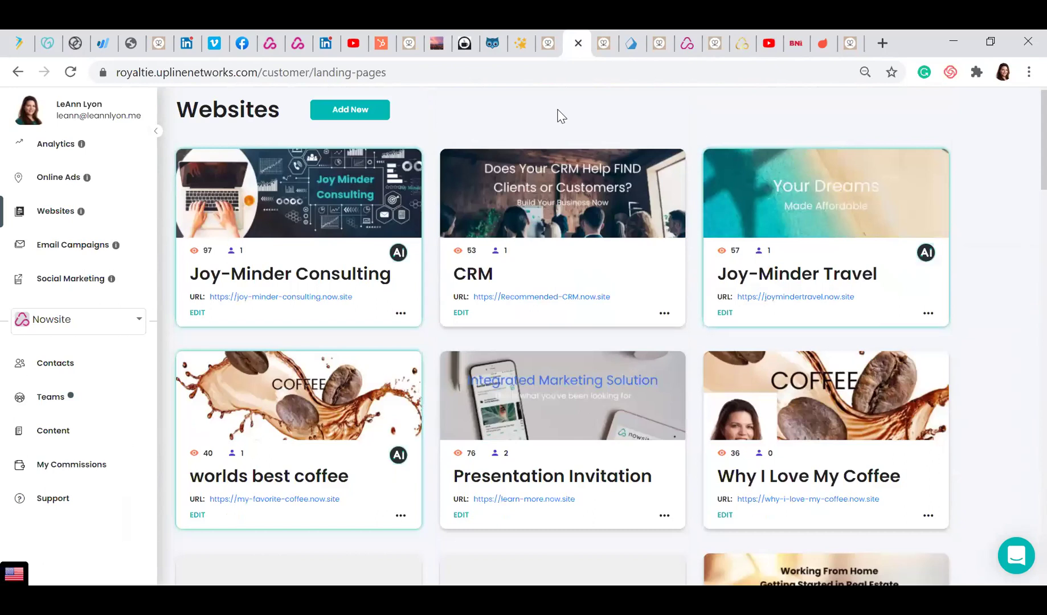
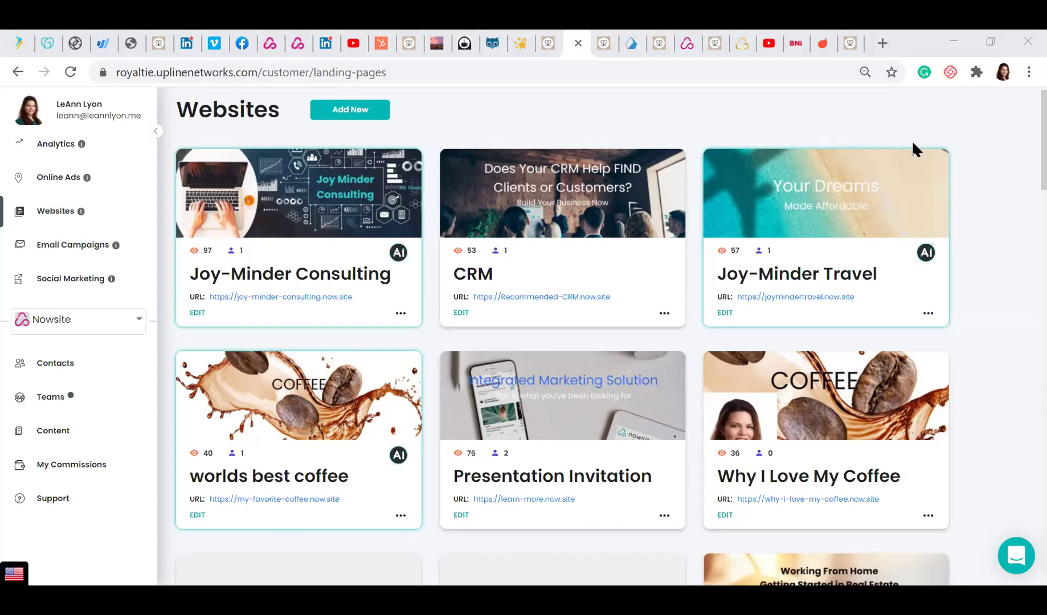
# Open the live why-i-love-my-coffee.now.site page and scroll down past the coffee video to the signup form
pyautogui.click(797, 501)
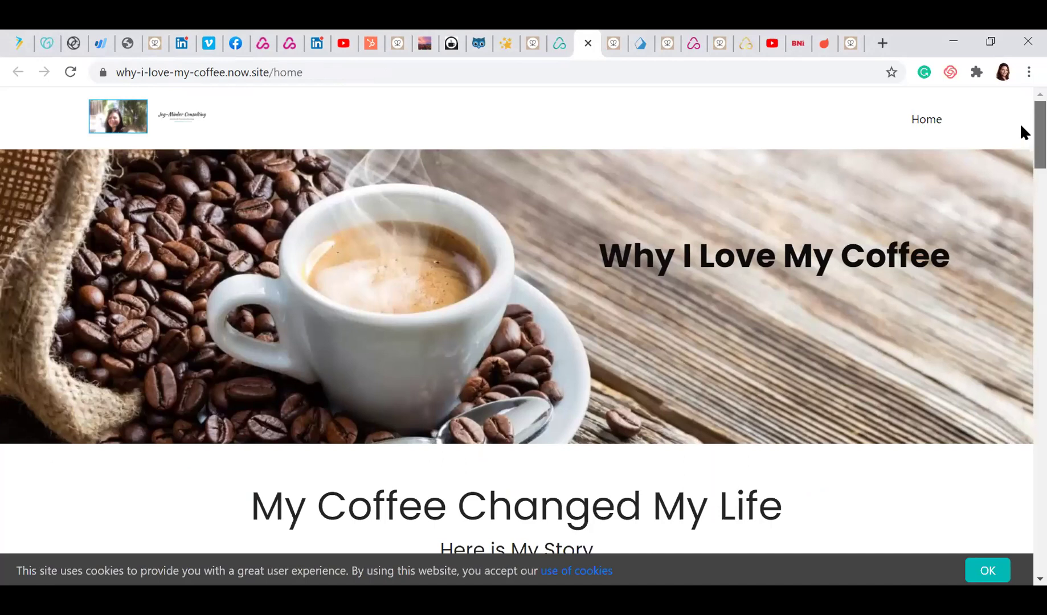
pyautogui.scroll(-1, 1021, 127)
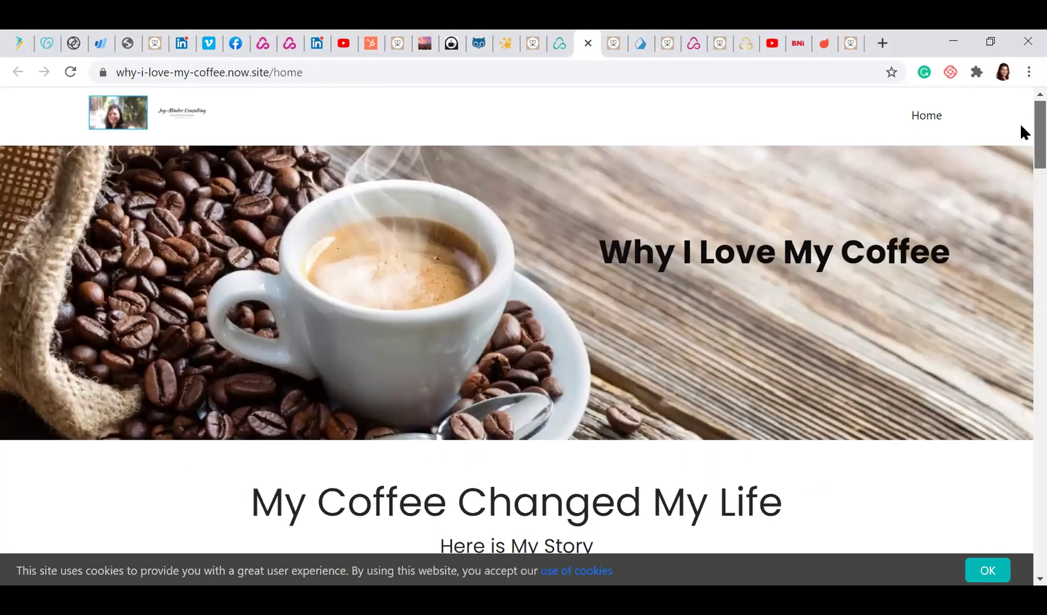
pyautogui.scroll(-2, 1020, 129)
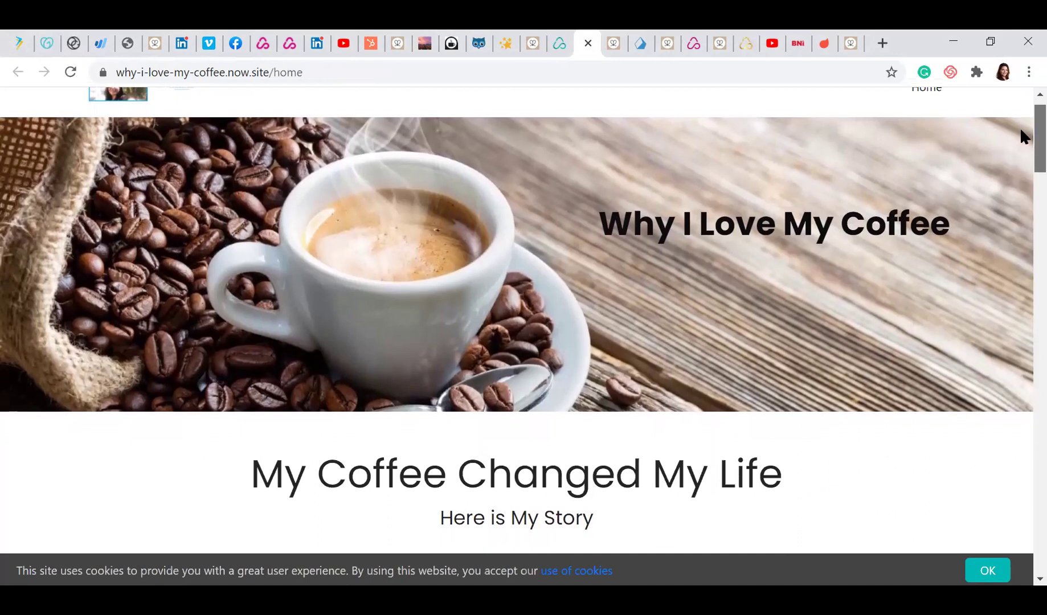
pyautogui.scroll(3, 1021, 126)
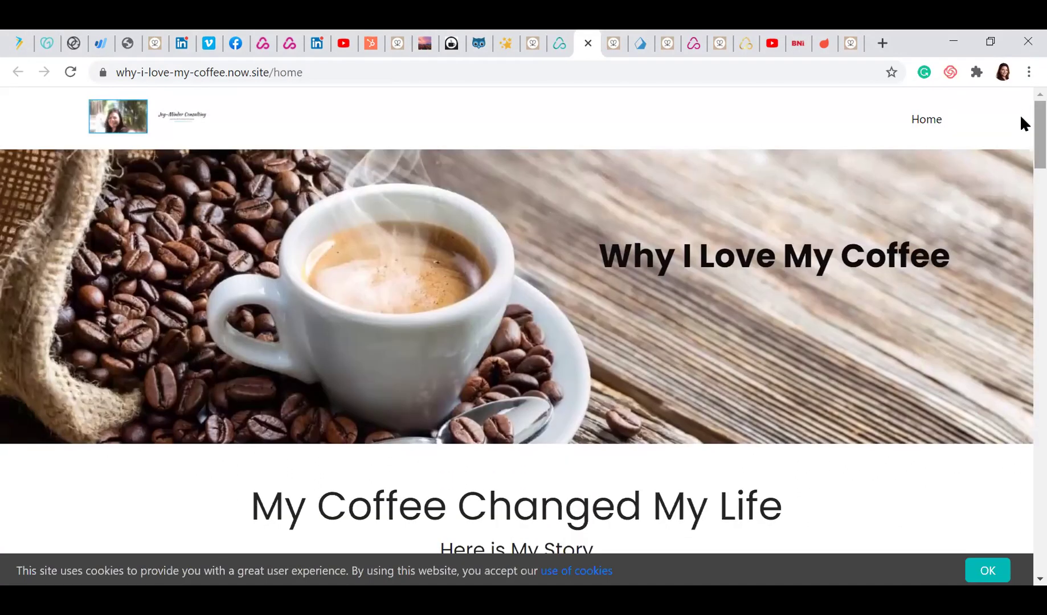
pyautogui.scroll(-2, 1021, 118)
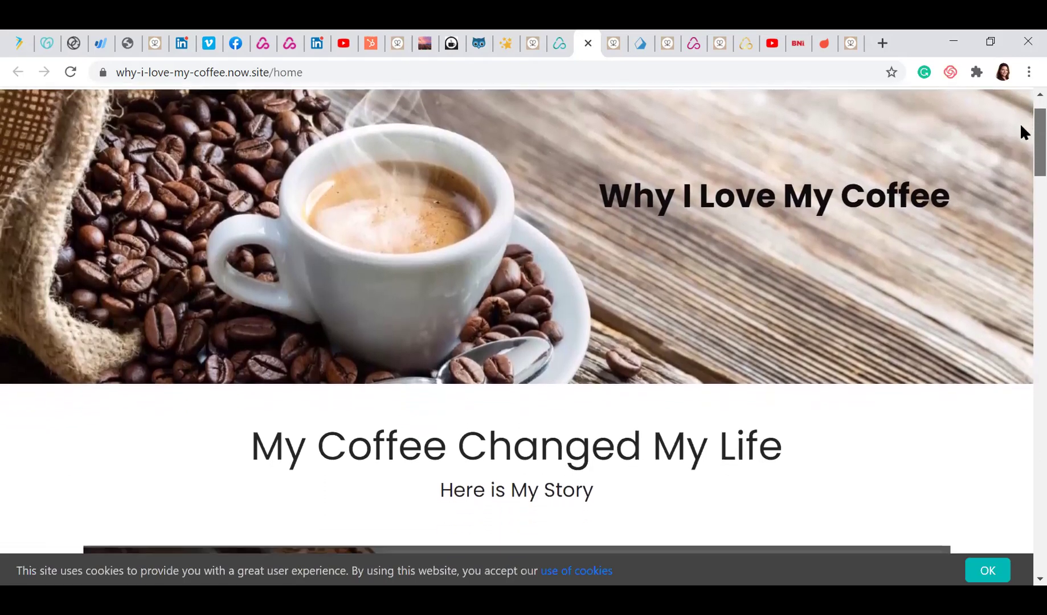
pyautogui.scroll(-5, 1022, 132)
pyautogui.scroll(-3, 1020, 171)
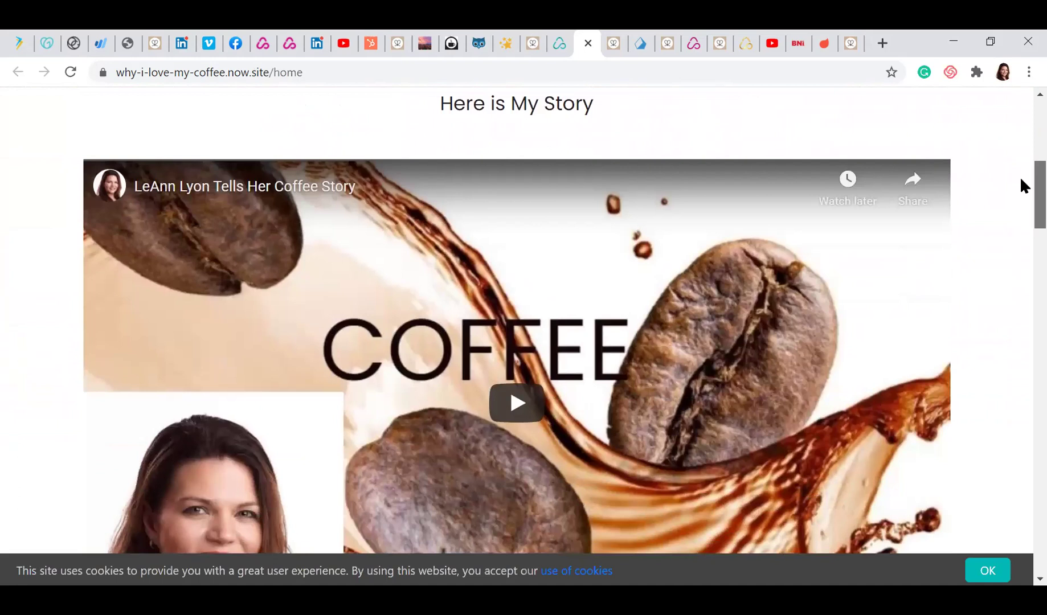
pyautogui.scroll(-1, 1021, 193)
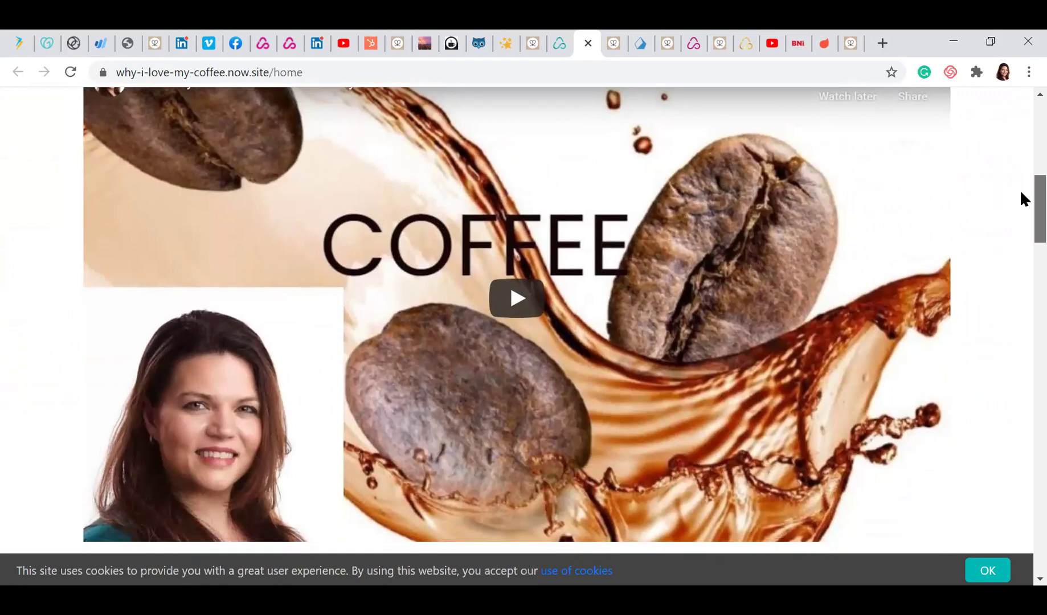
pyautogui.scroll(-5, 1021, 192)
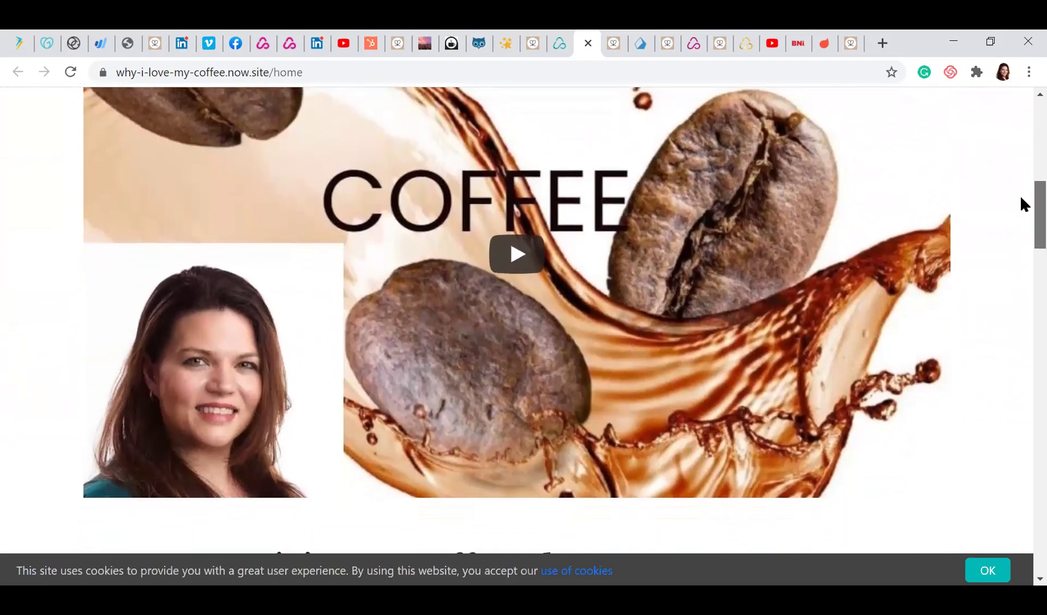
pyautogui.scroll(-1, 1020, 195)
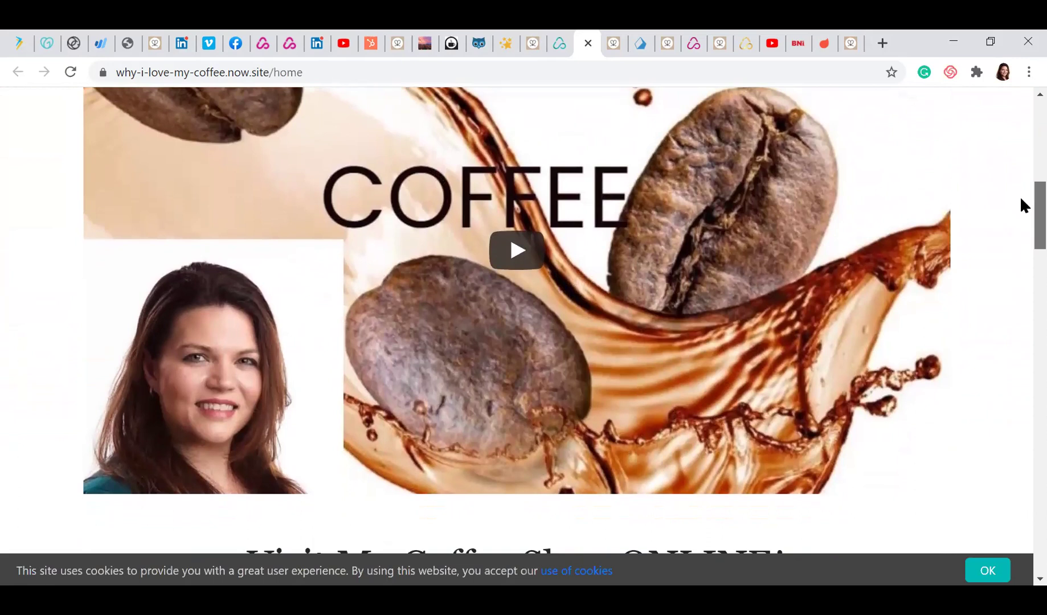
pyautogui.scroll(-1, 1020, 196)
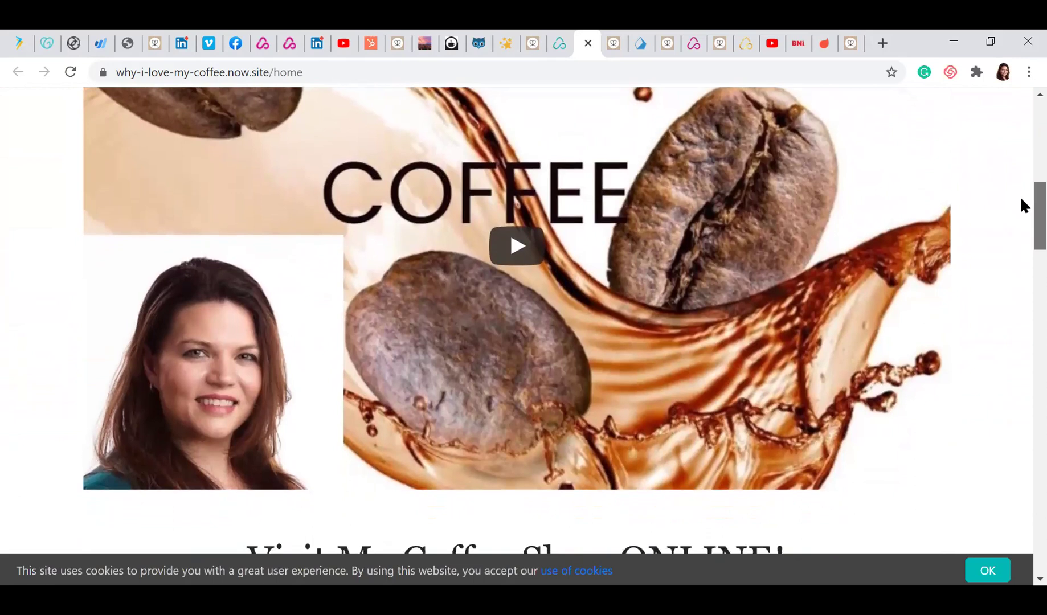
pyautogui.scroll(1, 1020, 202)
pyautogui.scroll(-3, 1020, 214)
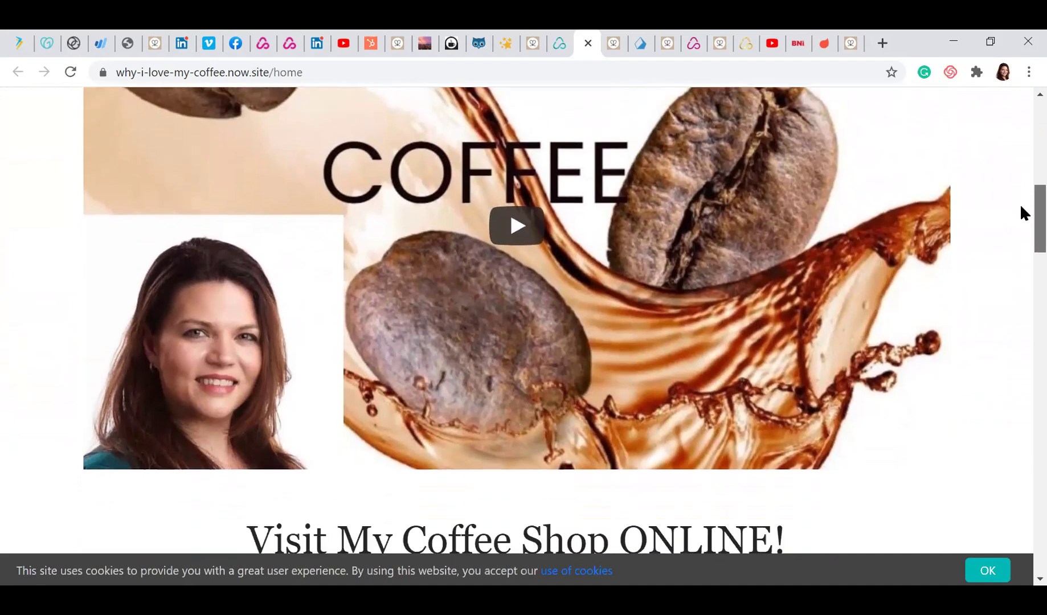
pyautogui.scroll(-5, 1021, 216)
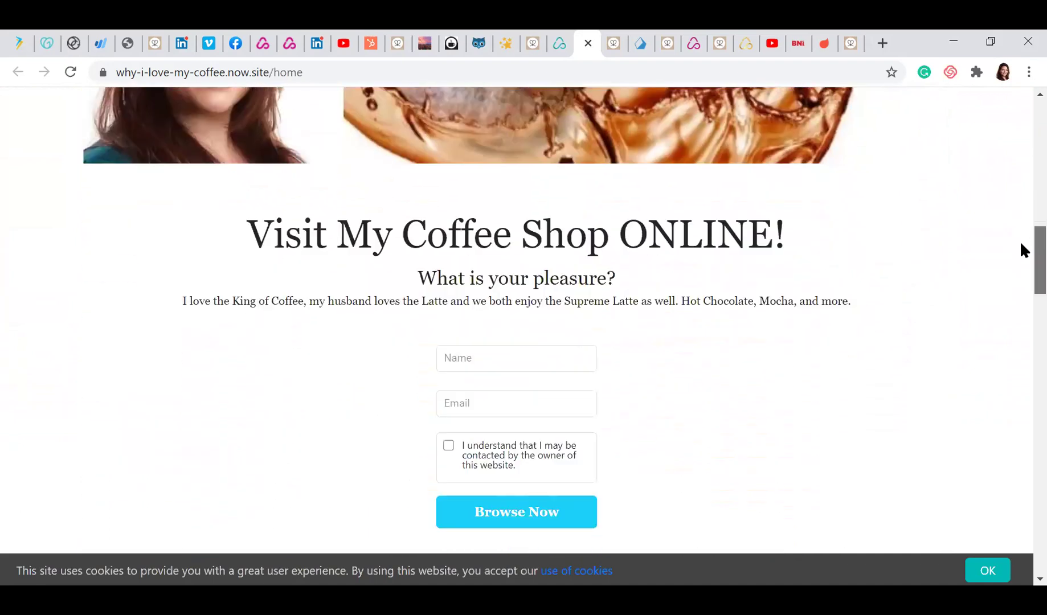
# Scroll down through the rest of the live coffee site
pyautogui.scroll(1, 1020, 248)
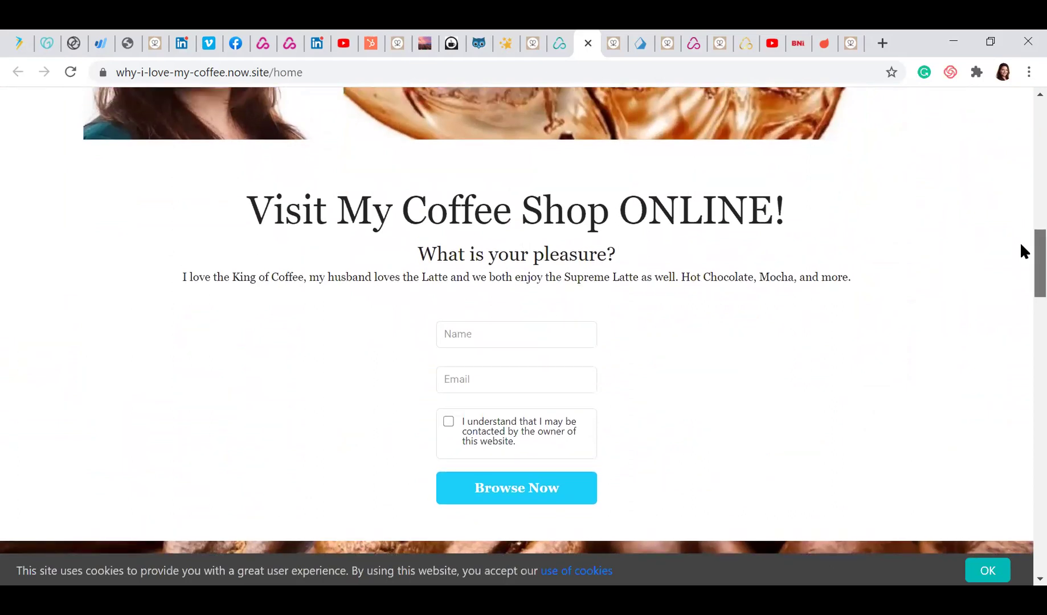
pyautogui.scroll(-1, 1021, 246)
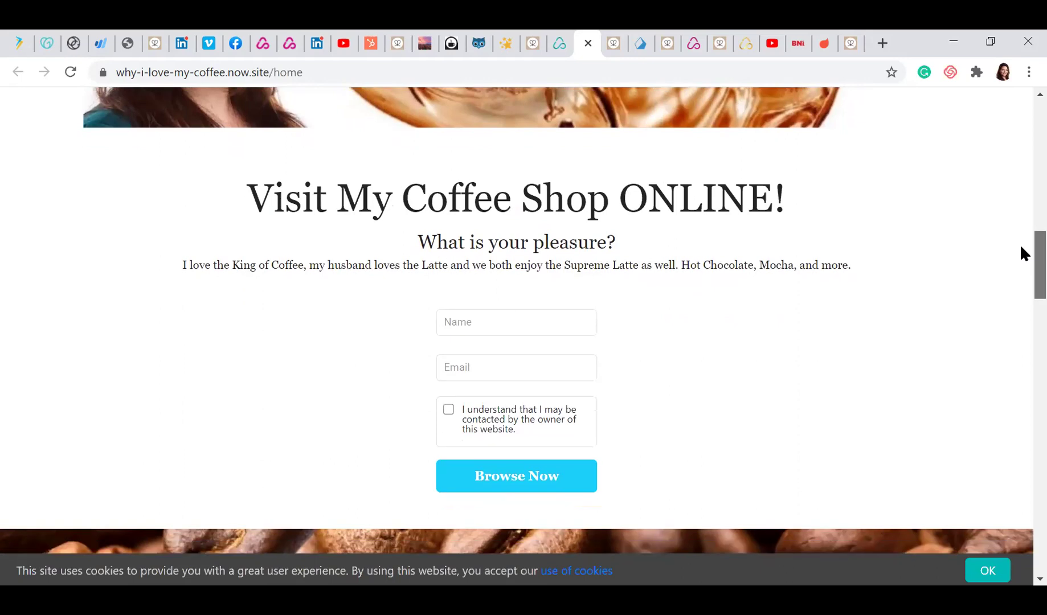
pyautogui.scroll(-1, 1020, 254)
pyautogui.scroll(1, 1021, 249)
pyautogui.scroll(-6, 1021, 254)
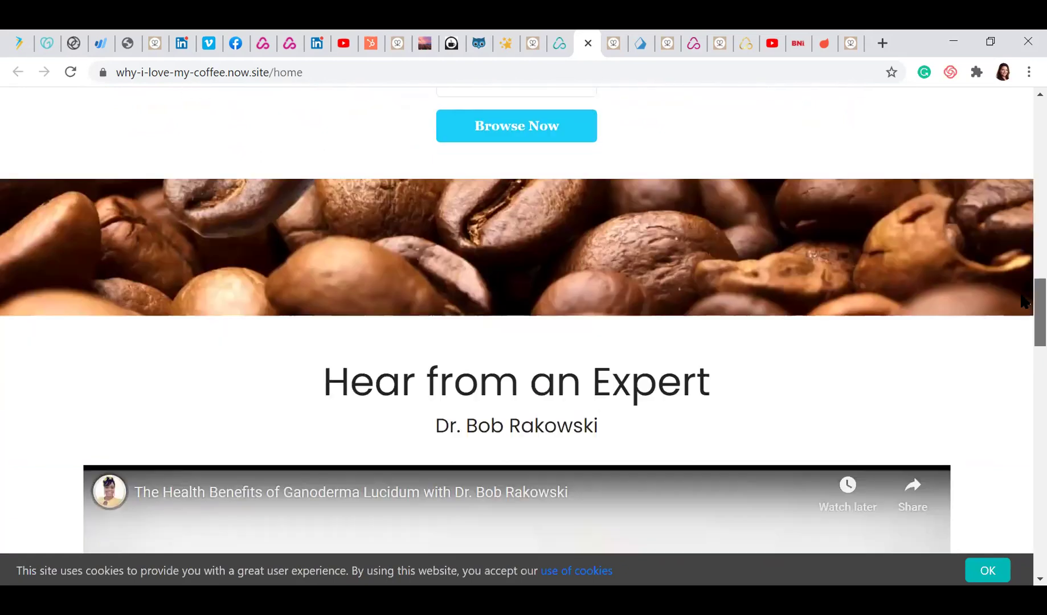
pyautogui.scroll(-5, 1021, 311)
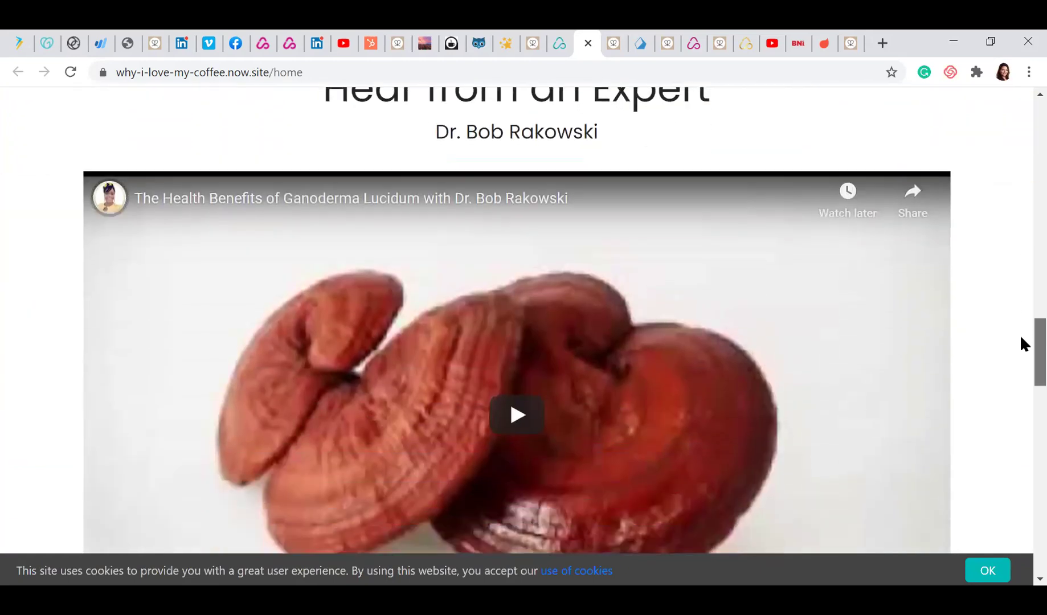
pyautogui.scroll(-1, 1021, 343)
pyautogui.scroll(-4, 1021, 349)
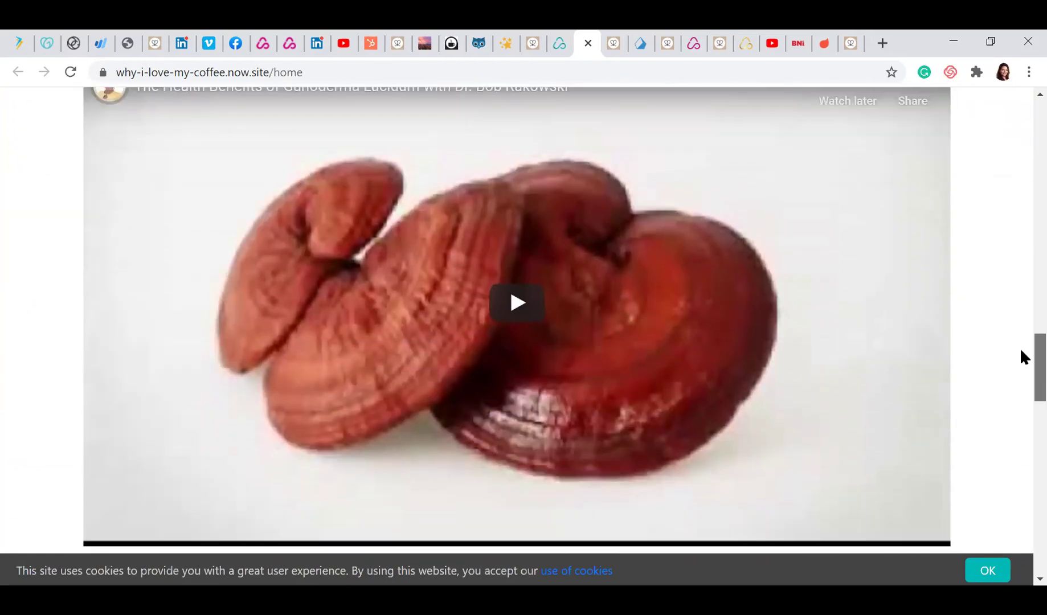
pyautogui.scroll(-2, 1021, 377)
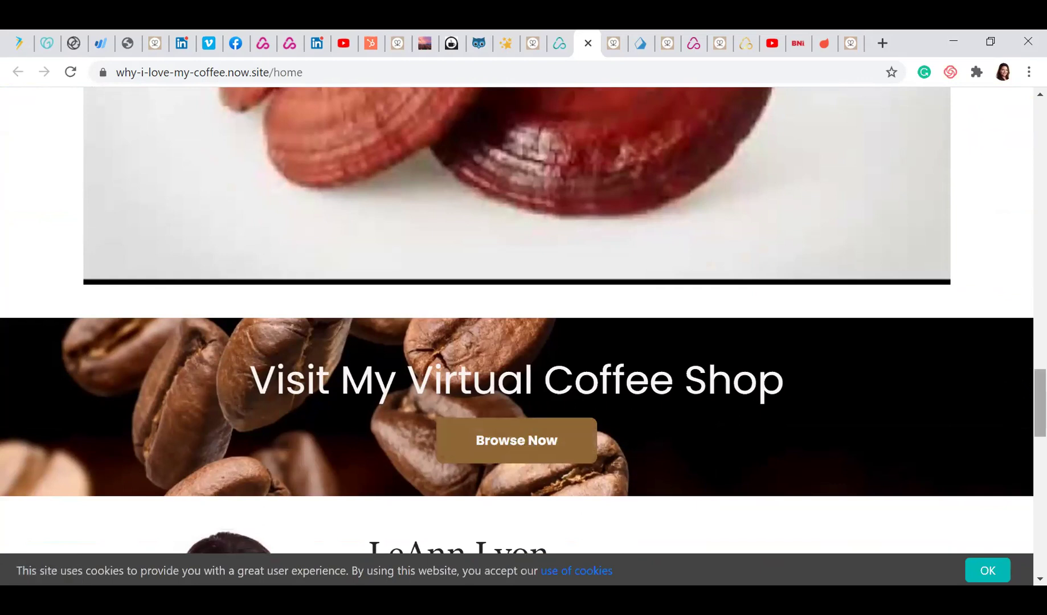
pyautogui.scroll(-3, 1022, 407)
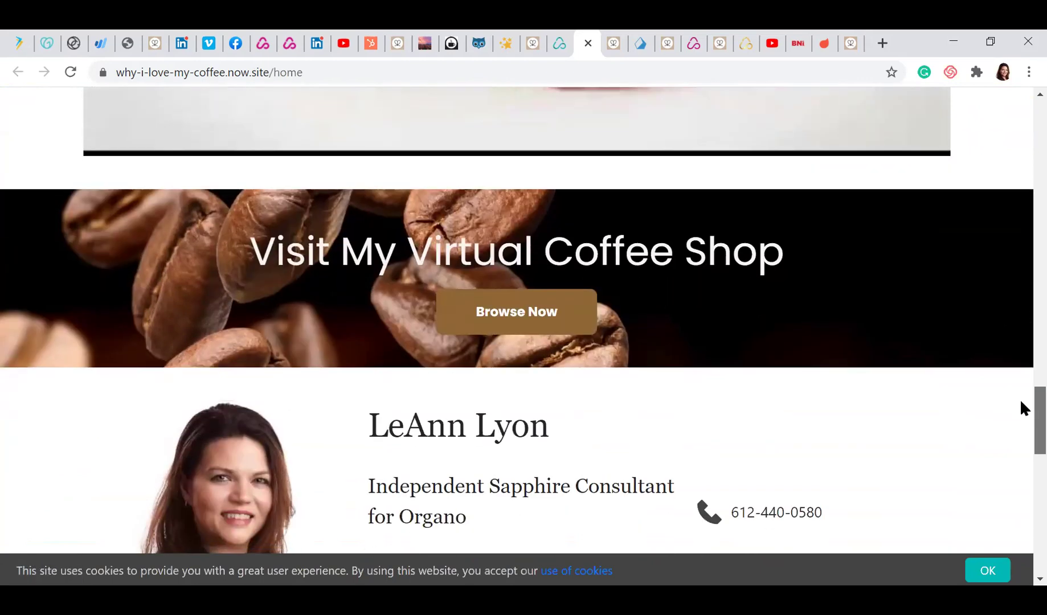
pyautogui.scroll(-4, 1021, 408)
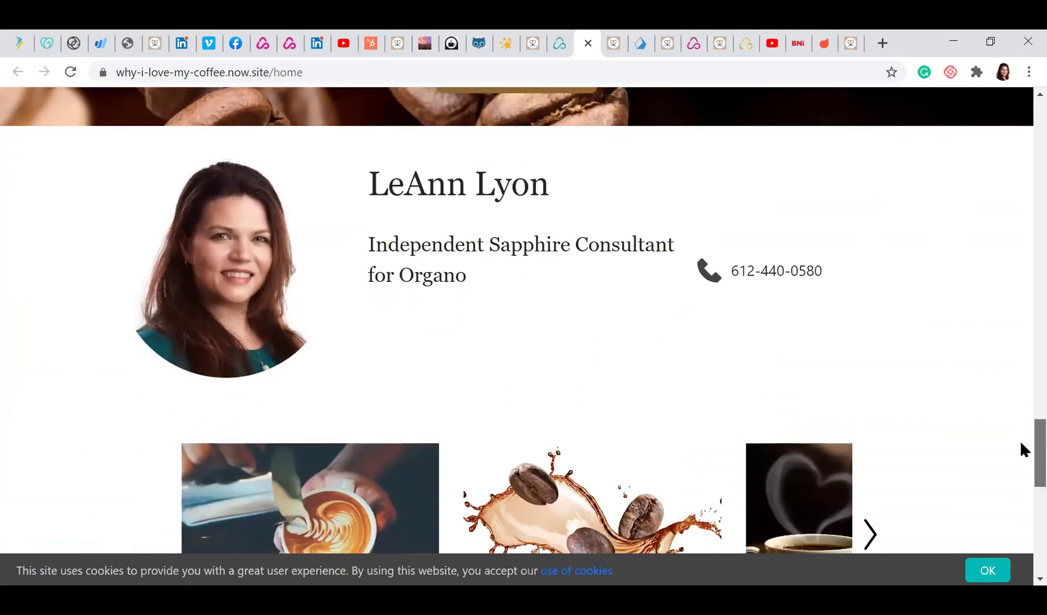
pyautogui.scroll(-5, 1021, 443)
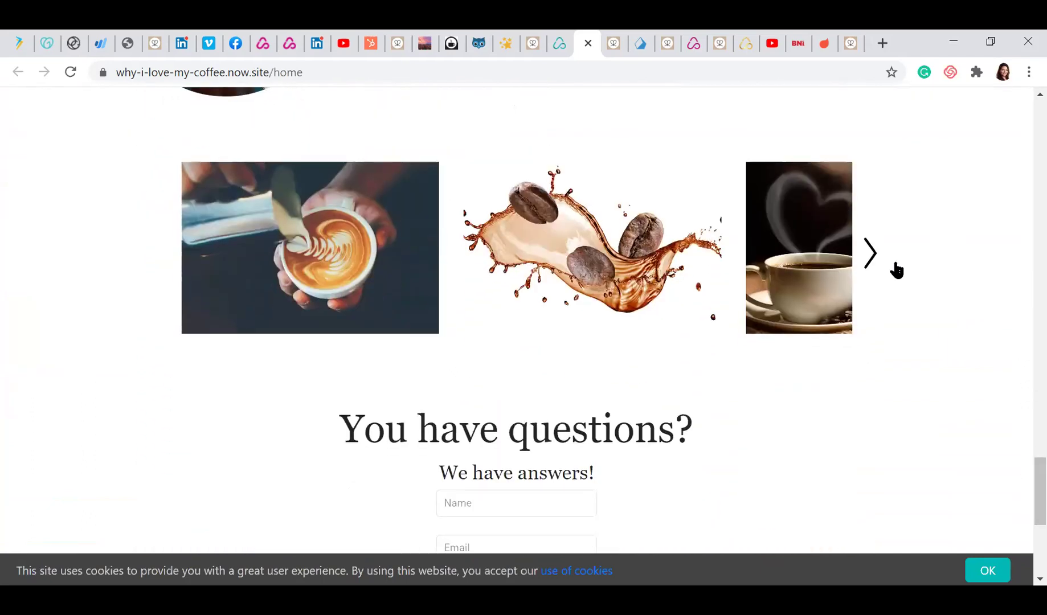
# Step the photo carousel forward, back to latte art, forward again, then return to the Websites dashboard
pyautogui.click(870, 252)
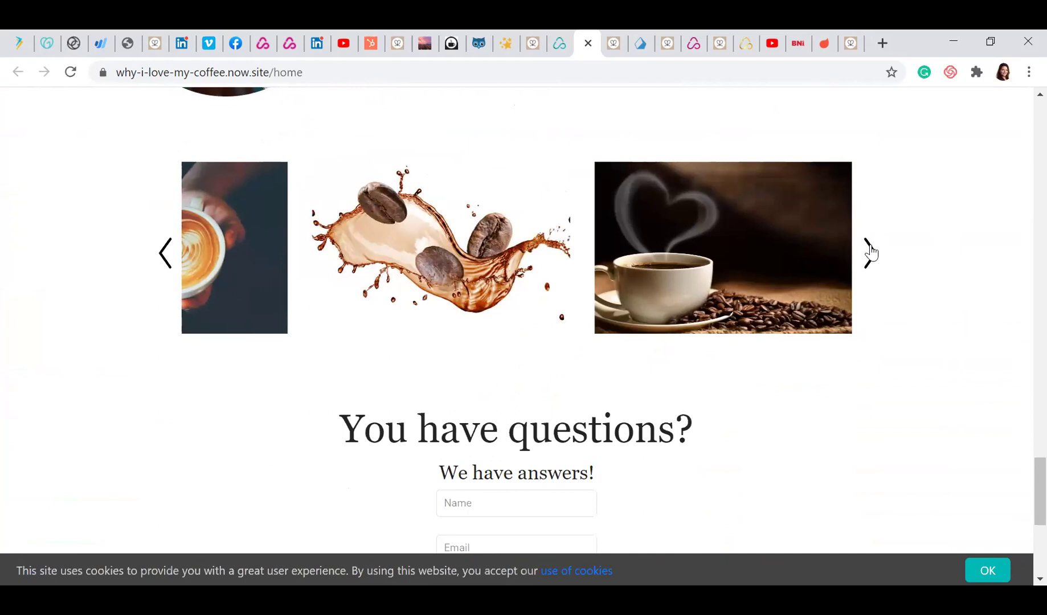
pyautogui.click(164, 262)
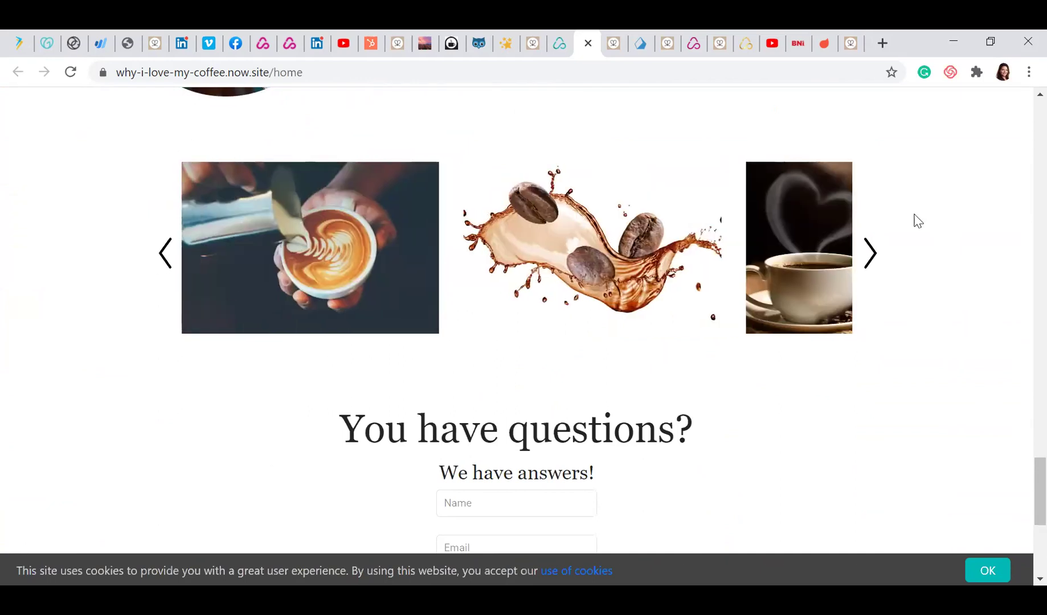
pyautogui.click(873, 260)
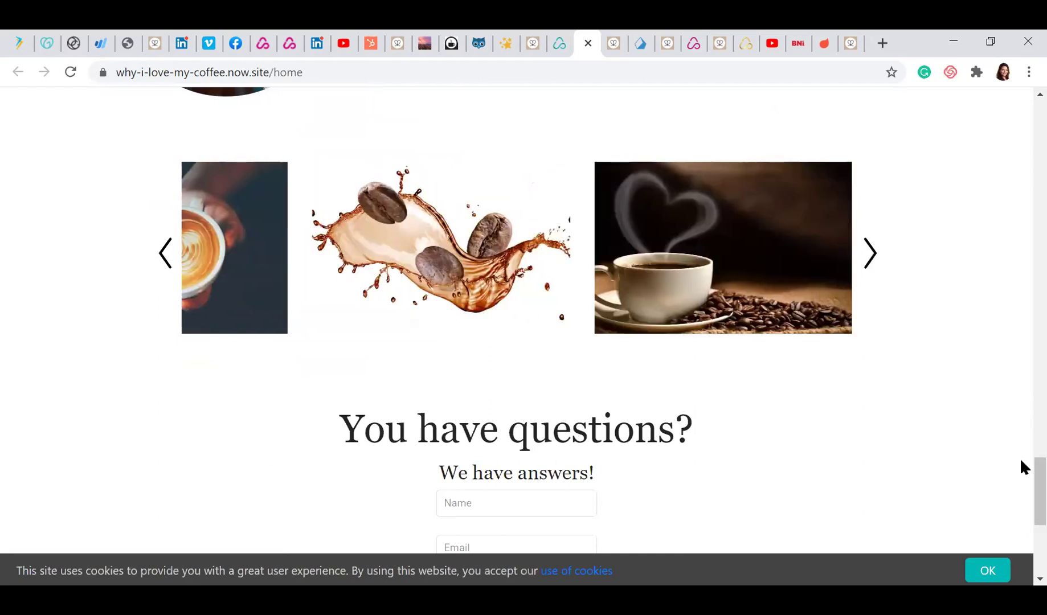
pyautogui.scroll(-5, 1022, 470)
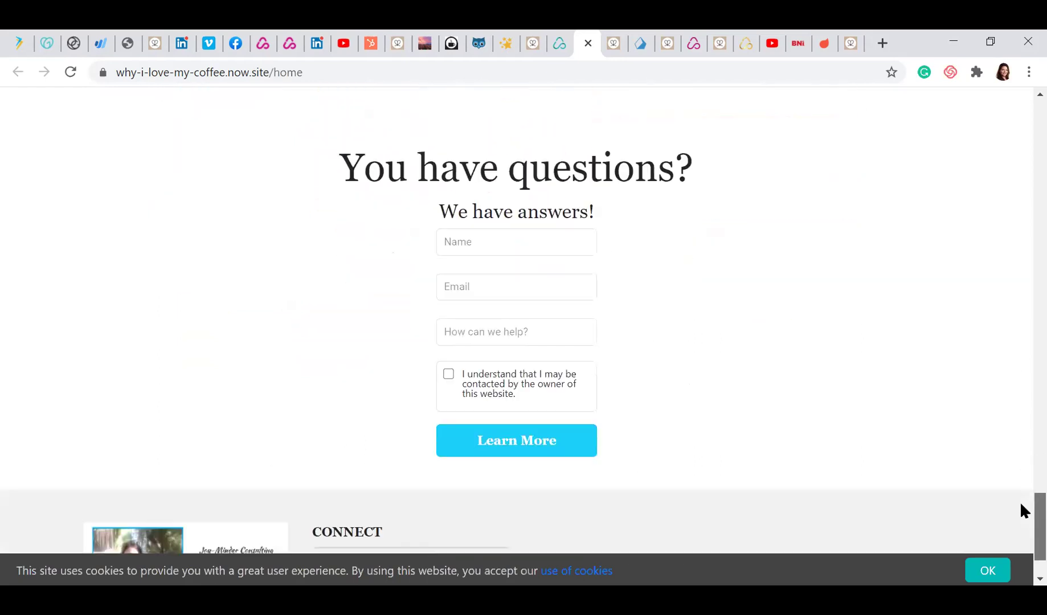
pyautogui.scroll(-2, 1021, 507)
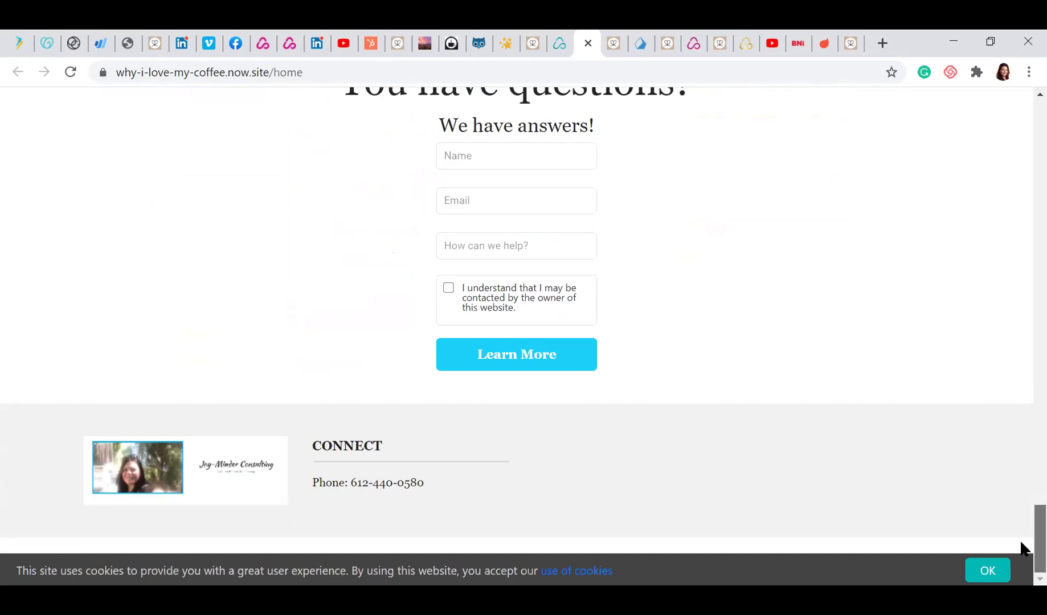
pyautogui.scroll(8, 1020, 539)
pyautogui.scroll(-5, 1021, 467)
pyautogui.scroll(9, 1021, 402)
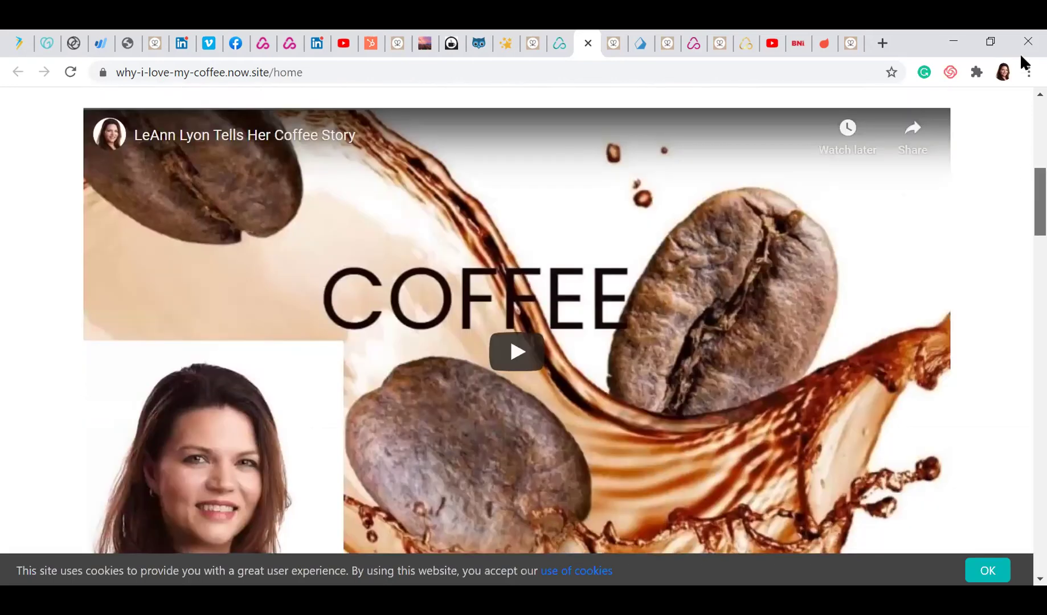
pyautogui.click(559, 44)
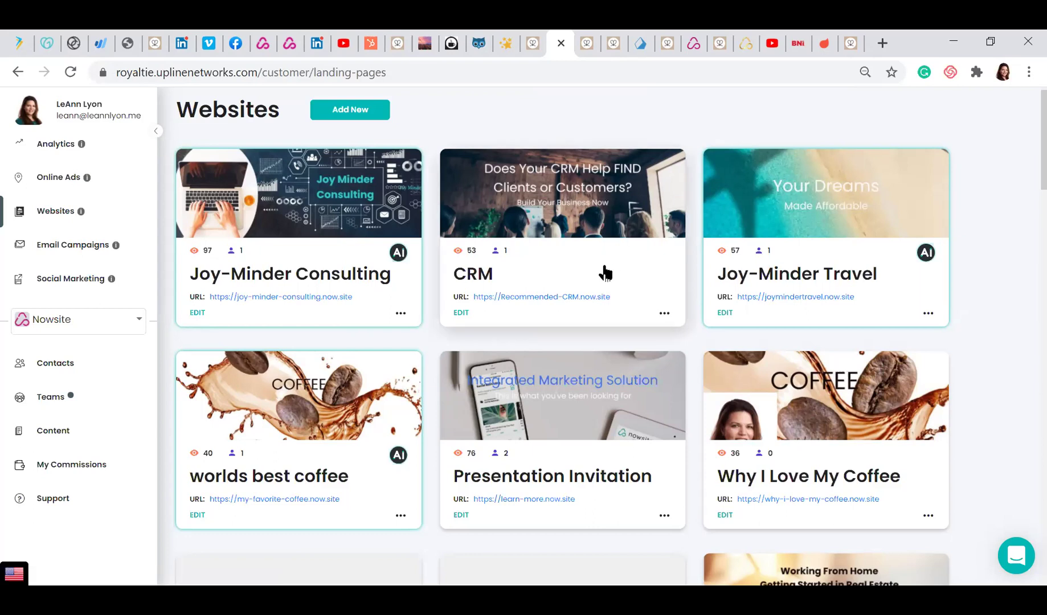
# Open the work from home real estate site in the builder with the addable sections listed
pyautogui.scroll(-3, 1020, 171)
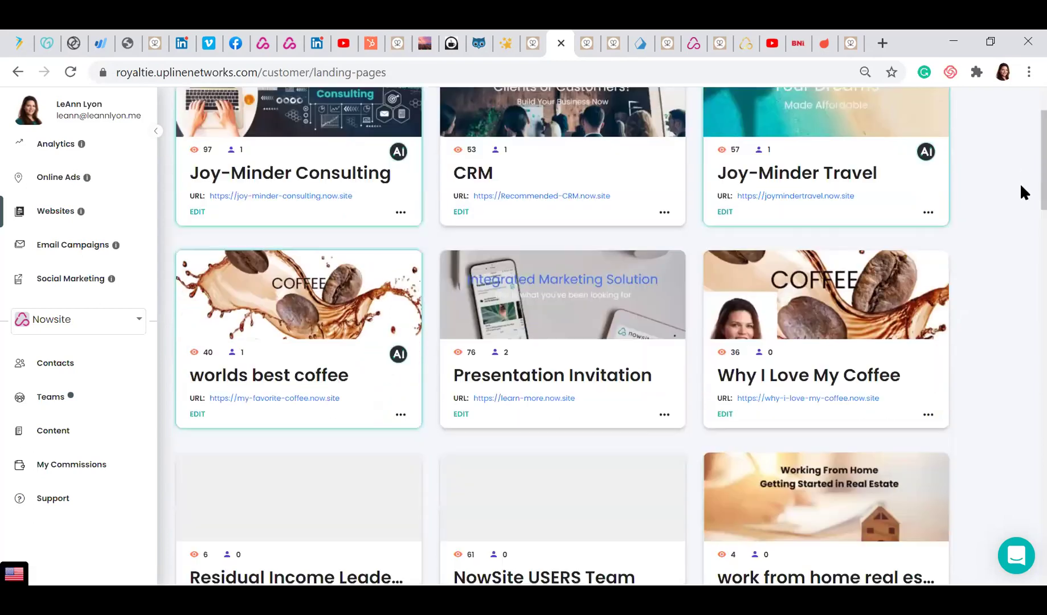
pyautogui.scroll(-4, 1020, 228)
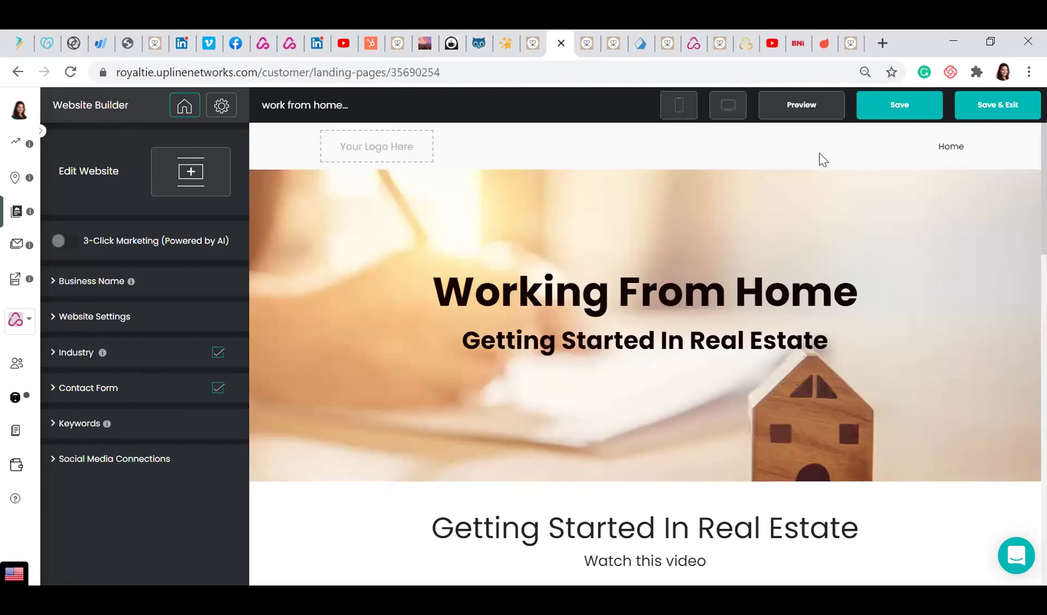
pyautogui.click(191, 170)
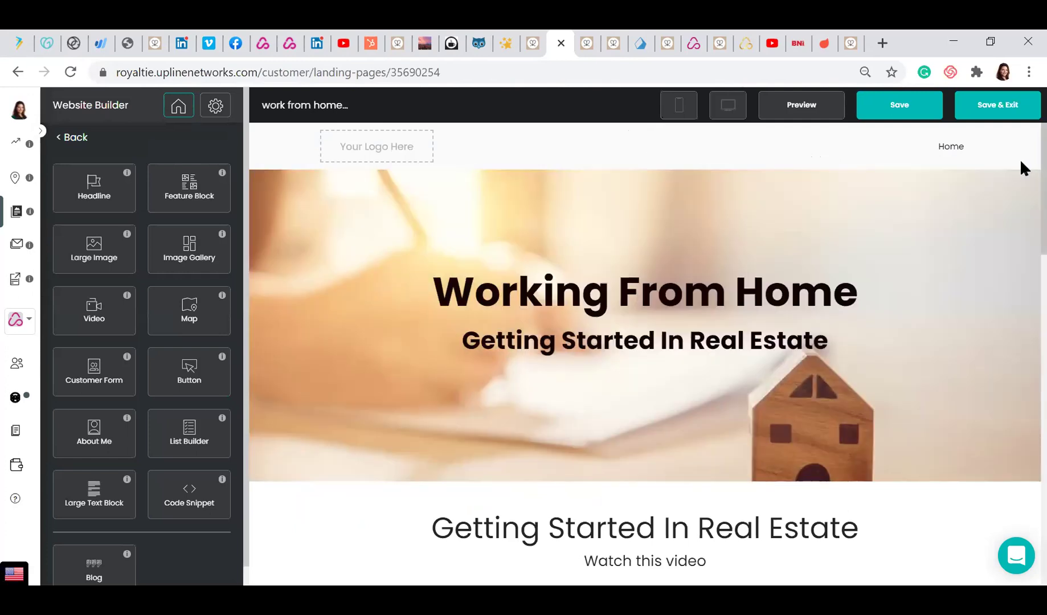
# Add a headline section below the hero, then delete it again
pyautogui.scroll(-3, 1020, 166)
pyautogui.scroll(-10, 1021, 216)
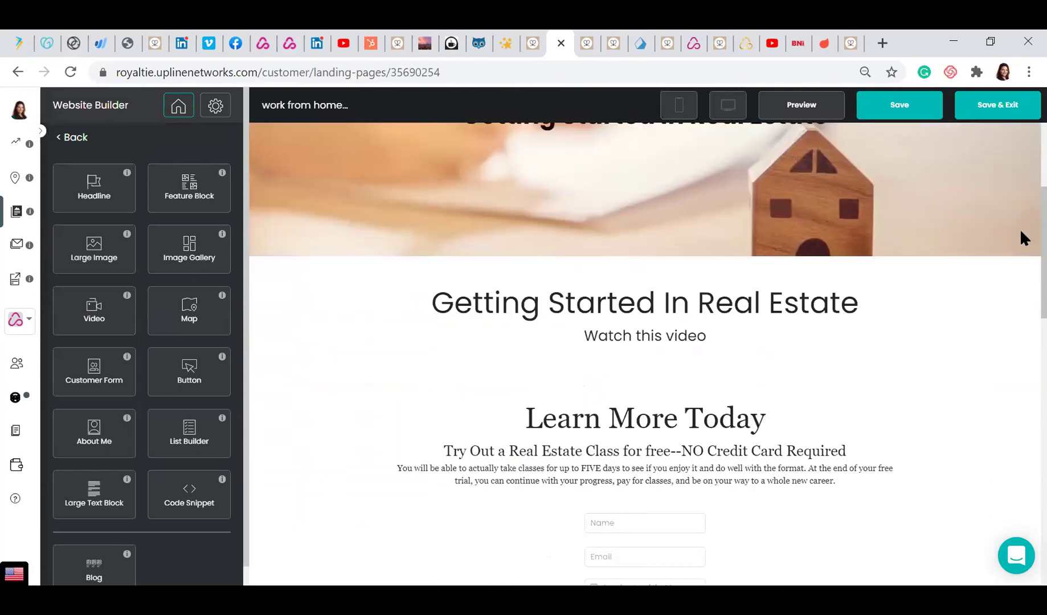
pyautogui.scroll(-5, 1021, 376)
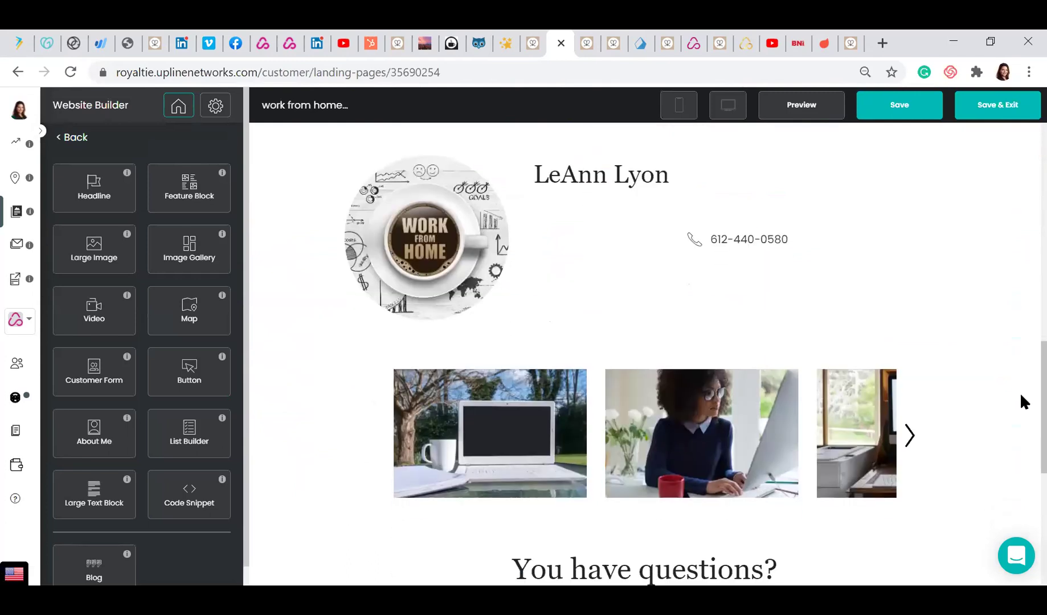
pyautogui.scroll(6, 1021, 399)
pyautogui.scroll(2, 1021, 296)
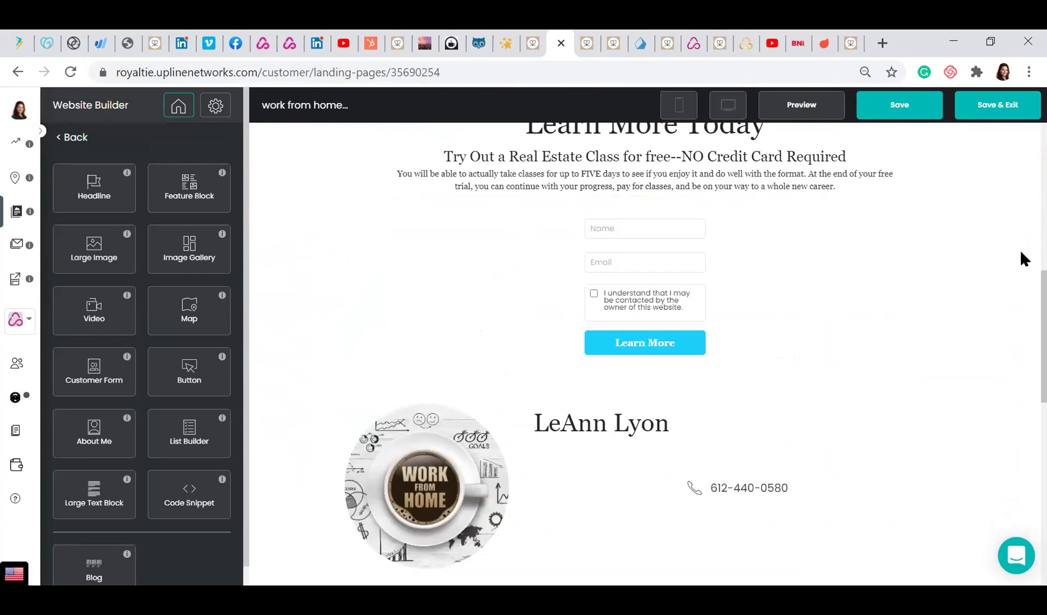
pyautogui.scroll(-4, 1021, 333)
pyautogui.scroll(11, 1022, 262)
pyautogui.scroll(1, 1021, 178)
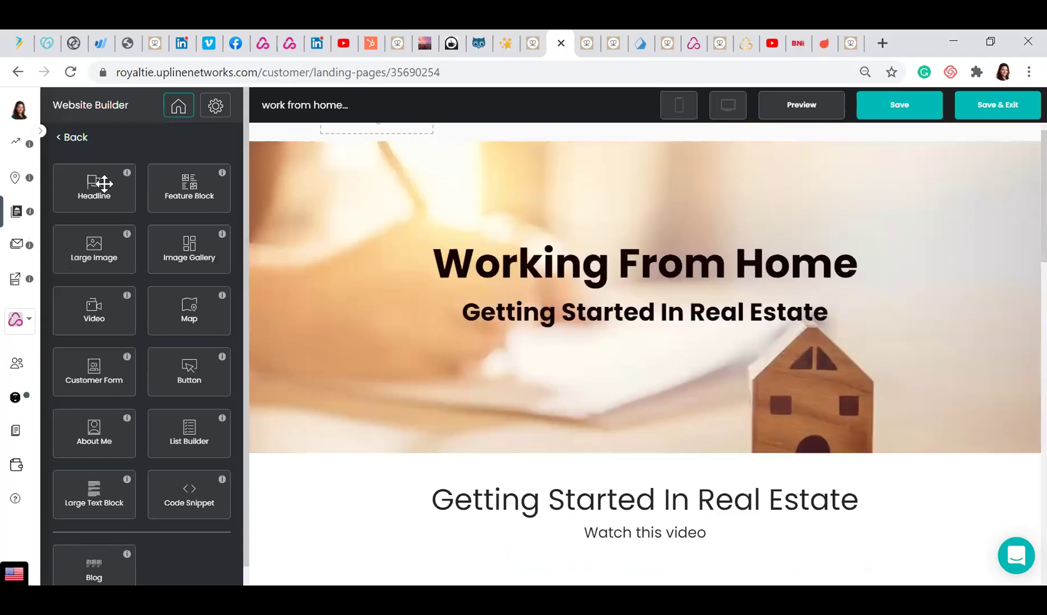
pyautogui.moveTo(110, 197); pyautogui.dragTo(517, 464)
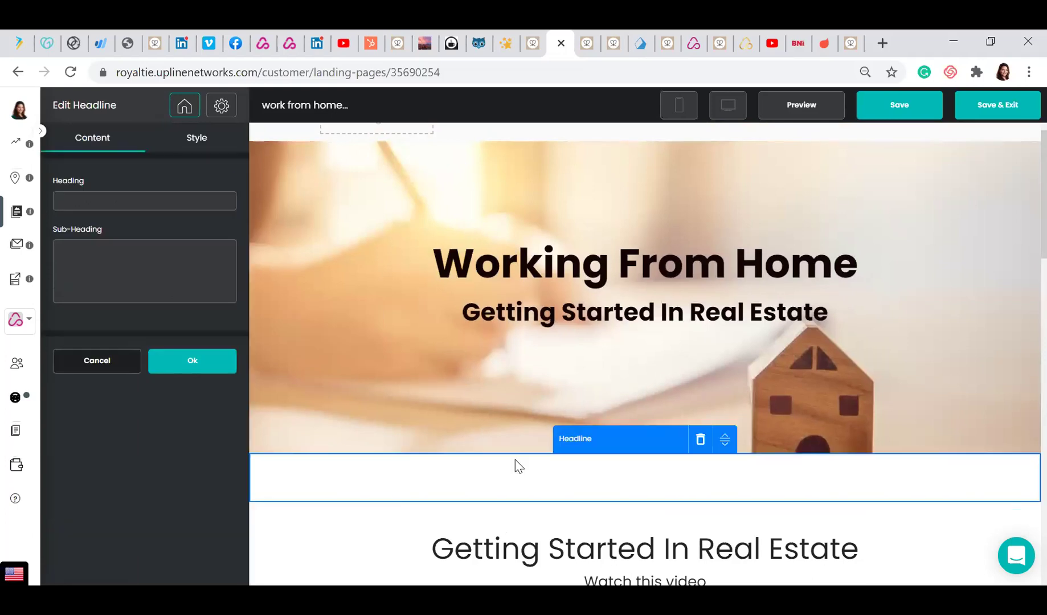
pyautogui.click(701, 441)
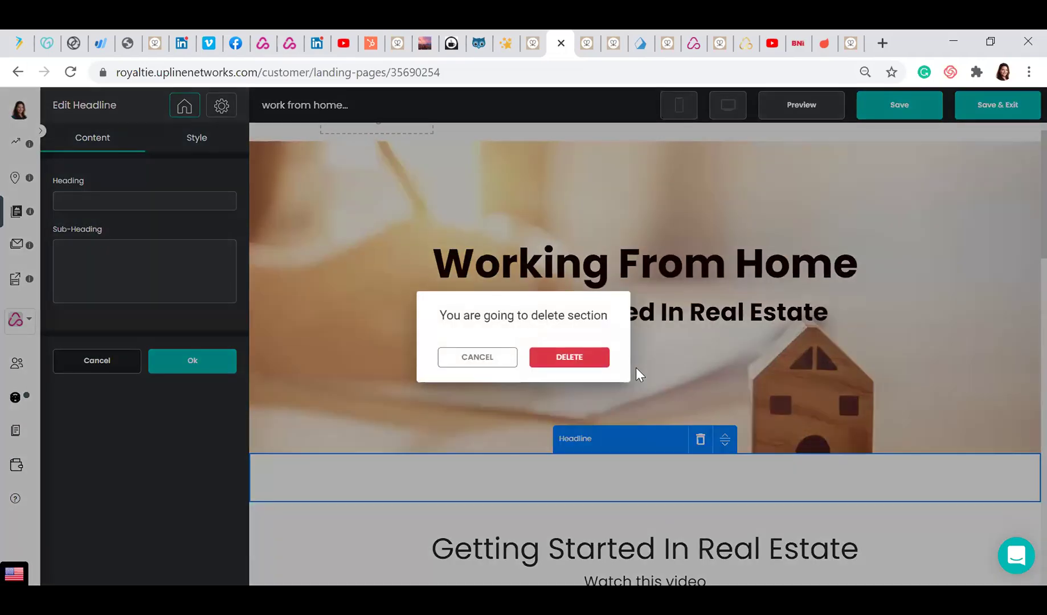
pyautogui.click(568, 365)
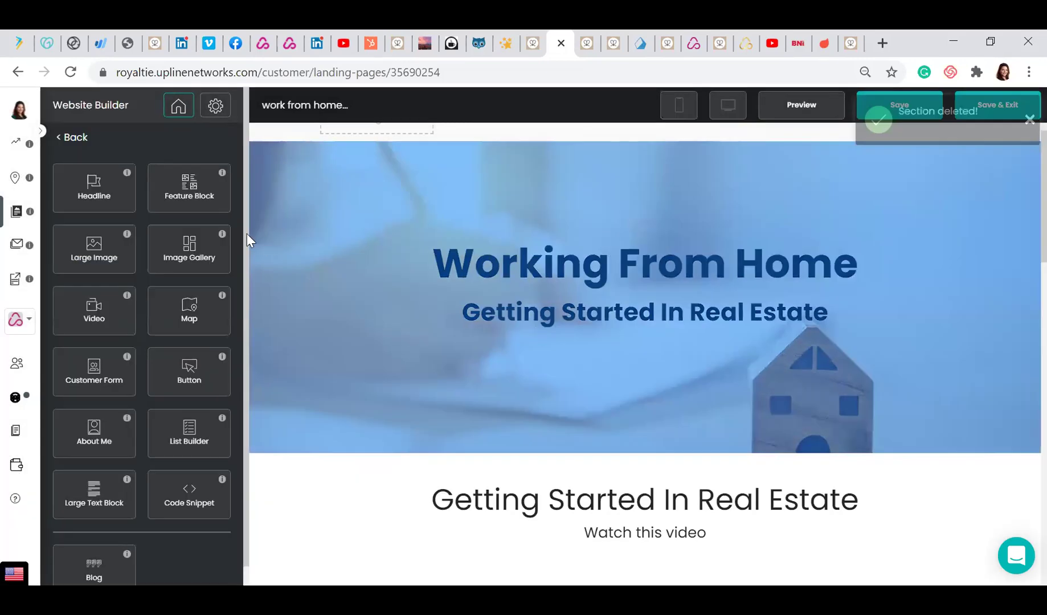
# Add a feature block below the hero holding the Real Estate library's beach-house photo
pyautogui.moveTo(178, 196); pyautogui.dragTo(507, 476)
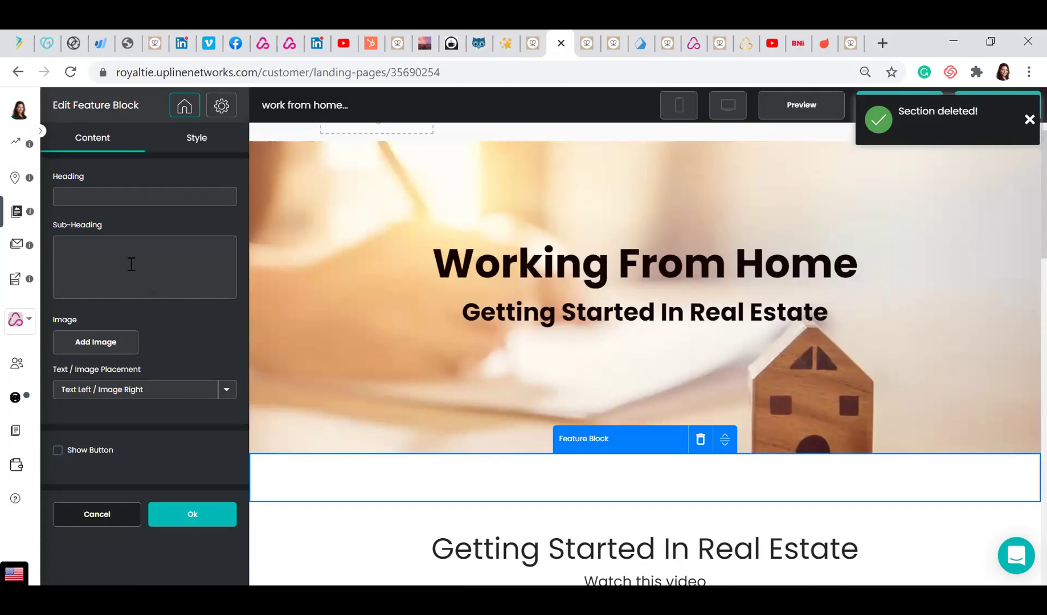
pyautogui.click(88, 352)
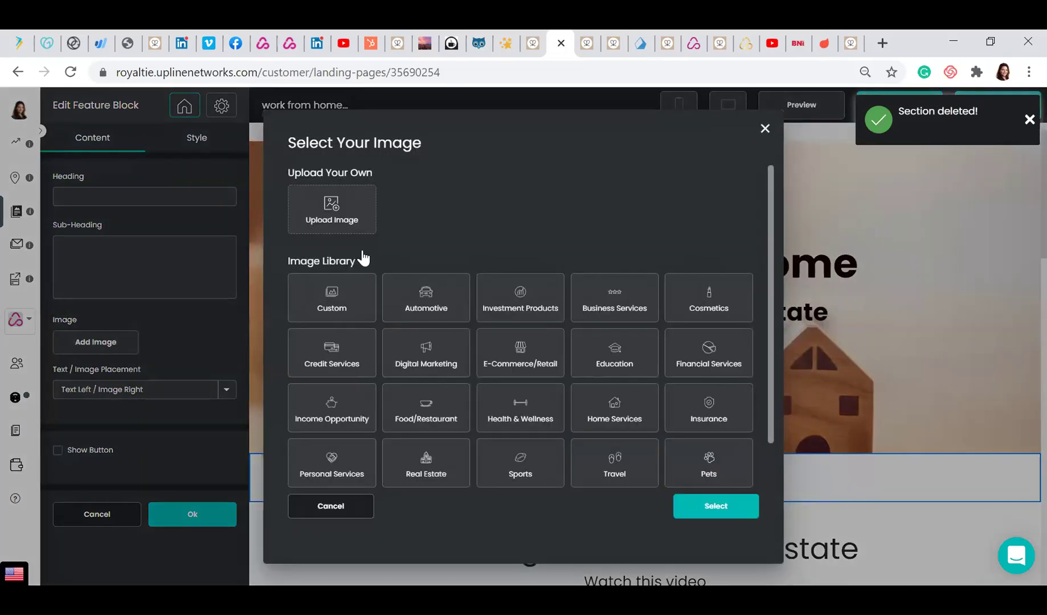
pyautogui.click(416, 464)
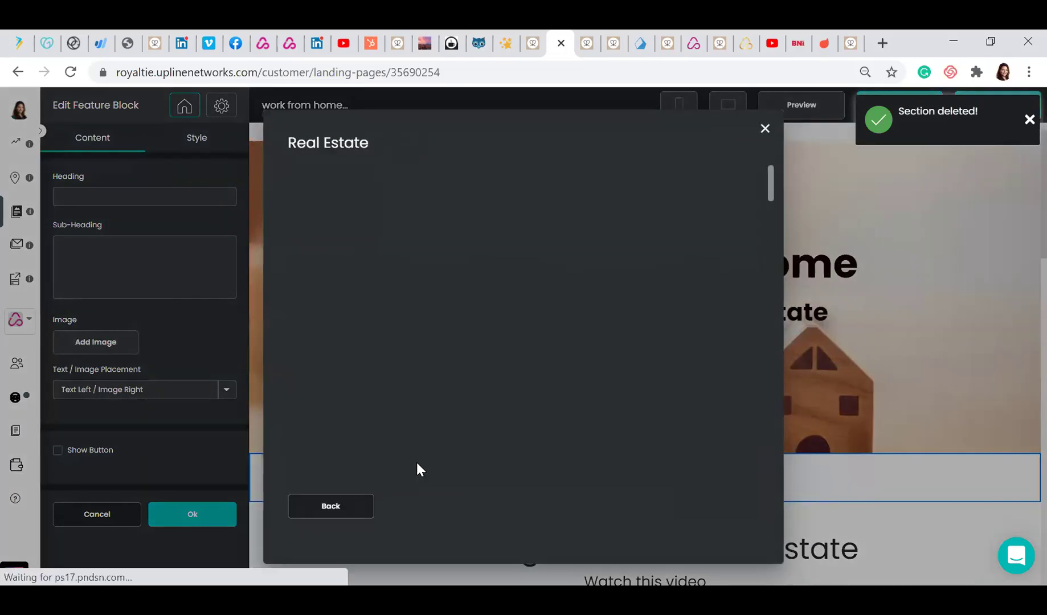
pyautogui.click(544, 326)
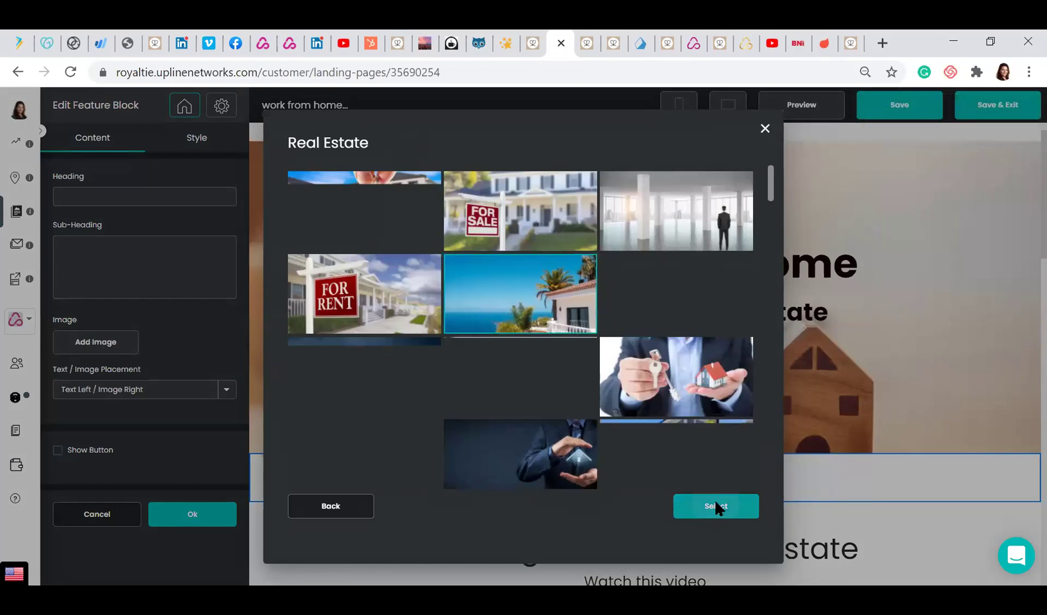
pyautogui.click(715, 502)
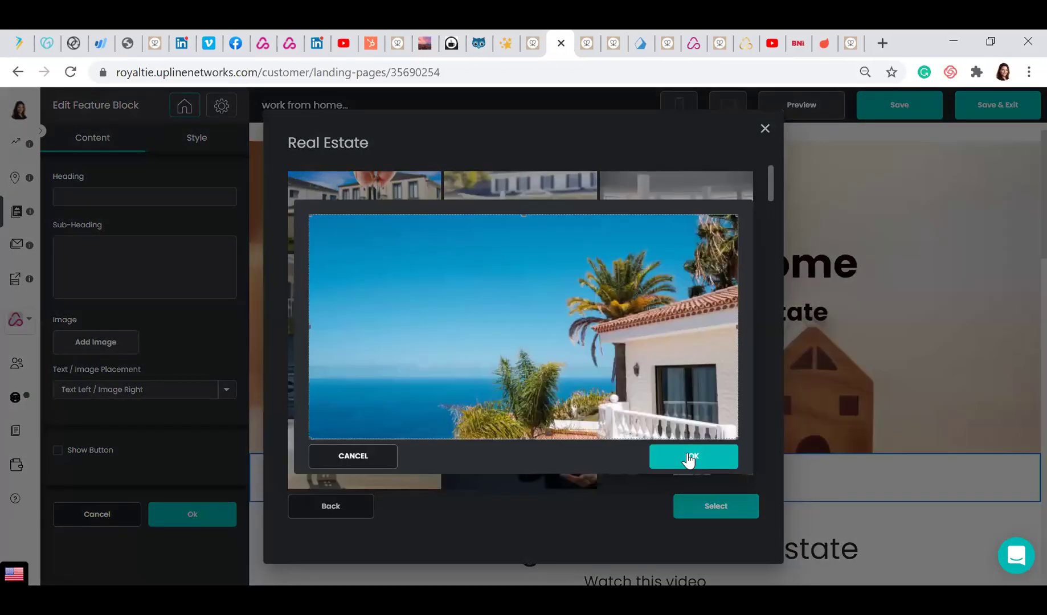
pyautogui.click(690, 457)
pyautogui.click(705, 502)
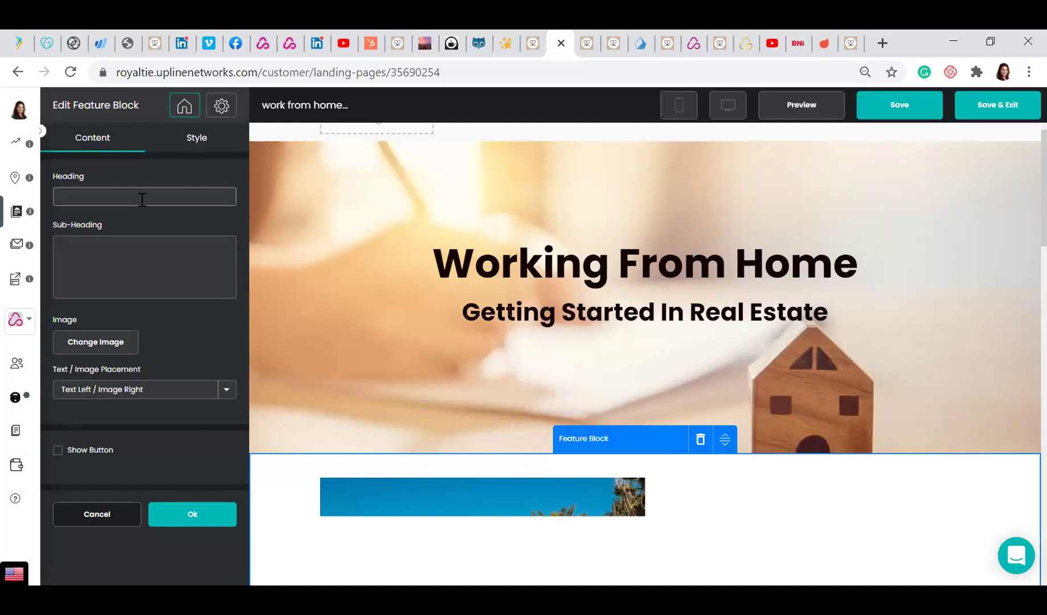
pyautogui.click(142, 199)
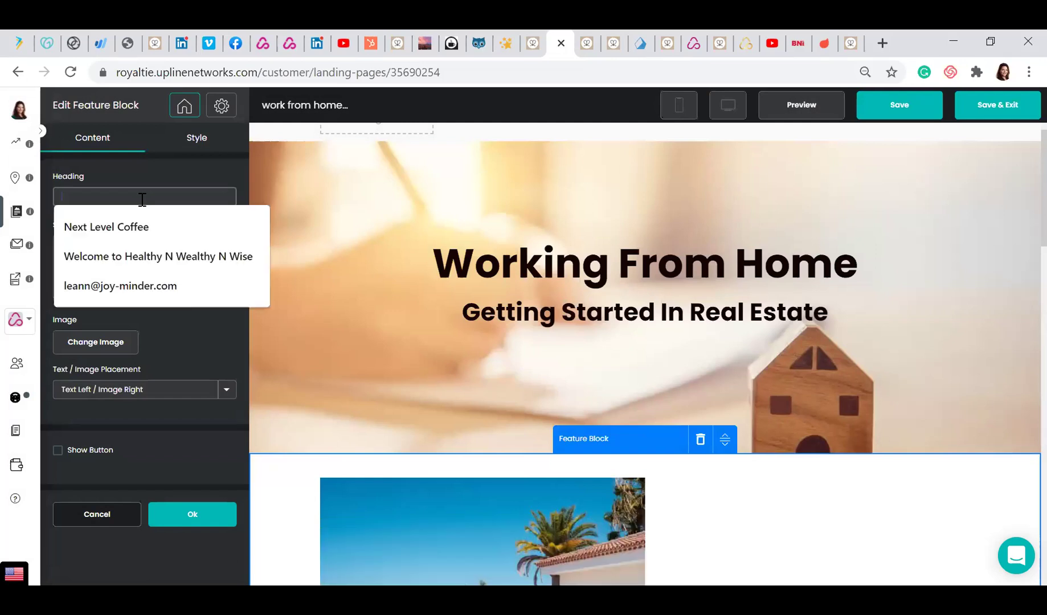
# Set the feature block heading to 'Beach Side Property' and its sub-heading to 'For Sale'
pyautogui.write('Beac')
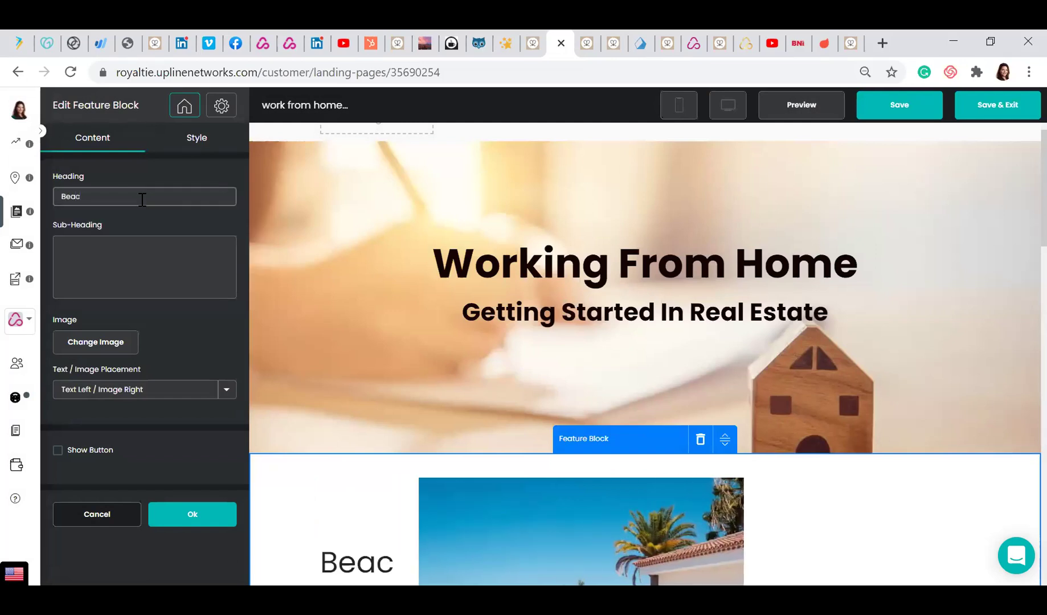
pyautogui.write('h Side P')
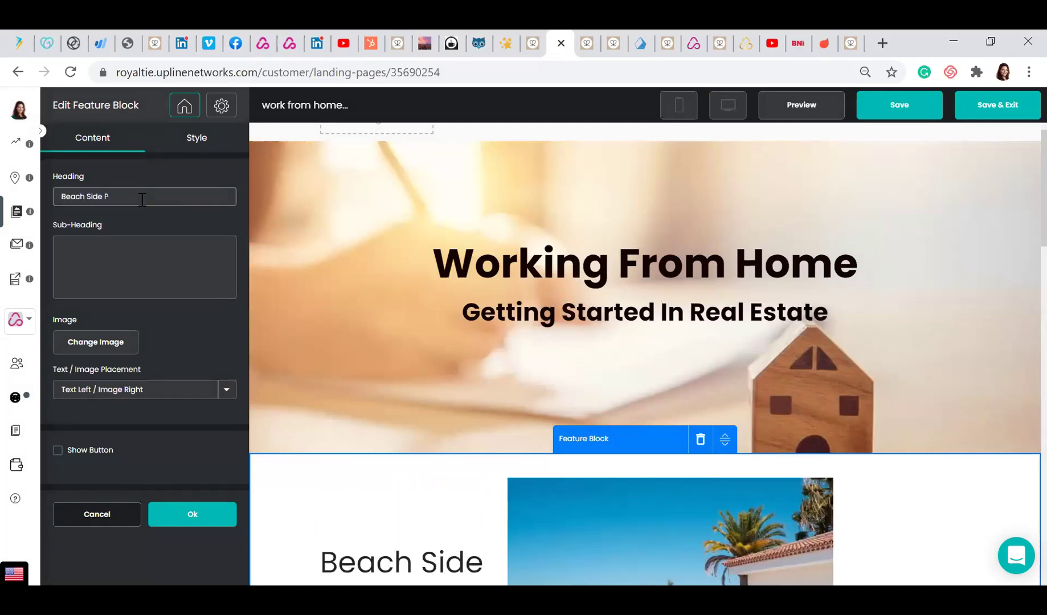
pyautogui.write('roperty')
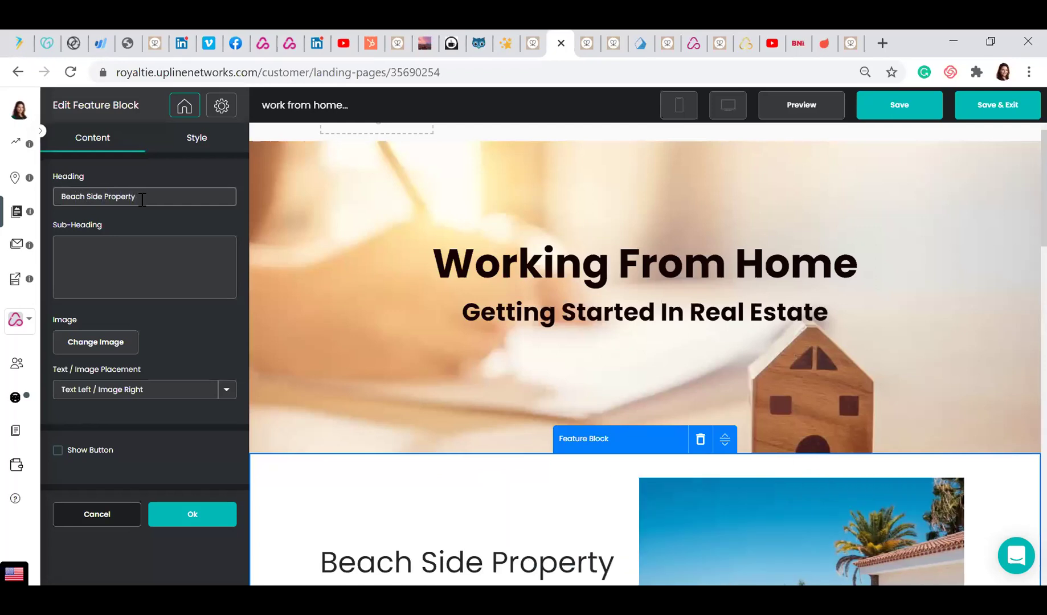
pyautogui.click(116, 242)
pyautogui.write('For Sale')
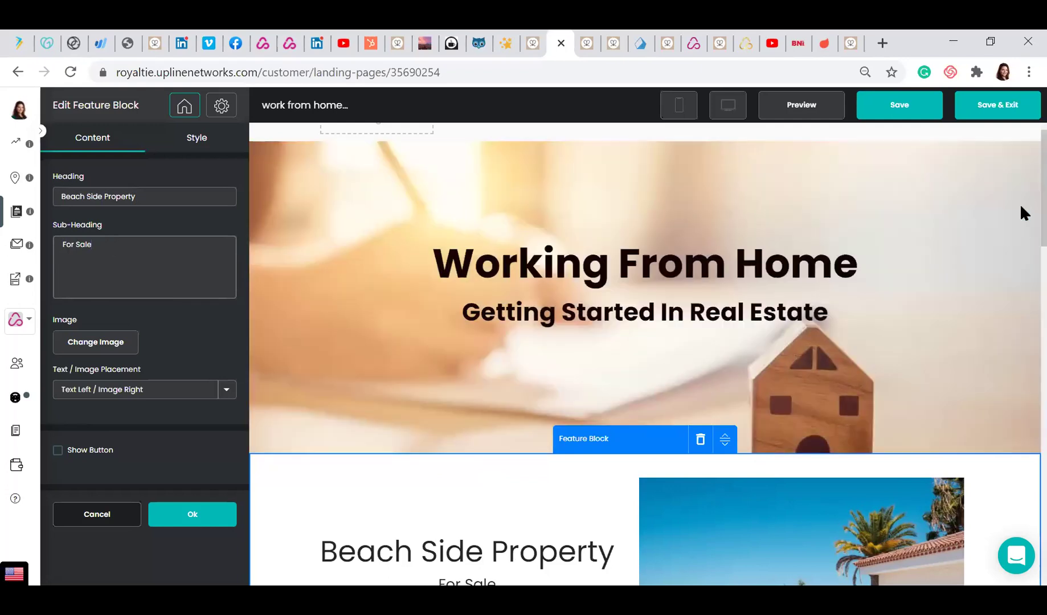
# Move the Beach Side Property block below the Getting Started In Real Estate section
pyautogui.scroll(-2, 1020, 254)
pyautogui.scroll(-3, 1021, 258)
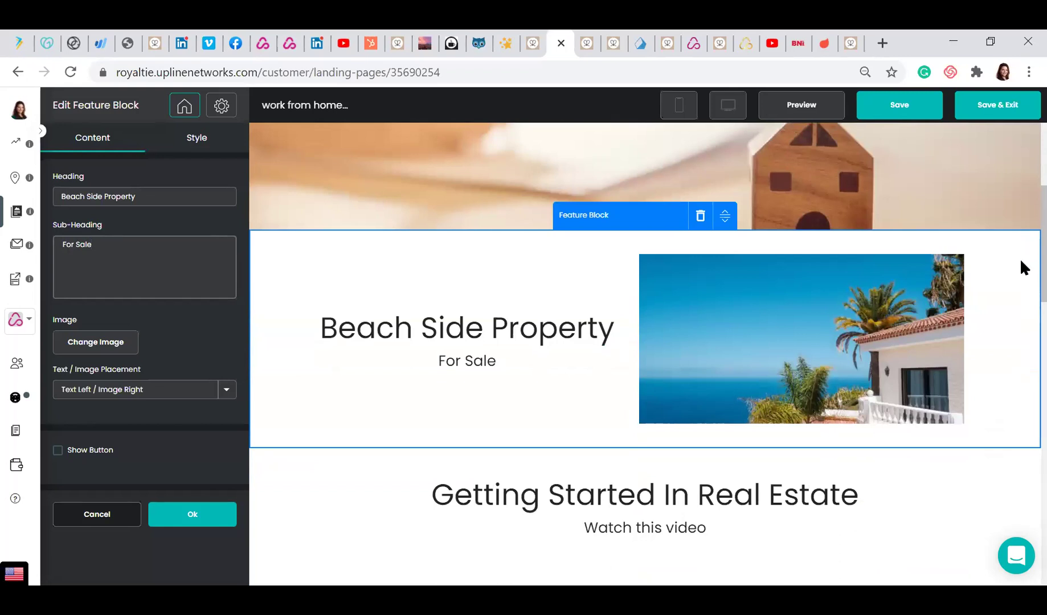
pyautogui.moveTo(725, 215); pyautogui.dragTo(722, 351)
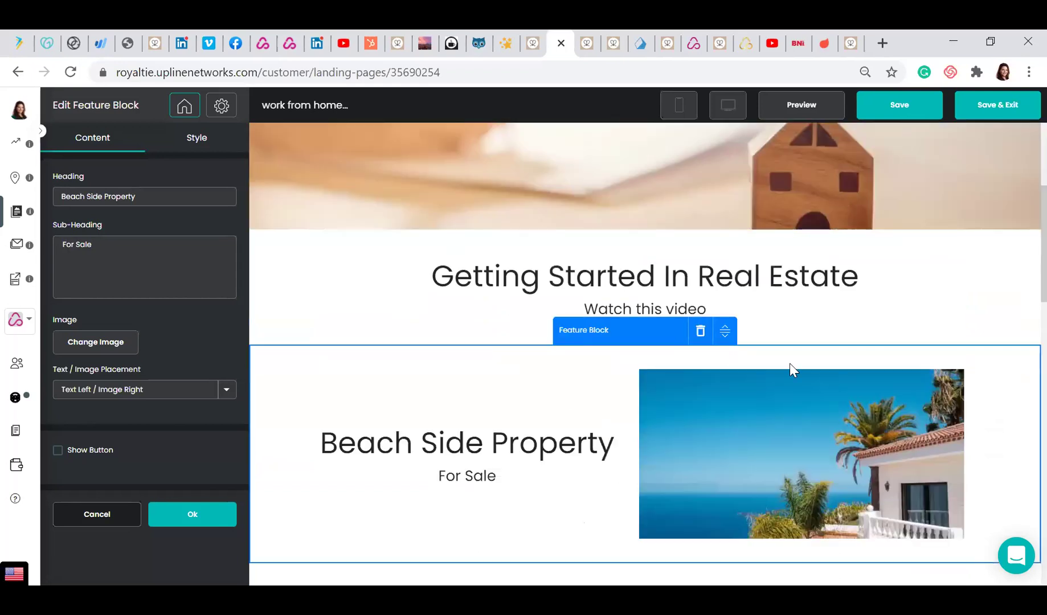
pyautogui.scroll(1, 1020, 268)
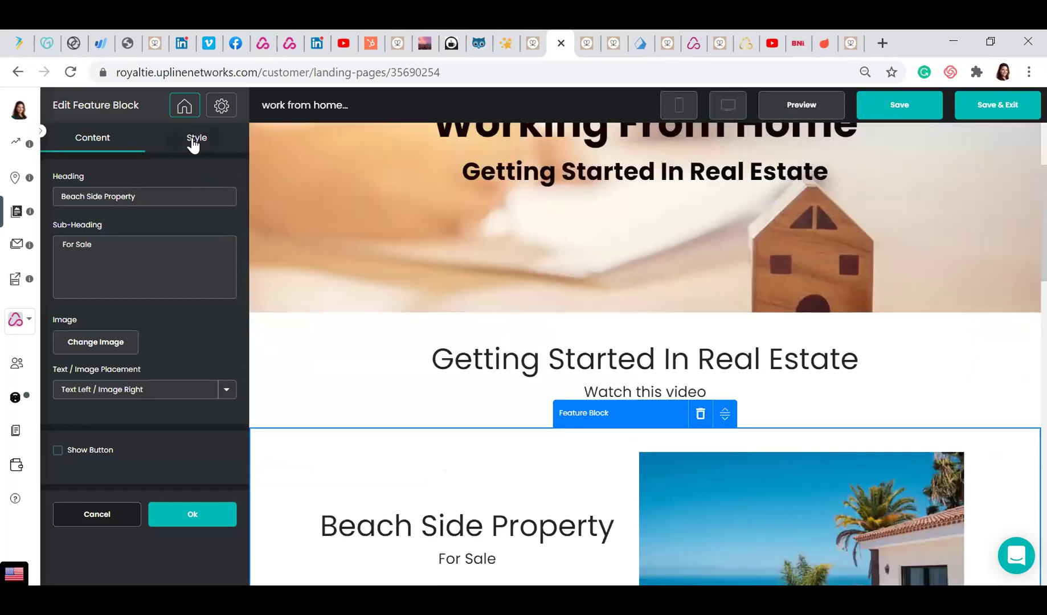
# Check the feature block's Style padding fields, then return to the addable sections list
pyautogui.click(194, 141)
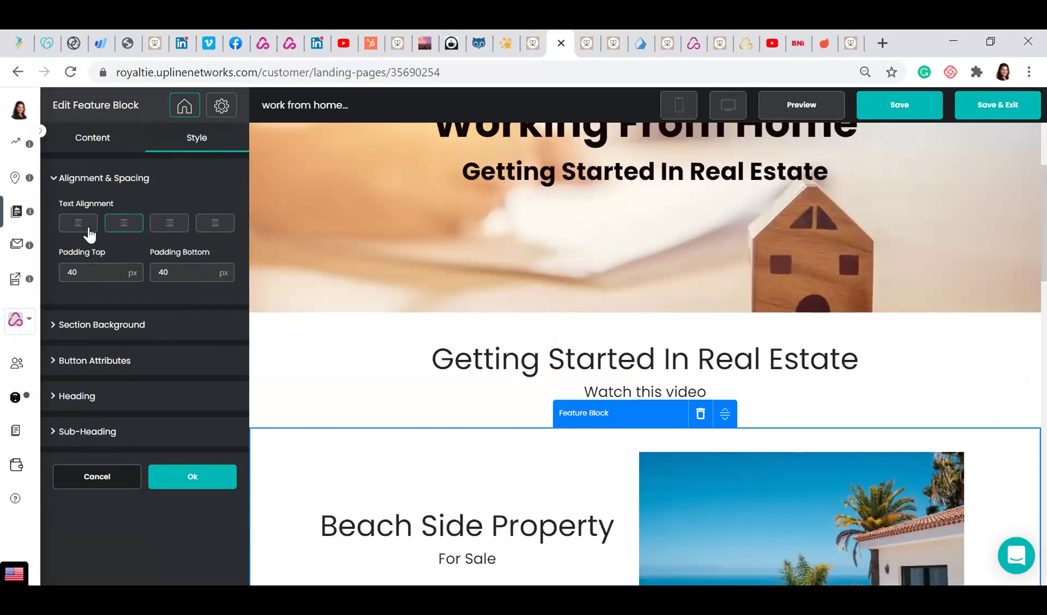
pyautogui.click(99, 265)
pyautogui.scroll(2, 1020, 198)
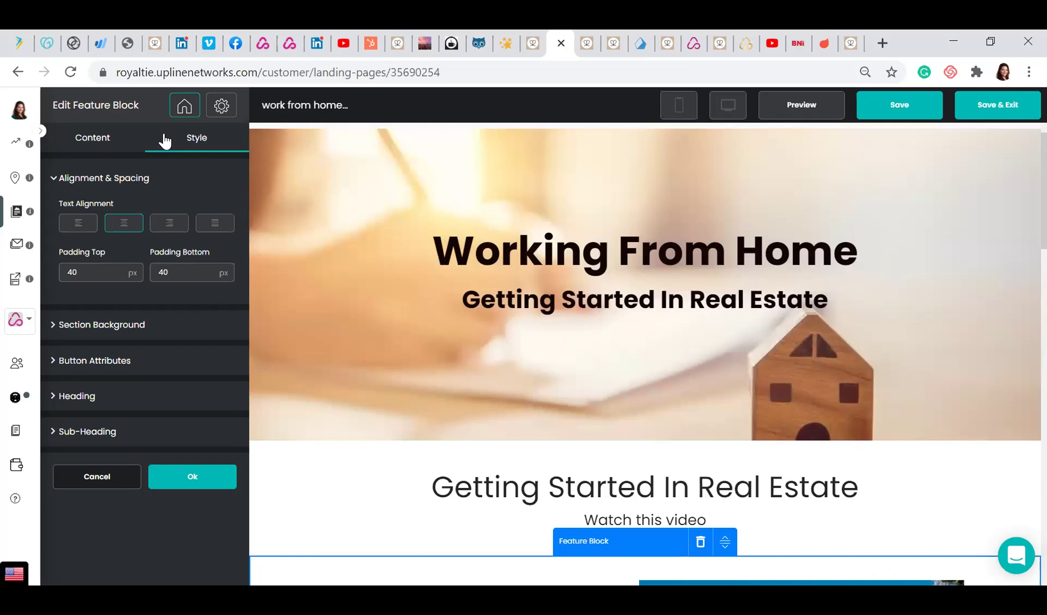
pyautogui.click(180, 111)
pyautogui.click(190, 169)
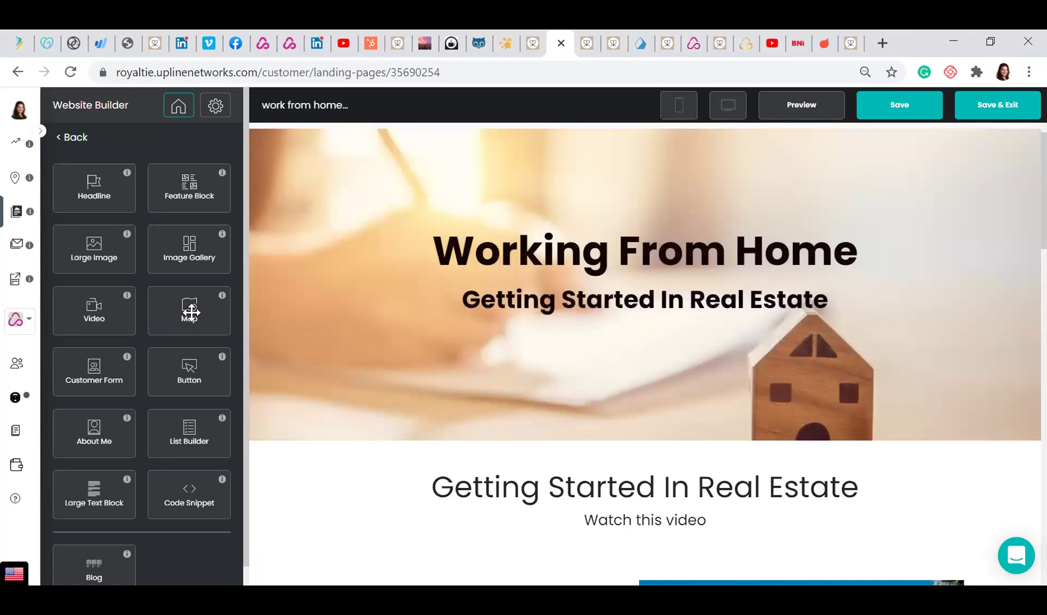
pyautogui.moveTo(191, 312); pyautogui.dragTo(412, 558)
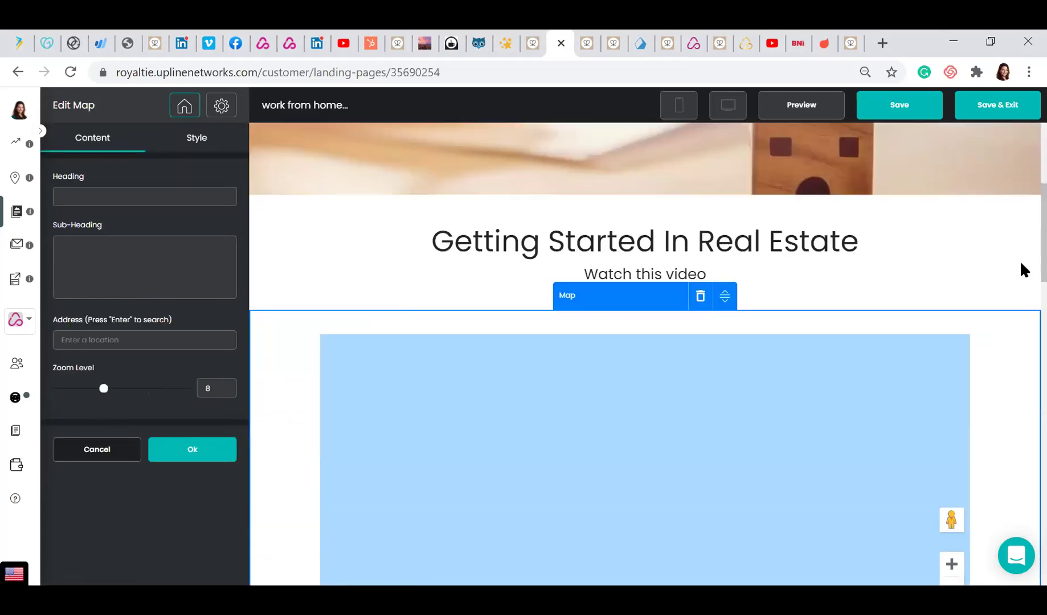
pyautogui.scroll(2, 1020, 265)
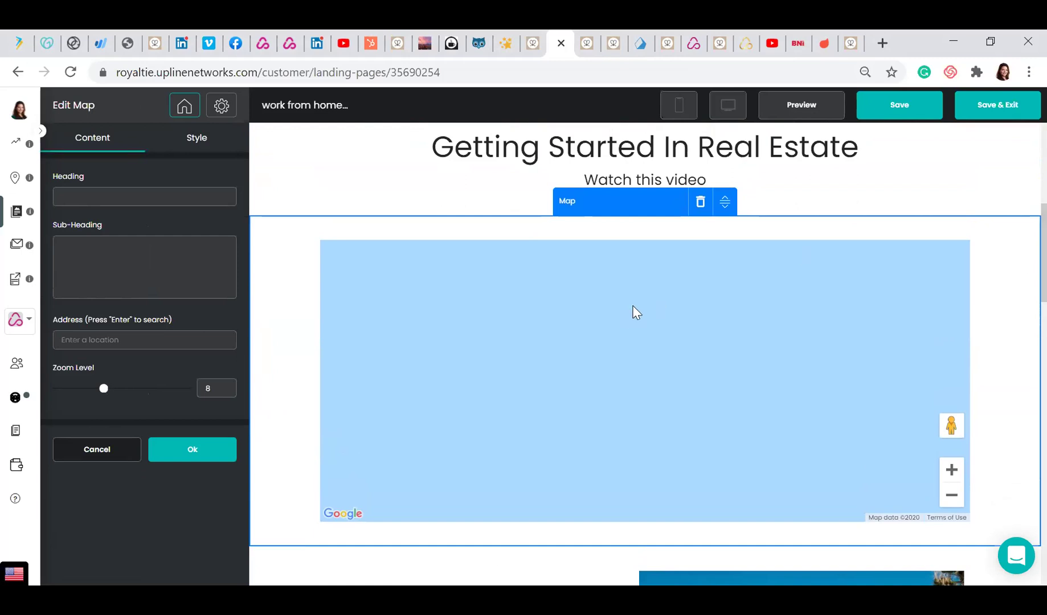
pyautogui.click(75, 197)
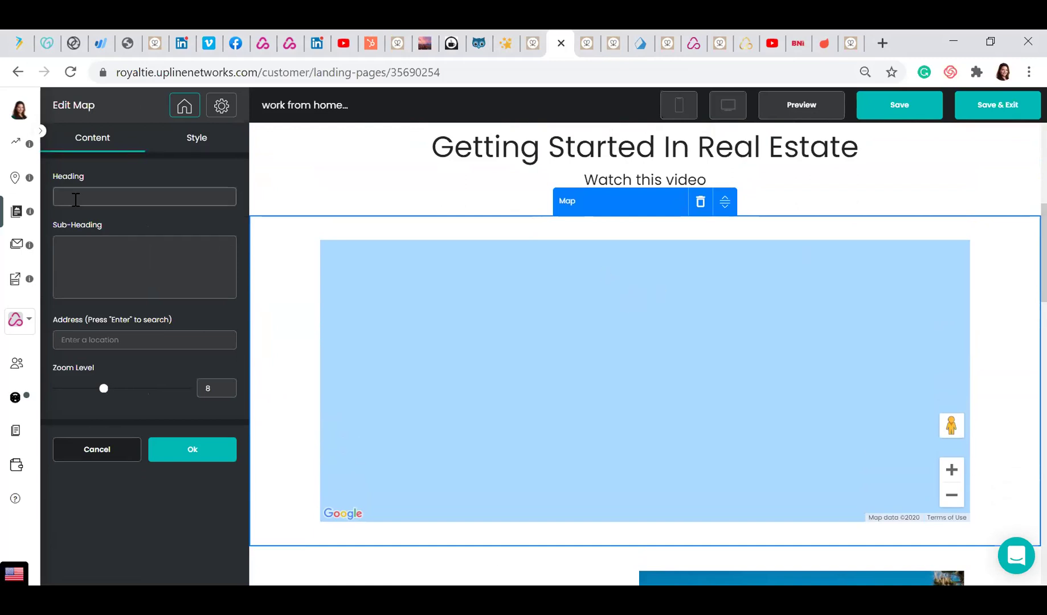
pyautogui.click(93, 251)
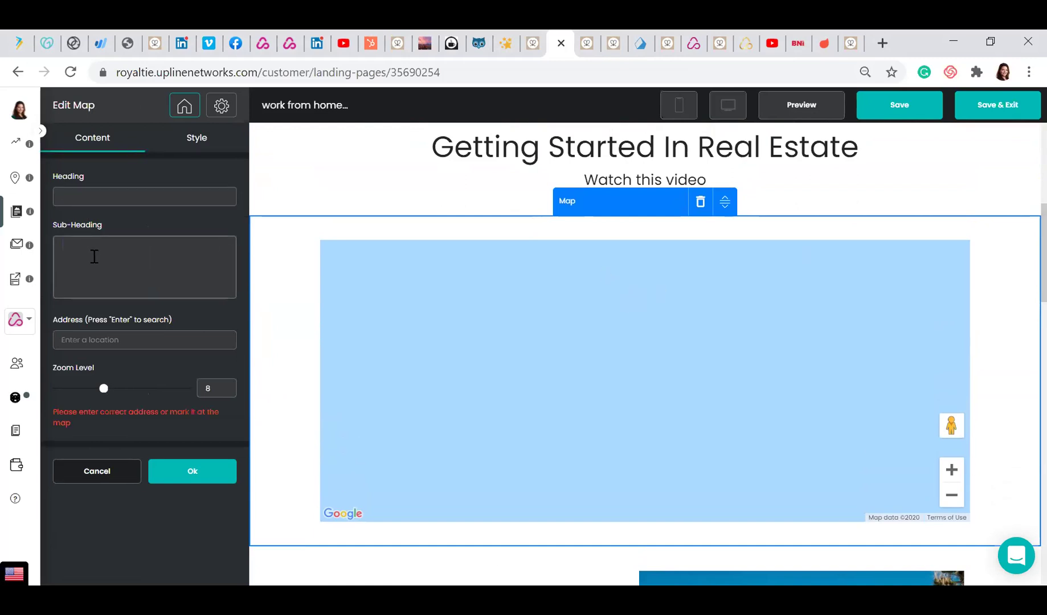
pyautogui.click(106, 339)
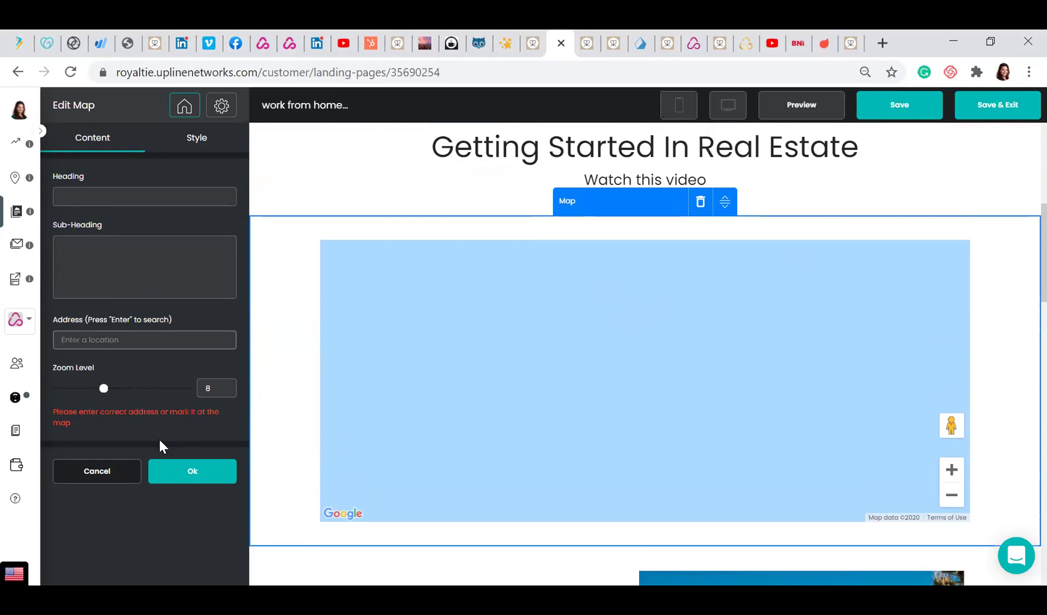
pyautogui.click(114, 472)
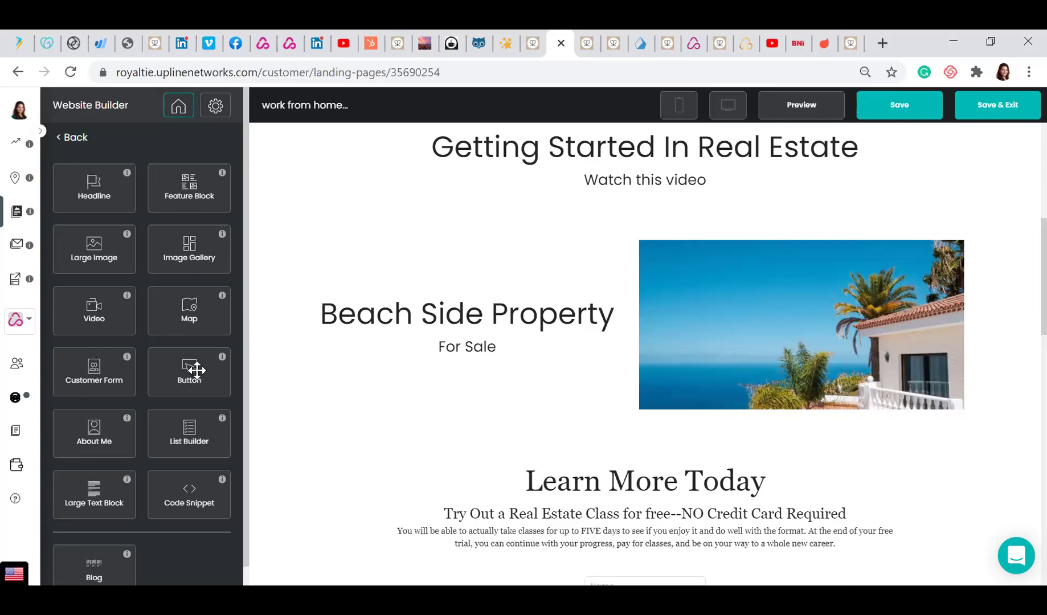
# Edit the Beach Side Property feature block and enable Show Button
pyautogui.scroll(-1, 1024, 236)
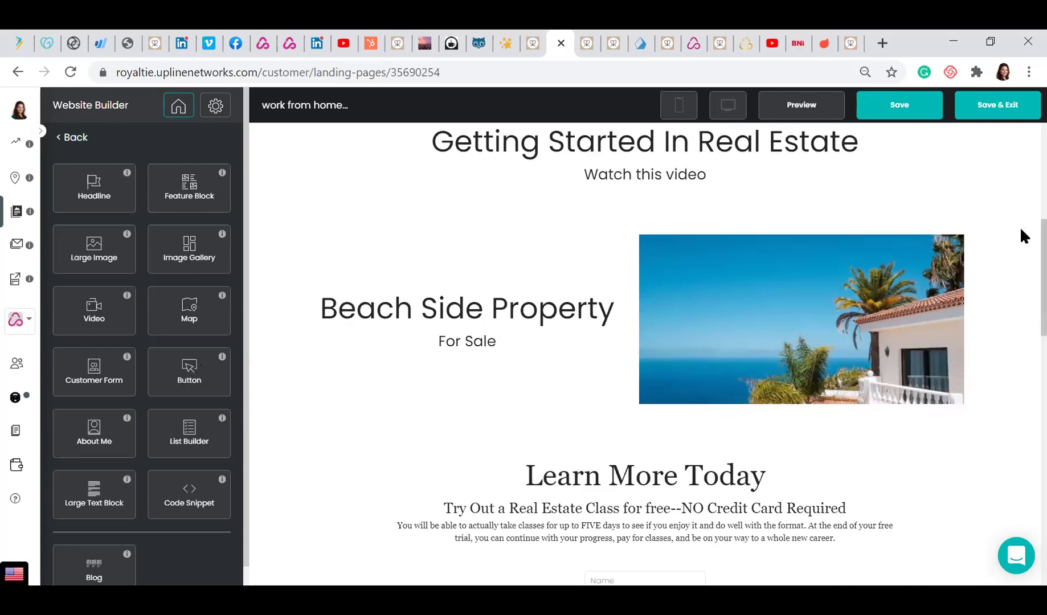
pyautogui.click(757, 259)
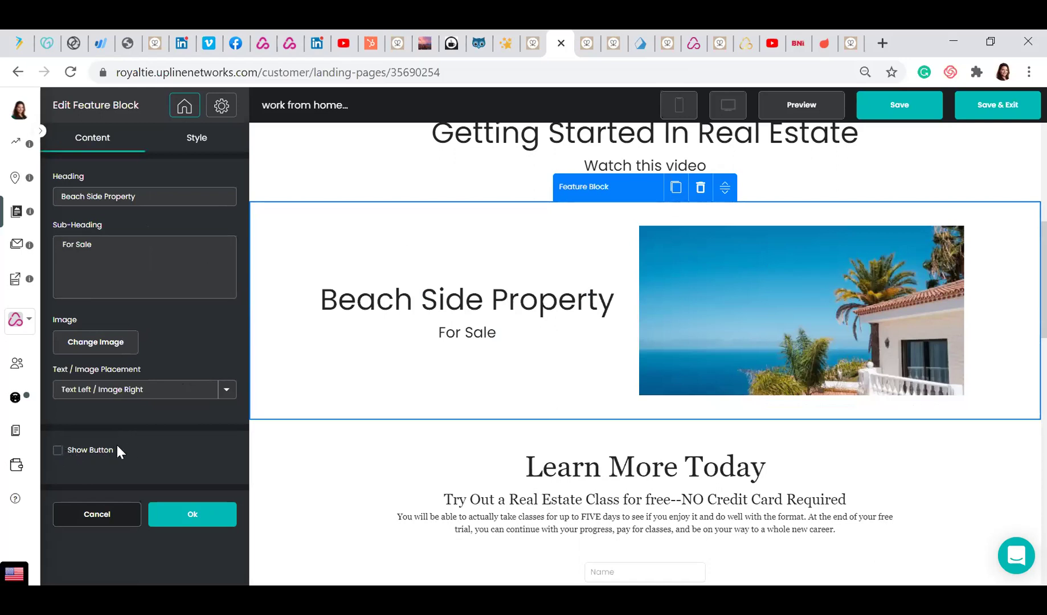
pyautogui.click(58, 451)
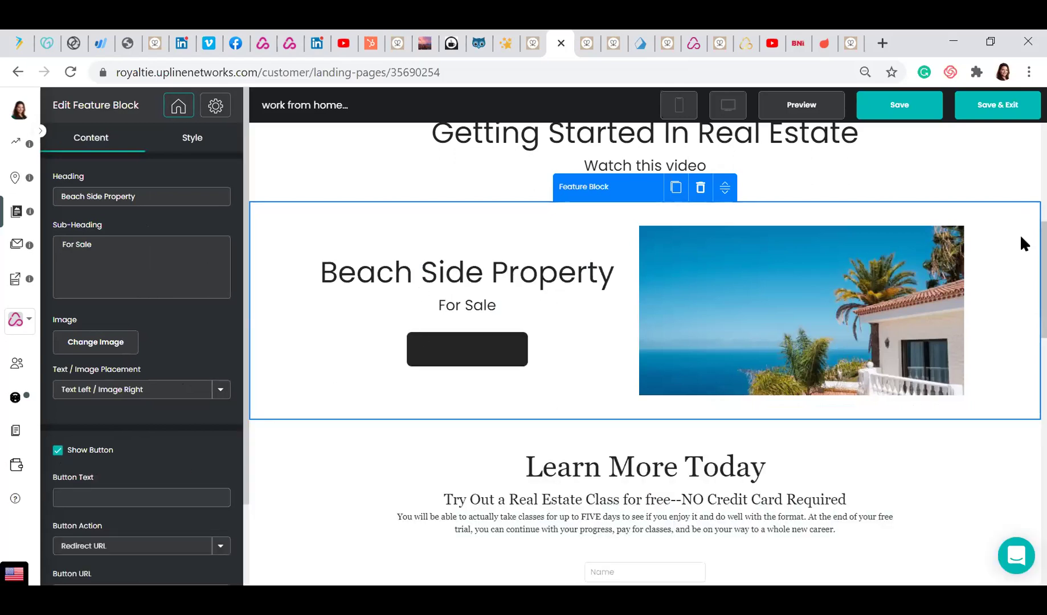
# Label the button 'Visit Now' and keep Redirect URL as its button action
pyautogui.scroll(-3, 1022, 268)
pyautogui.scroll(2, 1023, 274)
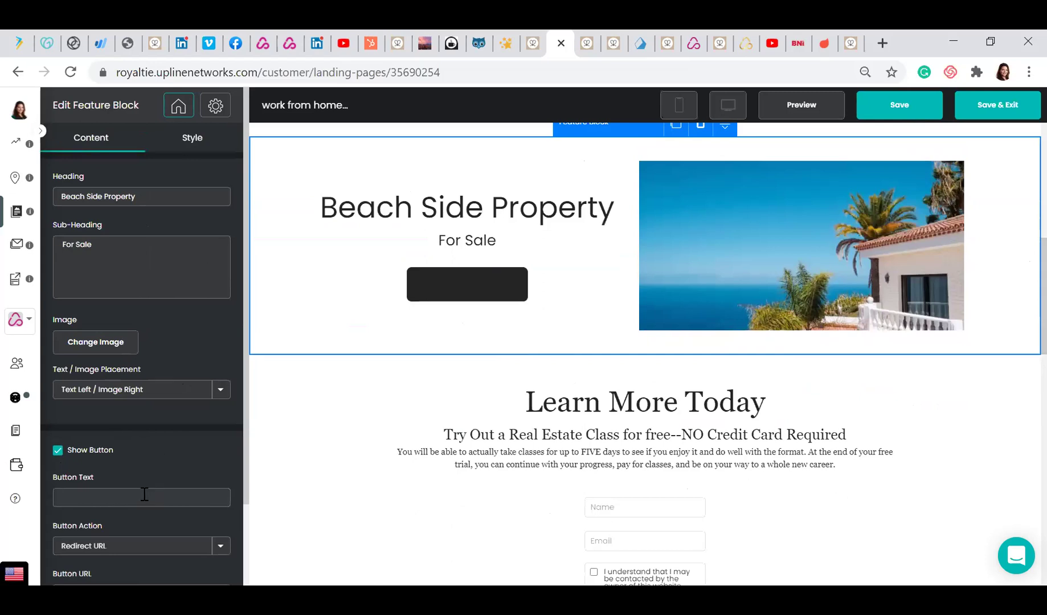
pyautogui.click(141, 497)
pyautogui.write('Visit Now')
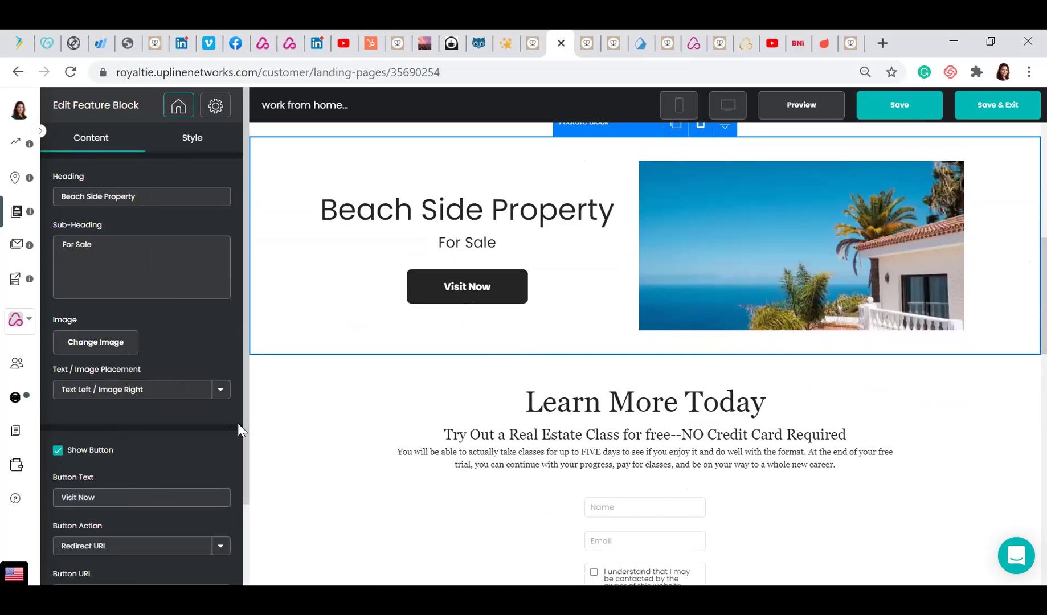
pyautogui.moveTo(249, 428); pyautogui.dragTo(241, 502)
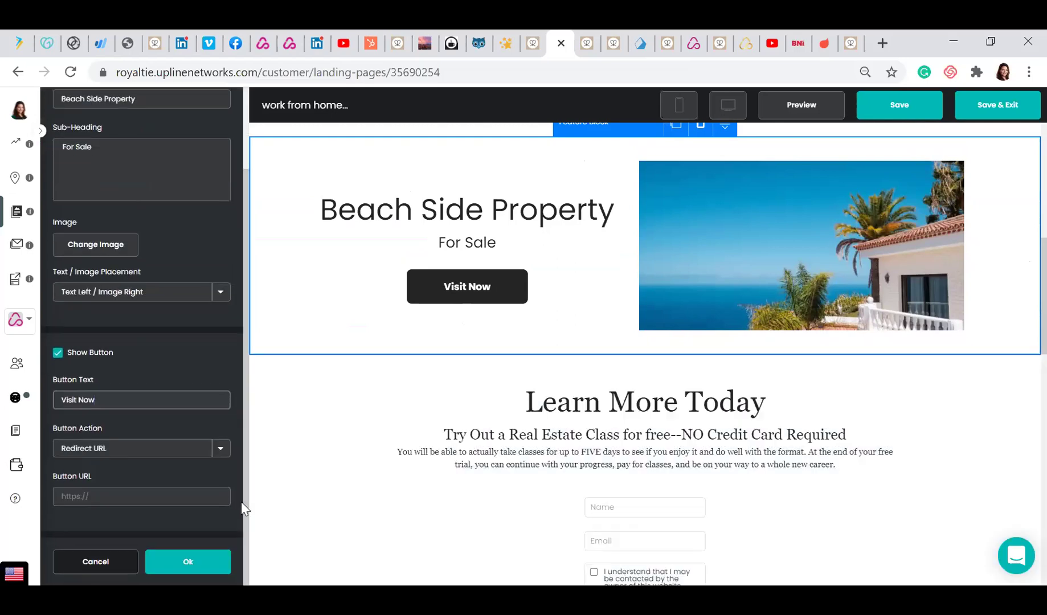
pyautogui.click(127, 490)
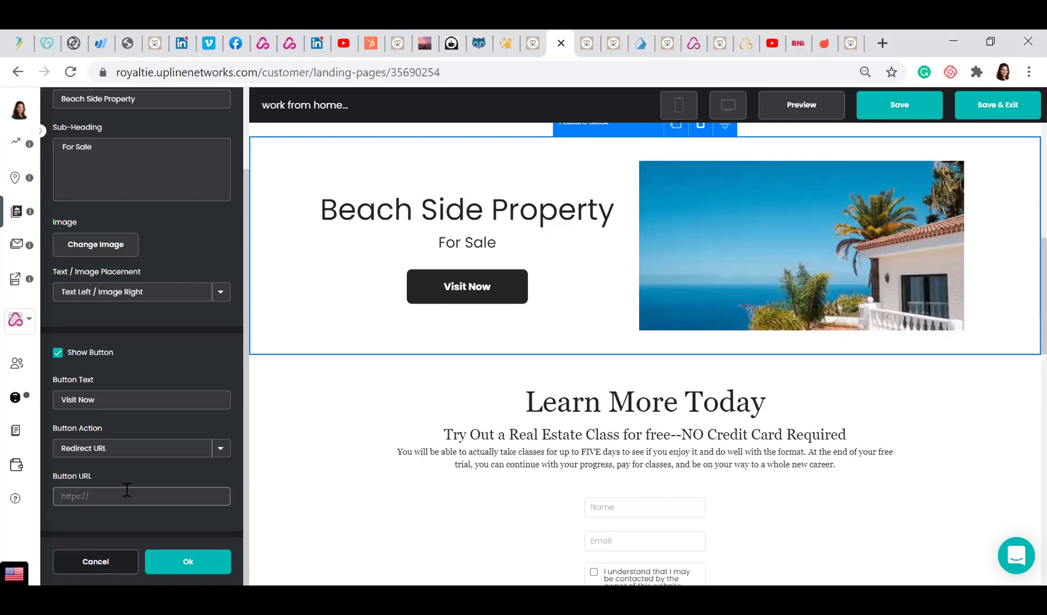
pyautogui.click(219, 452)
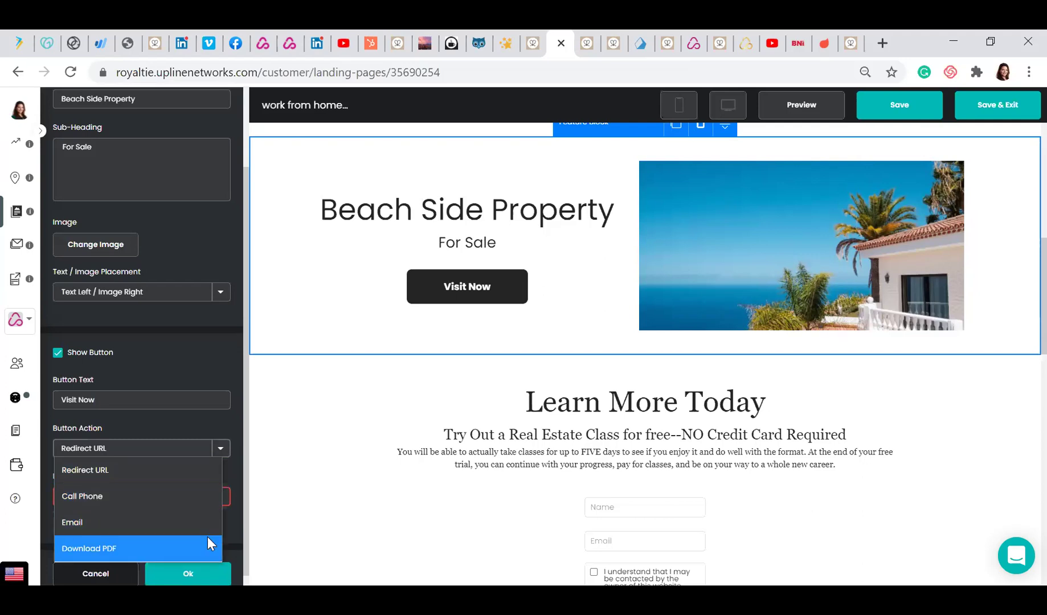
pyautogui.click(205, 356)
# Remove the block's button, then open the Getting Started training page from the help widget
pyautogui.click(58, 353)
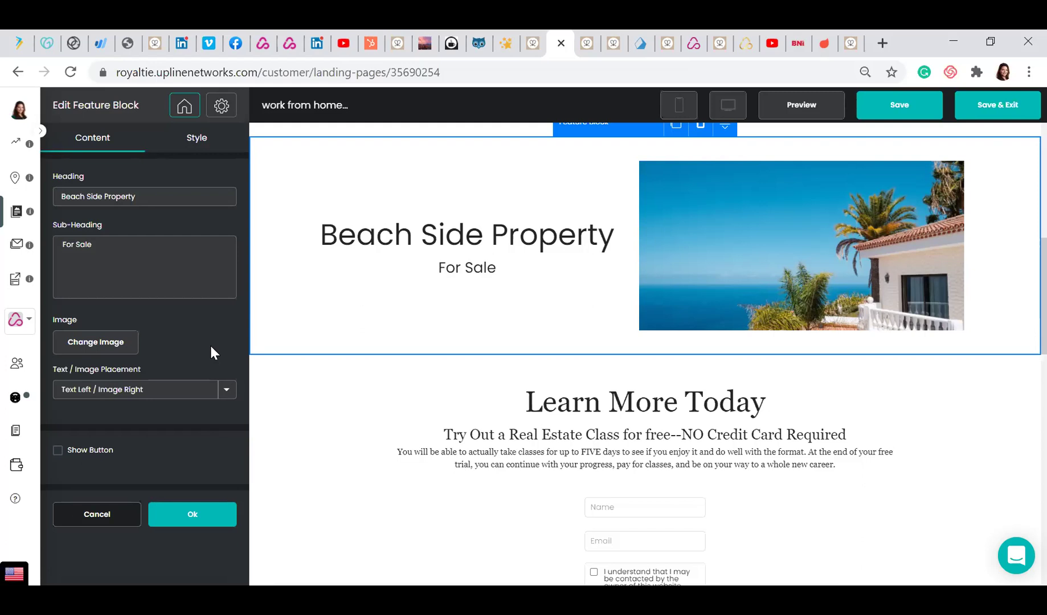
pyautogui.click(1018, 558)
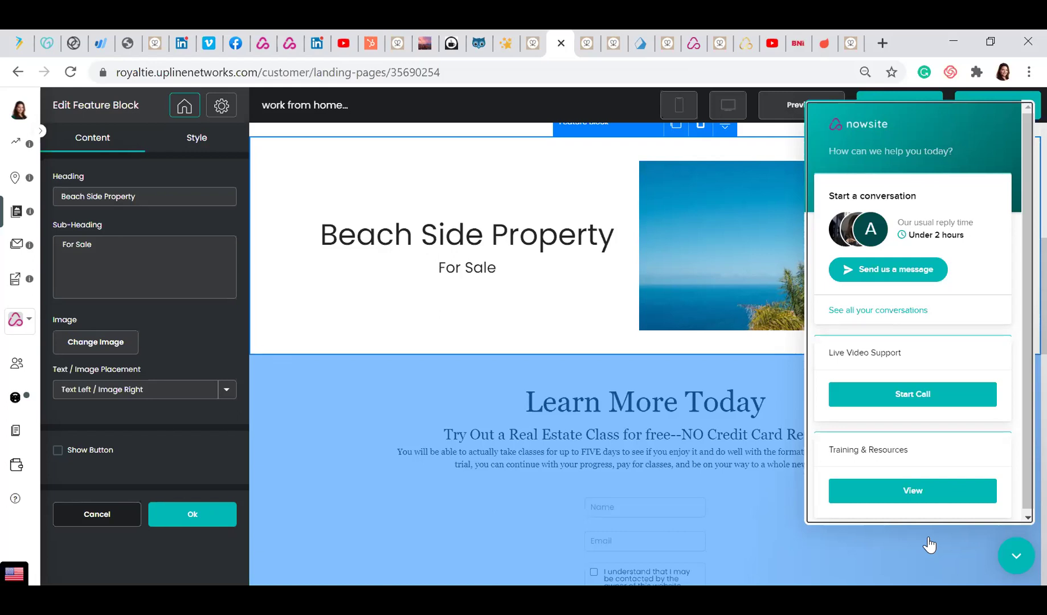
pyautogui.click(917, 494)
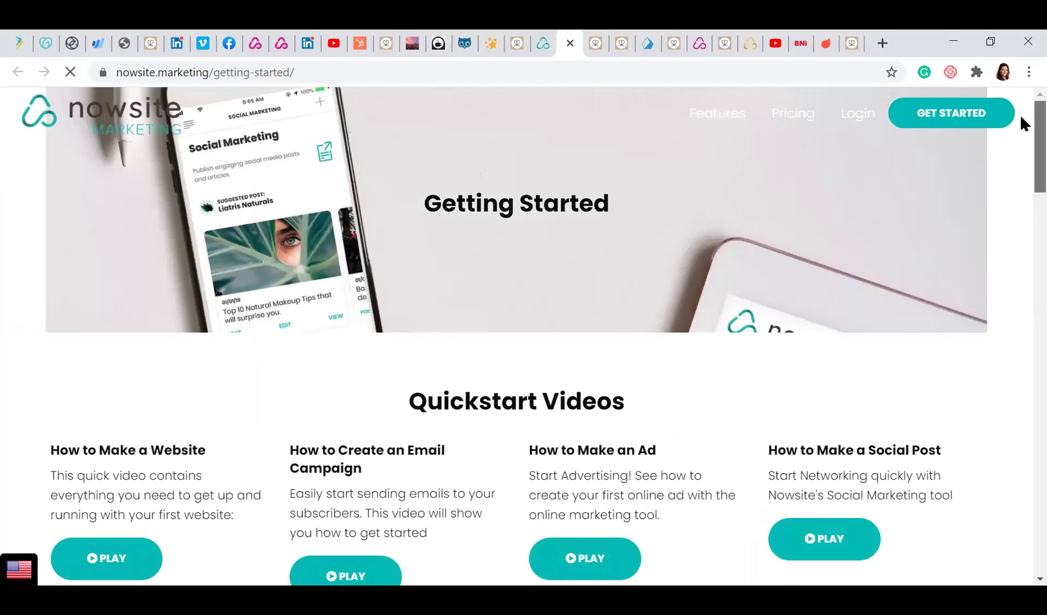
# Scroll the Getting Started page down to the September 2020 Training & Events Calendar
pyautogui.scroll(-3, 1020, 120)
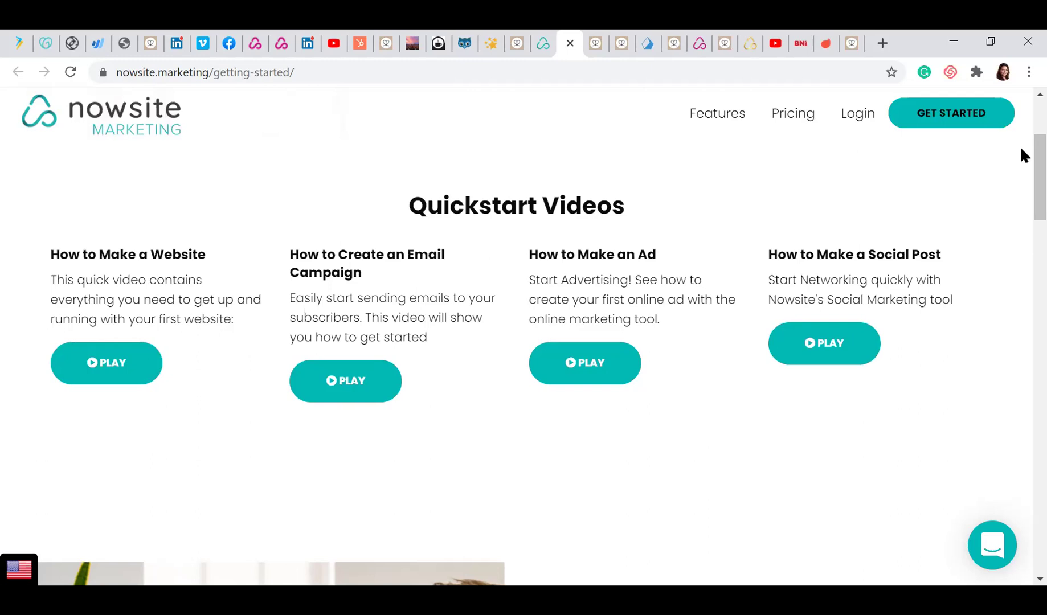
pyautogui.scroll(1, 1020, 165)
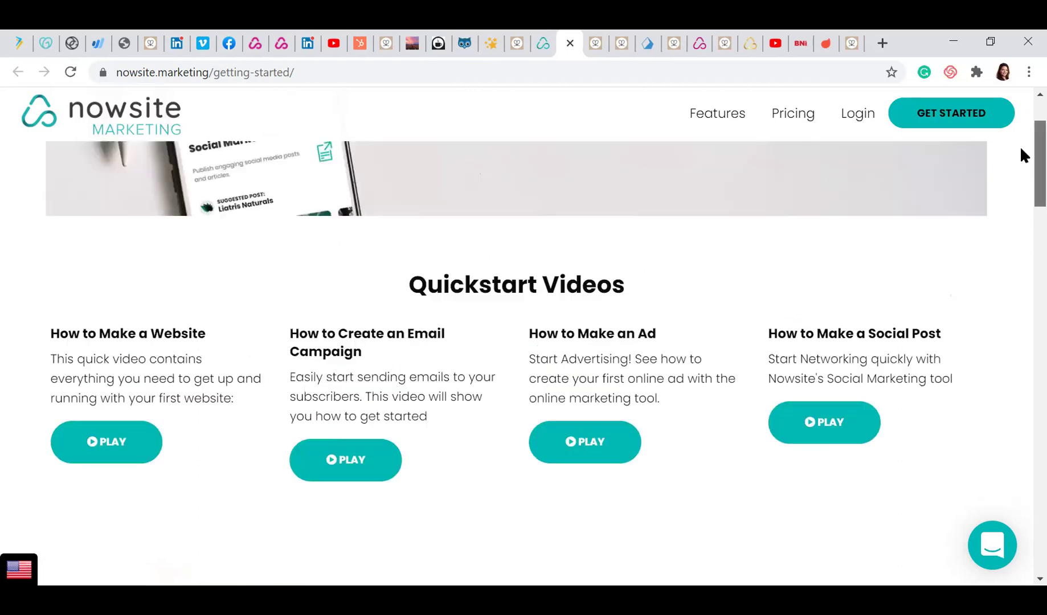
pyautogui.scroll(-2, 1020, 176)
pyautogui.scroll(-6, 1021, 173)
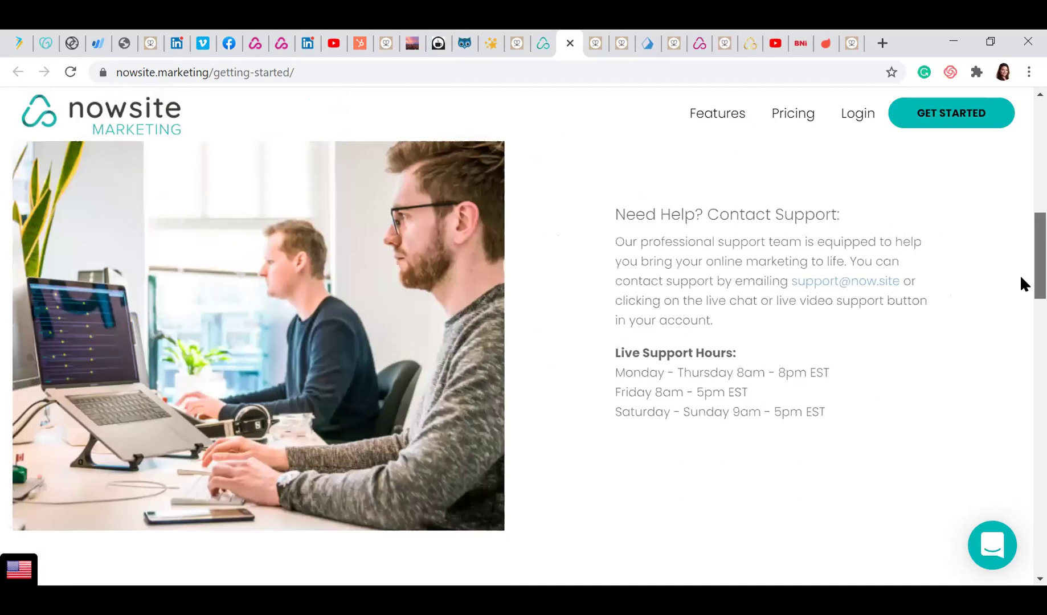
pyautogui.scroll(-4, 1020, 274)
pyautogui.scroll(3, 1021, 271)
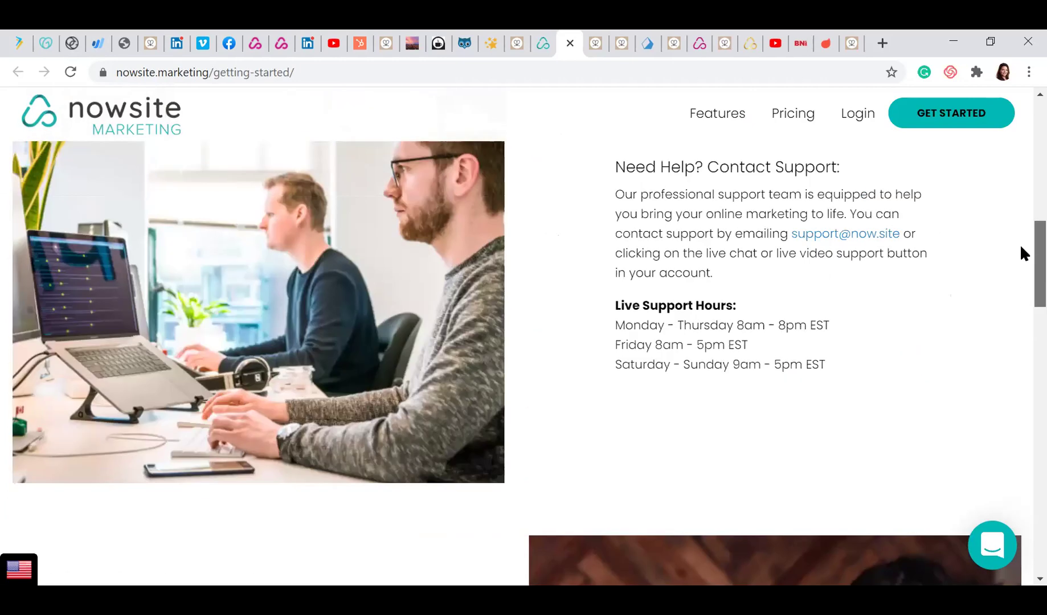
pyautogui.scroll(1, 1020, 254)
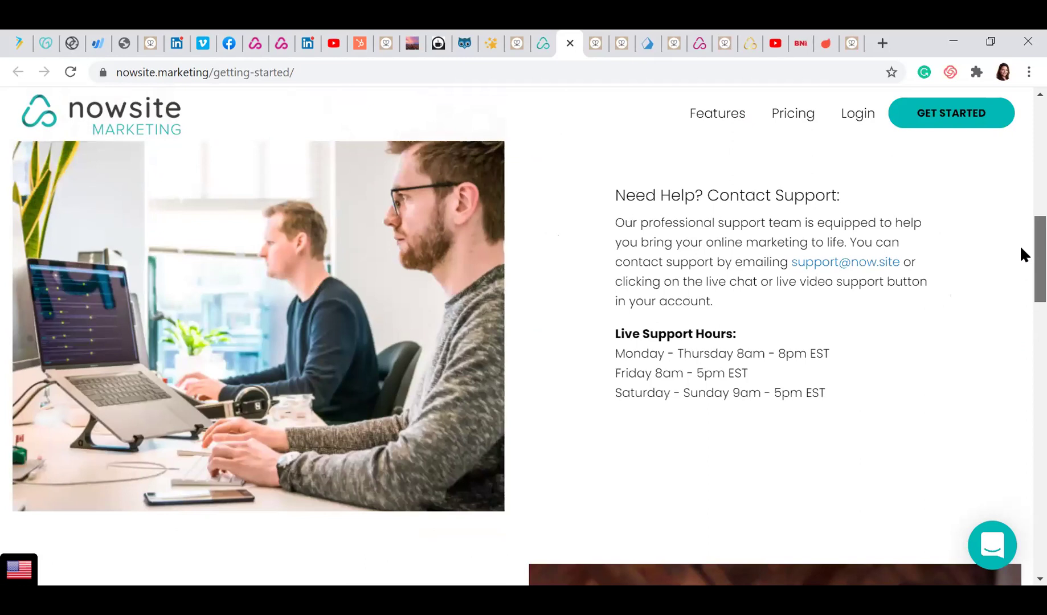
pyautogui.scroll(-1, 1021, 249)
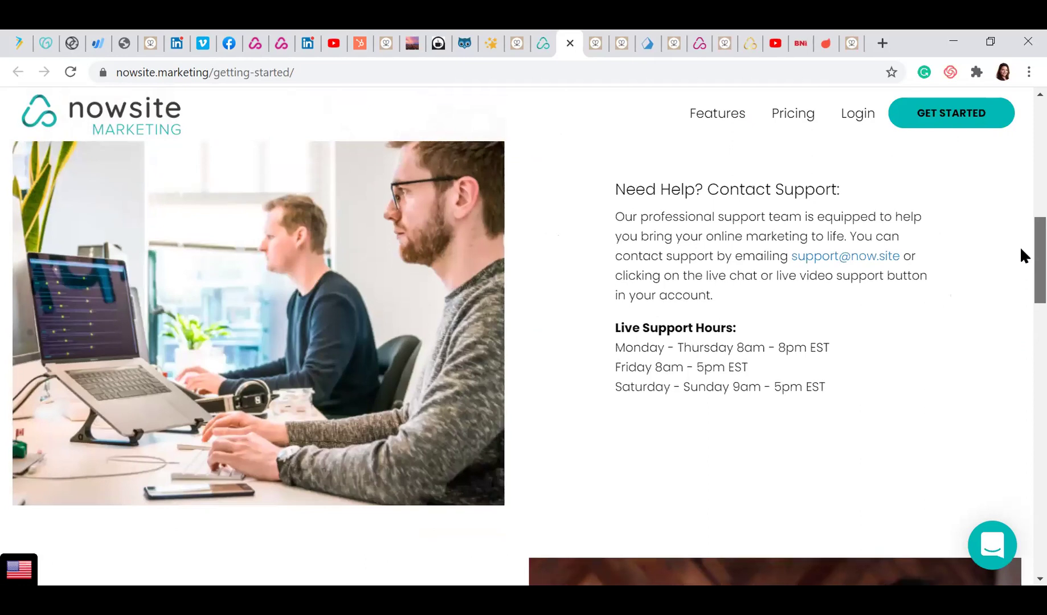
pyautogui.moveTo(1021, 249); pyautogui.dragTo(1020, 426)
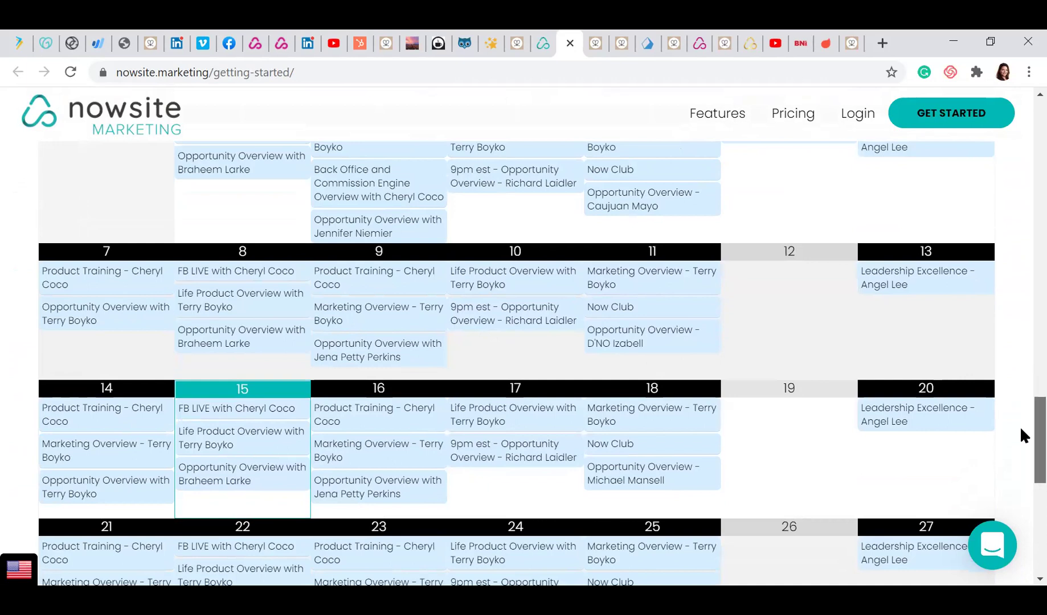
pyautogui.moveTo(1020, 426); pyautogui.dragTo(1020, 421)
pyautogui.scroll(-1, 1020, 424)
pyautogui.scroll(-1, 1020, 427)
pyautogui.scroll(-1, 1021, 437)
pyautogui.scroll(-1, 1021, 432)
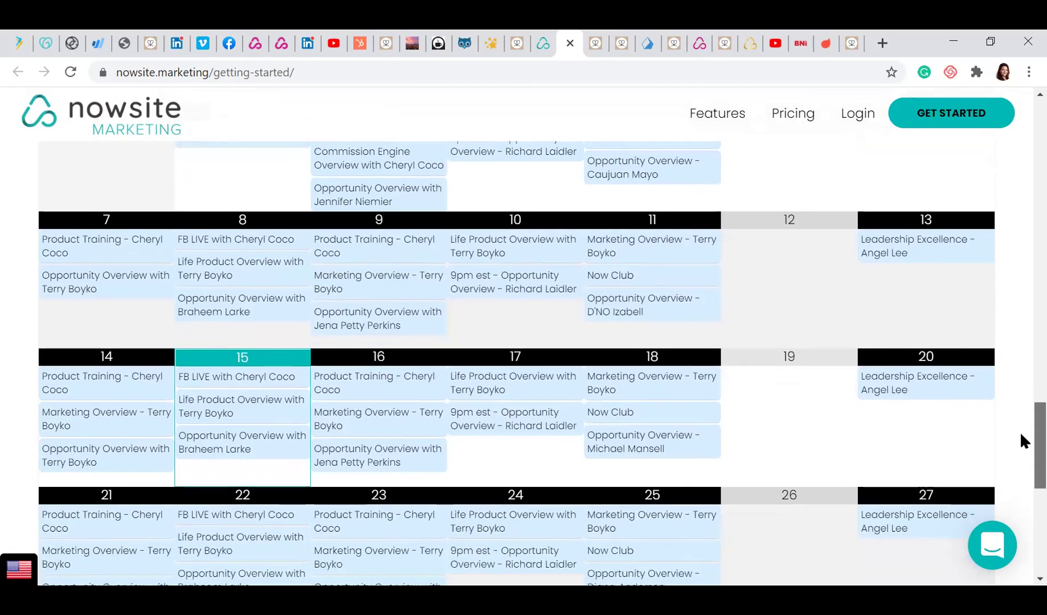